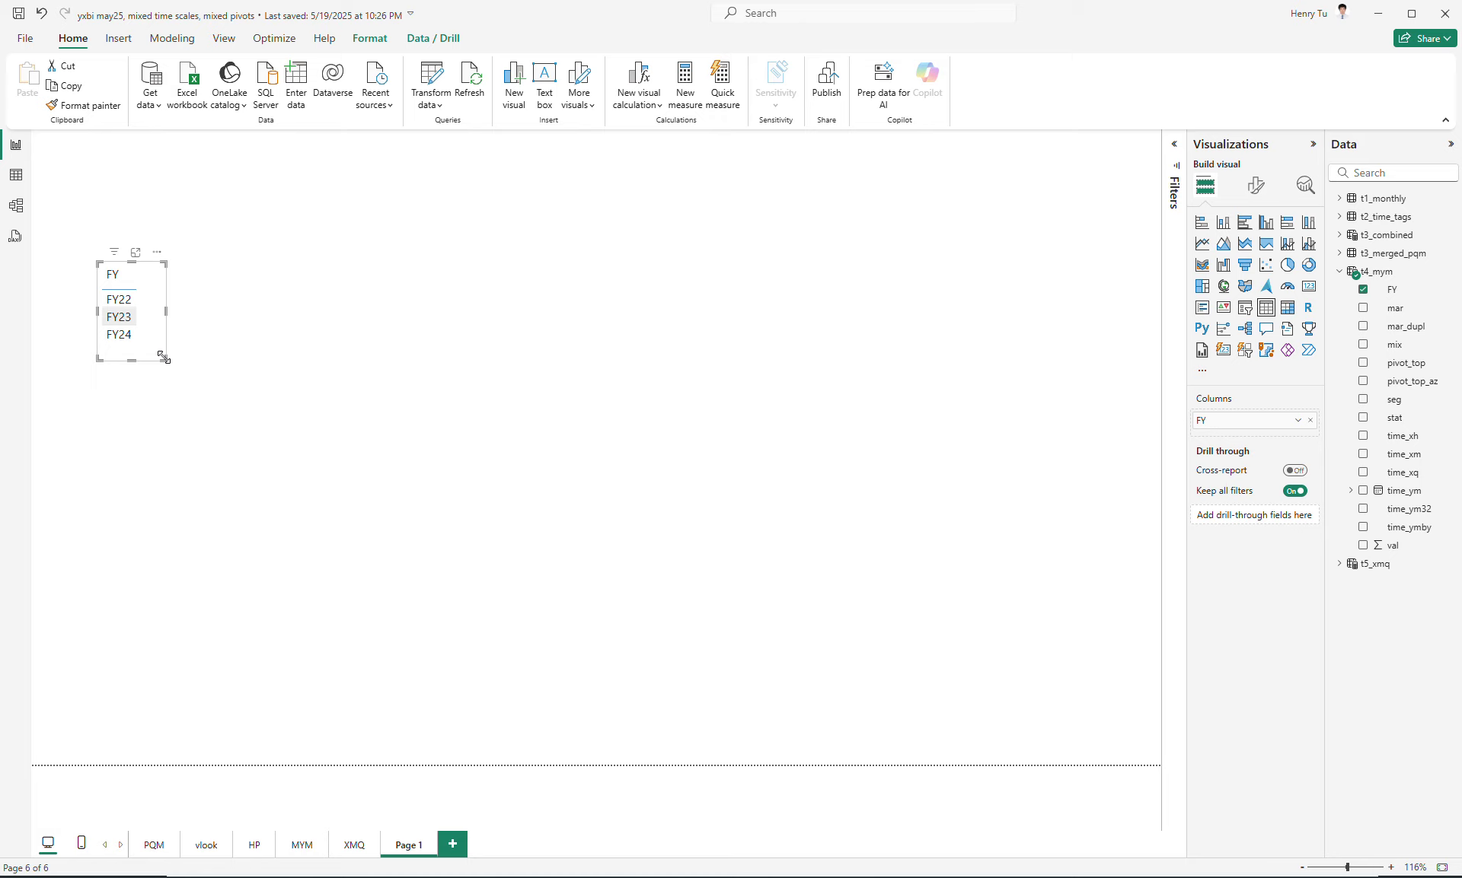
Add a table visual of the seg field from t4_mym, shrunk and placed beside the FY table.
{"action": "left_click", "coordinate": [331, 386]}
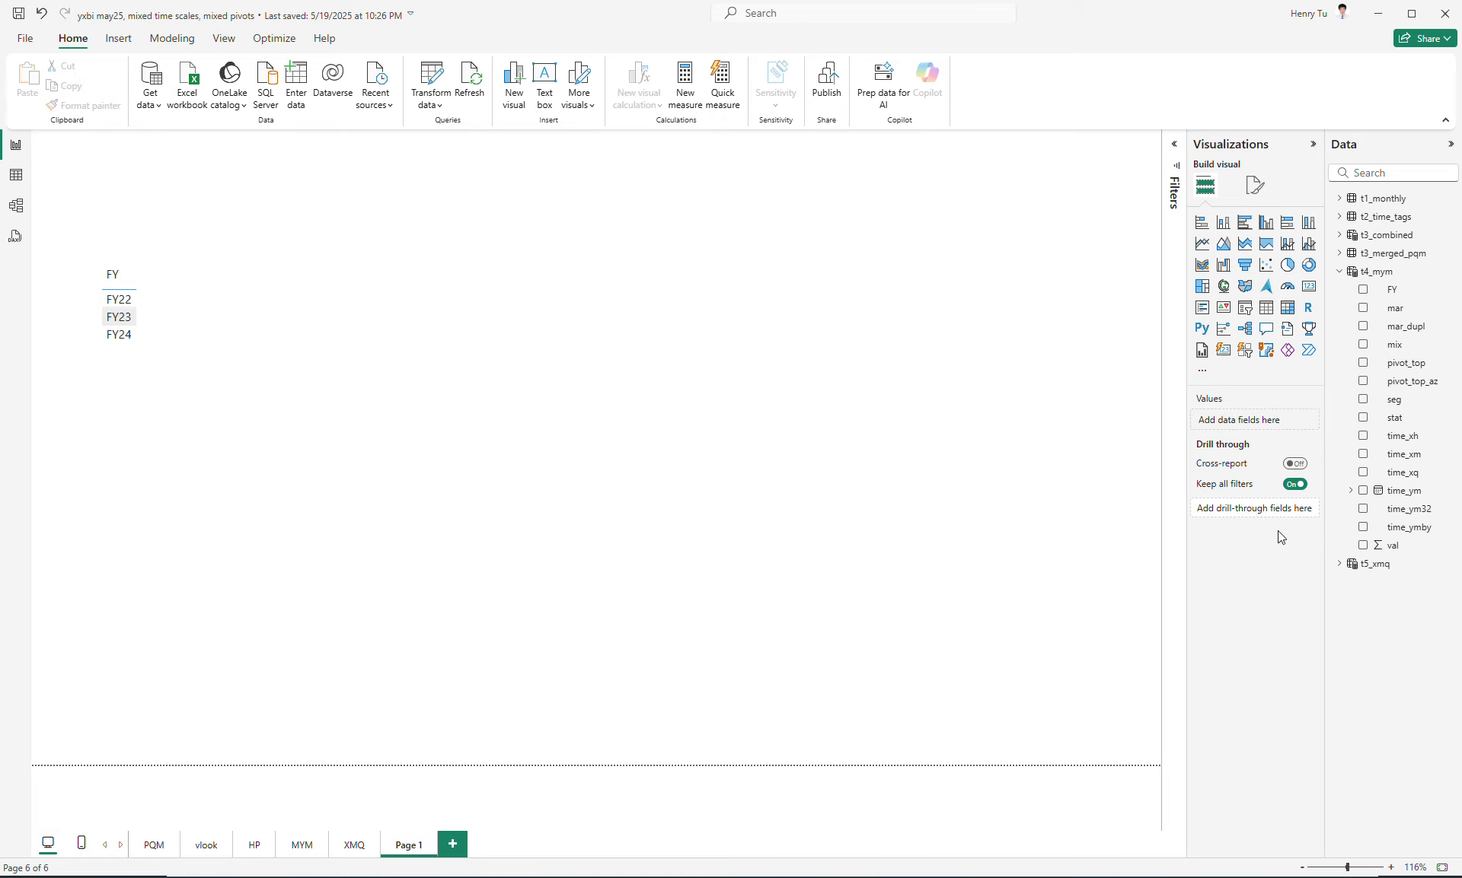
{"action": "left_click", "coordinate": [1372, 401]}
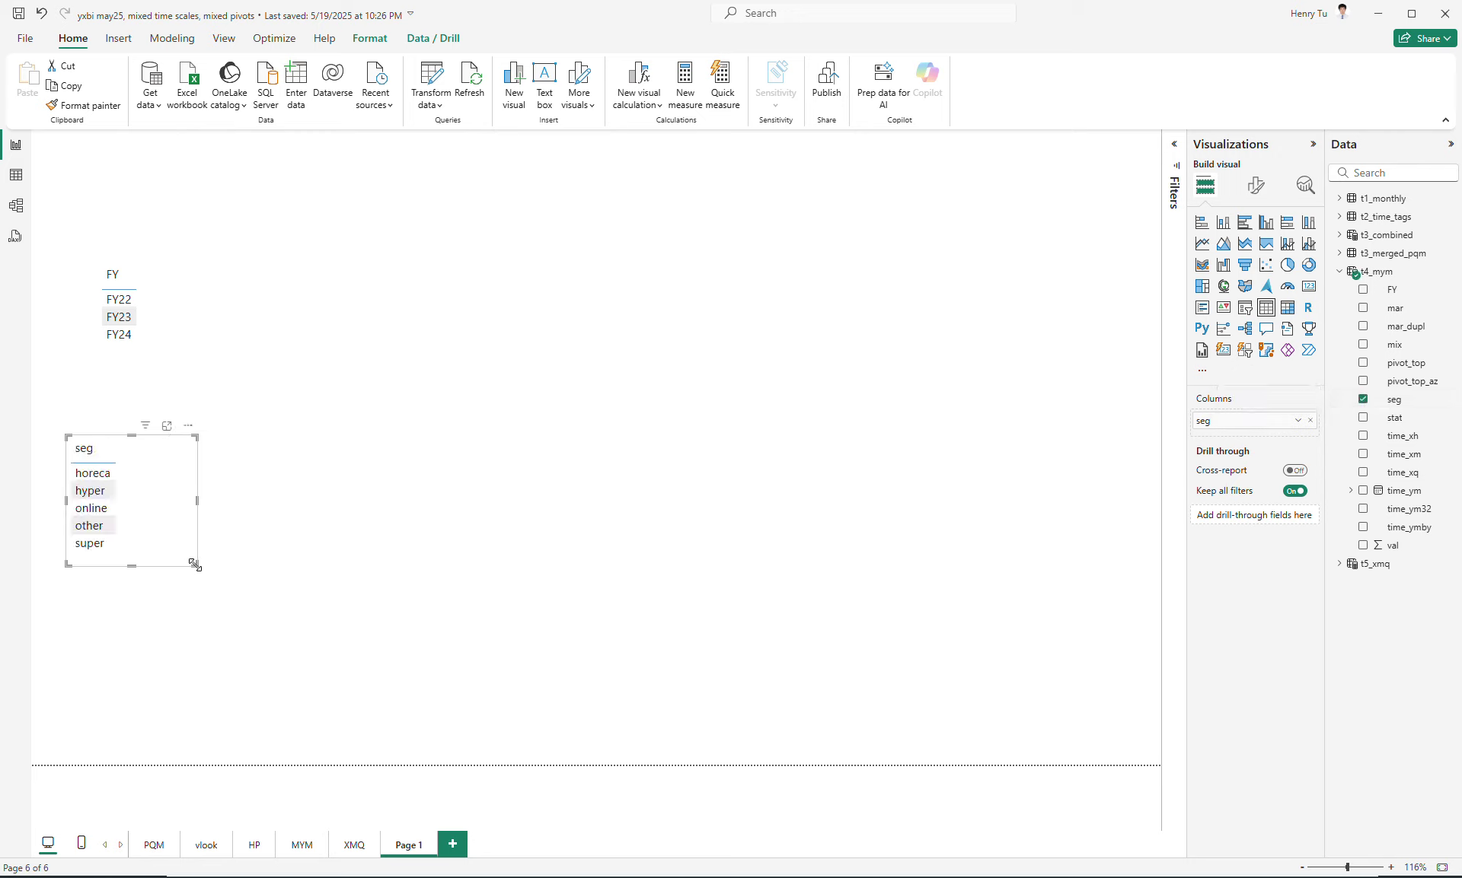
{"action": "left_click_drag", "start_coordinate": [196, 566], "coordinate": [256, 368]}
Add a separate table visual of the mar field, shrunk and placed beside the seg table.
{"action": "left_click", "coordinate": [338, 367]}
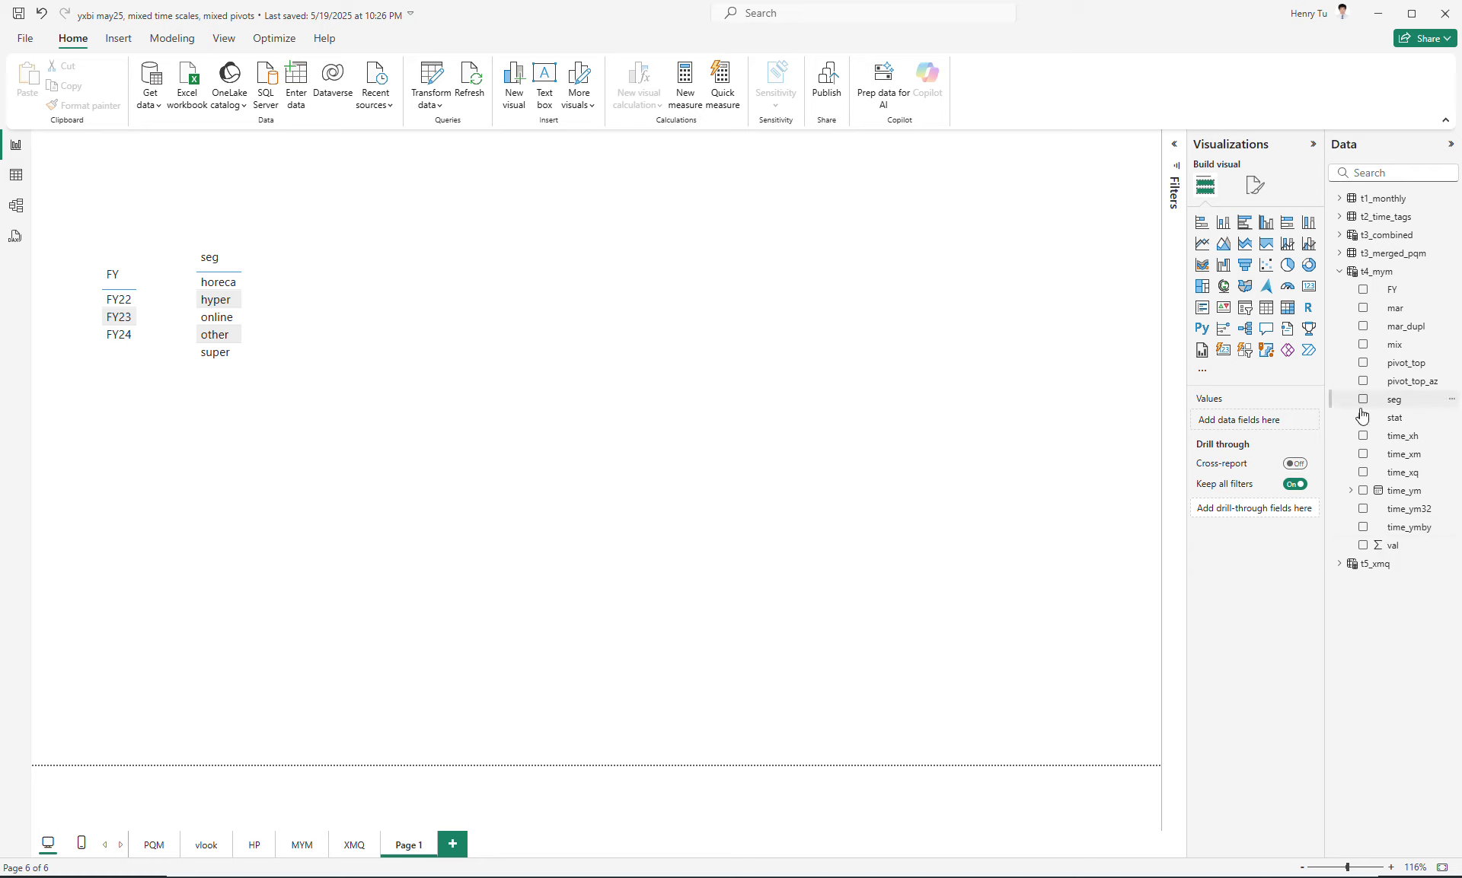
{"action": "left_click", "coordinate": [1363, 309]}
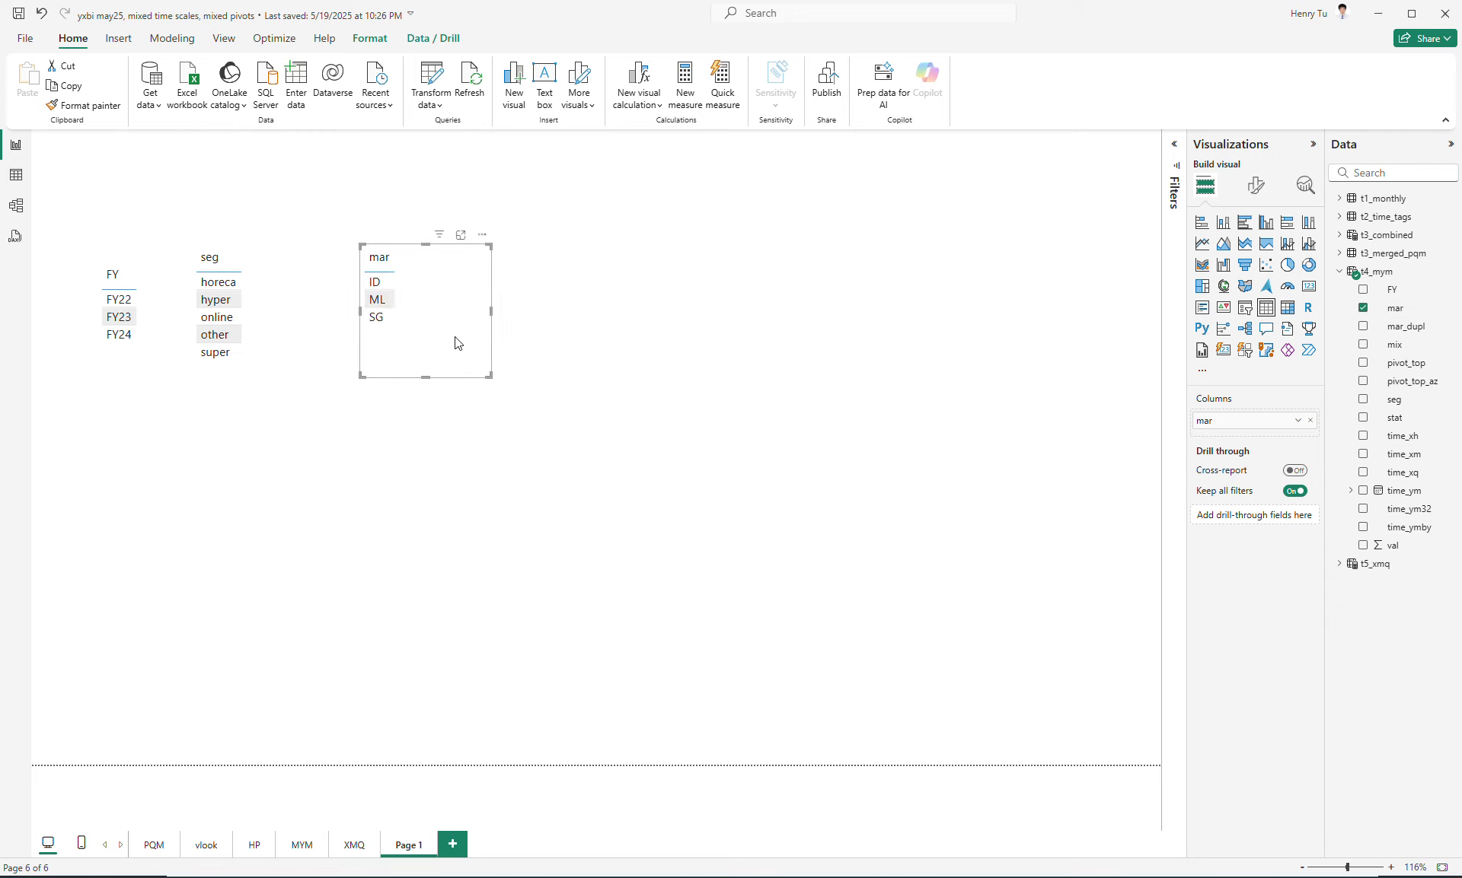
{"action": "left_click_drag", "start_coordinate": [454, 339], "coordinate": [391, 364]}
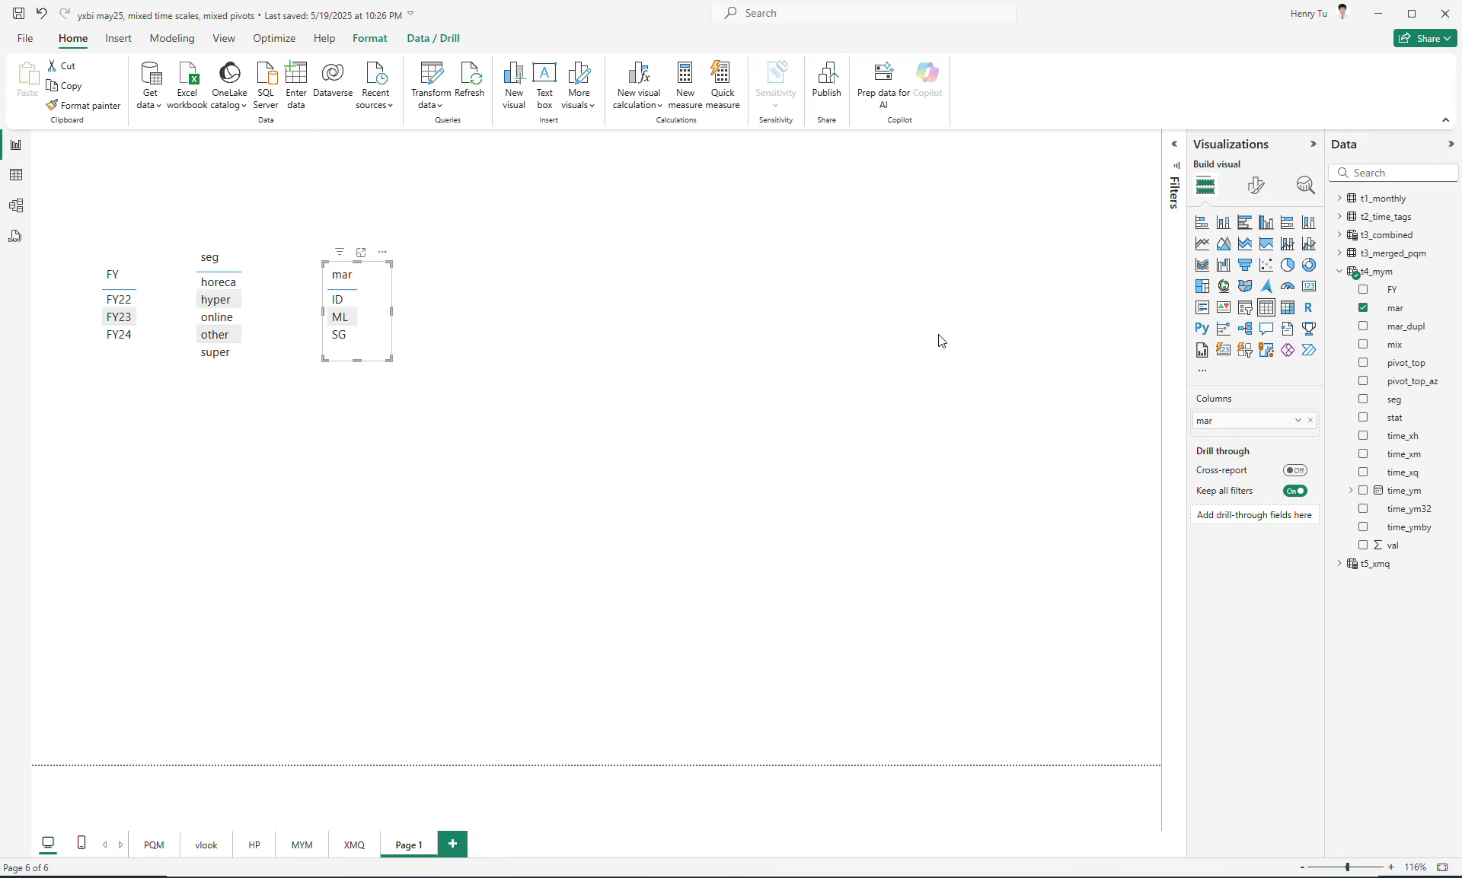
Create a new calculated table named t6_mixed_scale and enlarge the formula text.
{"action": "left_click", "coordinate": [173, 39]}
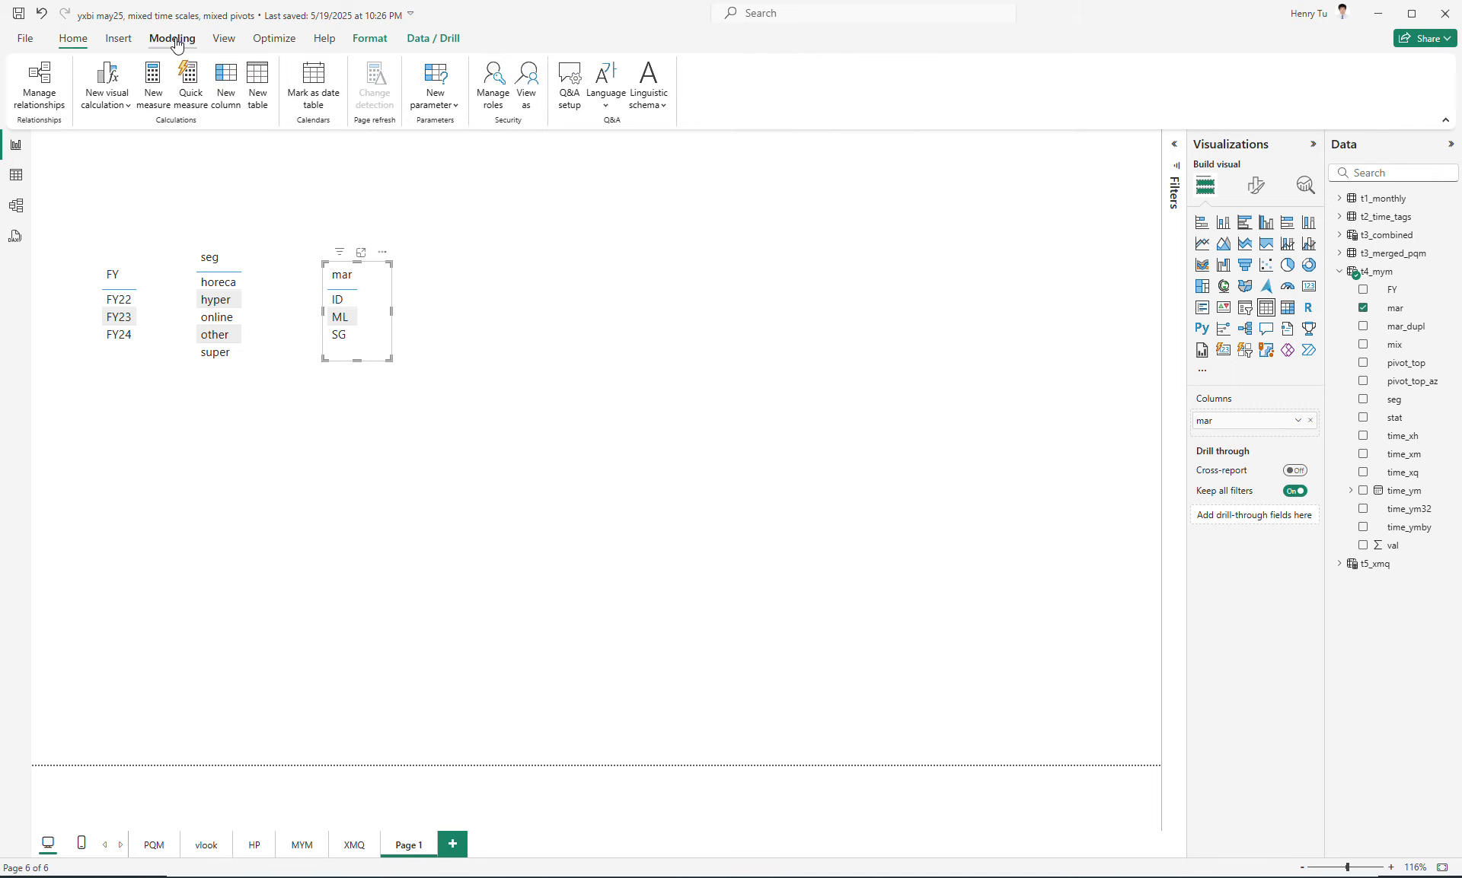
{"action": "left_click", "coordinate": [260, 103]}
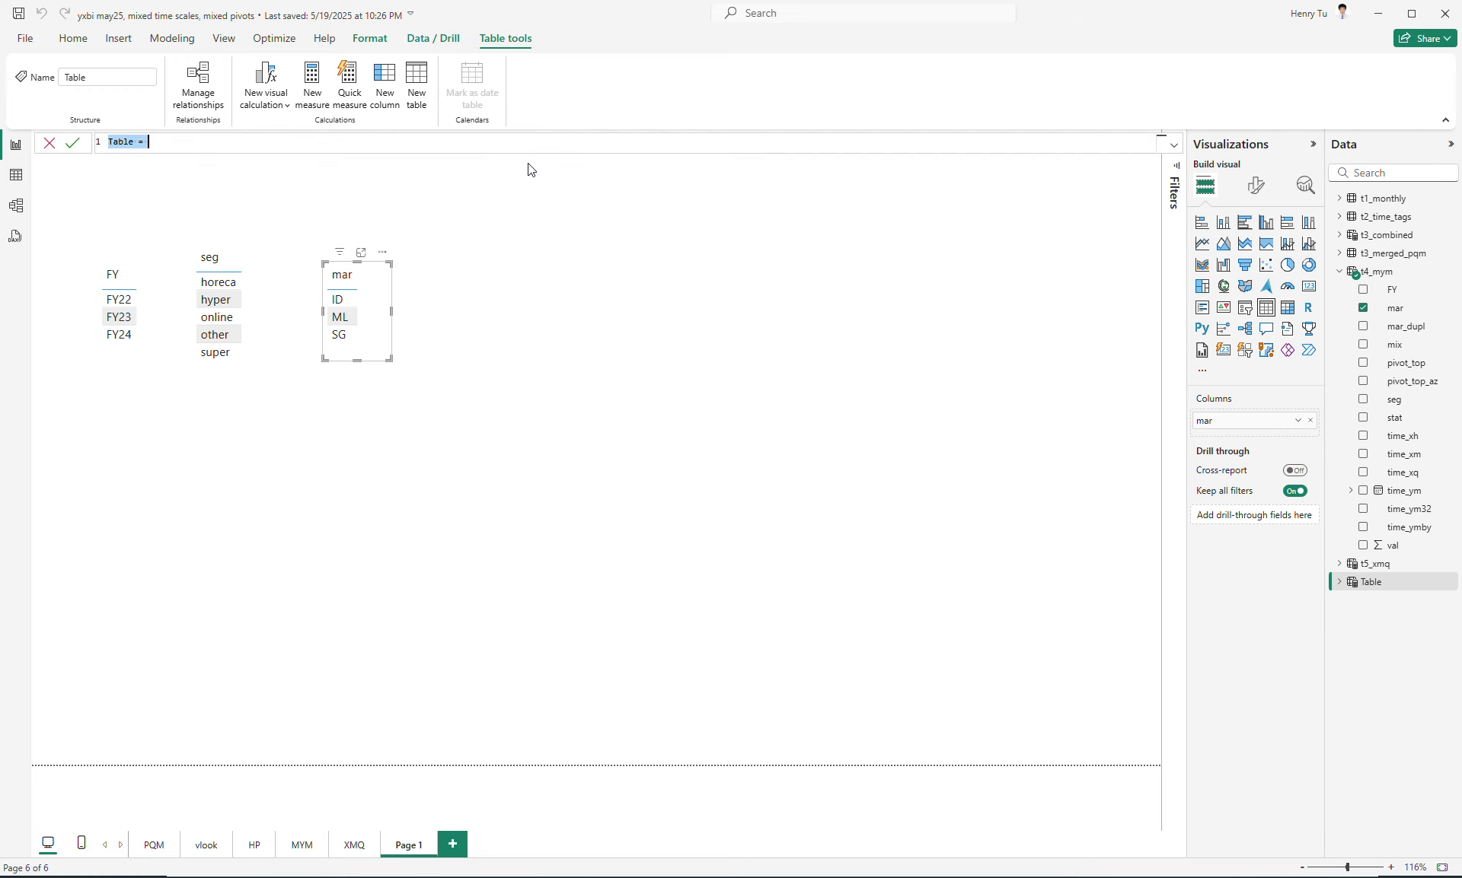
{"action": "type", "text": "t6_mixed_Sca"}
{"action": "key", "text": "BackSpace"}
{"action": "type", "text": "scale ="}
{"action": "key", "text": "shift+Return"}
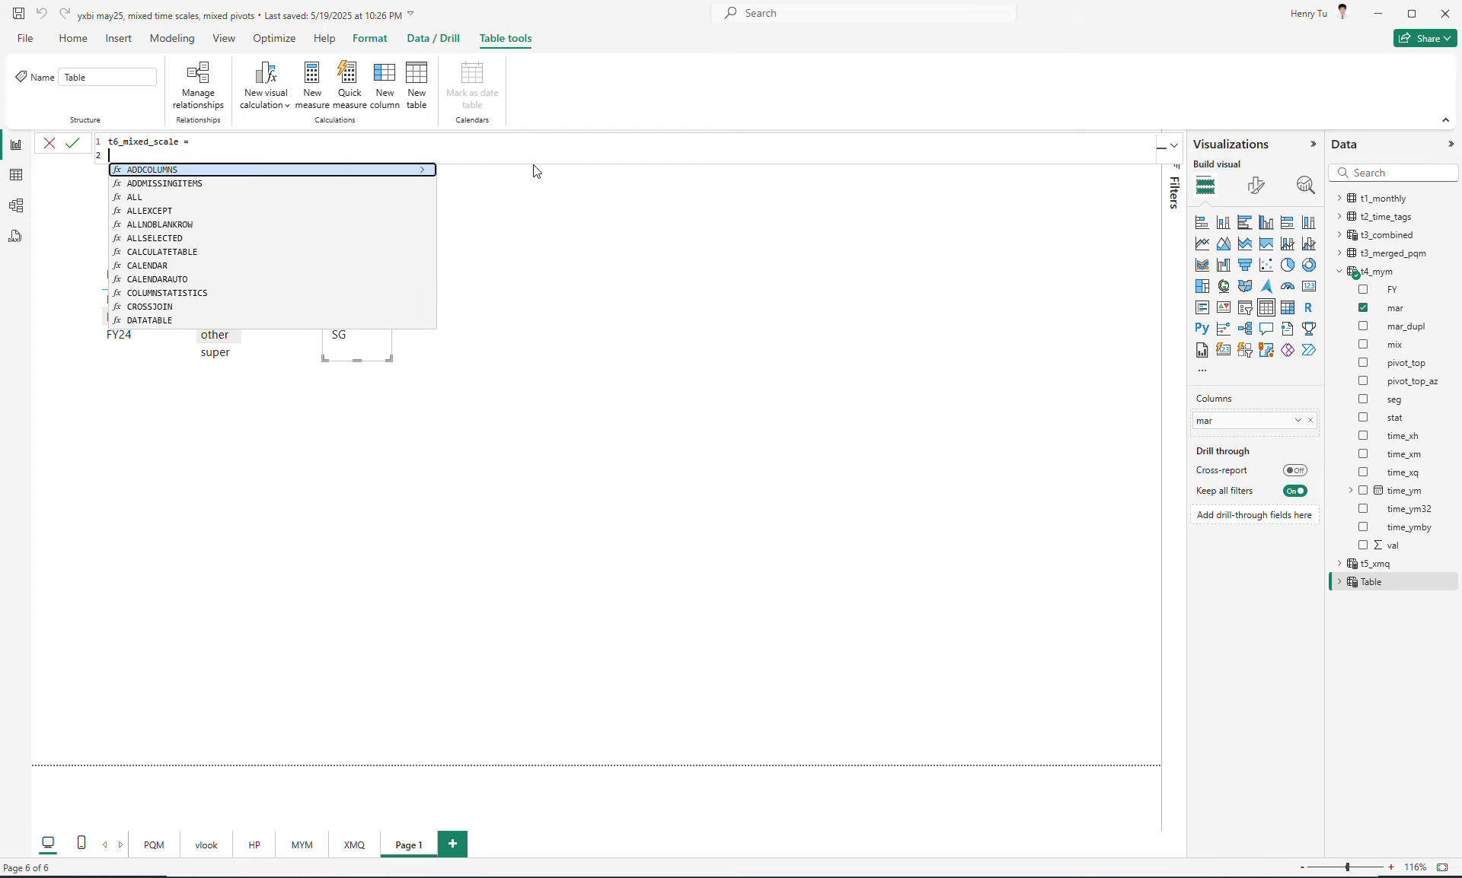
{"action": "key", "text": "Escape"}
{"action": "scroll", "coordinate": [536, 168], "scroll_direction": "up", "scroll_amount": 6}
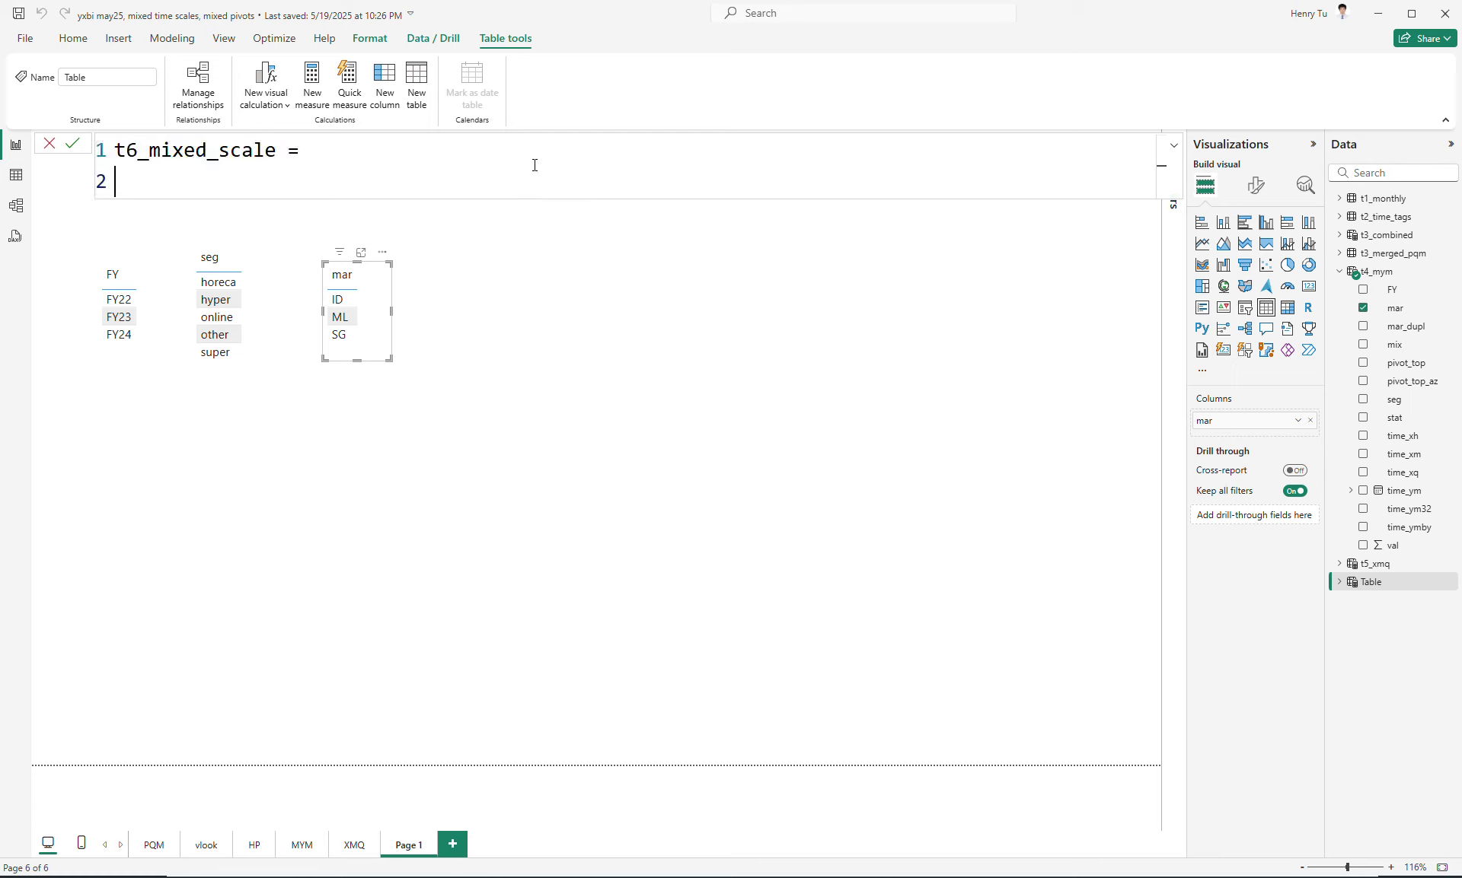
Declare the variable step1 on the formula's second line, starting its expression with the GROUPBY function.
{"action": "type", "text": "var"}
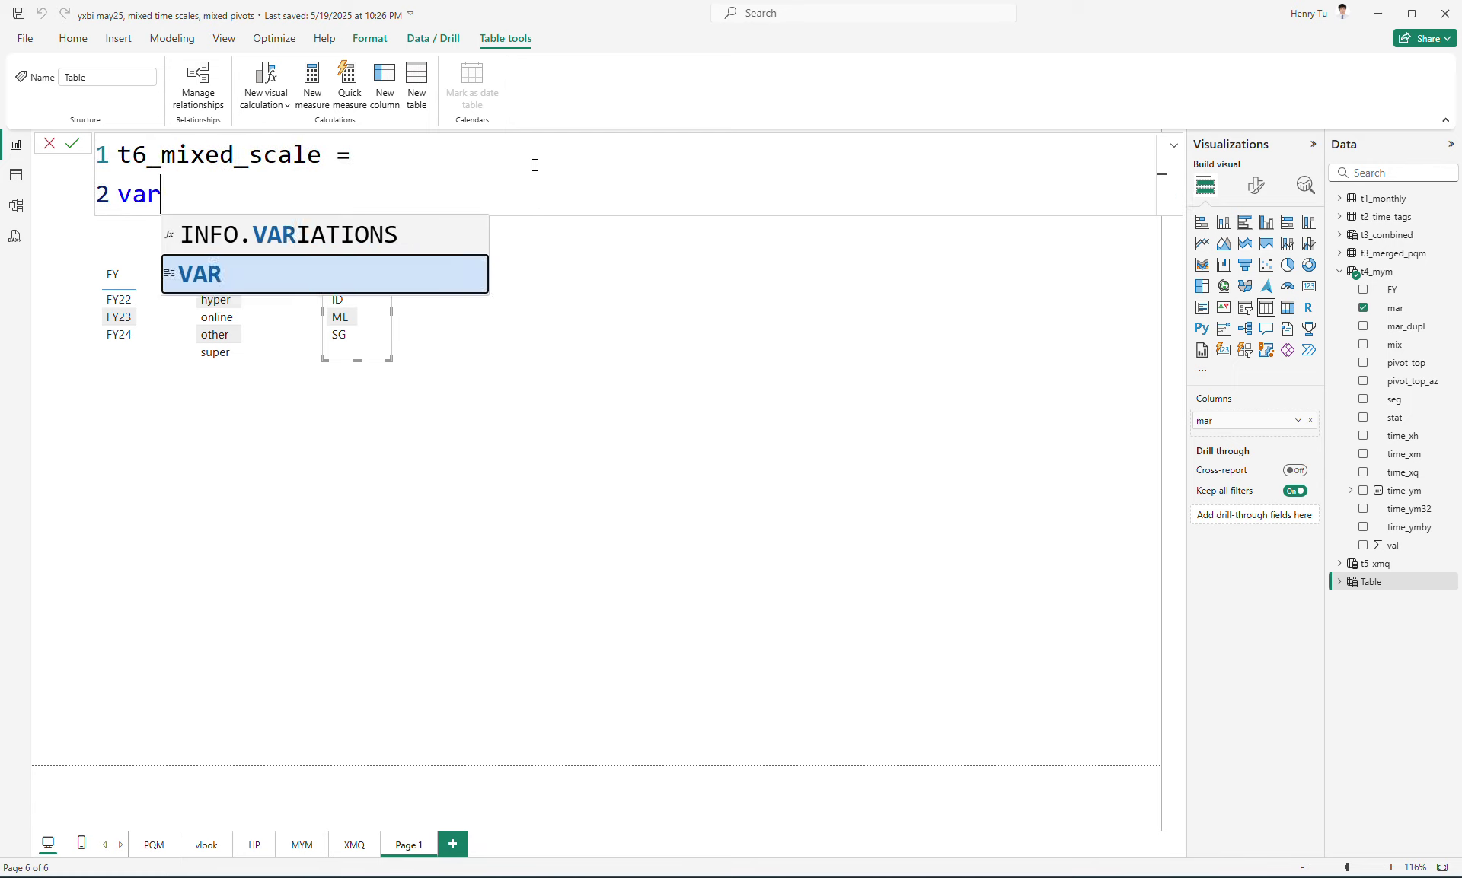
{"action": "type", "text": " se"}
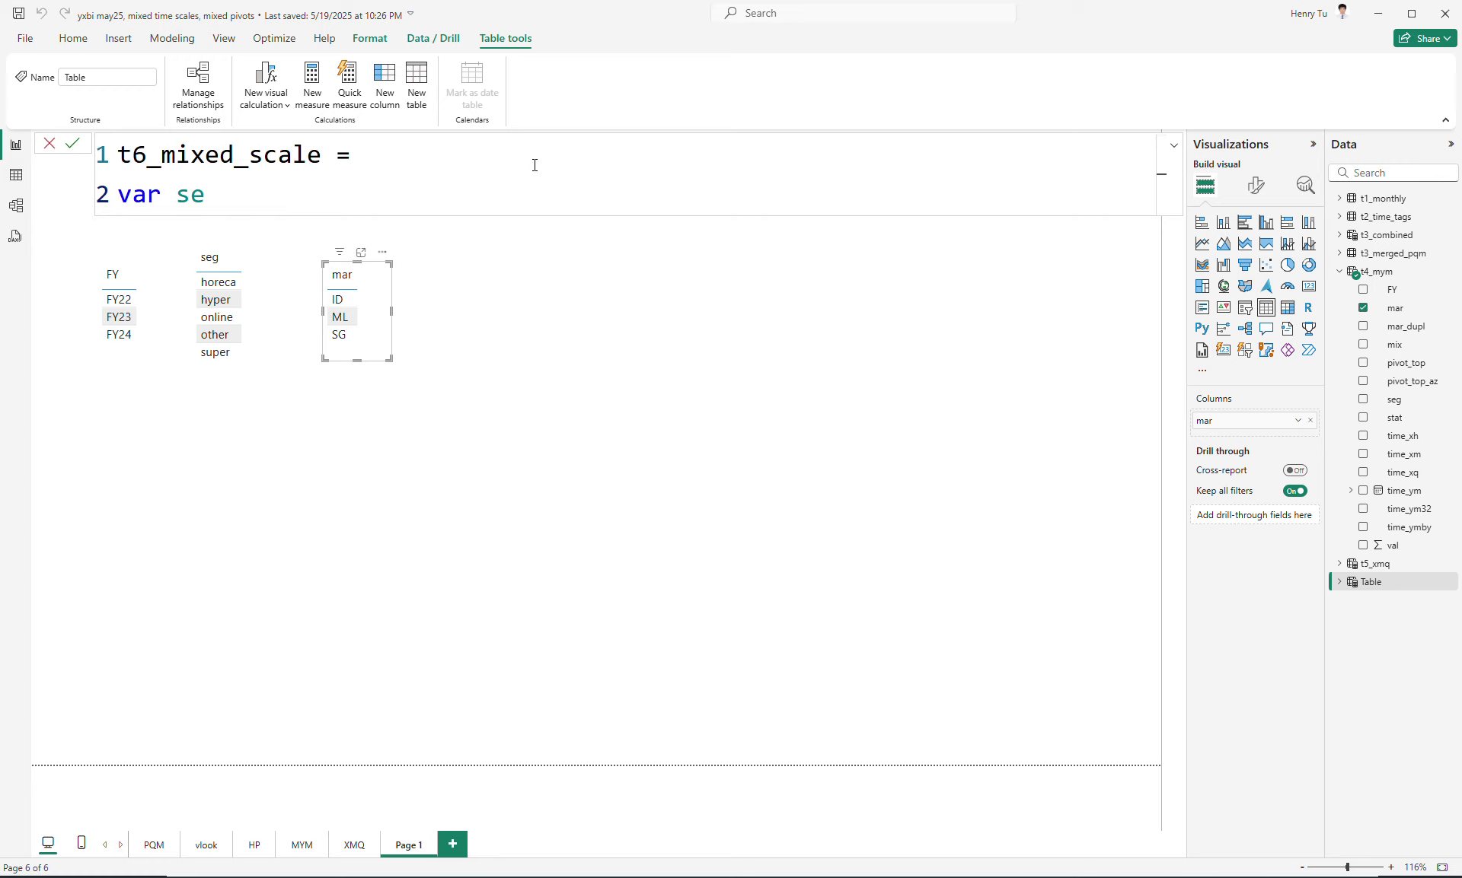
{"action": "key", "text": "BackSpace"}
{"action": "type", "text": "tep1 = sel"}
{"action": "key", "text": "Tab"}
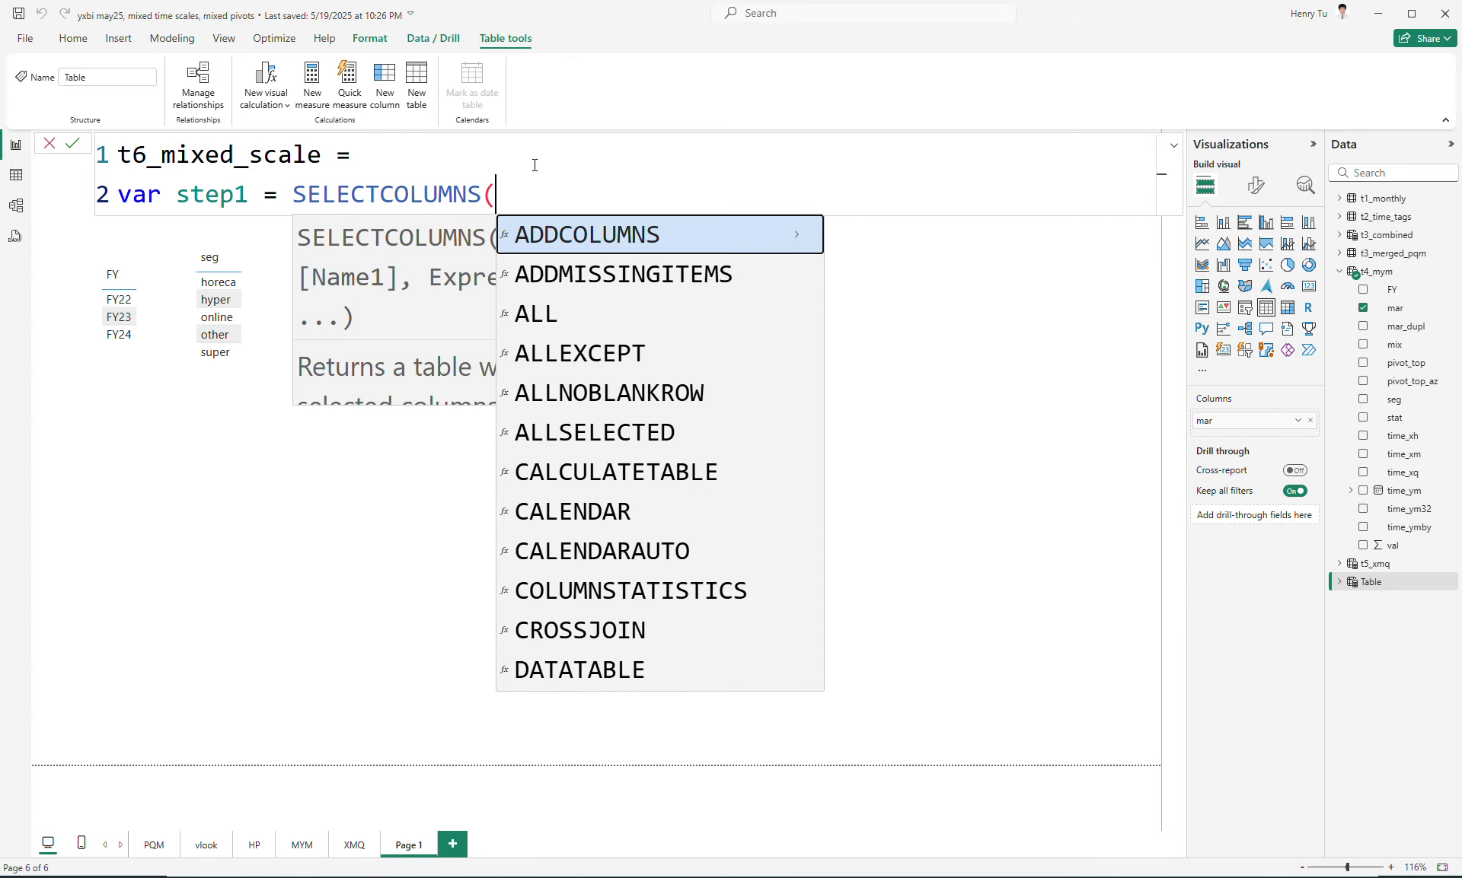
{"action": "key", "text": "Left"}
{"action": "key", "text": "ctrl+shift+Left"}
{"action": "type", "text": "gr"}
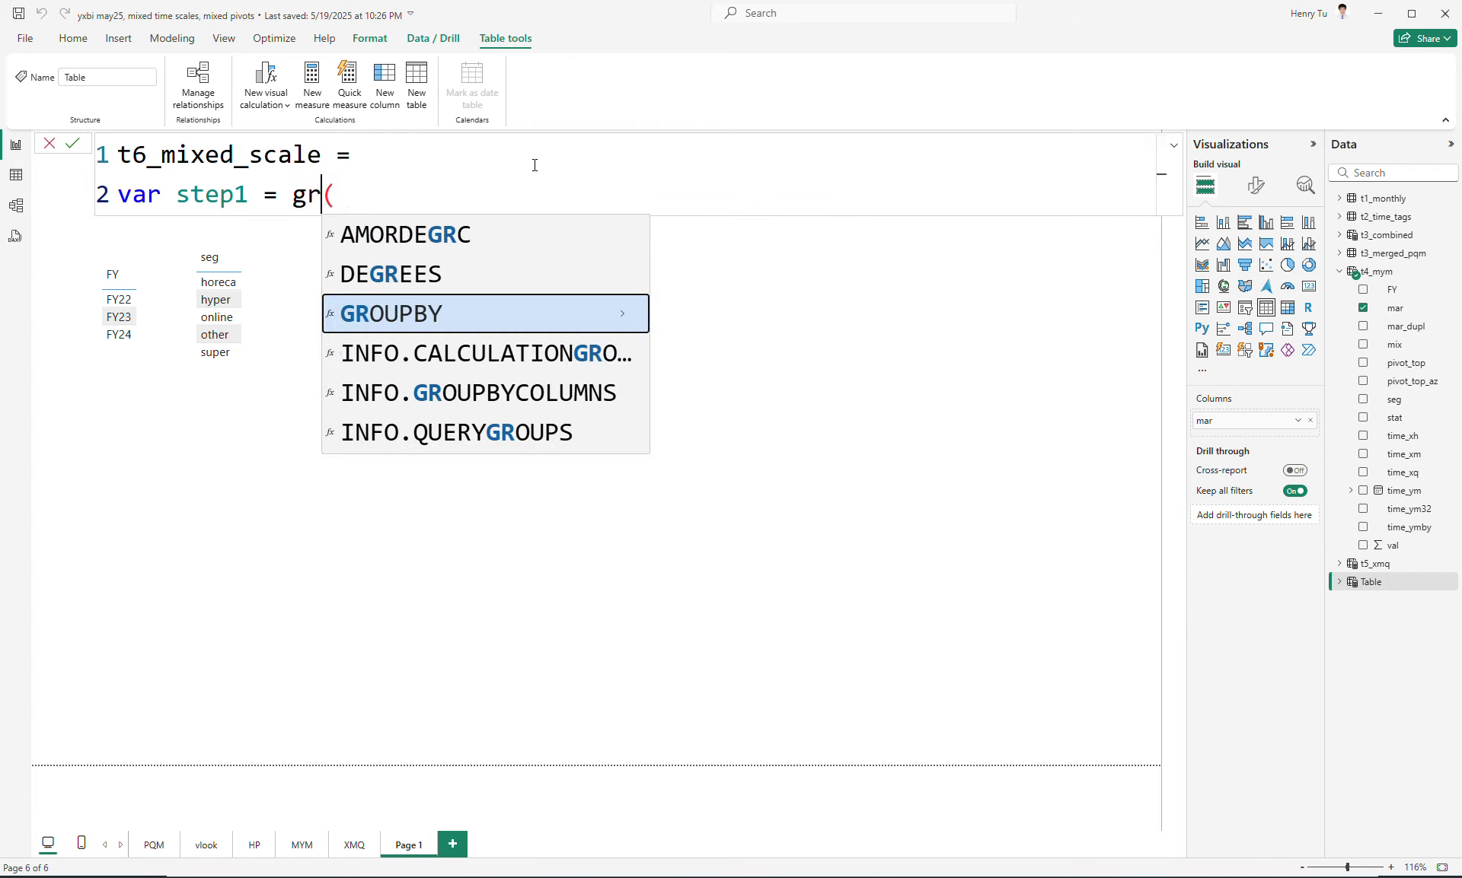
{"action": "key", "text": "Tab"}
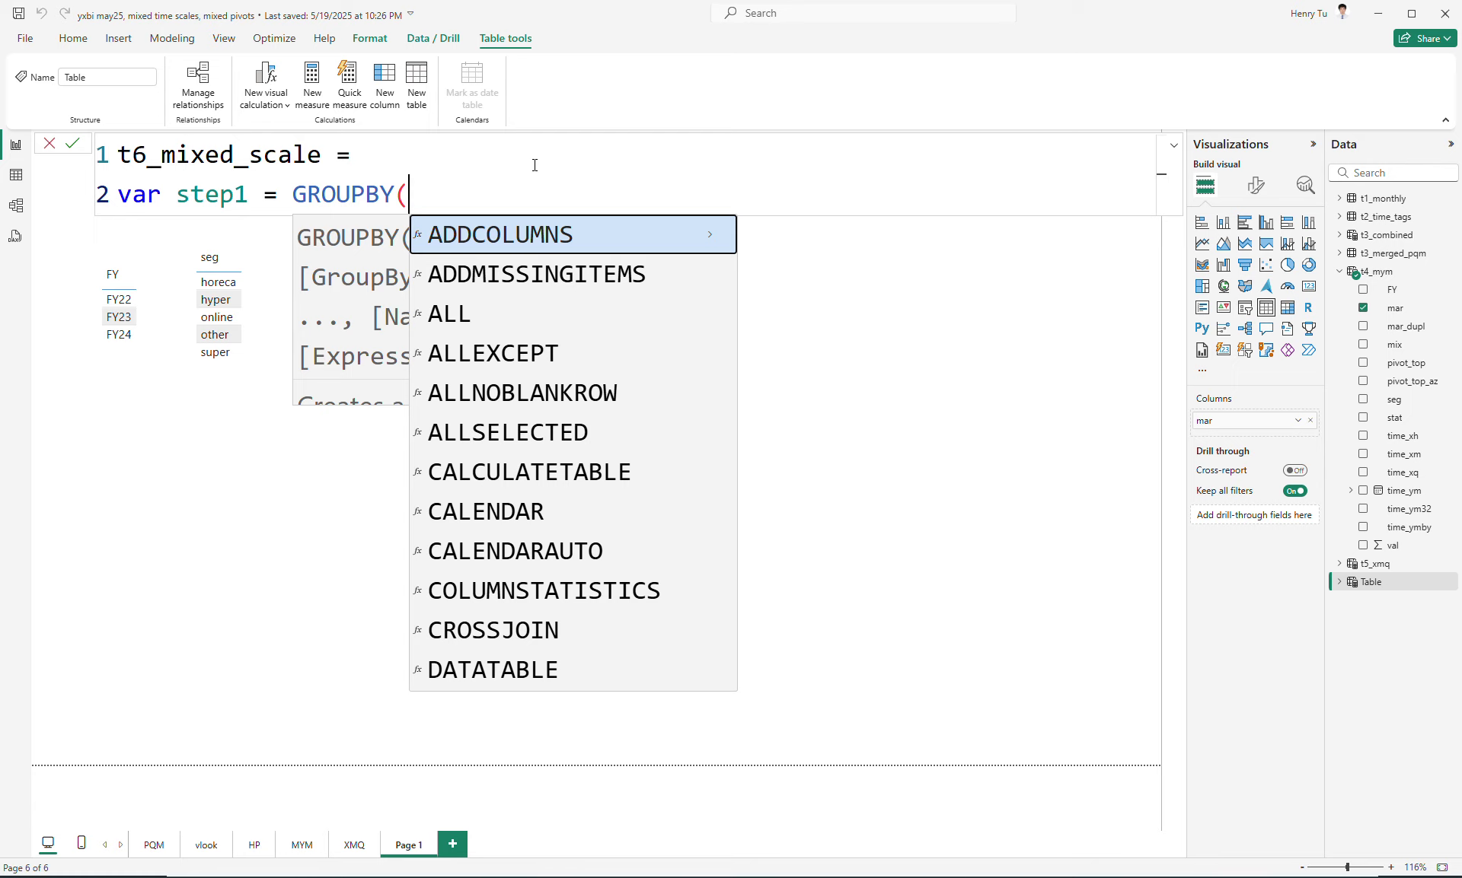
Complete step1's GROUPBY so that table t4_mym is grouped by the [mar] column.
{"action": "type", "text": "t"}
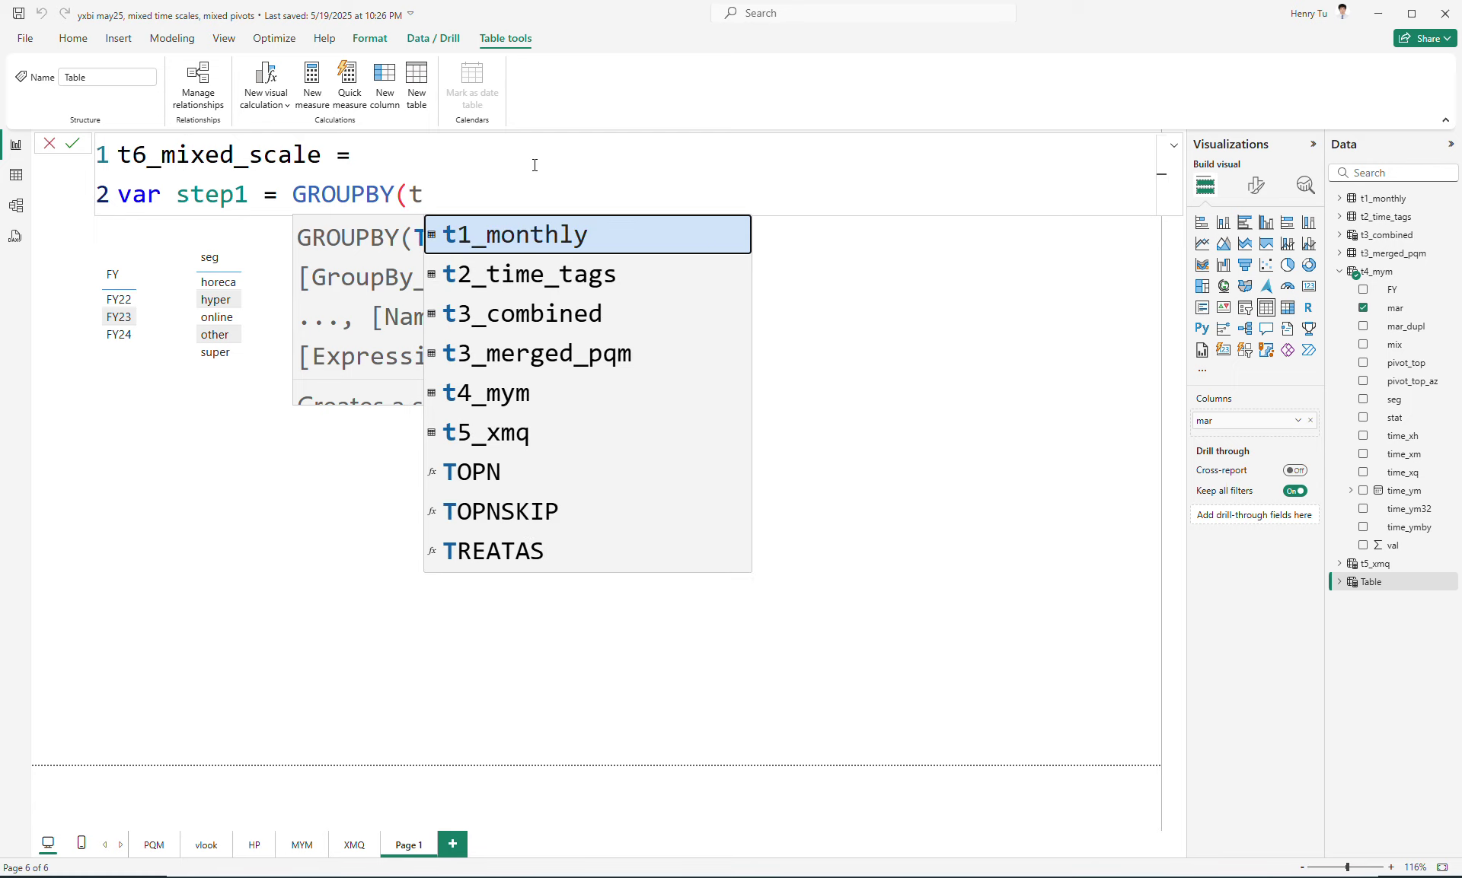
{"action": "type", "text": "4"}
{"action": "key", "text": "Tab"}
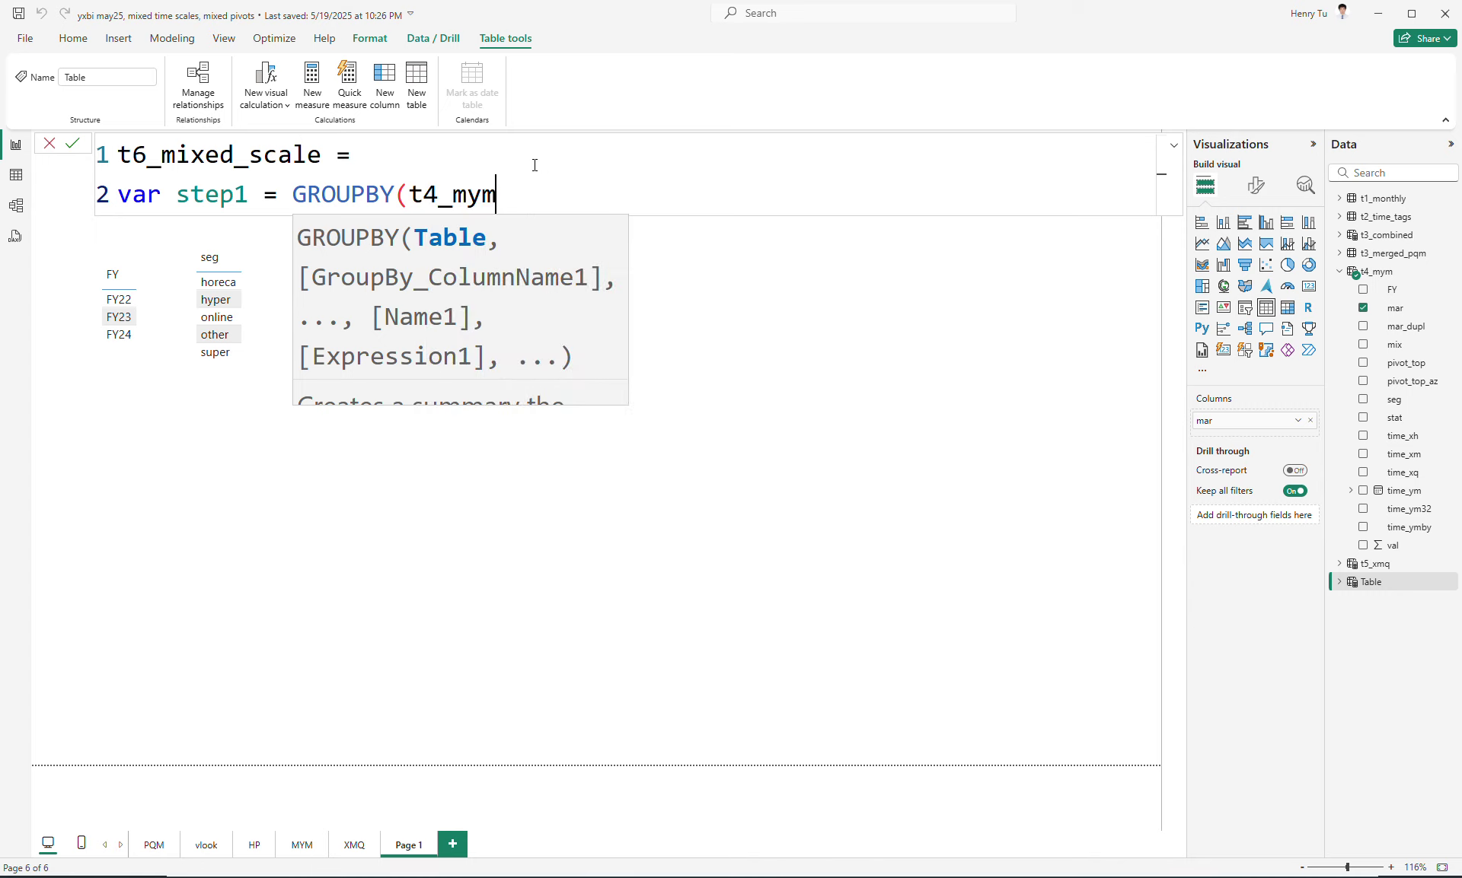
{"action": "type", "text": ", [m"}
{"action": "key", "text": "Tab"}
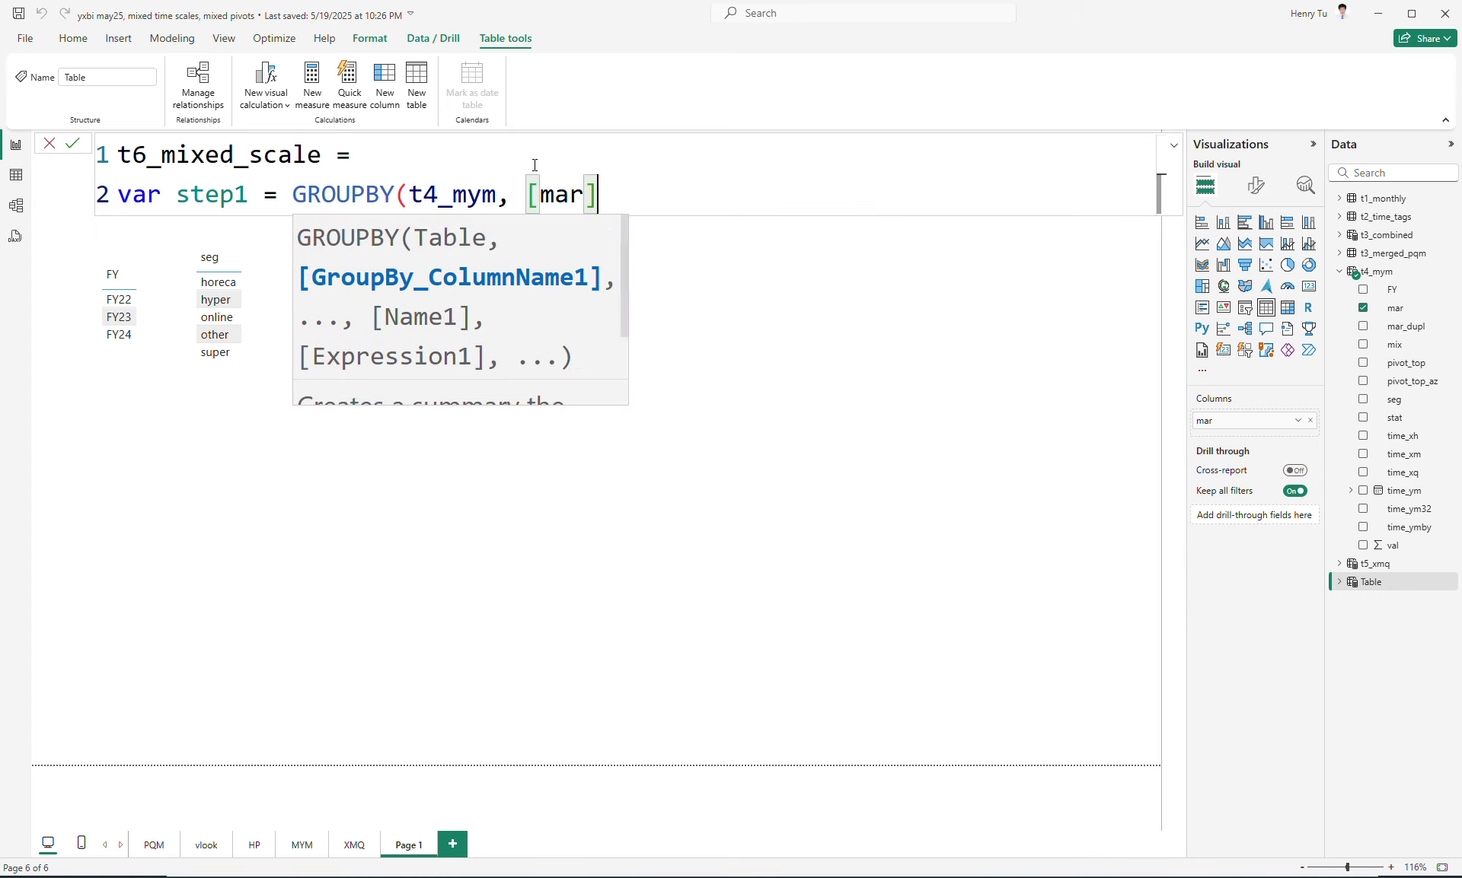
{"action": "key", "text": "BackSpace"}
{"action": "type", "text": ")"}
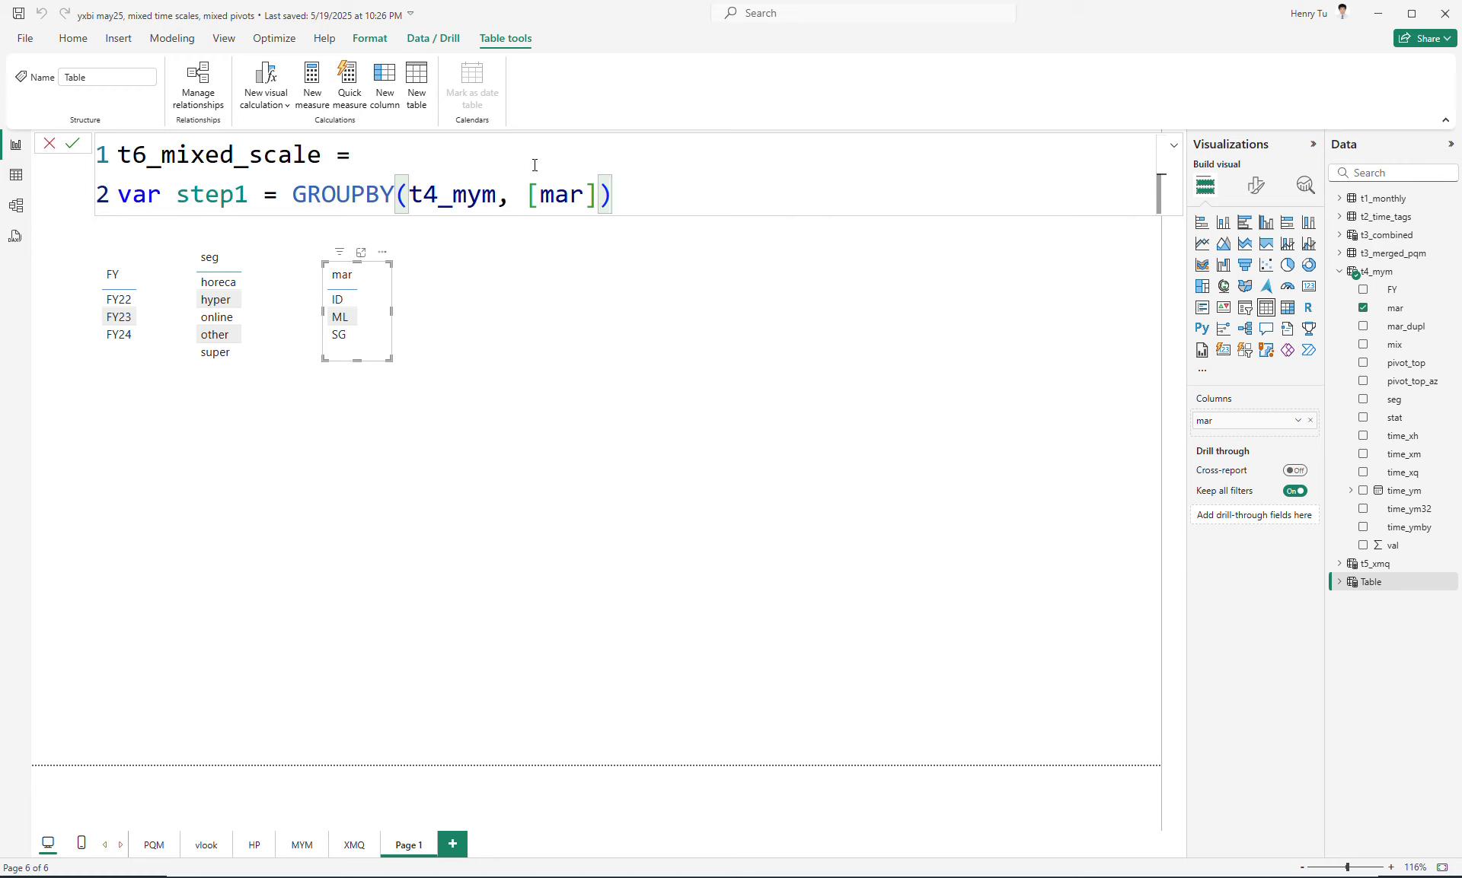
{"action": "key", "text": "Left"}
{"action": "key", "text": "Left"}
{"action": "key", "text": "Left"}
{"action": "key", "text": "Left"}
{"action": "key", "text": "Left"}
{"action": "key", "text": "Left"}
{"action": "key", "text": "Left"}
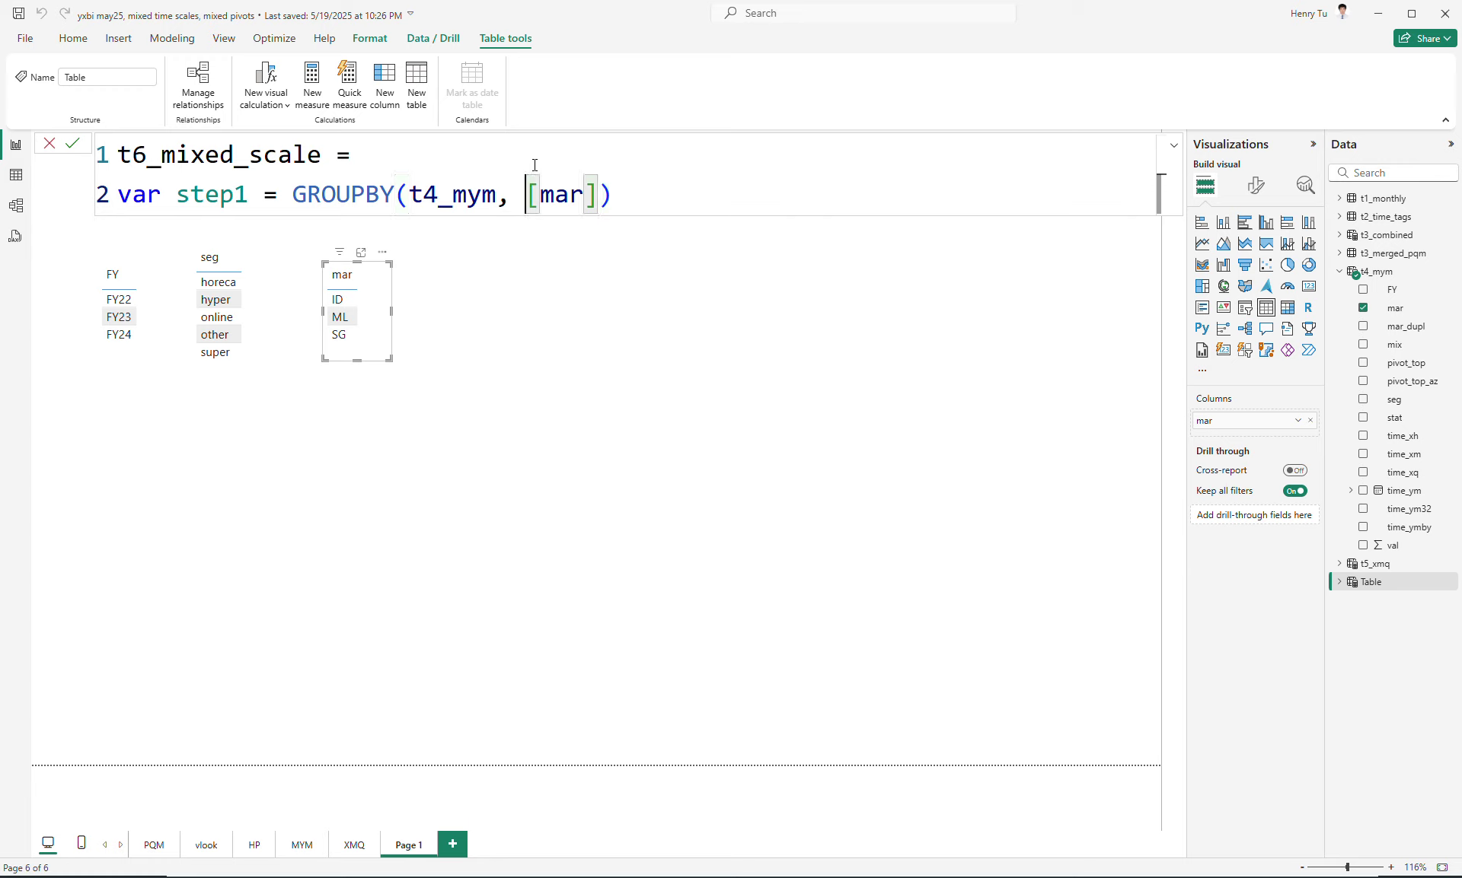
Duplicate the step1 line onto the next line of the formula and rename the copied variable step2.
{"action": "left_click", "coordinate": [627, 189]}
{"action": "key", "text": "shift+Return"}
{"action": "key", "text": "shift+Up"}
{"action": "key", "text": "ctrl+c"}
{"action": "key", "text": "Down"}
{"action": "key", "text": "ctrl+v"}
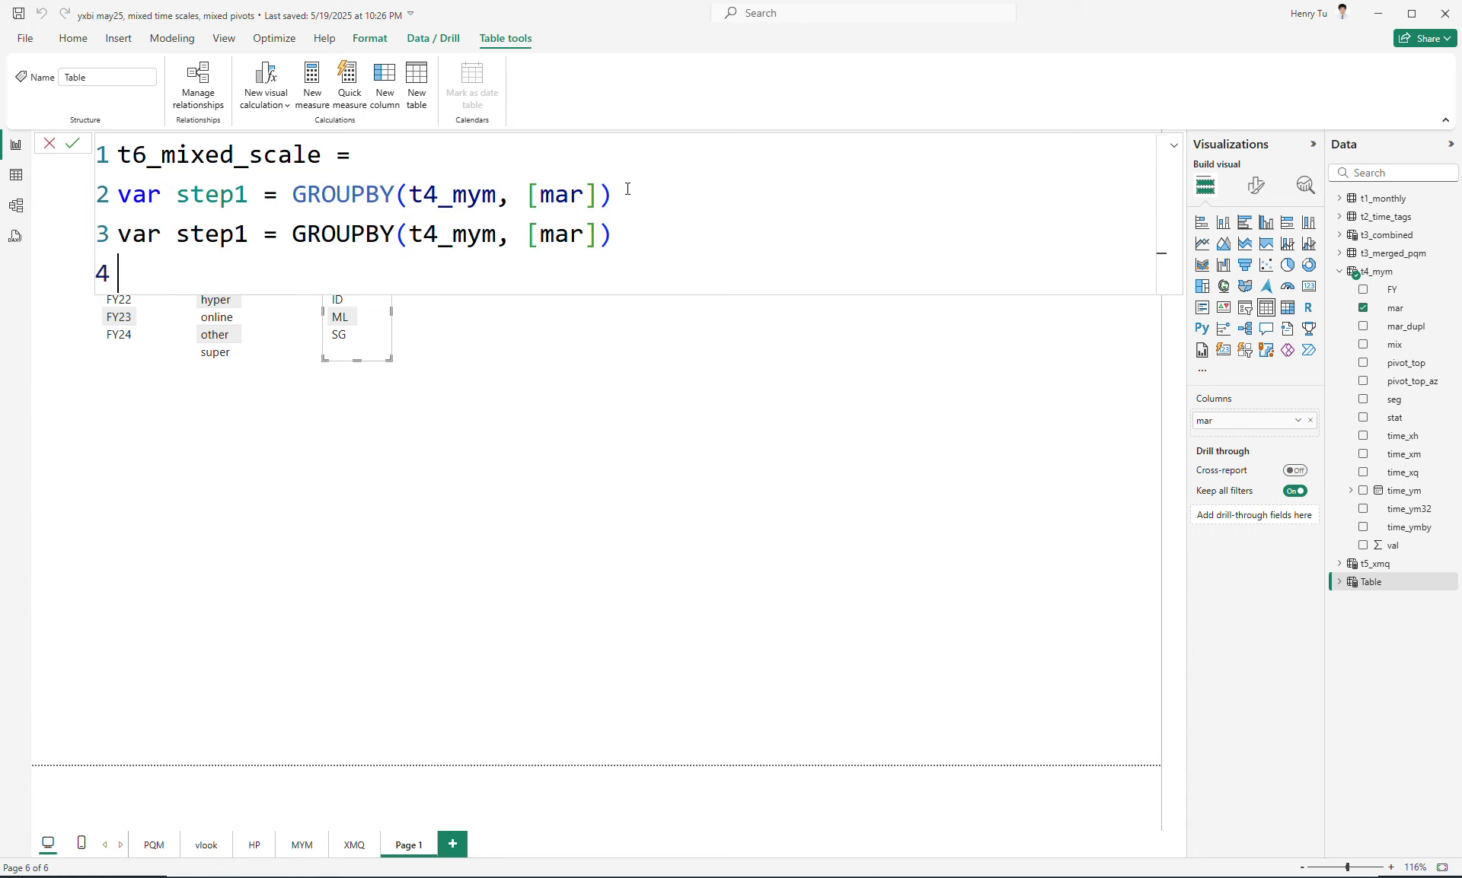
{"action": "left_click", "coordinate": [251, 240]}
{"action": "key", "text": "BackSpace"}
{"action": "type", "text": "2"}
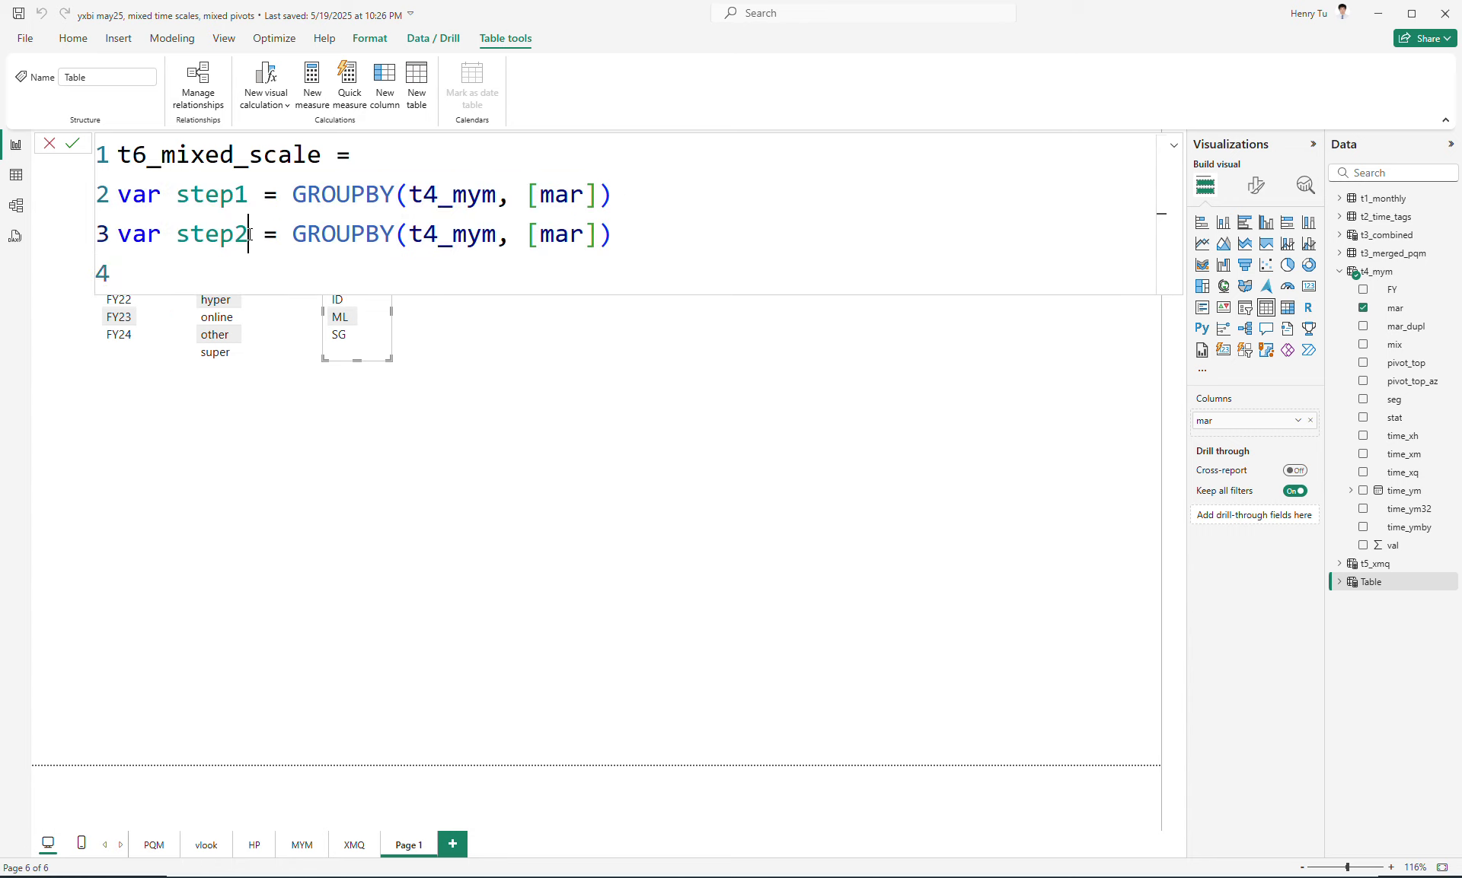
Change the grouping column in step2 to [seg].
{"action": "key", "text": "Right"}
{"action": "key", "text": "Right"}
{"action": "key", "text": "Right"}
{"action": "key", "text": "Right"}
{"action": "key", "text": "Right"}
{"action": "key", "text": "Right"}
{"action": "key", "text": "Right"}
{"action": "key", "text": "Right"}
{"action": "key", "text": "Right"}
{"action": "key", "text": "Right"}
{"action": "key", "text": "Right"}
{"action": "key", "text": "Right"}
{"action": "key", "text": "Right"}
{"action": "key", "text": "Right"}
{"action": "key", "text": "Right"}
{"action": "key", "text": "Right"}
{"action": "key", "text": "Right"}
{"action": "key", "text": "Right"}
{"action": "key", "text": "Right"}
{"action": "key", "text": "Right"}
{"action": "key", "text": "ctrl+shift+Right"}
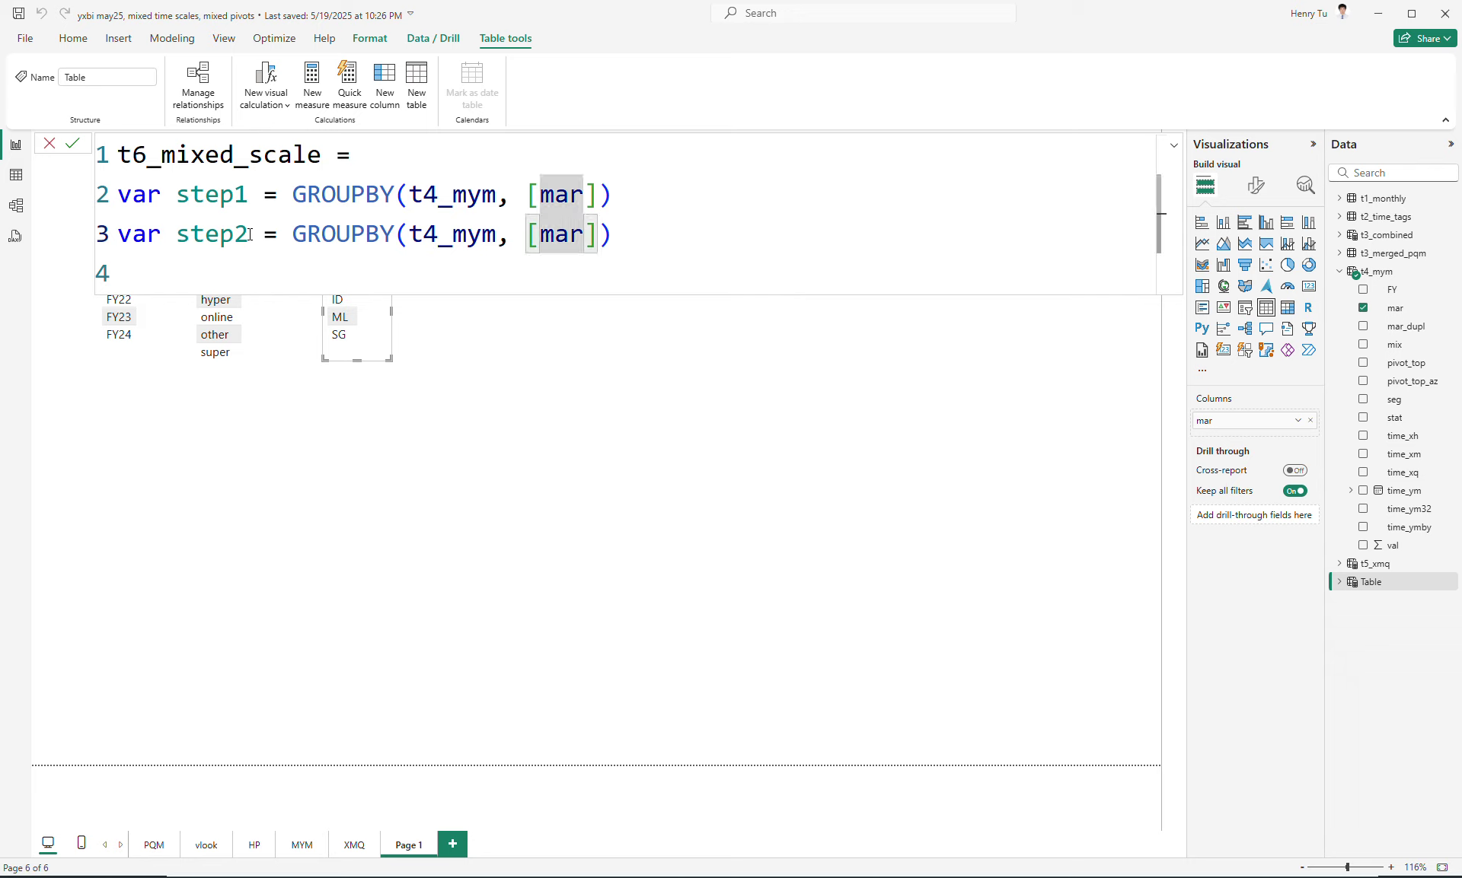
{"action": "type", "text": "seg"}
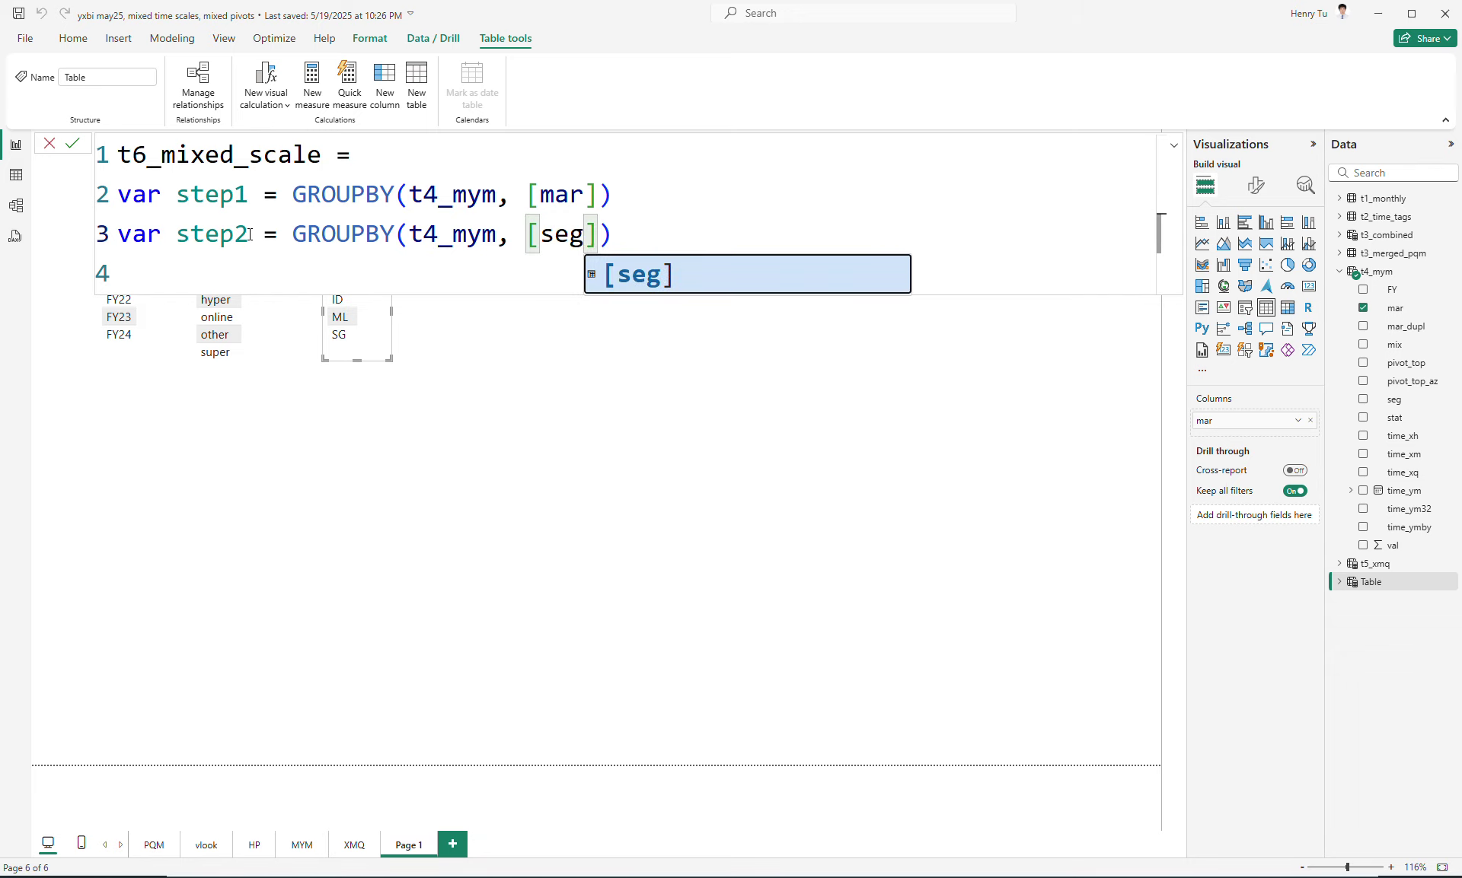
{"action": "key", "text": "Right"}
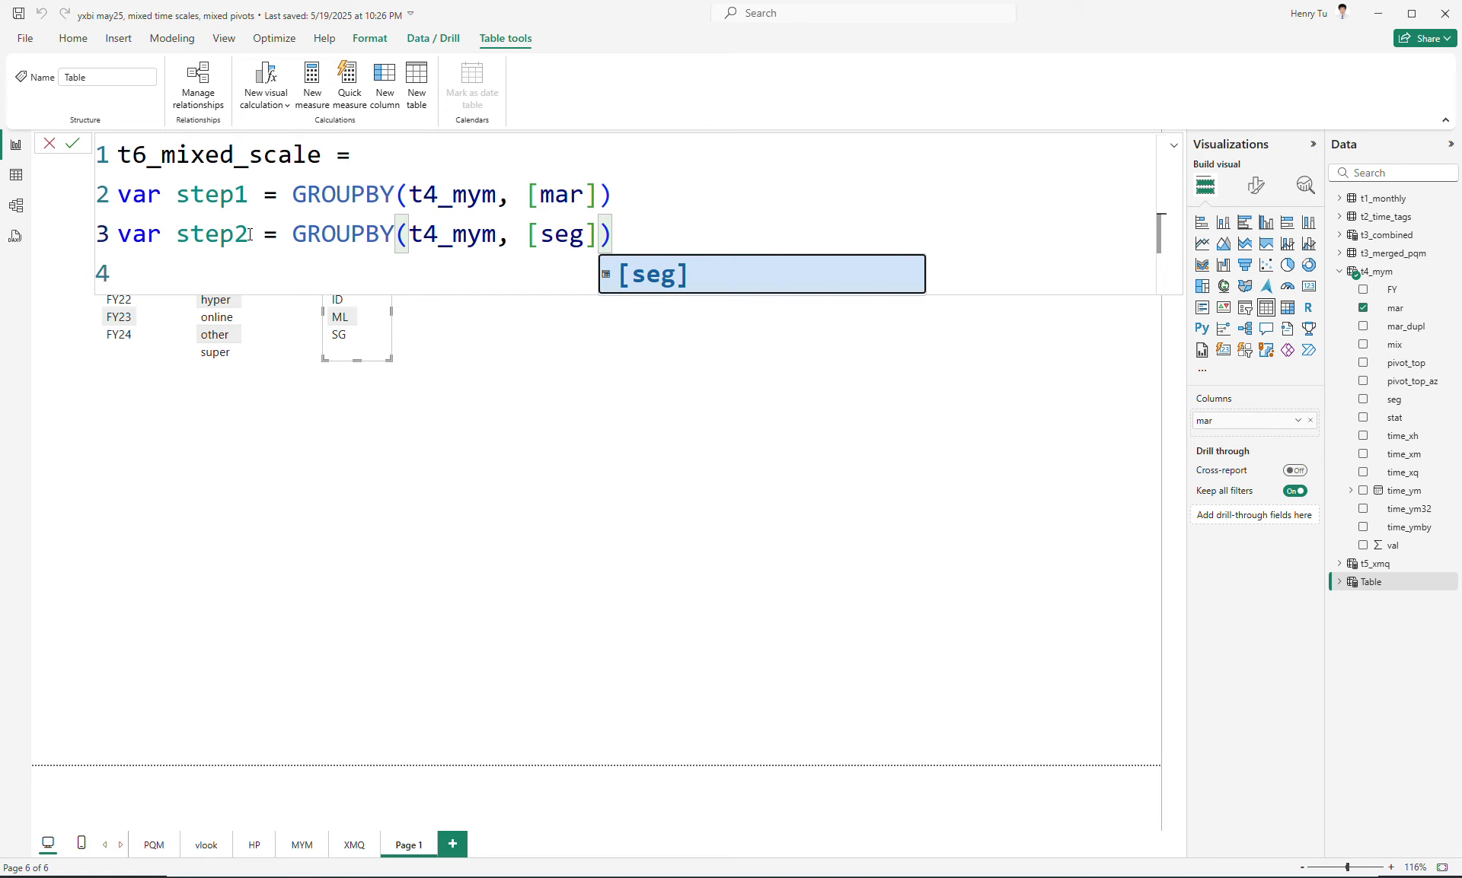
{"action": "key", "text": "Down"}
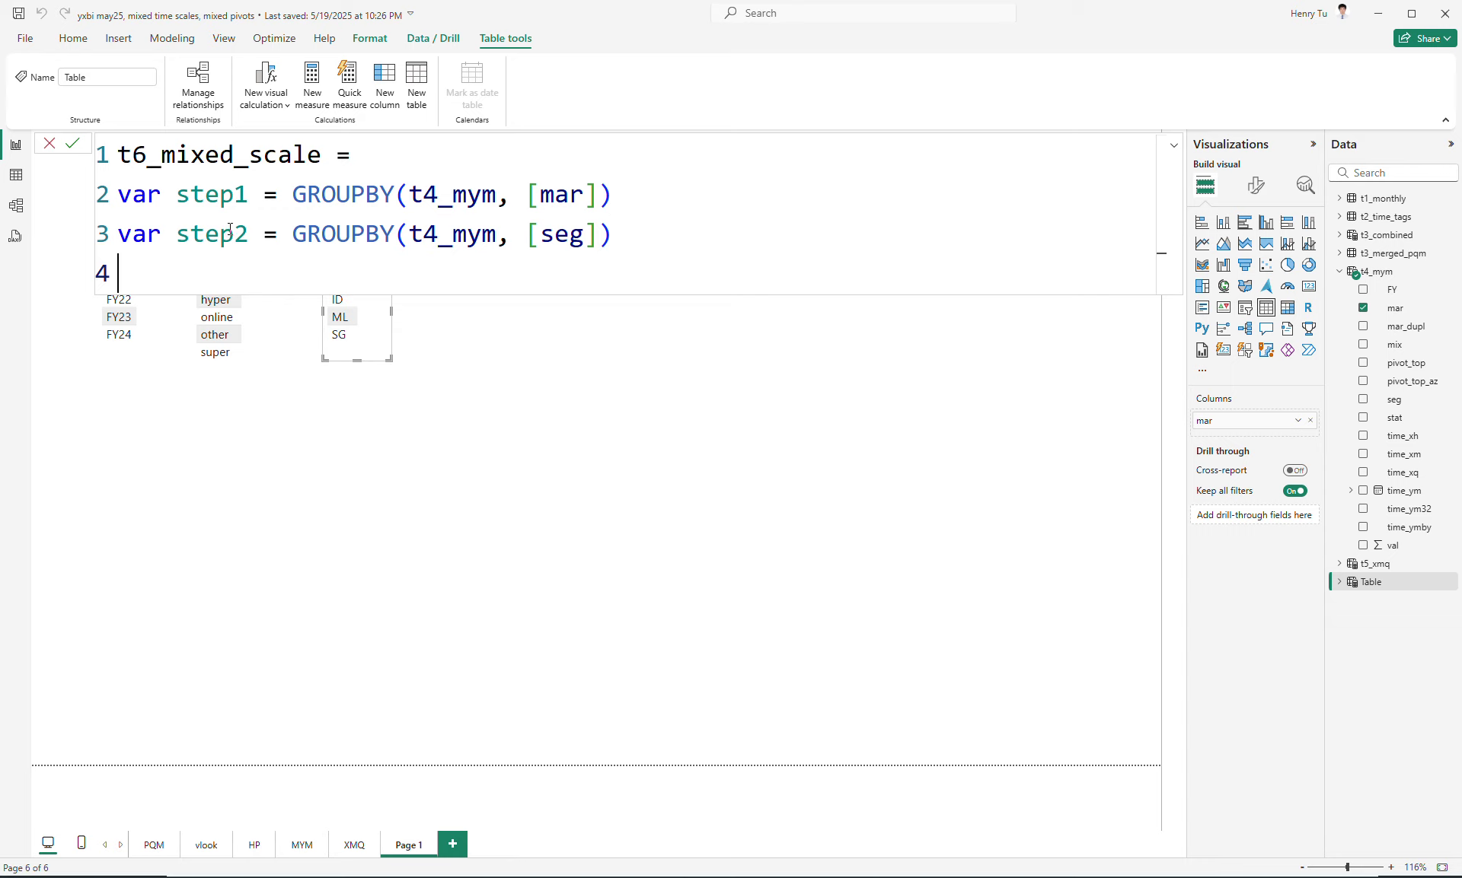
Wrap t4_mym in step1's GROUPBY in SELECTCOLUMNS, with "val" as the column name for [mar].
{"action": "left_click", "coordinate": [410, 196]}
{"action": "type", "text": "se"}
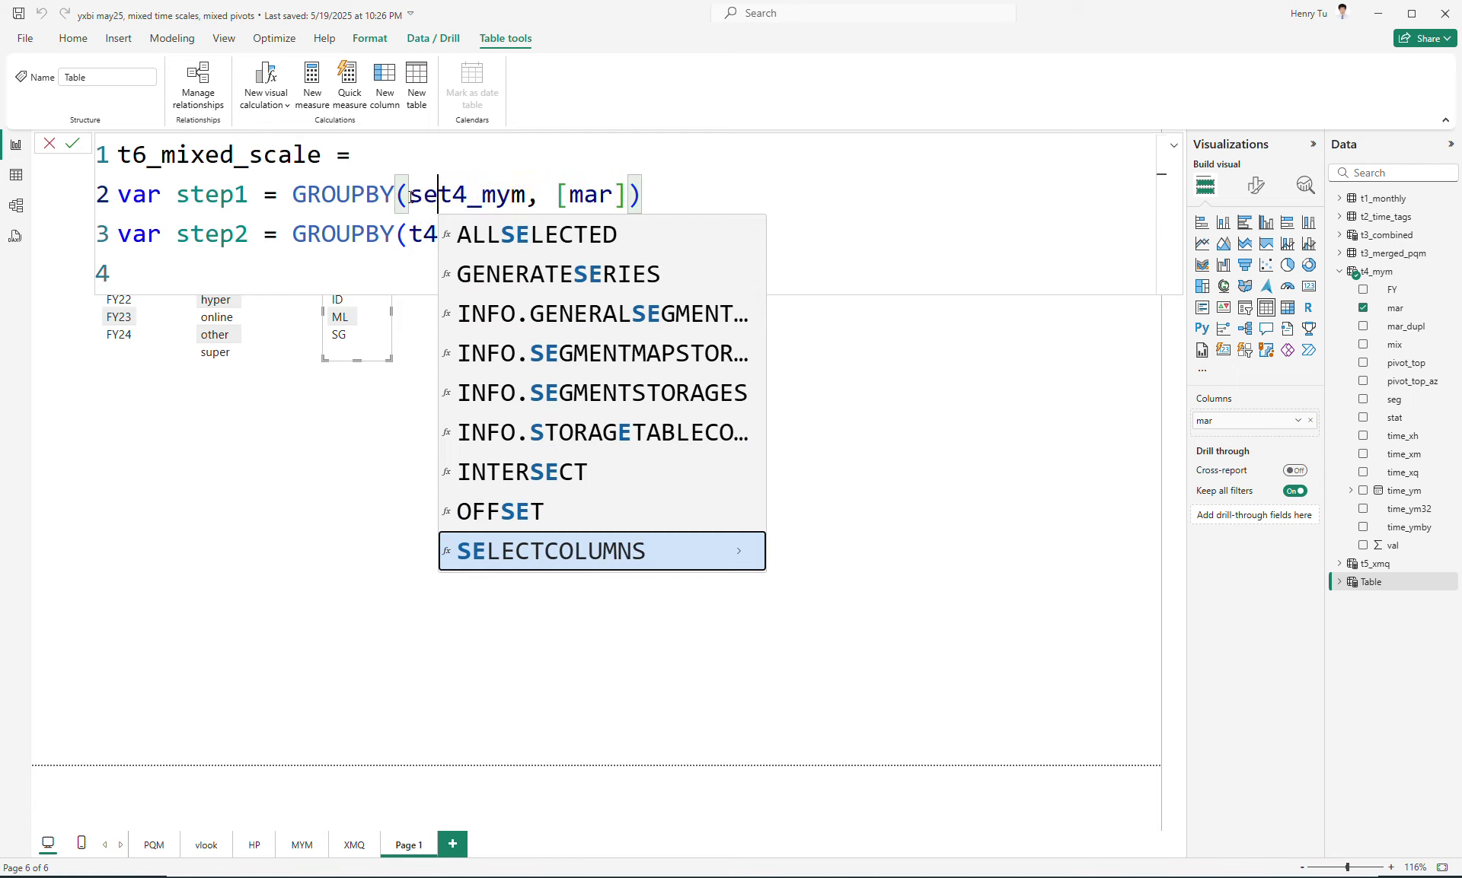
{"action": "key", "text": "Tab"}
{"action": "key", "text": "Right"}
{"action": "key", "text": "Right"}
{"action": "key", "text": "Right"}
{"action": "key", "text": "Right"}
{"action": "key", "text": "Right"}
{"action": "key", "text": "Right"}
{"action": "key", "text": "Right"}
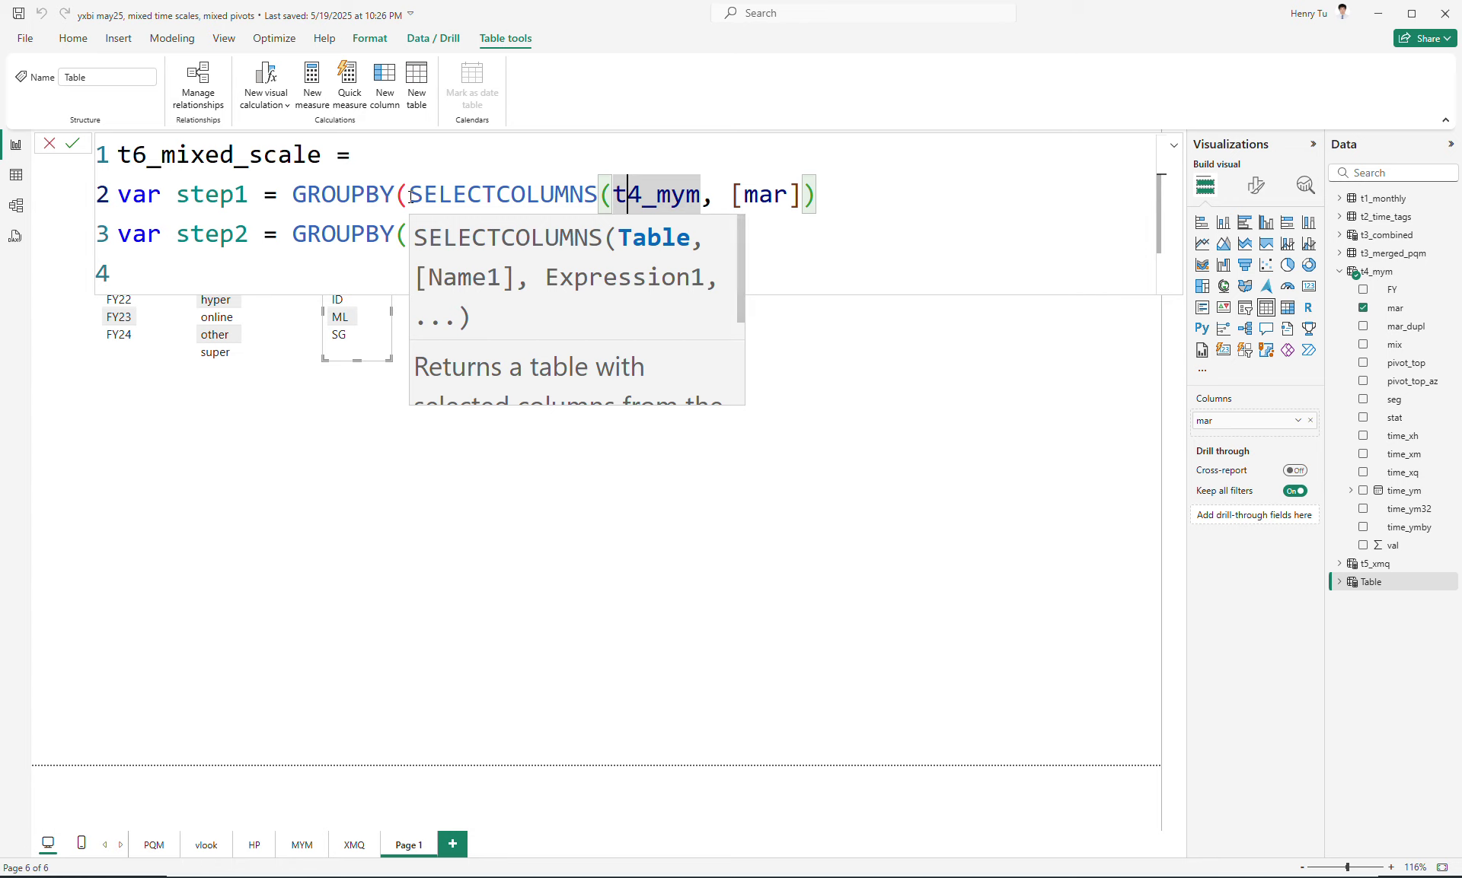
{"action": "type", "text": "\"val\","}
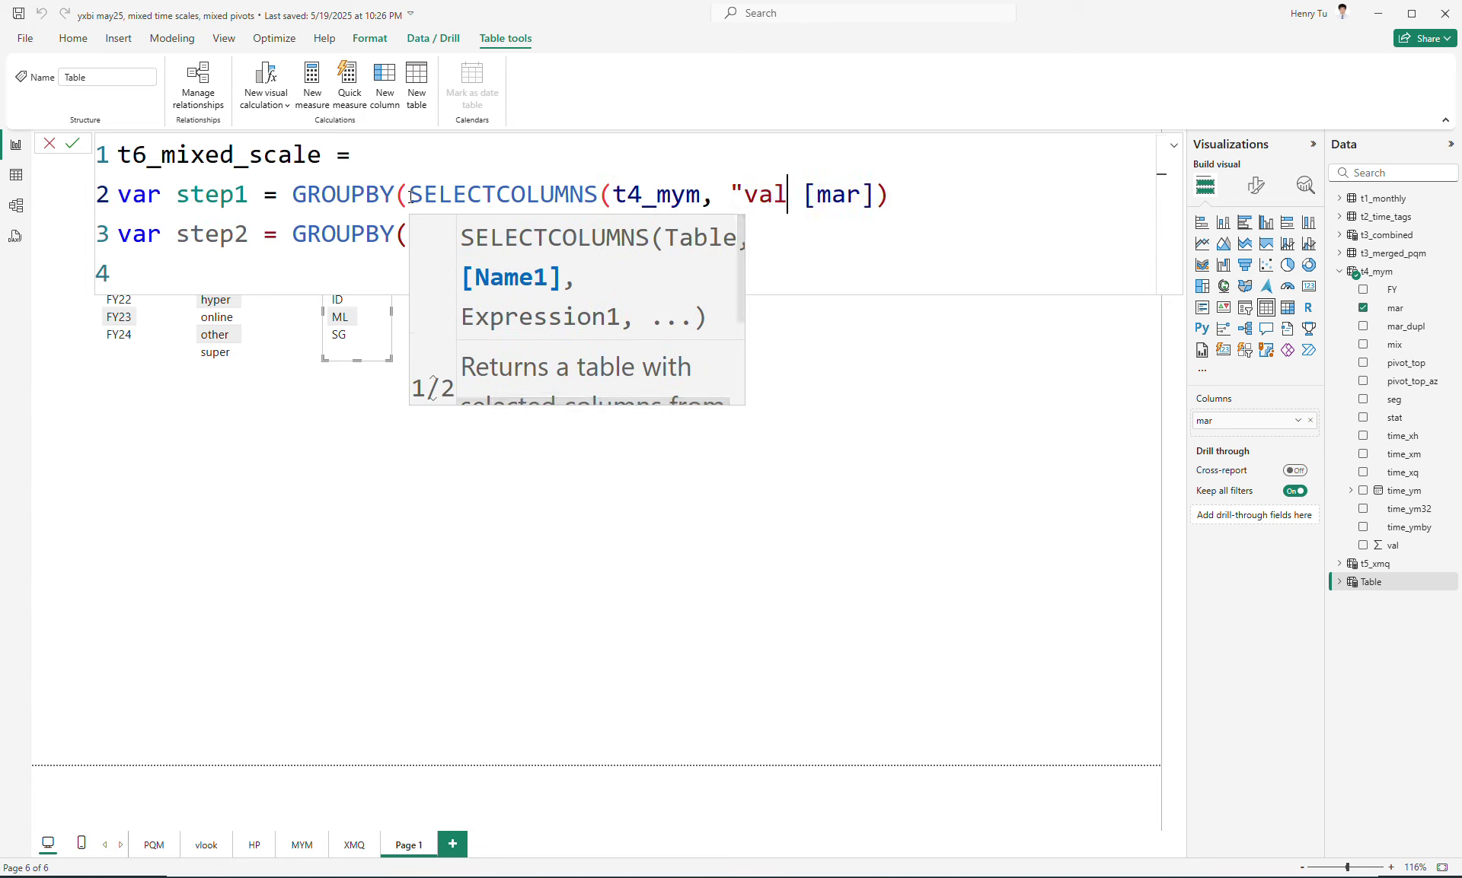
Close SELECTCOLUMNS after [mar] in step1 and group its result by [val].
{"action": "key", "text": "Right"}
{"action": "key", "text": "Right"}
{"action": "key", "text": "Right"}
{"action": "key", "text": "Right"}
{"action": "key", "text": "Right"}
{"action": "key", "text": "Right"}
{"action": "key", "text": "Right"}
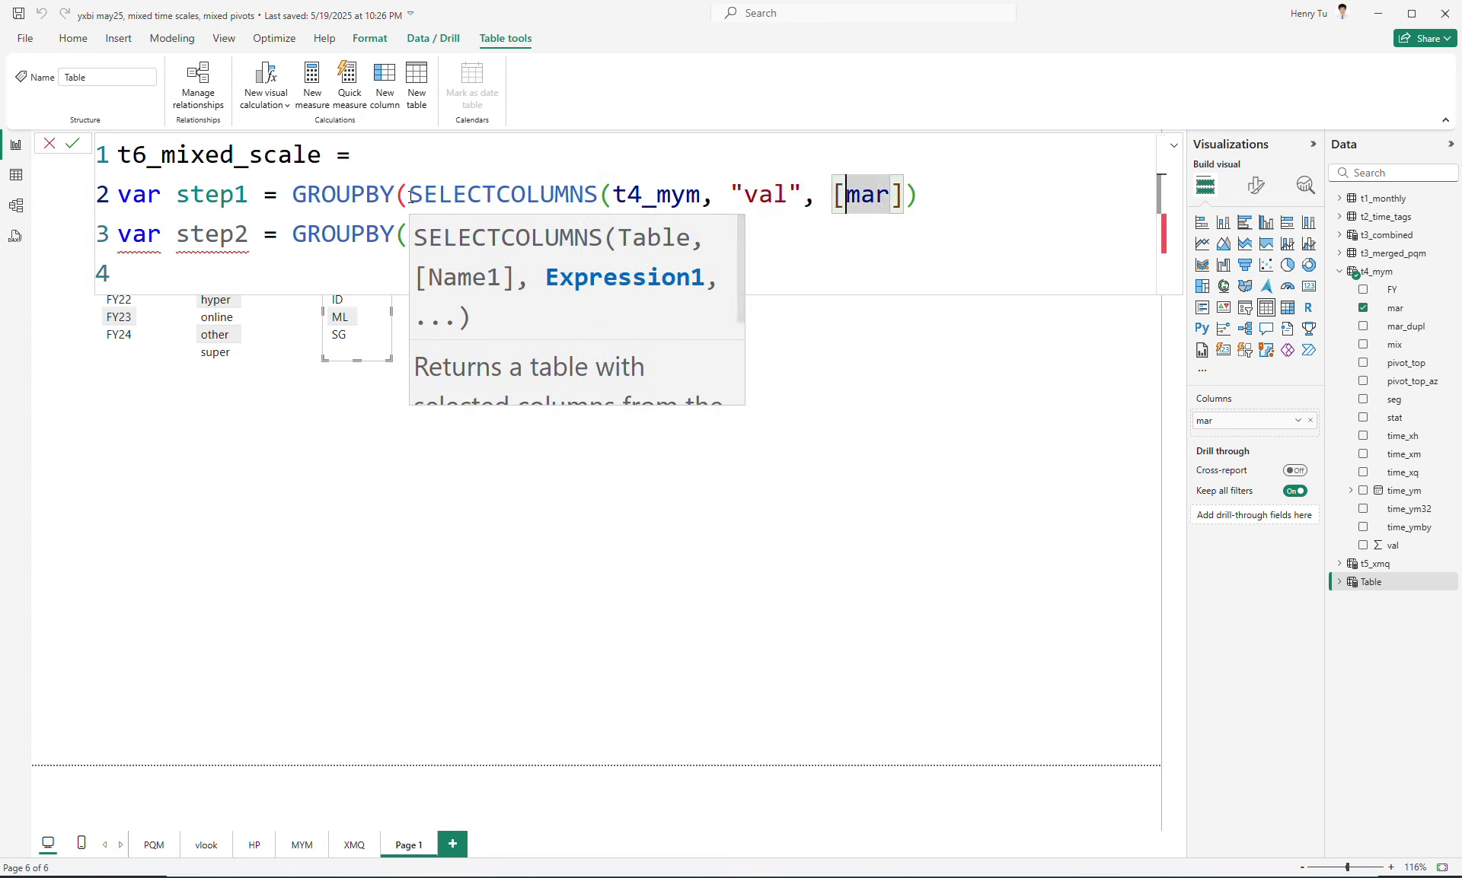
{"action": "type", "text": ", v"}
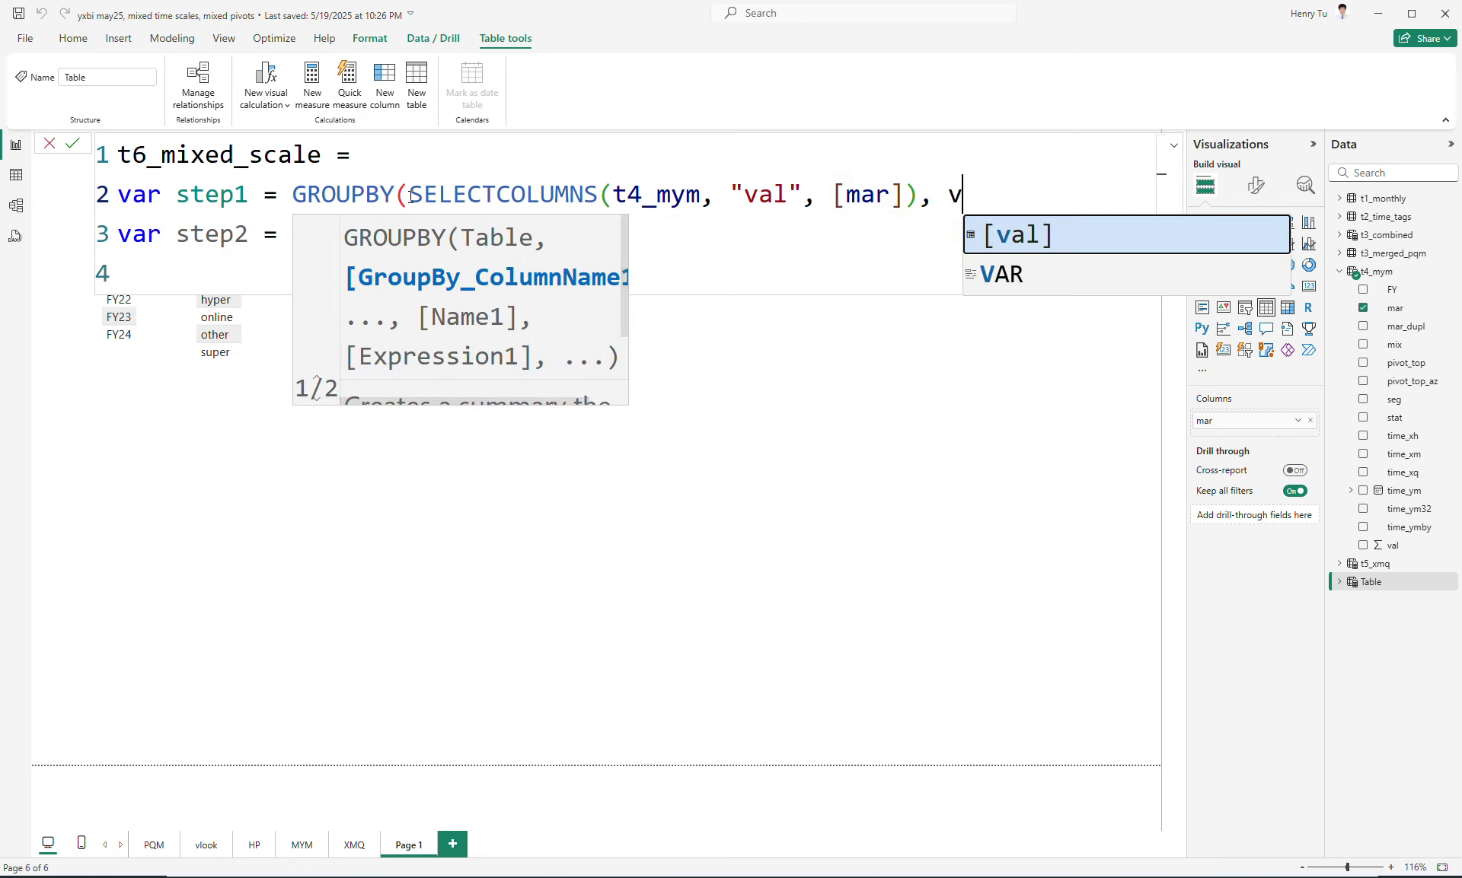
{"action": "key", "text": "Tab"}
{"action": "type", "text": ")"}
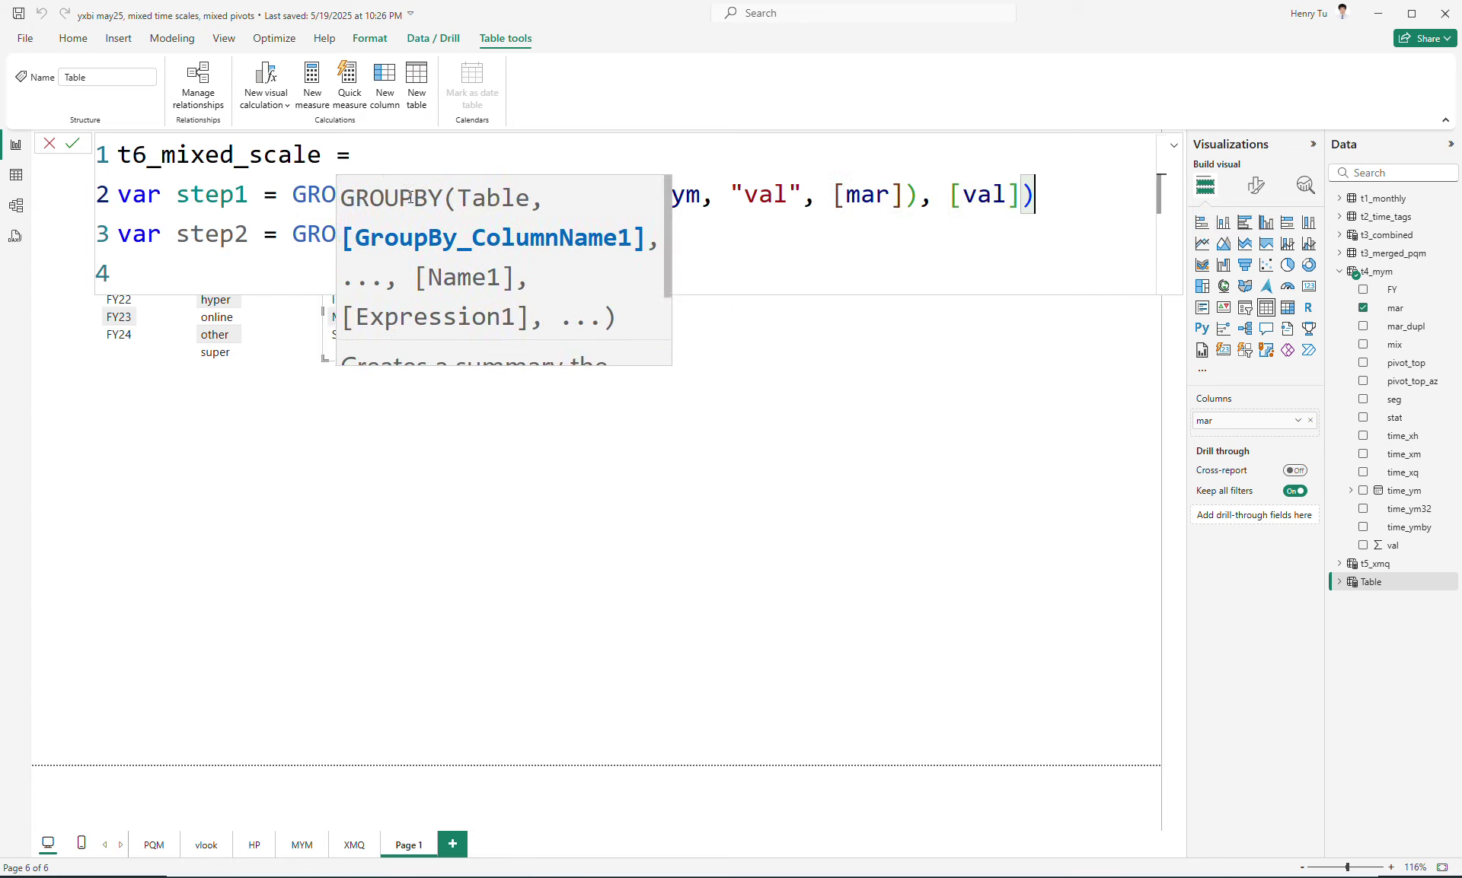
Wrap t4_mym in step2's GROUPBY in SELECTCOLUMNS, with "val" as the column name for [seg].
{"action": "key", "text": "Down"}
{"action": "key", "text": "Home"}
{"action": "key", "text": "Right"}
{"action": "key", "text": "Right"}
{"action": "key", "text": "Right"}
{"action": "key", "text": "Right"}
{"action": "key", "text": "Right"}
{"action": "key", "text": "Right"}
{"action": "key", "text": "Right"}
{"action": "key", "text": "Right"}
{"action": "key", "text": "Right"}
{"action": "key", "text": "Right"}
{"action": "key", "text": "Right"}
{"action": "key", "text": "Right"}
{"action": "key", "text": "Right"}
{"action": "key", "text": "Right"}
{"action": "key", "text": "Right"}
{"action": "key", "text": "Right"}
{"action": "key", "text": "Right"}
{"action": "key", "text": "Right"}
{"action": "key", "text": "Right"}
{"action": "key", "text": "Right"}
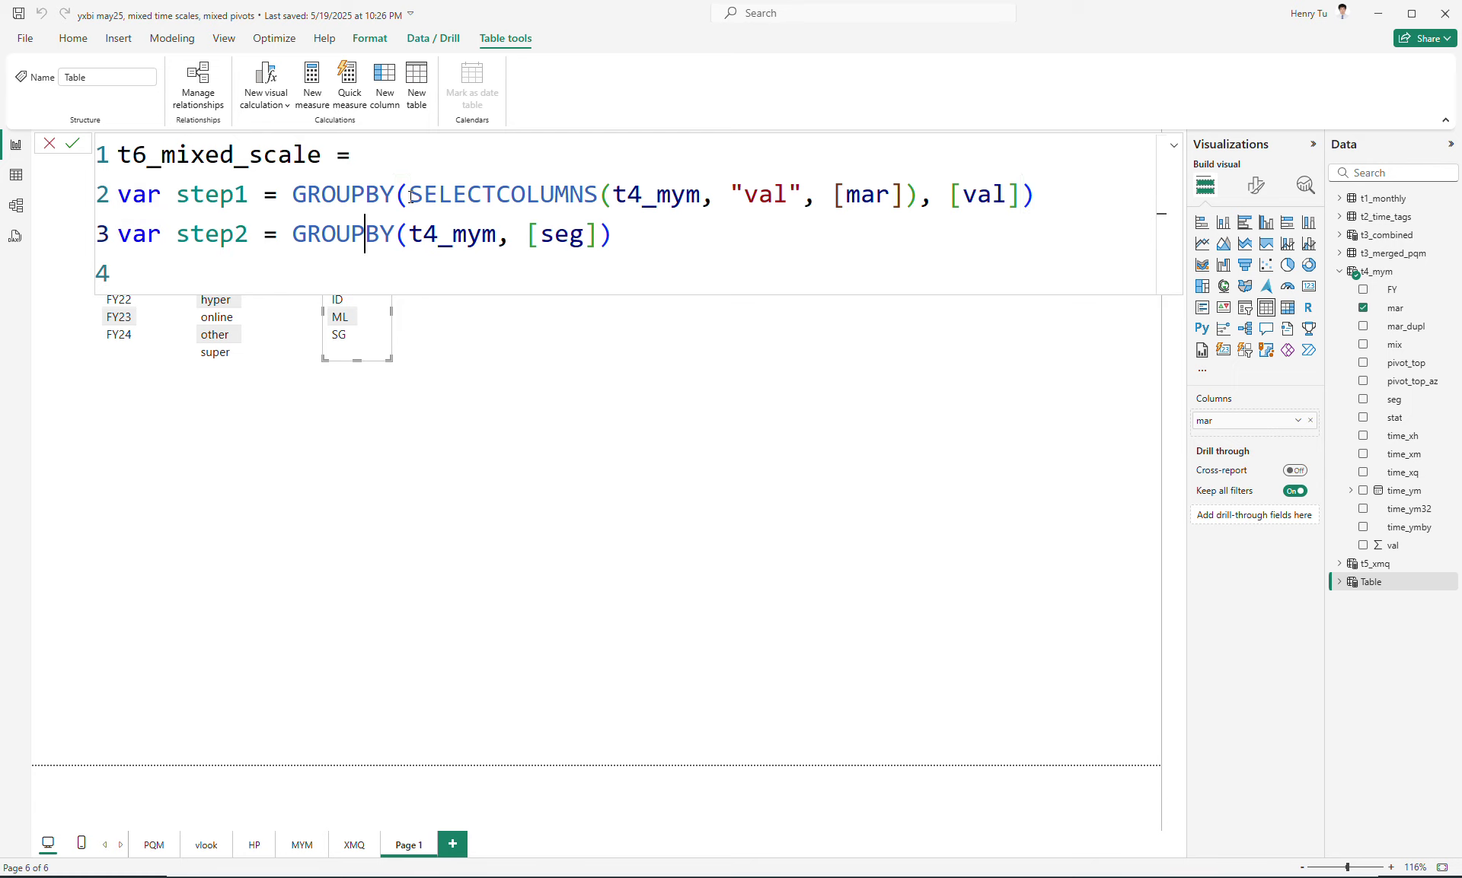
{"action": "type", "text": "se"}
{"action": "key", "text": "Tab"}
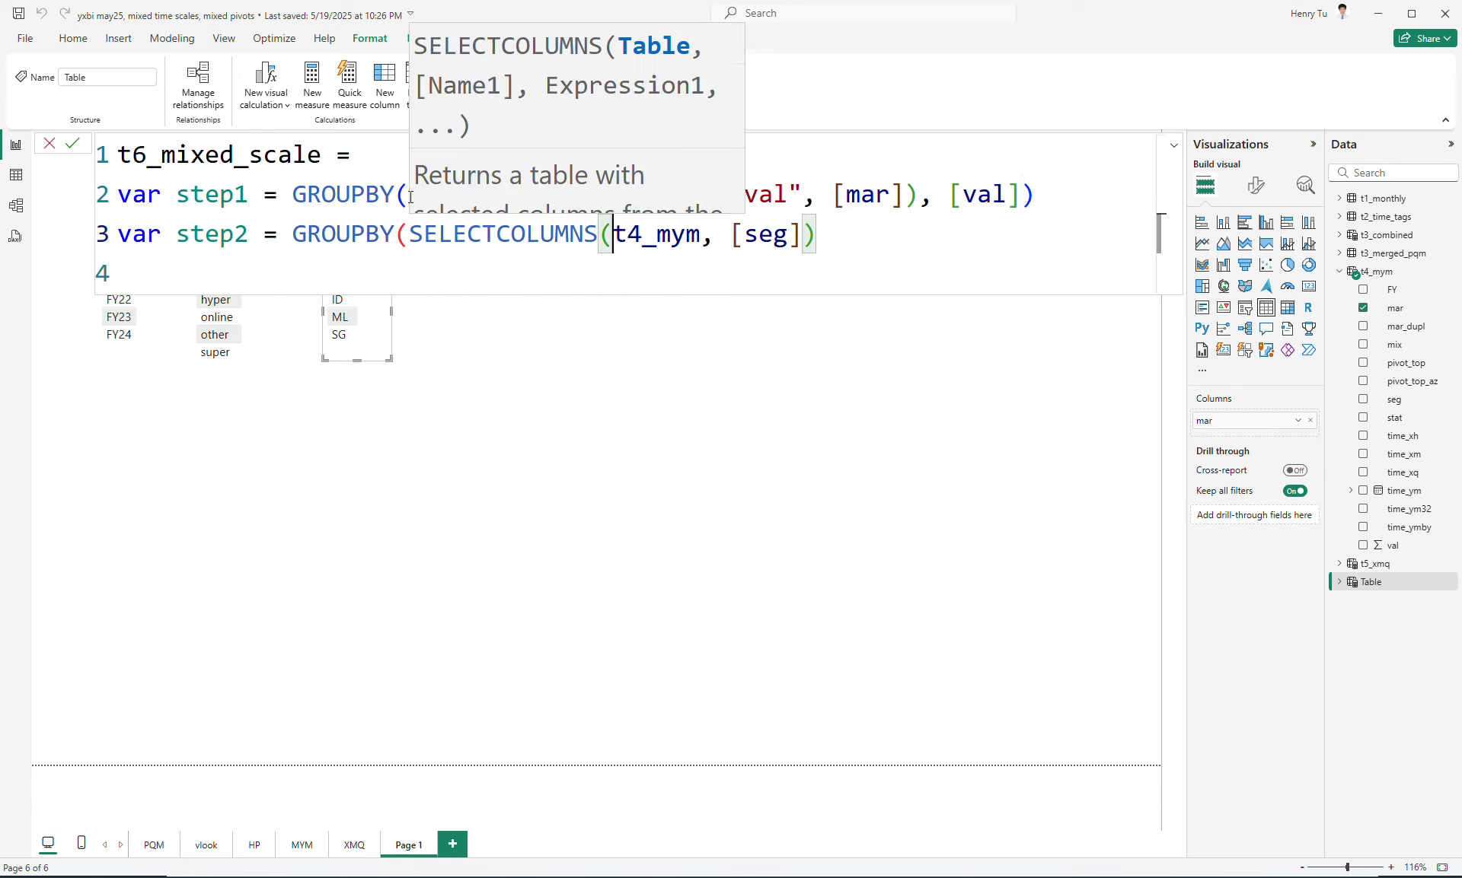
{"action": "key", "text": "Right"}
{"action": "key", "text": "Right"}
{"action": "key", "text": "Right"}
{"action": "key", "text": "Right"}
{"action": "key", "text": "Right"}
{"action": "key", "text": "Right"}
{"action": "key", "text": "Right"}
{"action": "key", "text": "Right"}
{"action": "type", "text": "\"val\""}
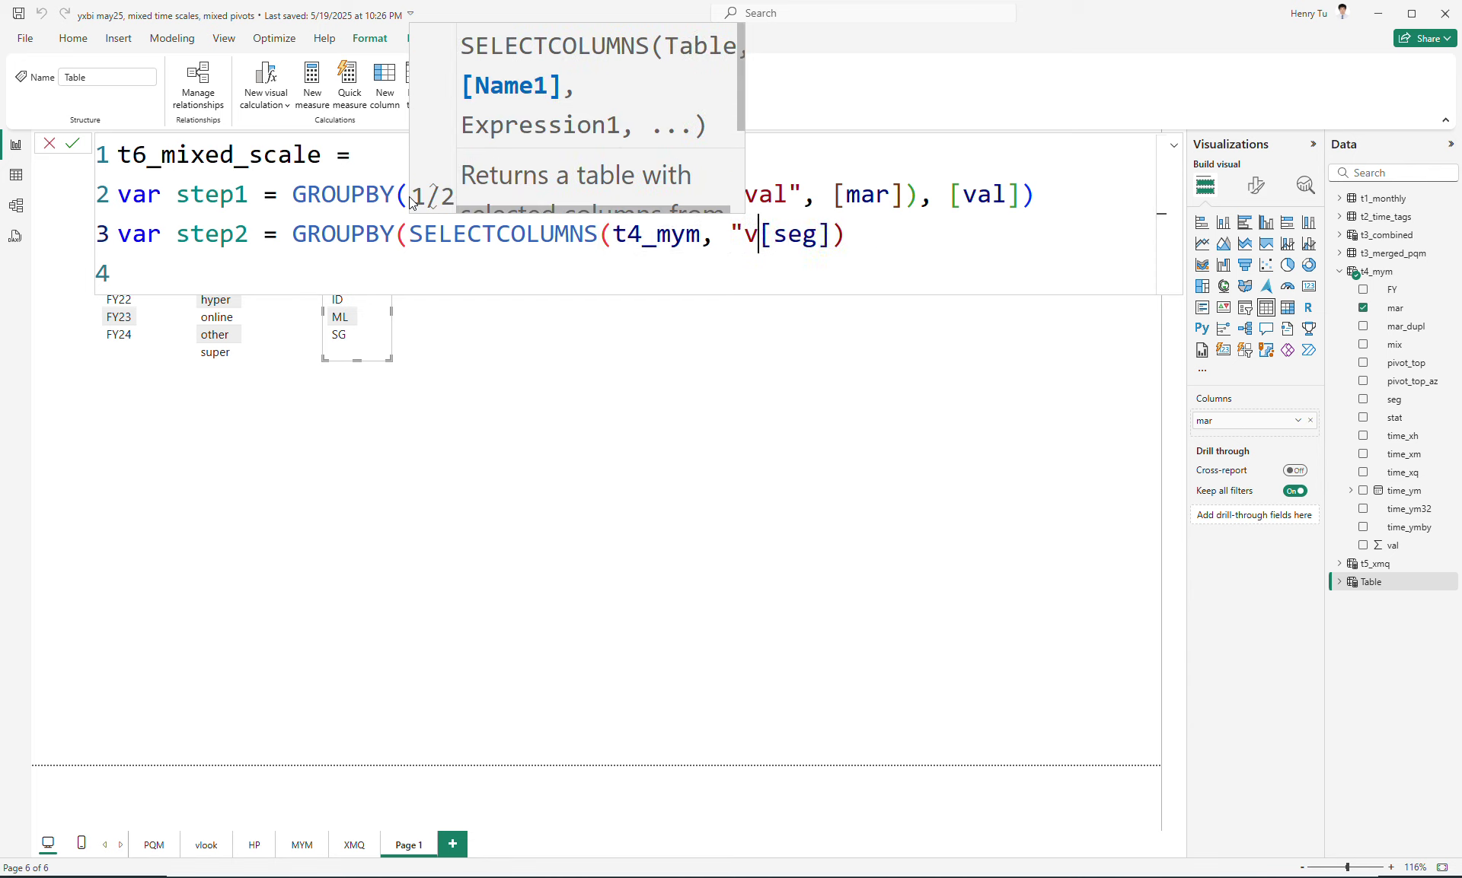
{"action": "type", "text": ","}
Close SELECTCOLUMNS after [seg] in step2 and group its result by [val].
{"action": "key", "text": "Right"}
{"action": "key", "text": "Right"}
{"action": "key", "text": "Right"}
{"action": "key", "text": "Right"}
{"action": "key", "text": "Right"}
{"action": "key", "text": "Right"}
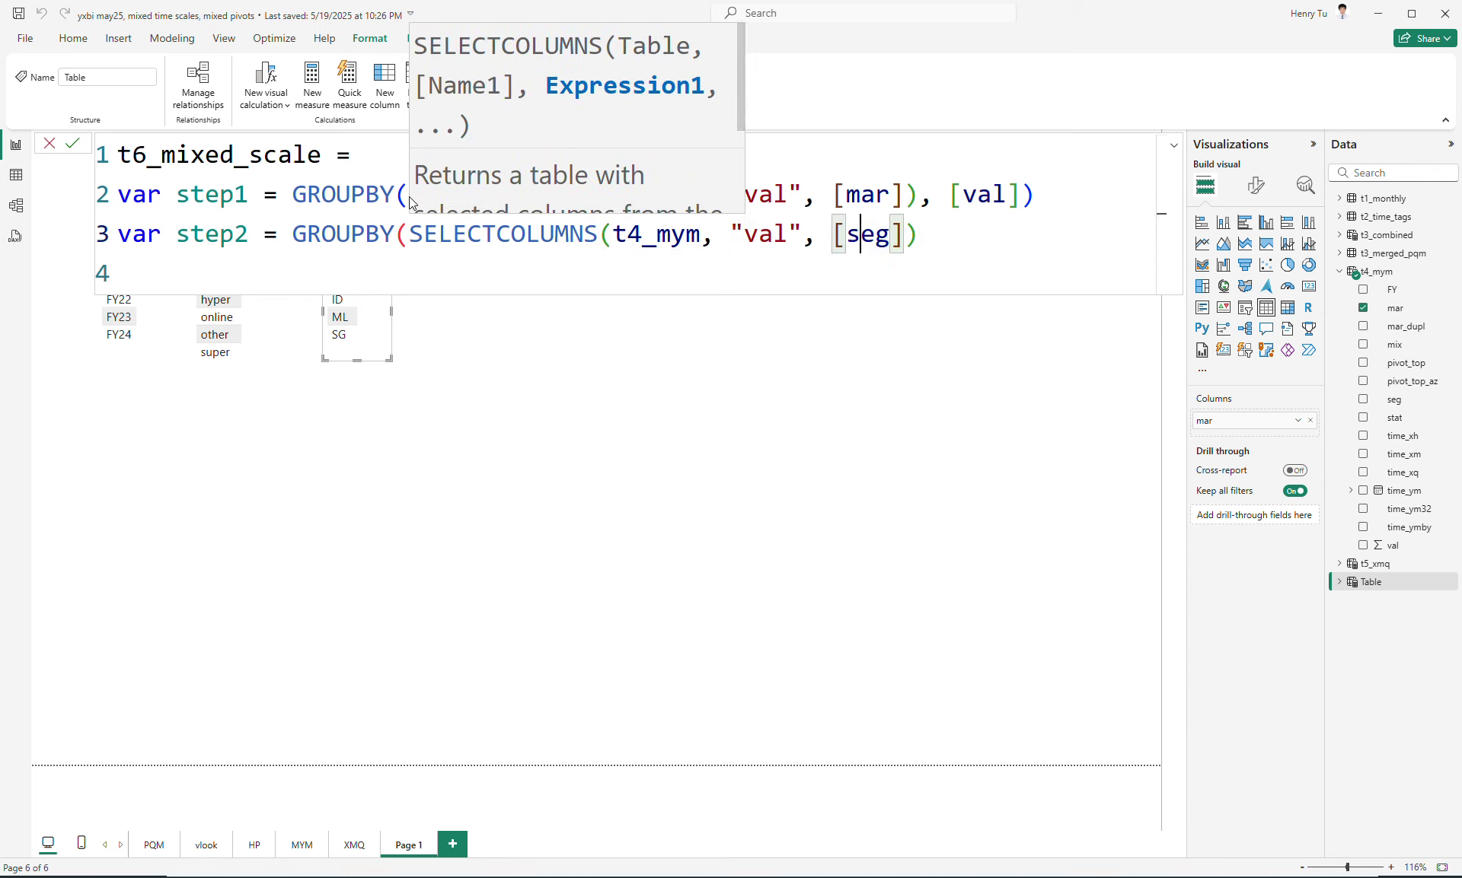
{"action": "type", "text": ", [val])"}
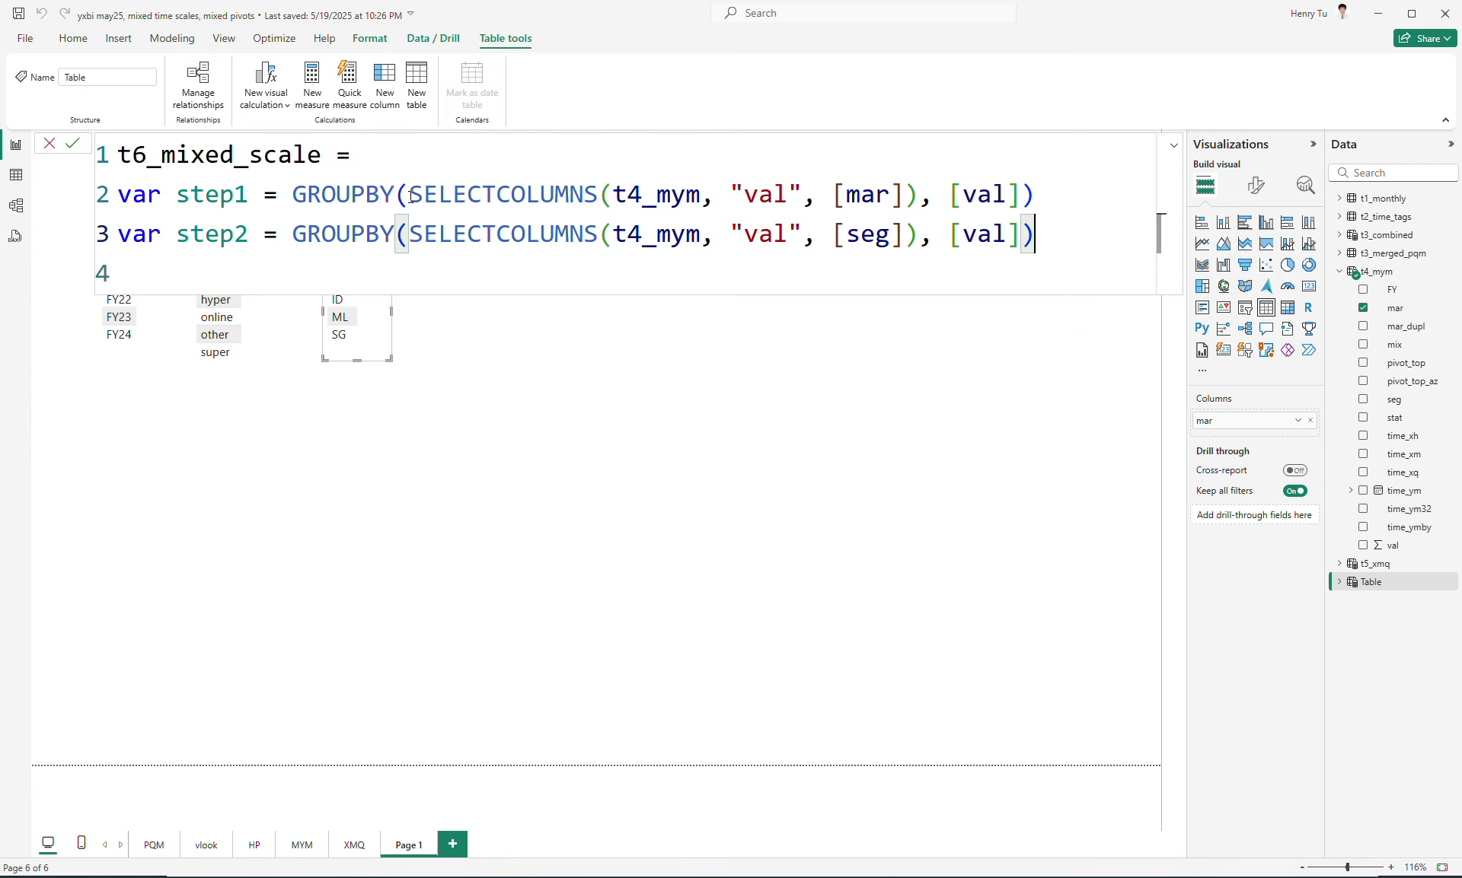
Return the union of step1 and step2 on the formula's last line and commit the calculated table.
{"action": "key", "text": "Down"}
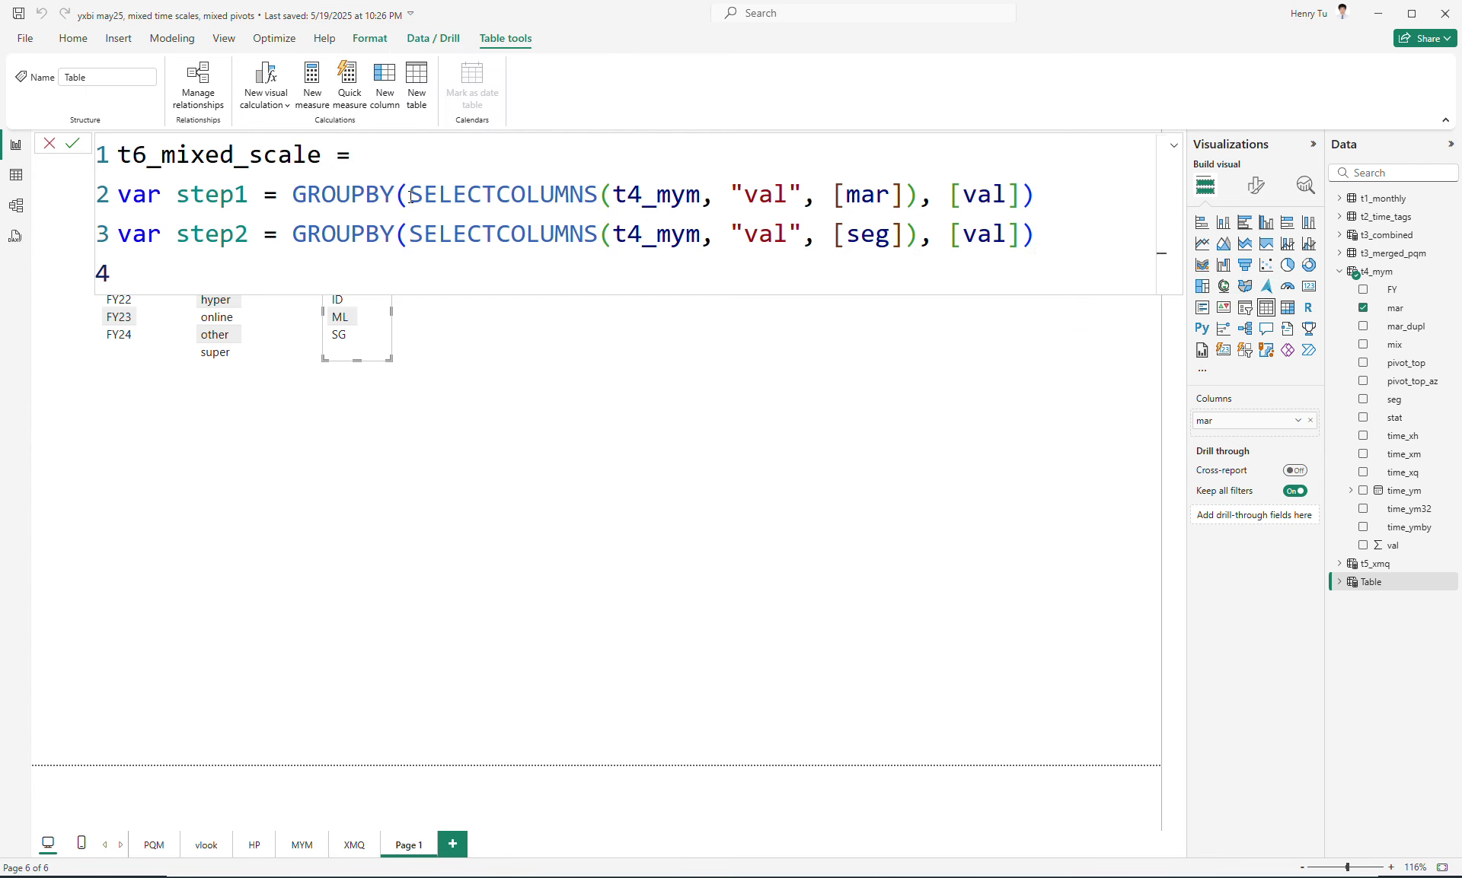
{"action": "type", "text": "uni"}
{"action": "key", "text": "BackSpace"}
{"action": "key", "text": "BackSpace"}
{"action": "key", "text": "BackSpace"}
{"action": "type", "text": "retu"}
{"action": "key", "text": "Tab"}
{"action": "type", "text": "u"}
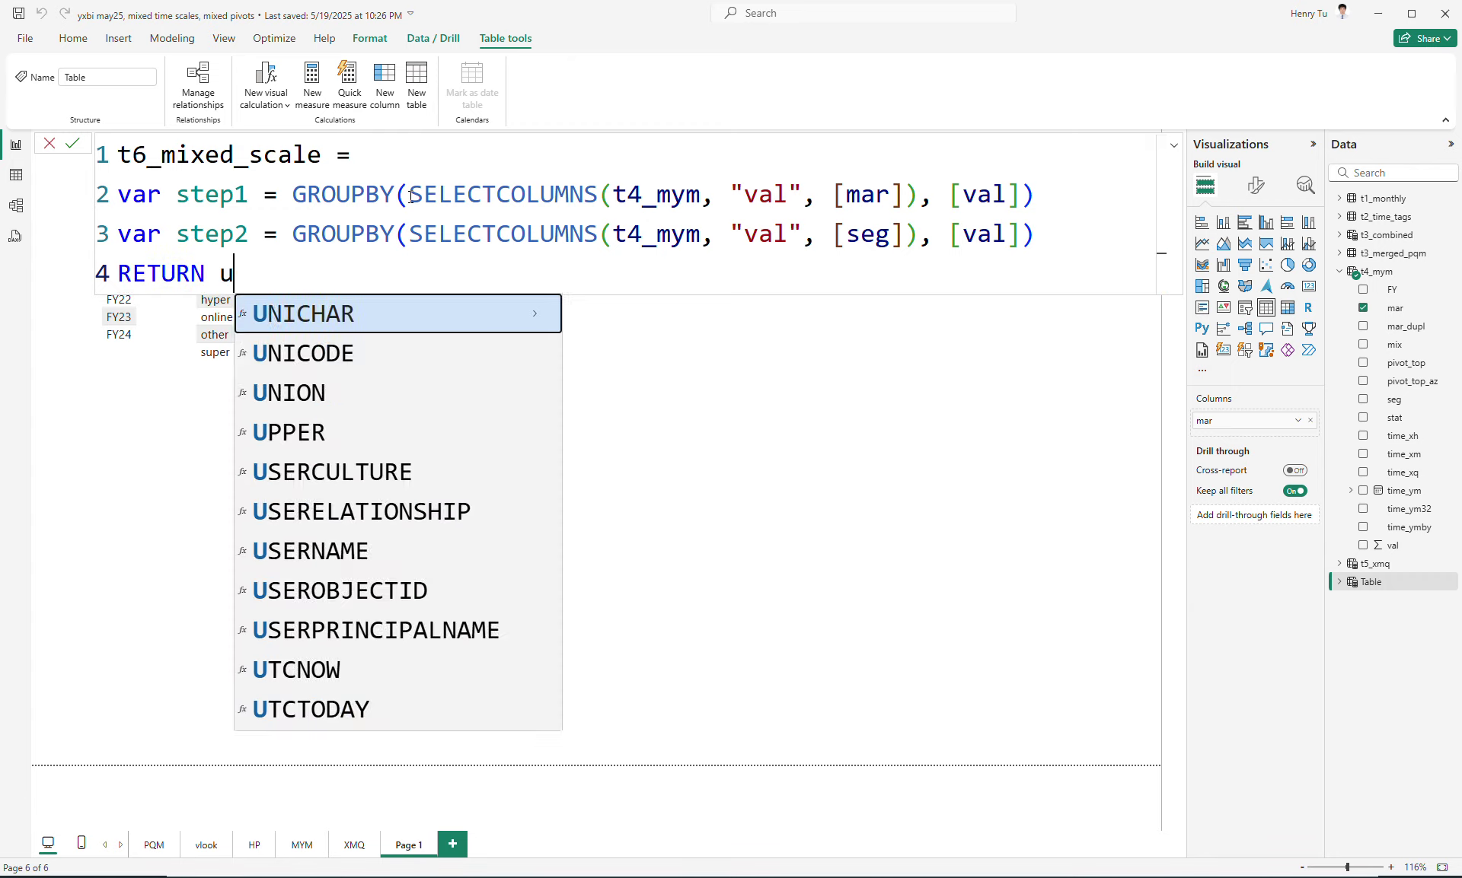
{"action": "type", "text": "nion("}
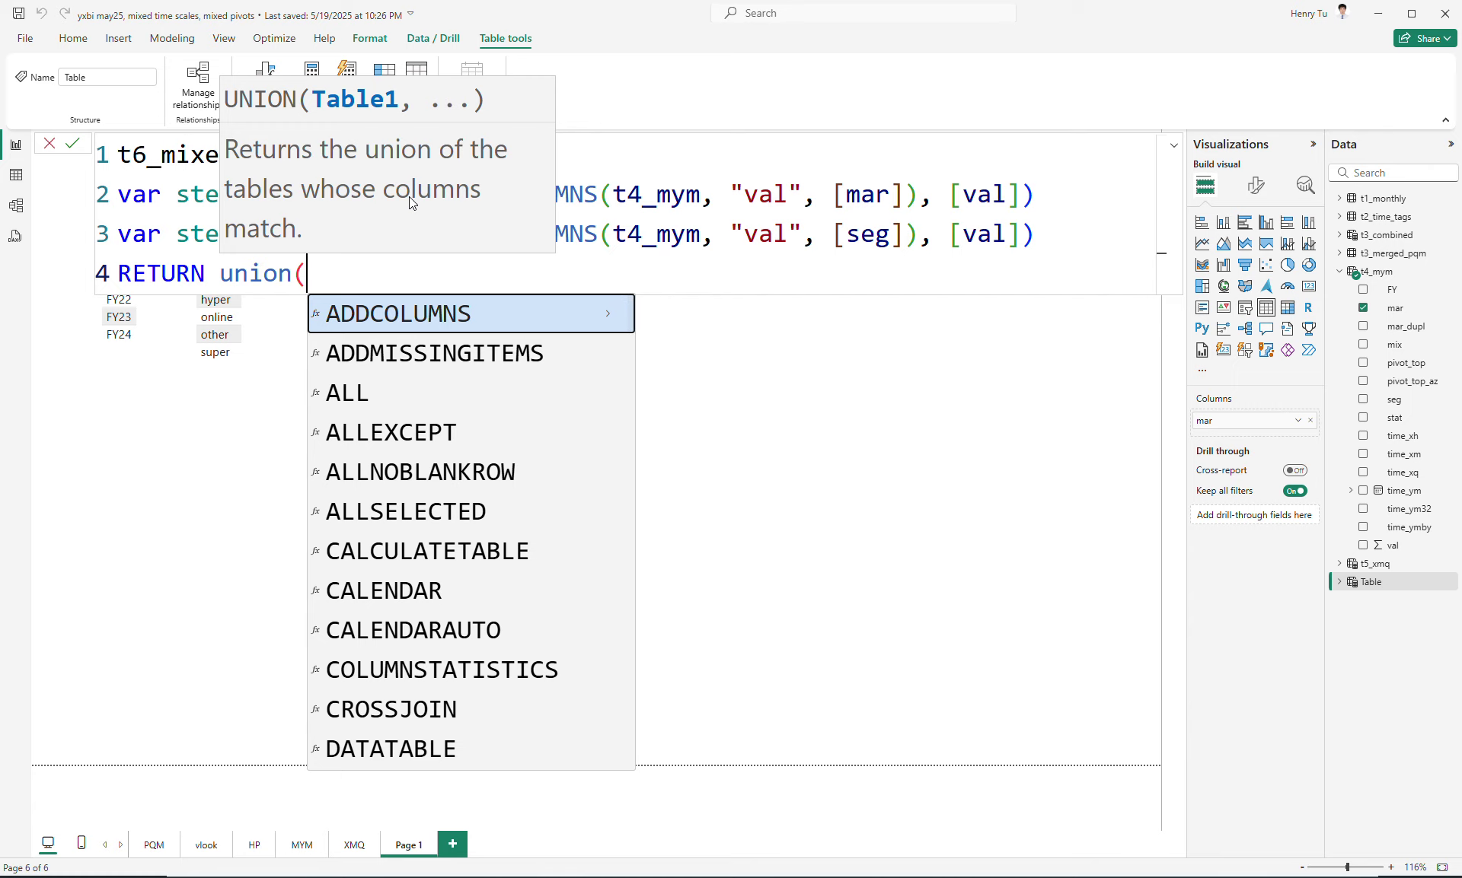
{"action": "type", "text": "step1, t"}
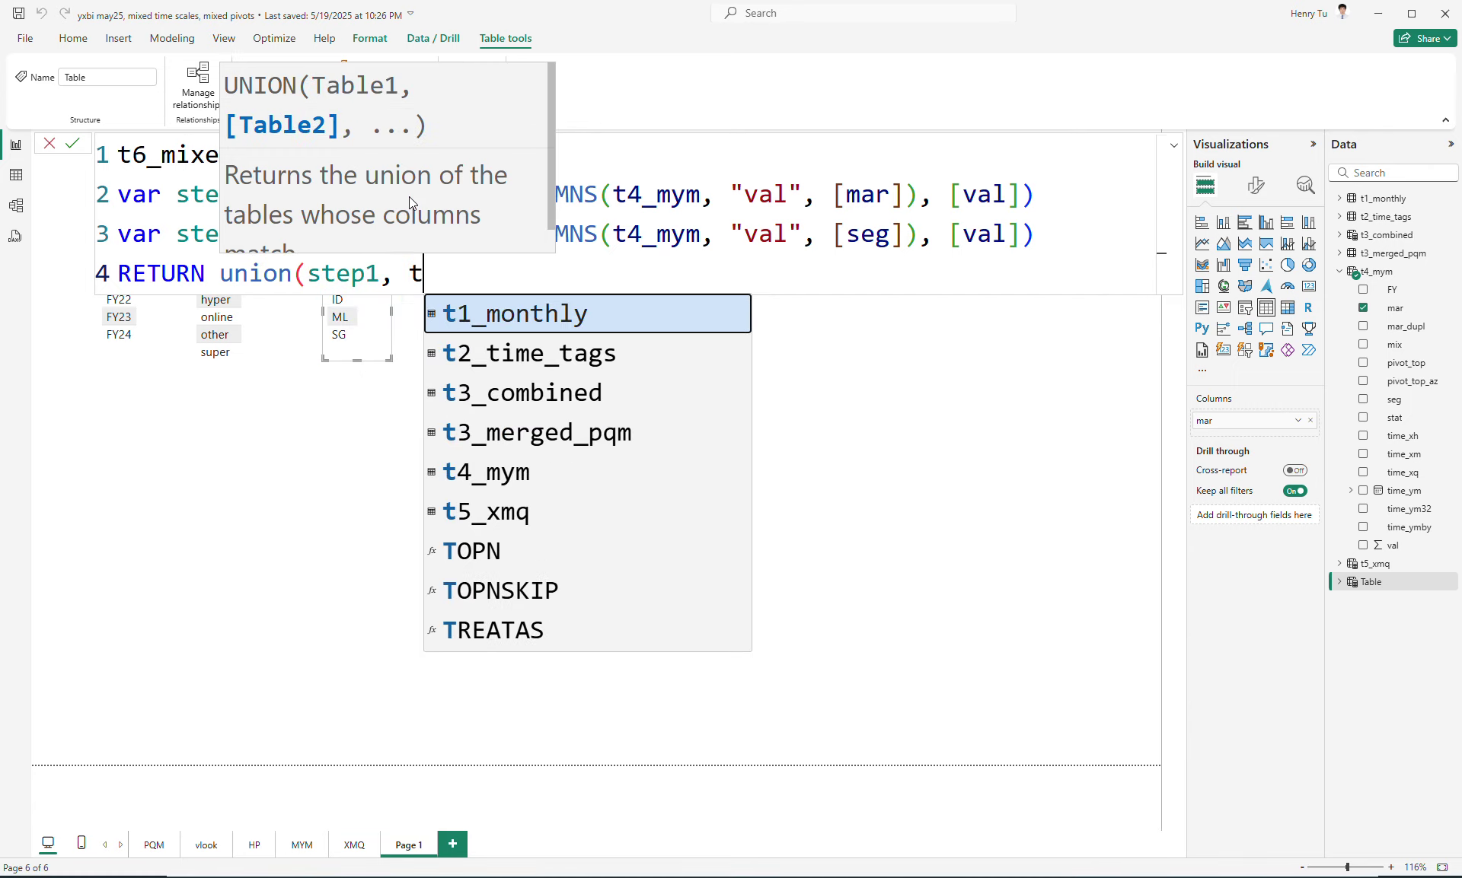
{"action": "key", "text": "BackSpace"}
{"action": "type", "text": "step2"}
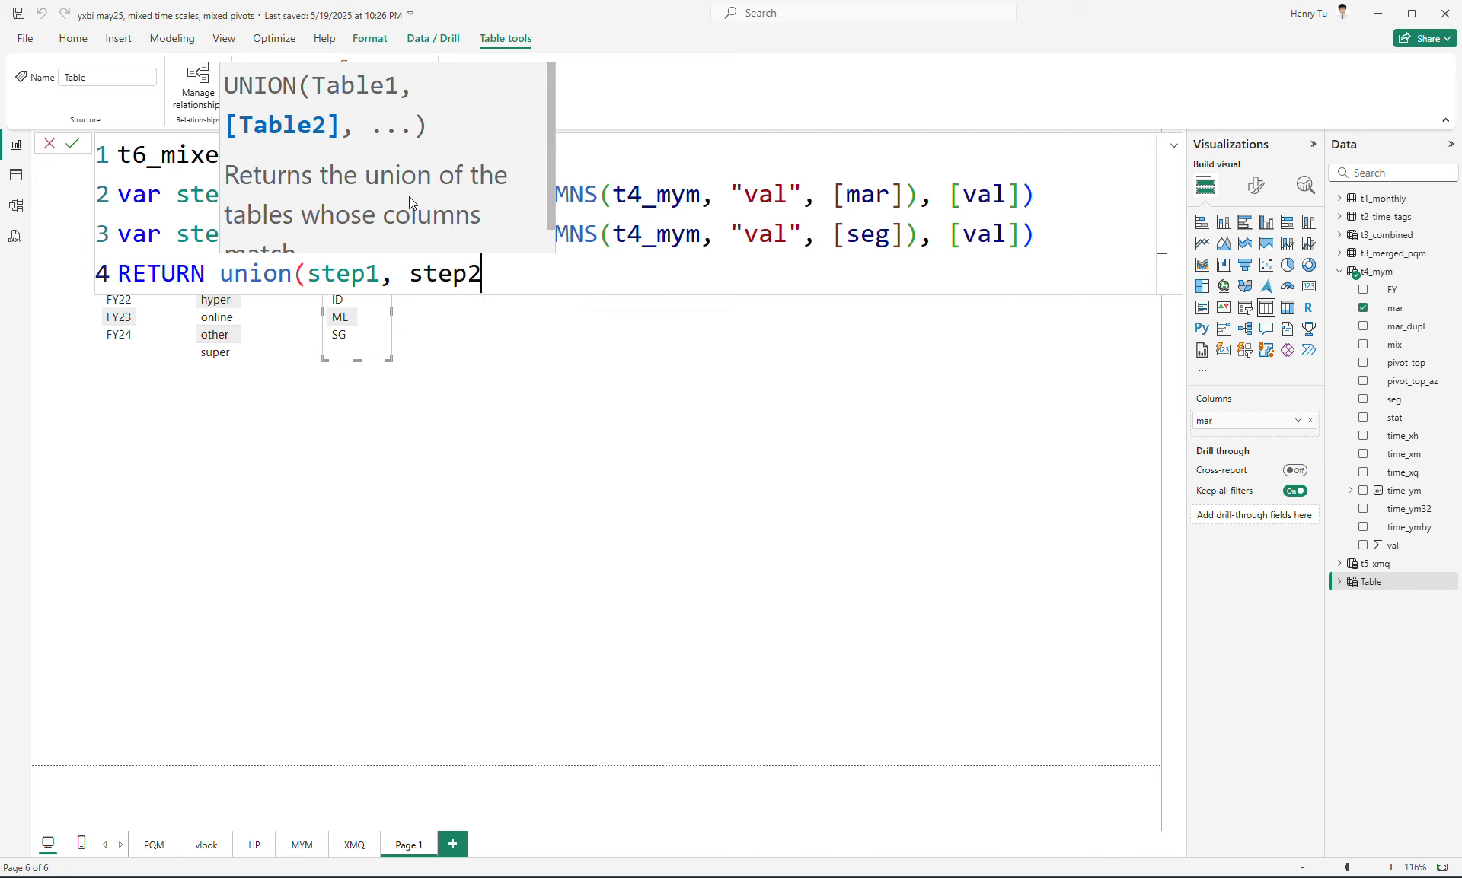
{"action": "type", "text": ")"}
{"action": "key", "text": "Return"}
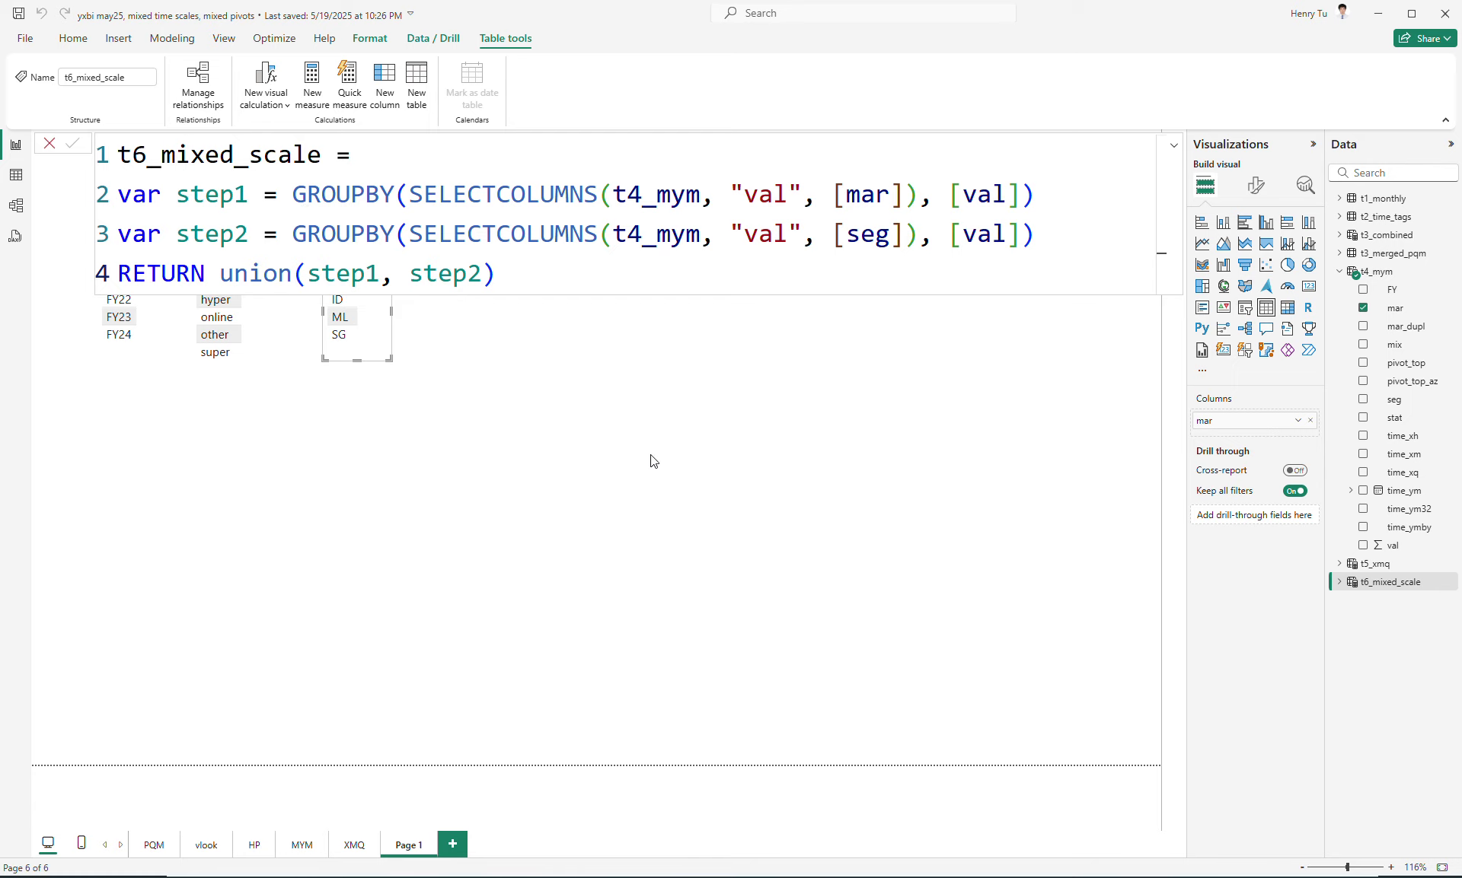
Show t6_mixed_scale's val field in a new table visual beside the mar table, sized so all its rows fit.
{"action": "left_click", "coordinate": [944, 525]}
{"action": "left_click", "coordinate": [1339, 583]}
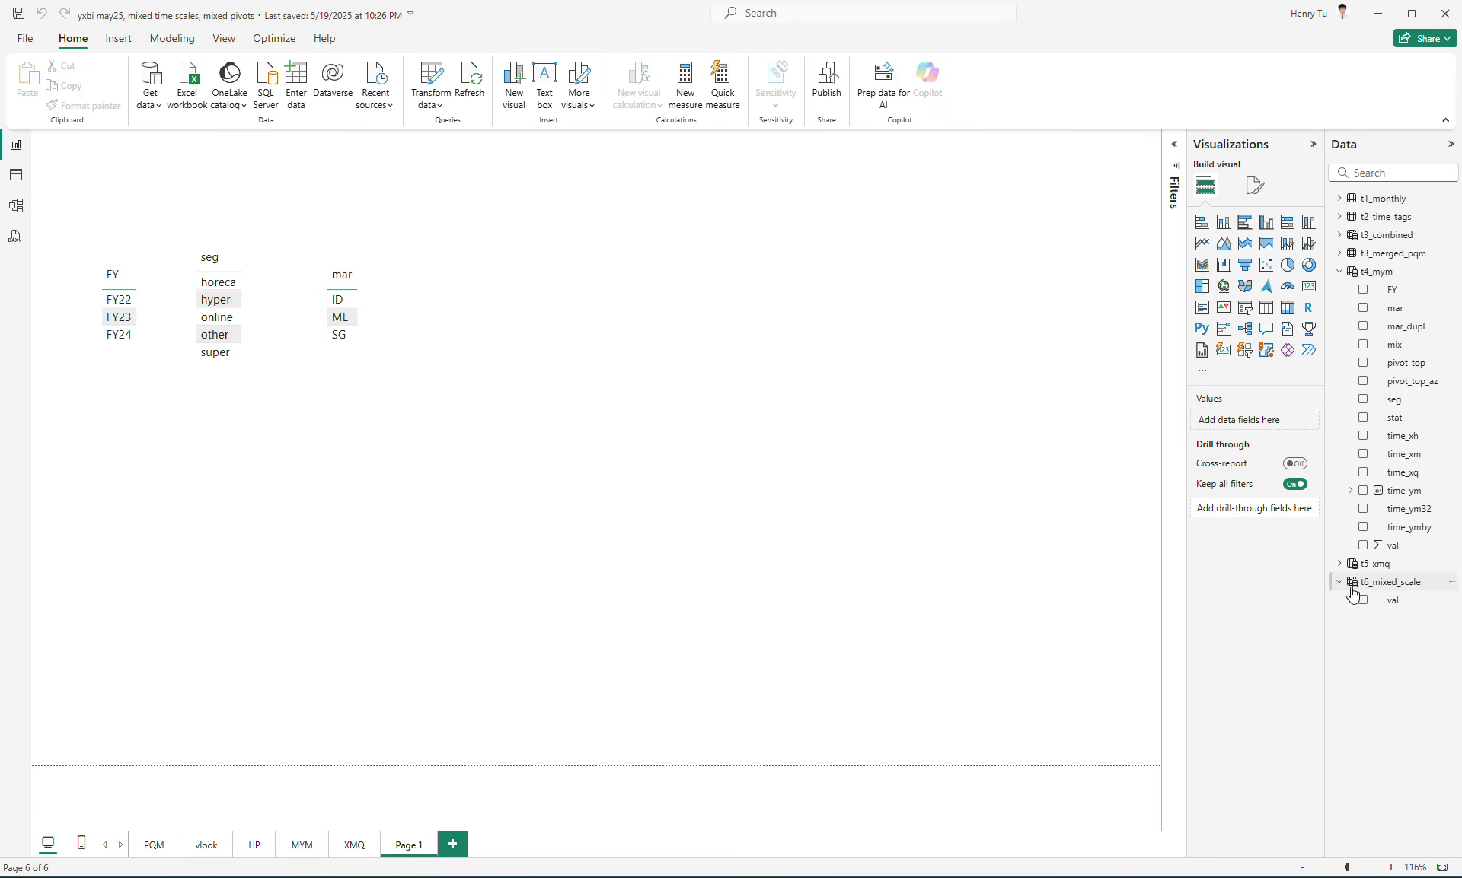
{"action": "left_click", "coordinate": [1366, 602]}
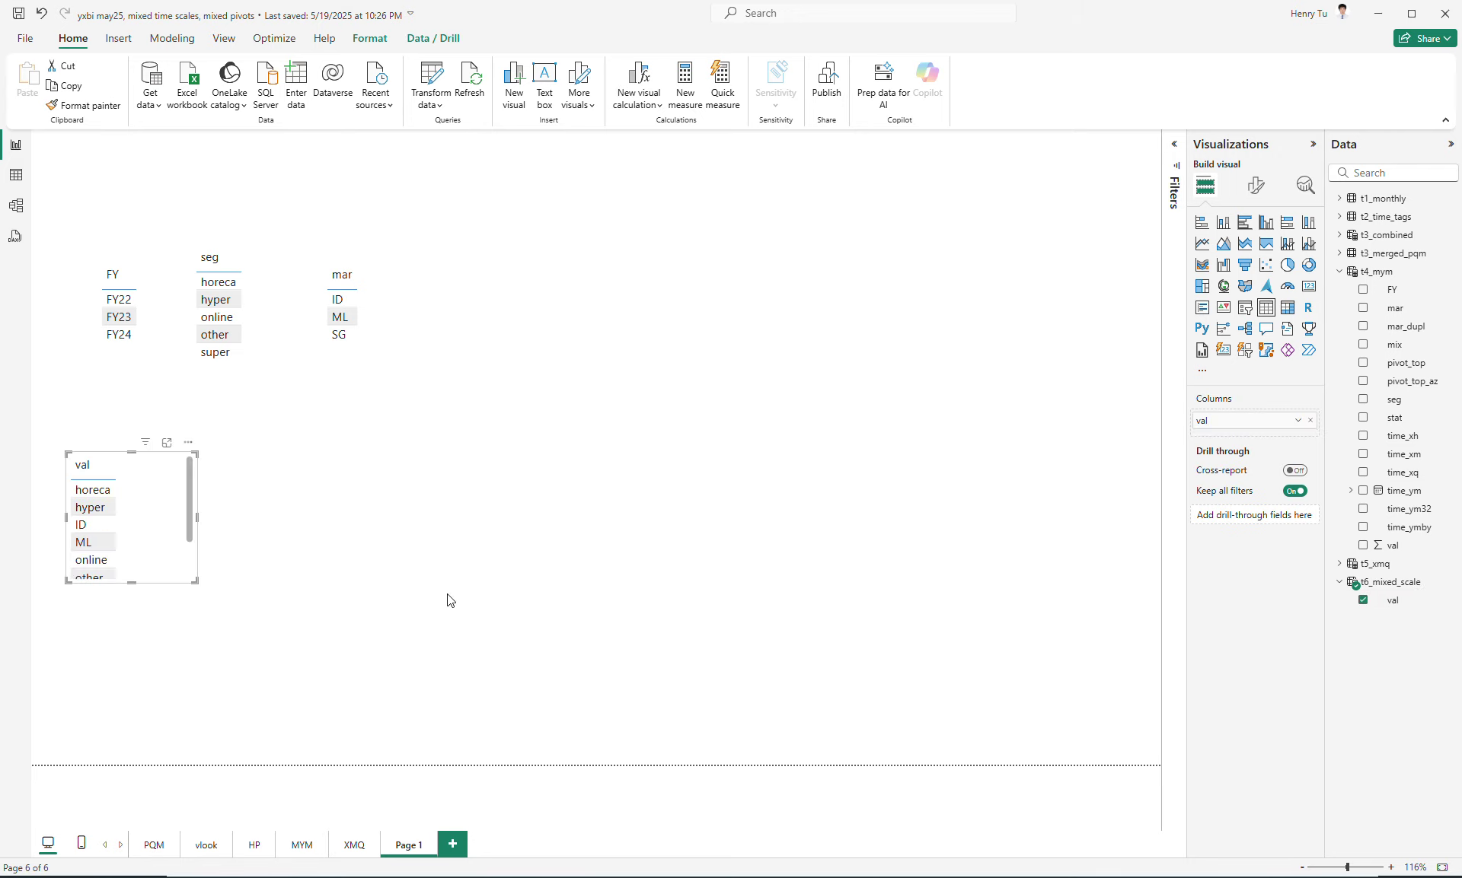
{"action": "left_click_drag", "start_coordinate": [156, 508], "coordinate": [542, 307]}
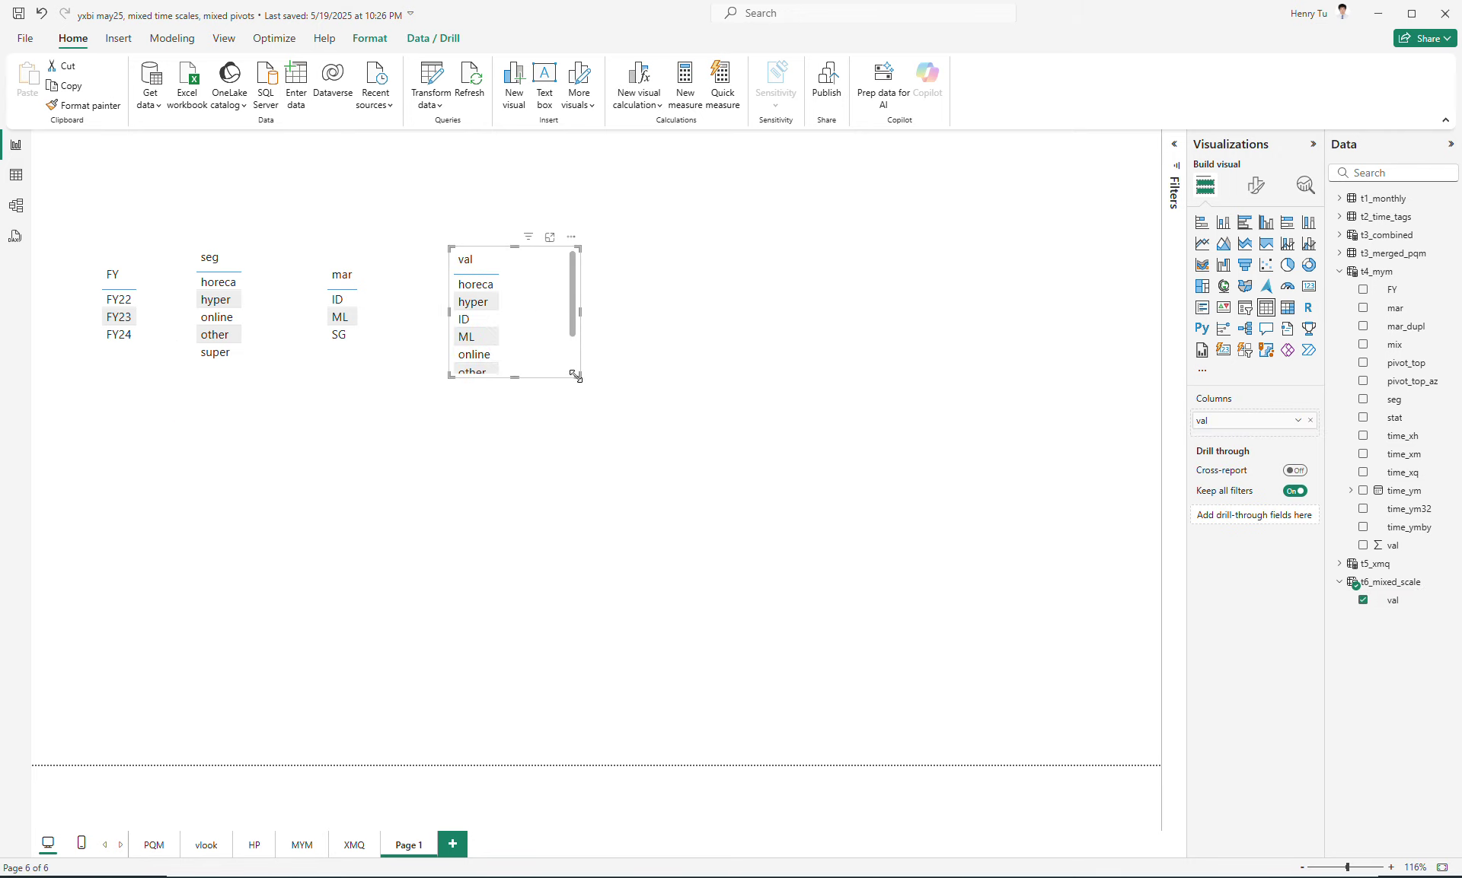
{"action": "left_click_drag", "start_coordinate": [577, 379], "coordinate": [526, 447]}
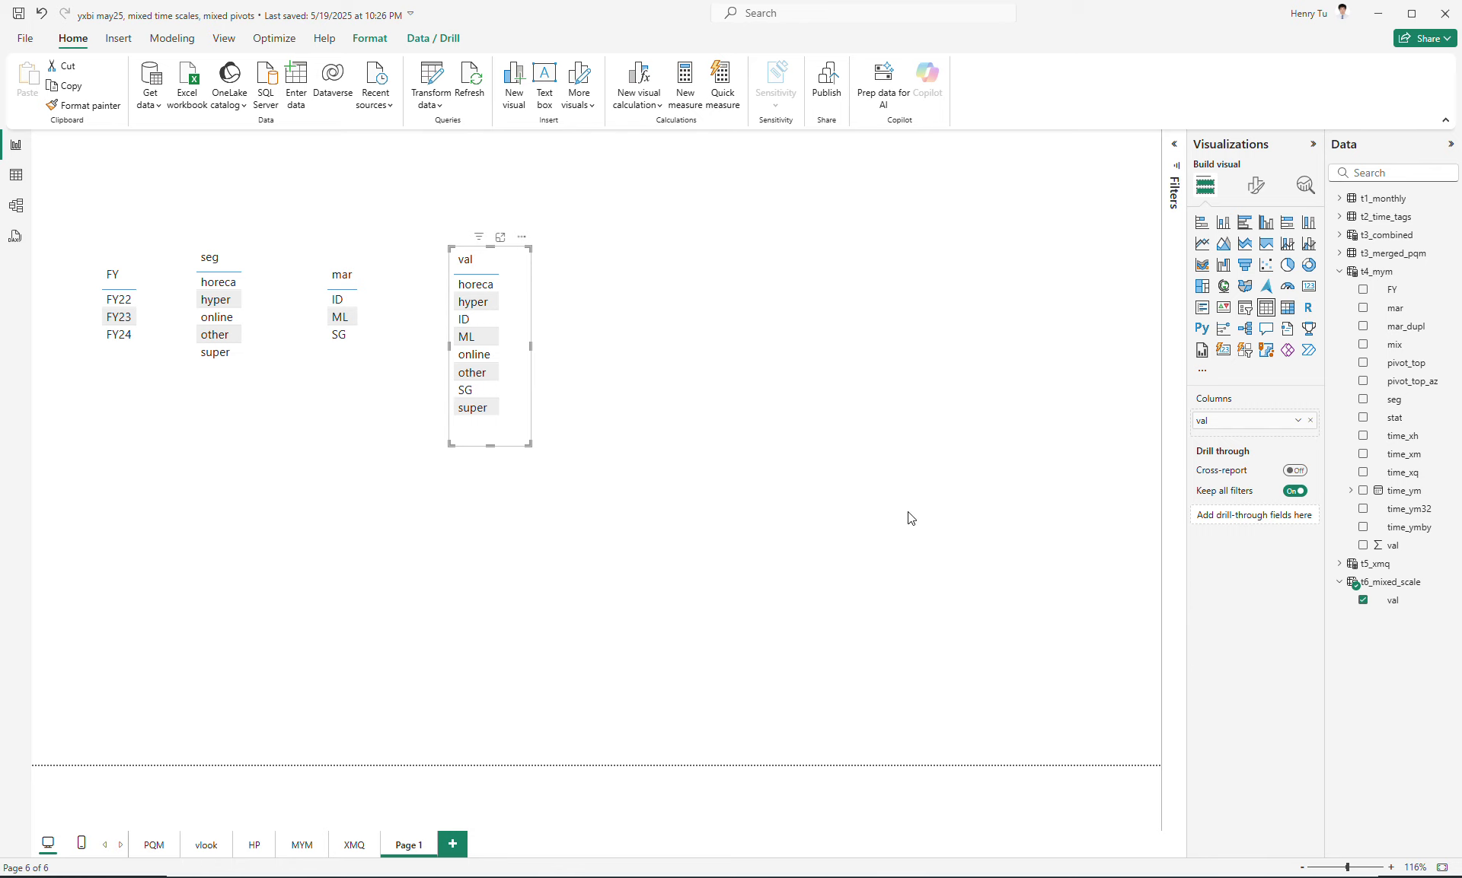
Add a "tag" column with the text "mar" to step1's SELECTCOLUMNS in the t6_mixed_scale formula.
{"action": "left_click", "coordinate": [1408, 586]}
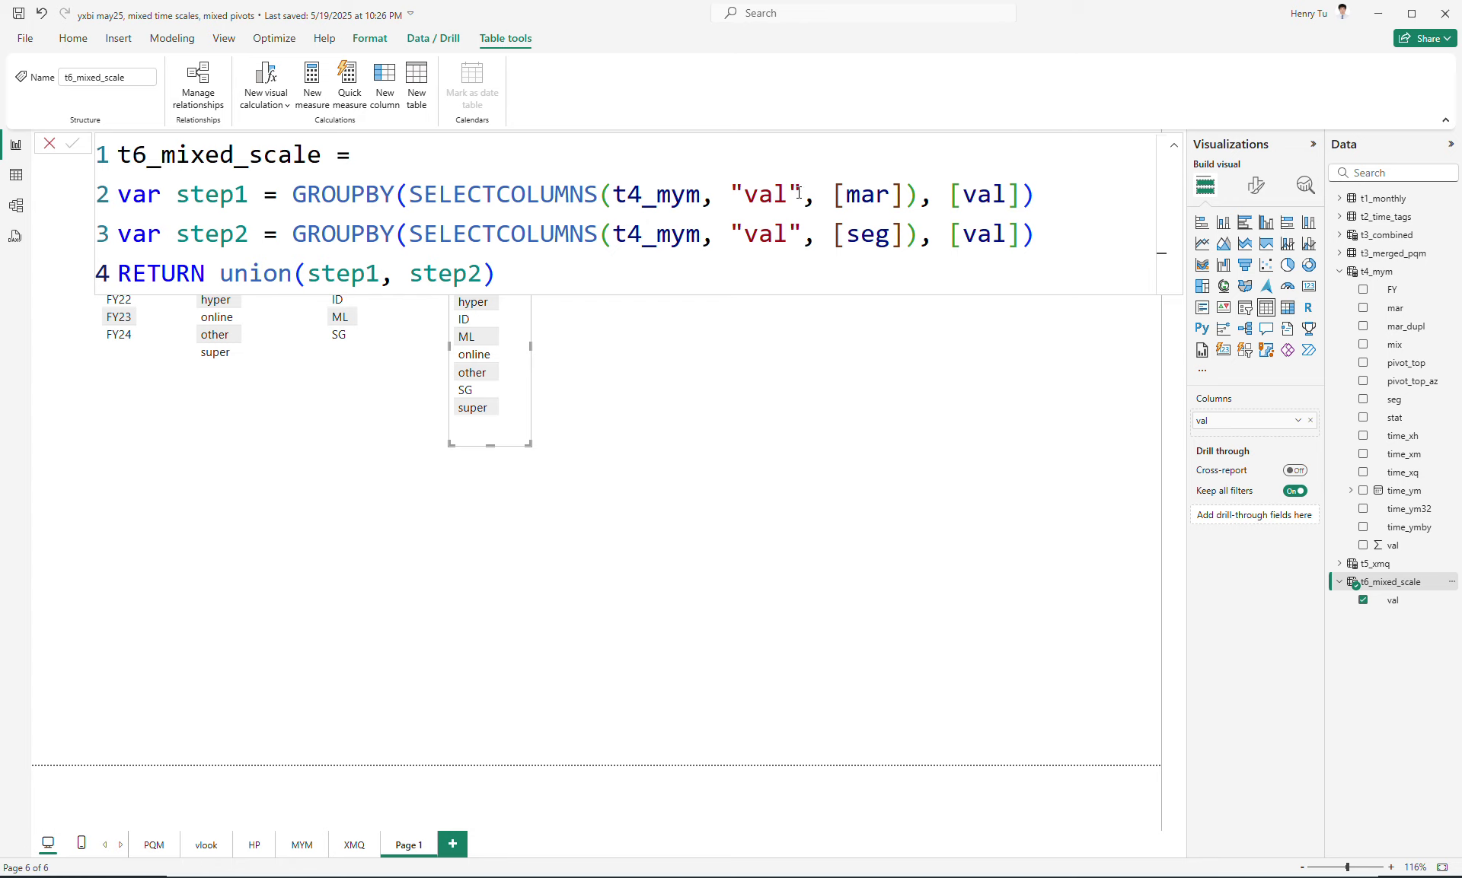
{"action": "left_click", "coordinate": [898, 196]}
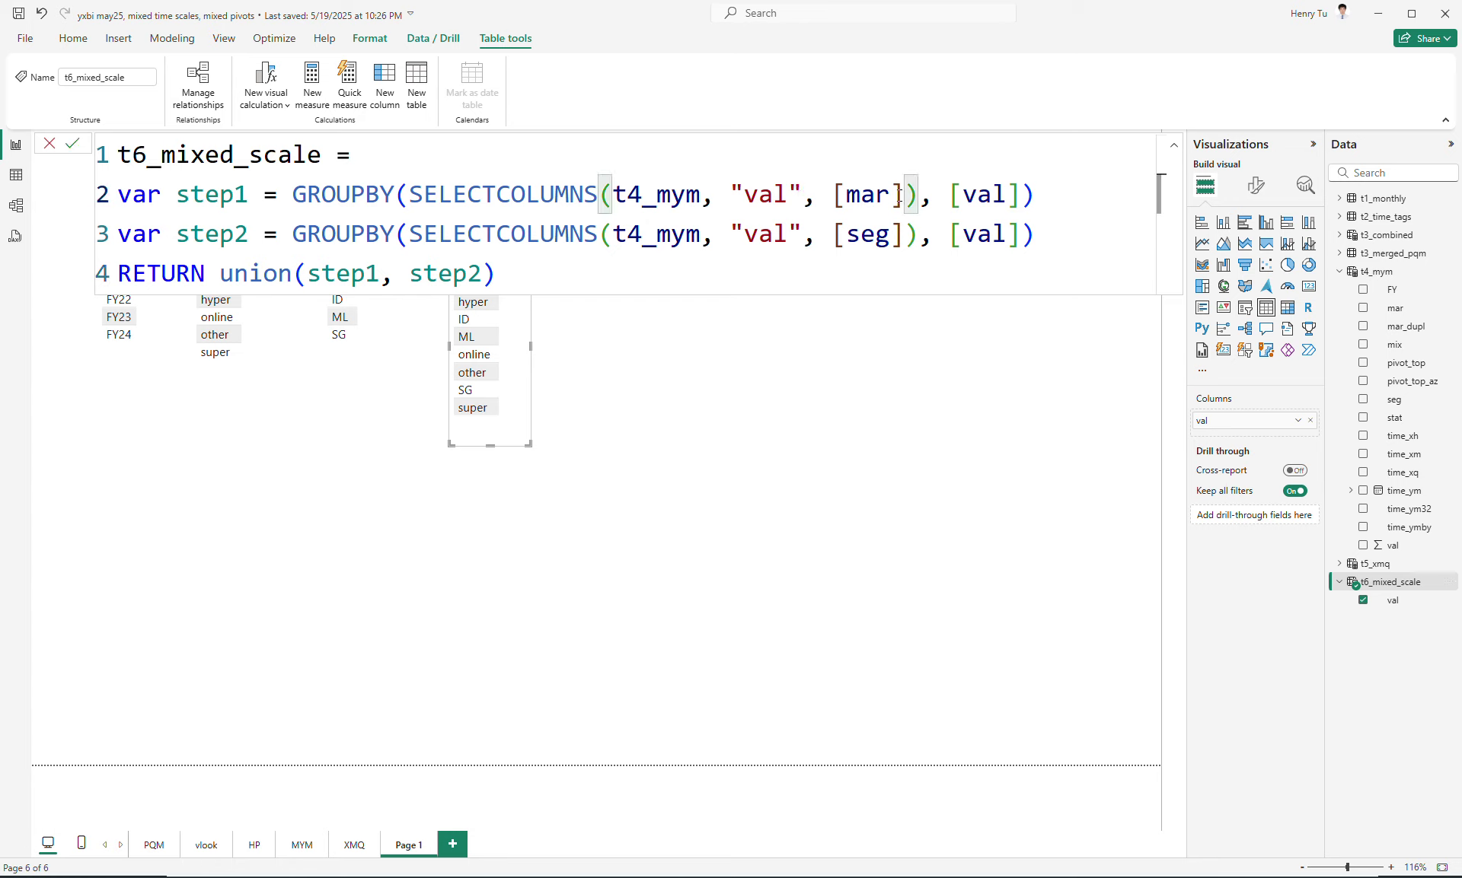
{"action": "type", "text": ", \"tag\", "}
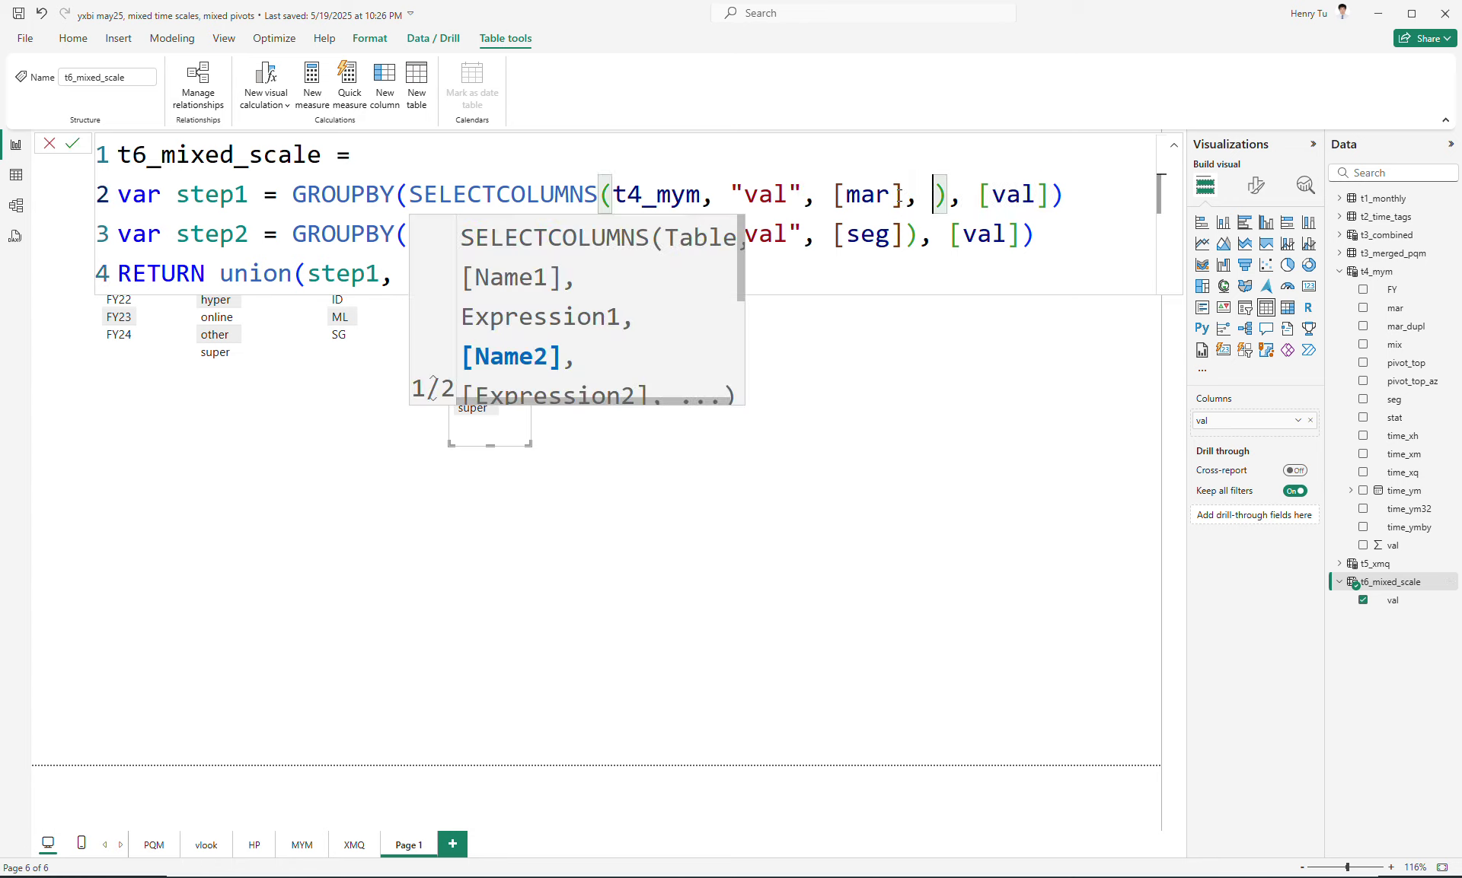
{"action": "type", "text": "\"ma"}
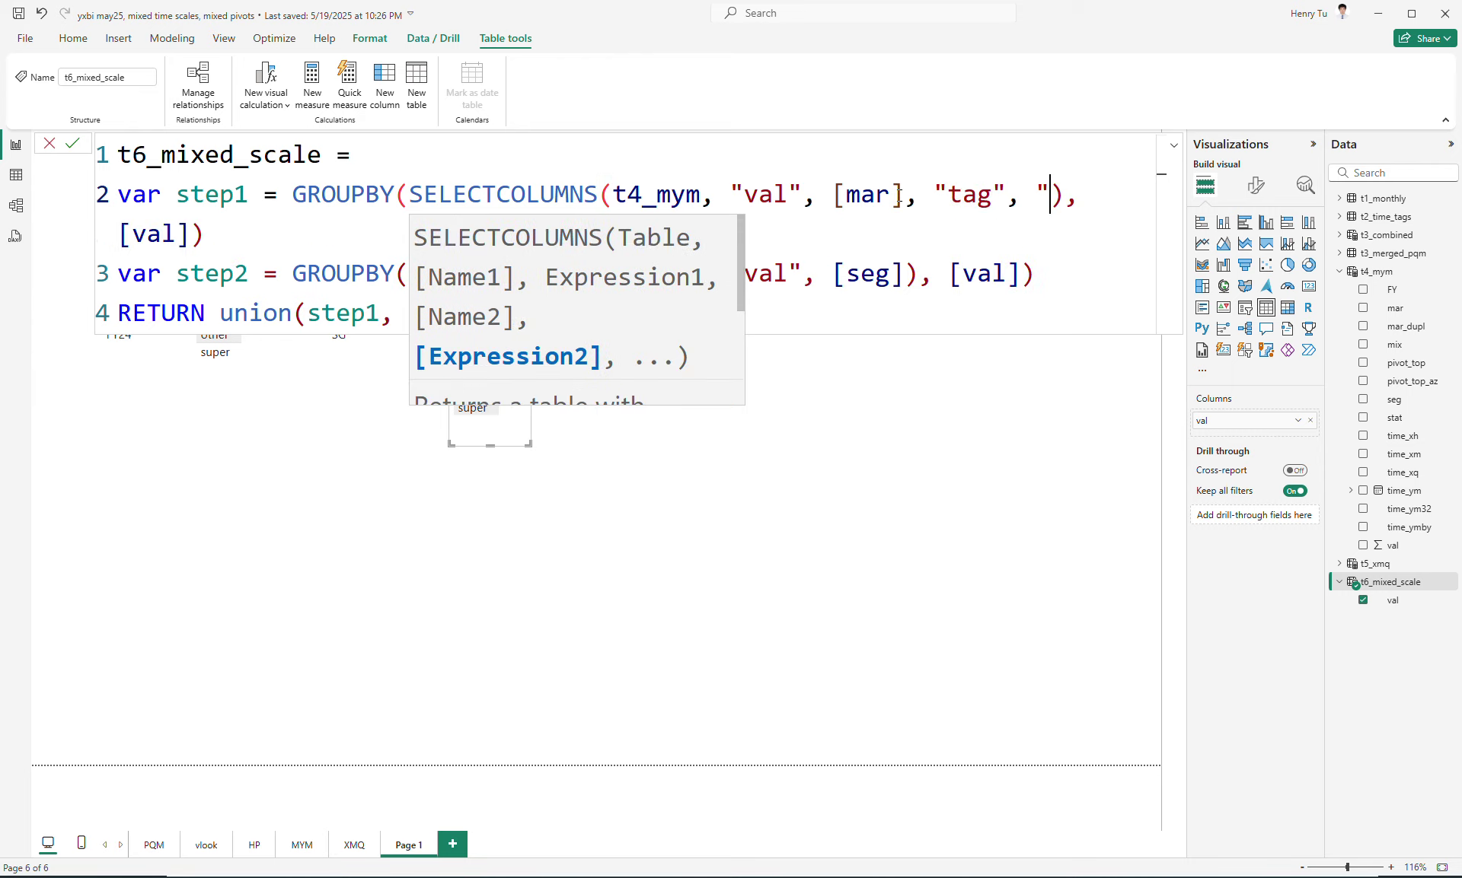
{"action": "type", "text": "r\""}
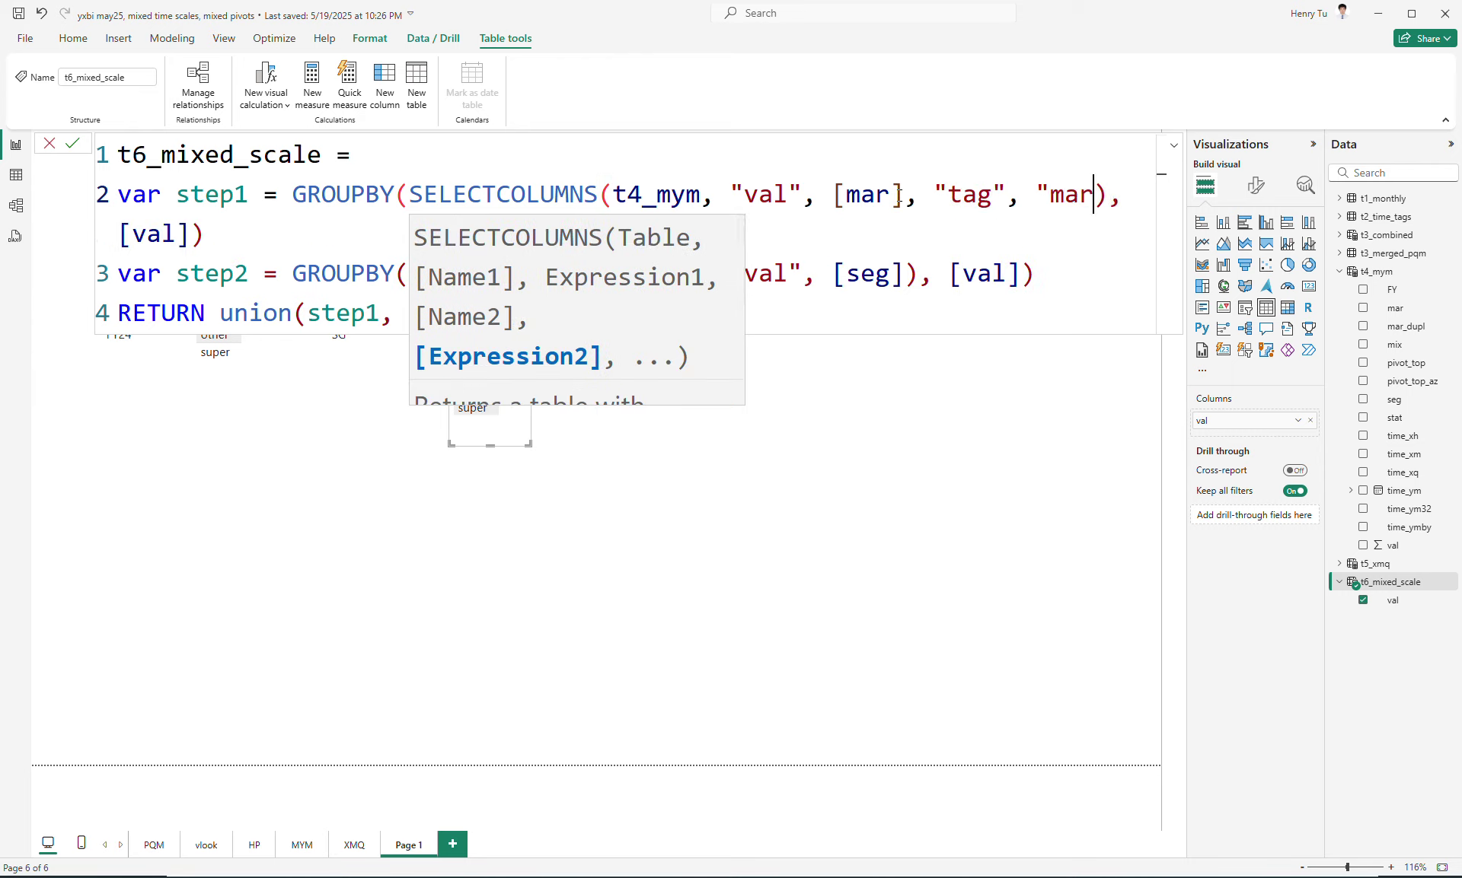
{"action": "key", "text": "End"}
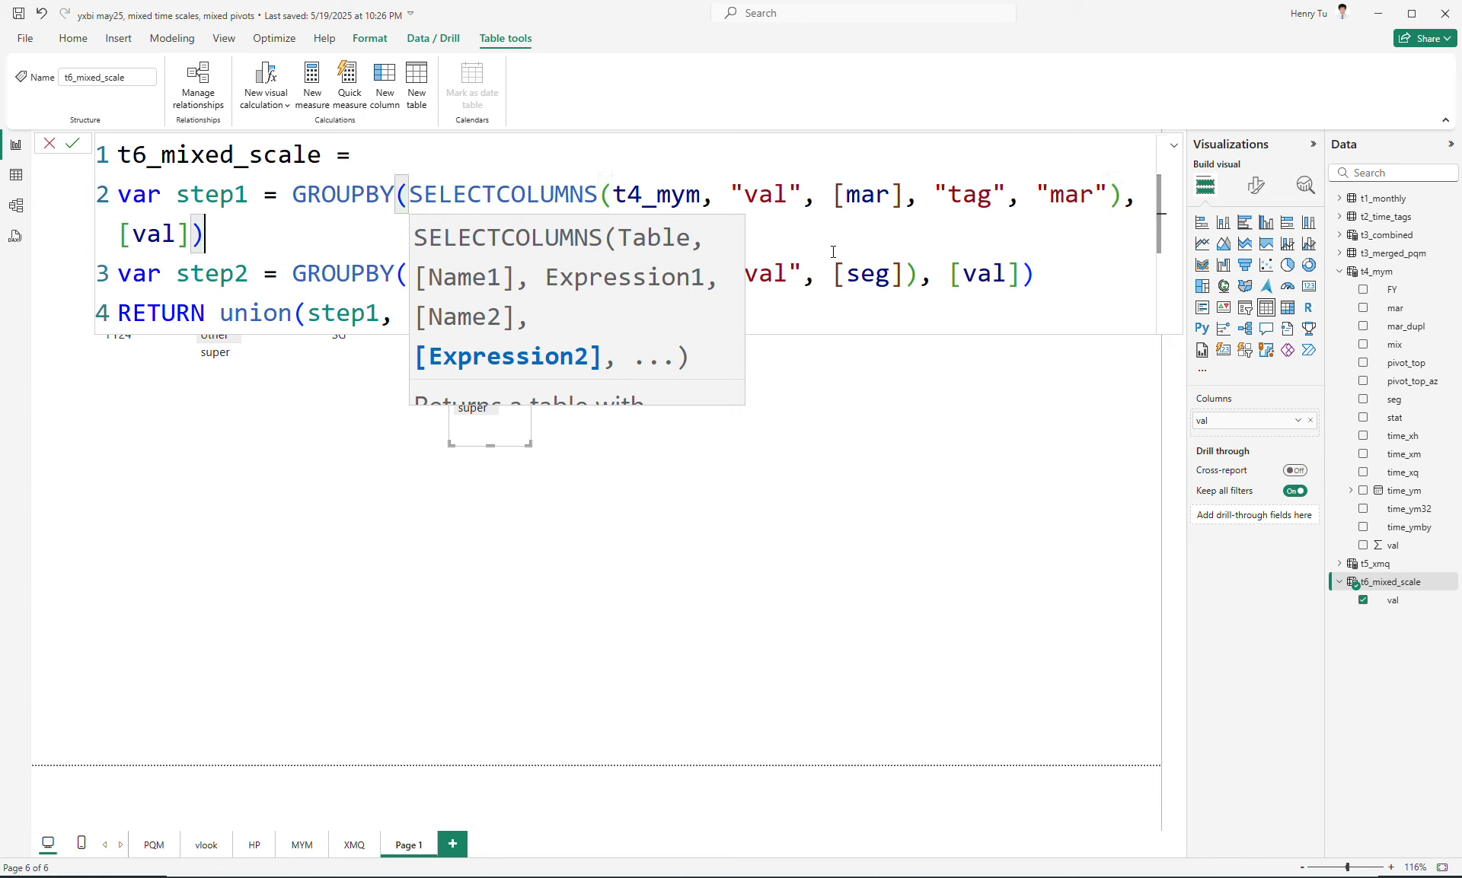
Add a "tag" column with the text "seg" to step2's SELECTCOLUMNS.
{"action": "left_click", "coordinate": [904, 268]}
{"action": "type", "text": ", \"tag\", \""}
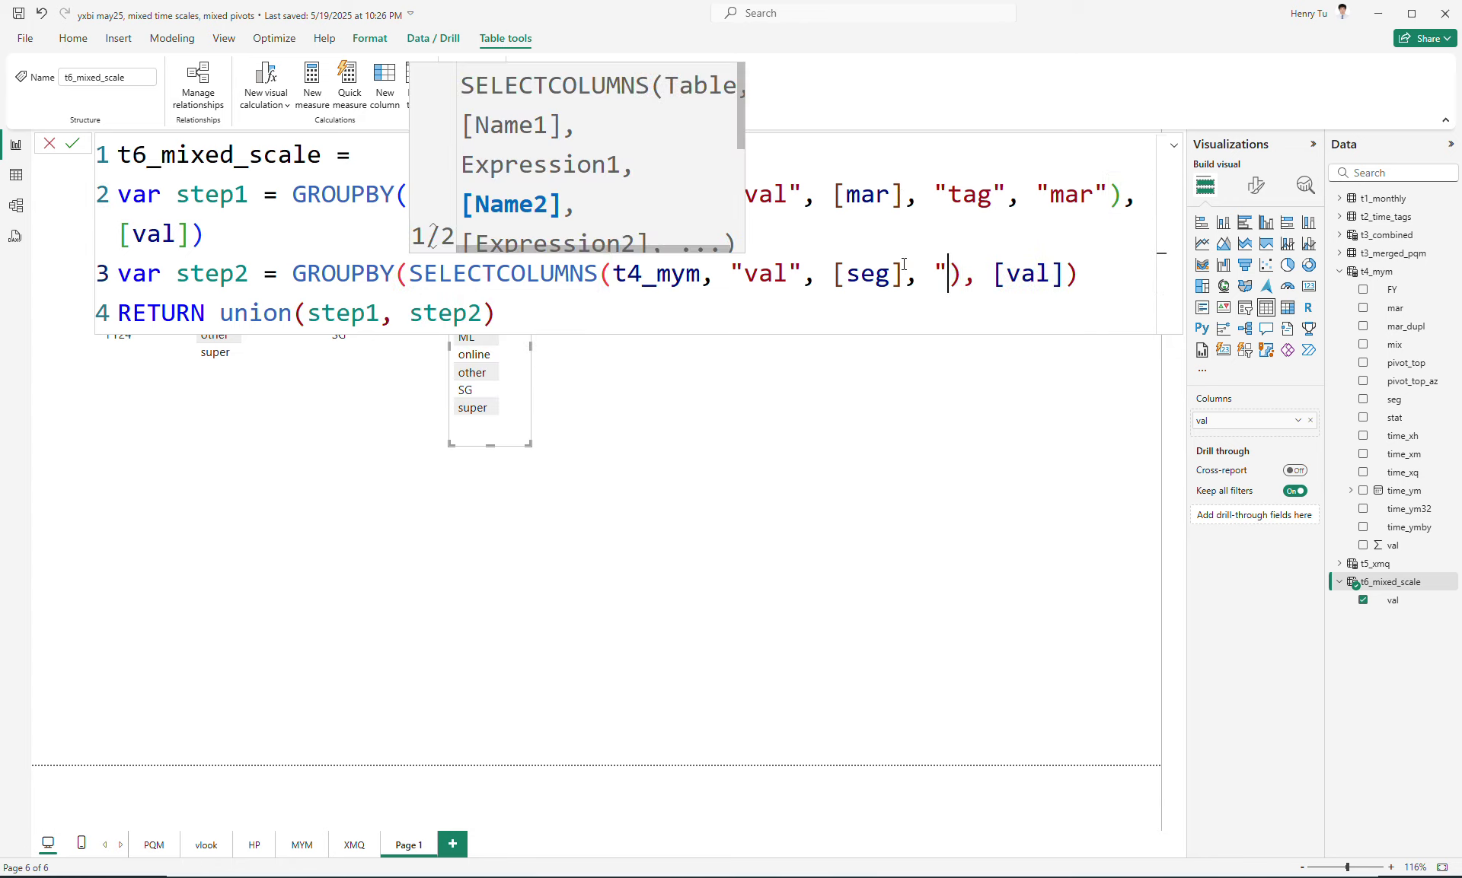
{"action": "type", "text": "seg\")"}
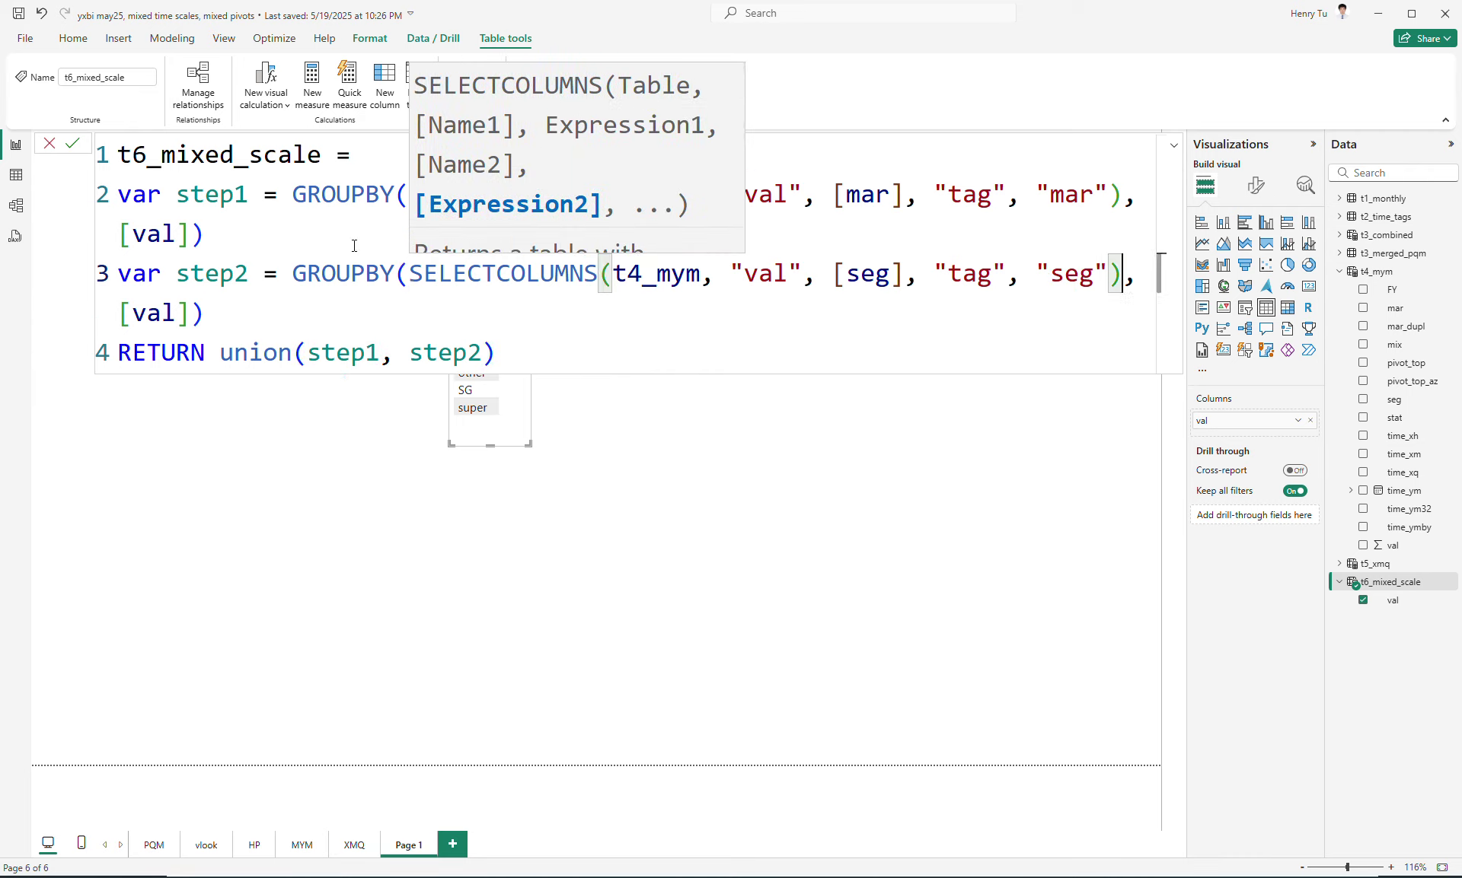
Add [tag] as a second grouping column after [val] in both step1 and step2, and commit the formula.
{"action": "left_click", "coordinate": [258, 223]}
{"action": "type", "text": ", [tag]"}
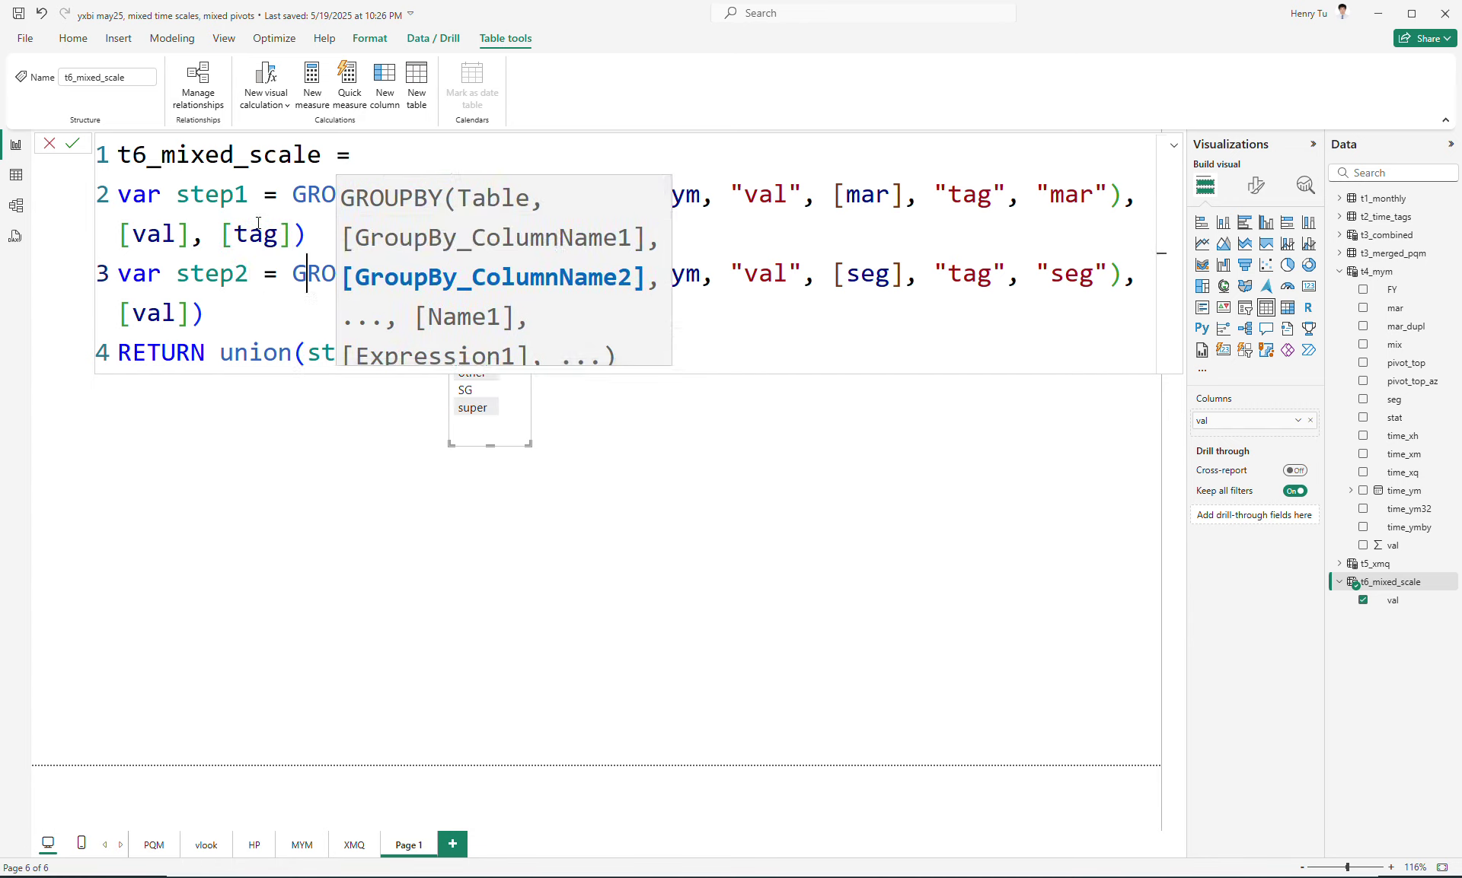
{"action": "key", "text": "Escape"}
{"action": "key", "text": "Down"}
{"action": "key", "text": "Down"}
{"action": "key", "text": "Left"}
{"action": "type", "text": ", [tag])"}
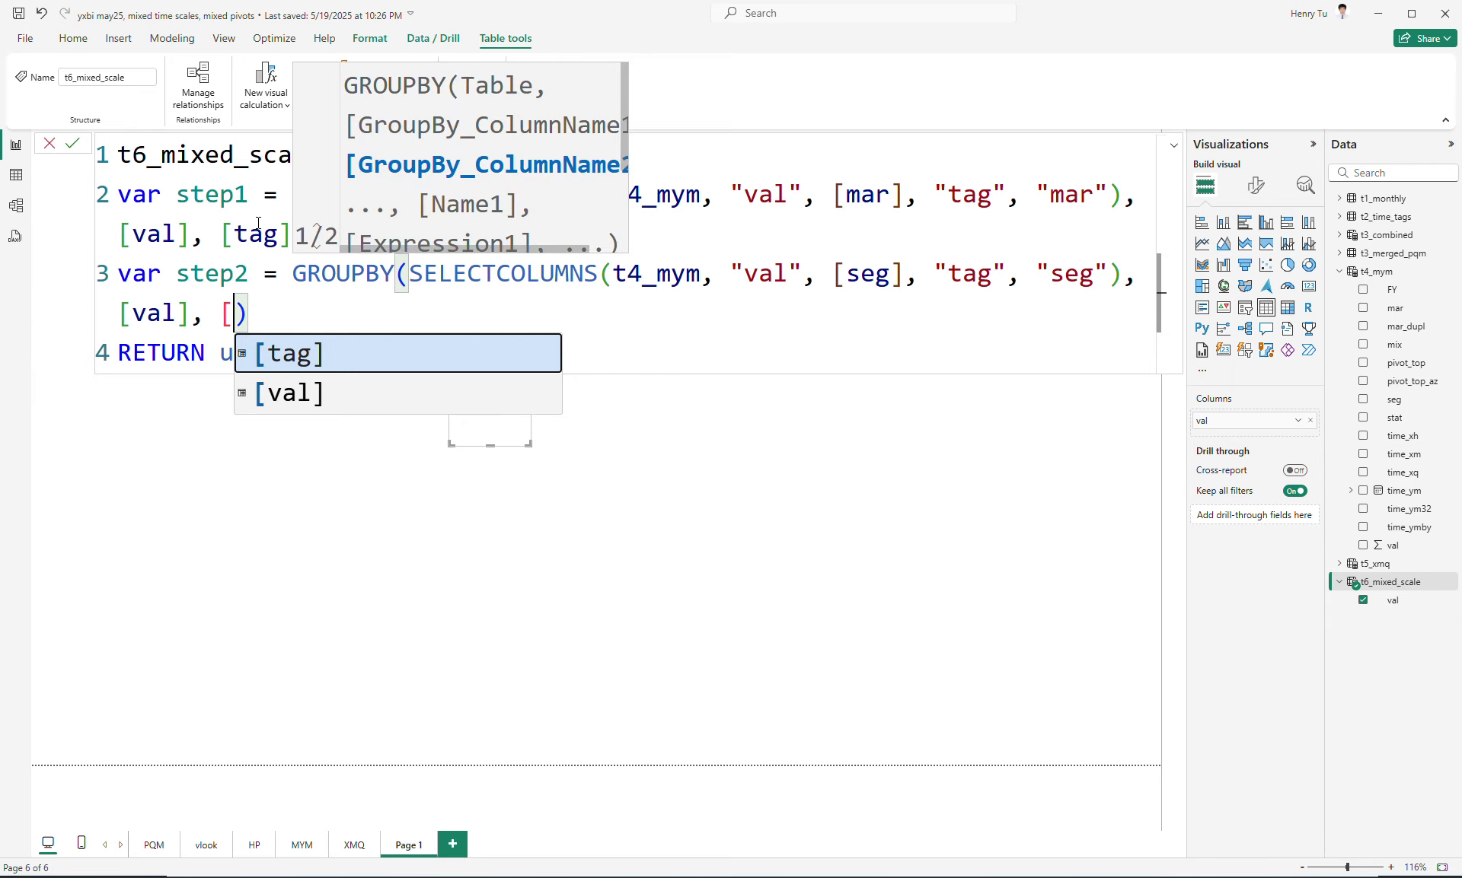
{"action": "key", "text": "Return"}
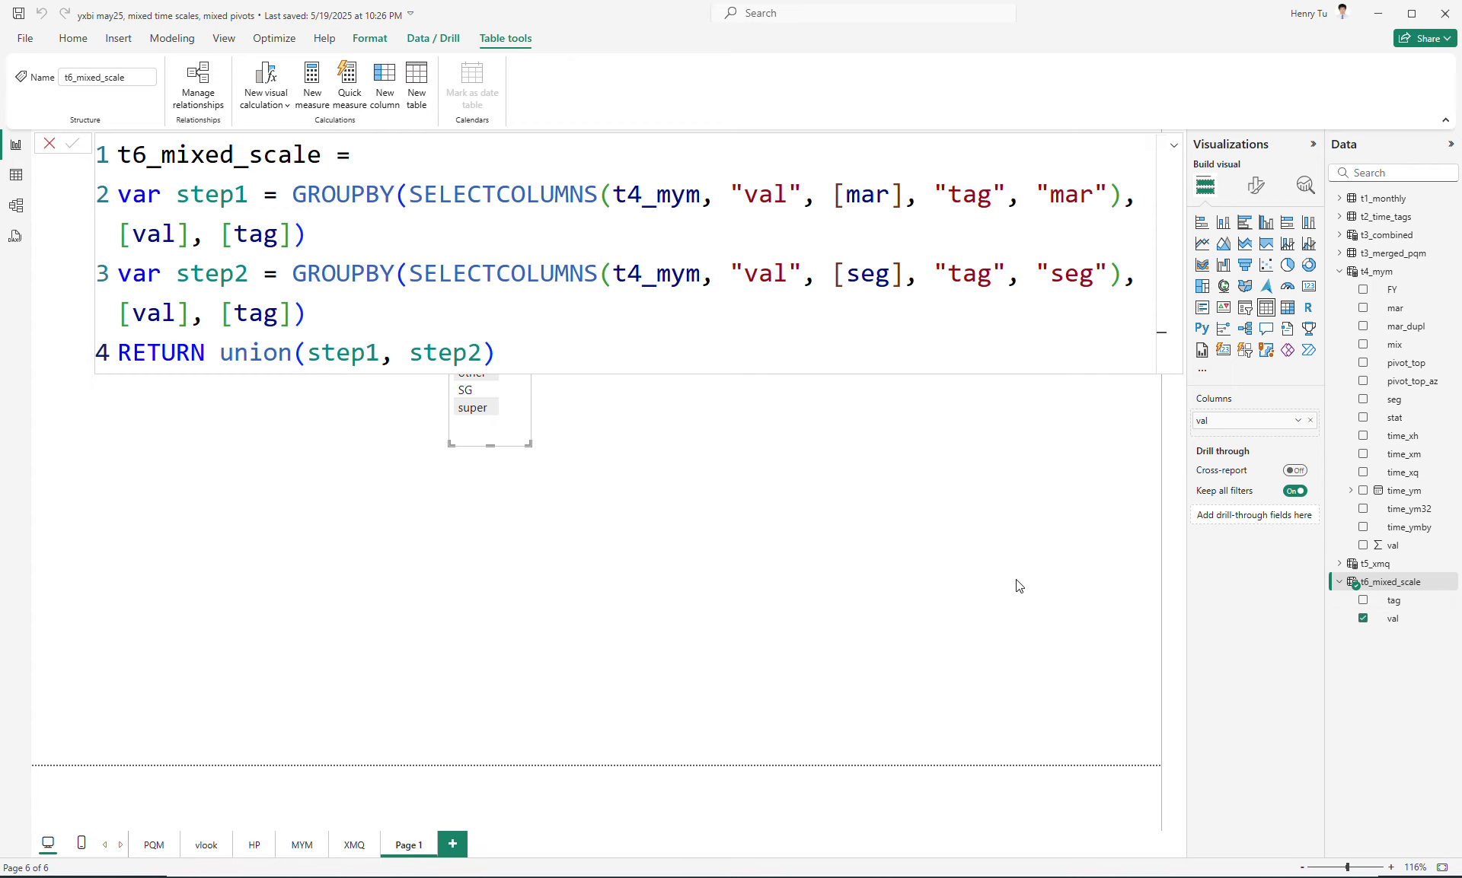
Add the tag field to the val table visual, enlarge it to fit both columns, and sort it by tag ascending.
{"action": "left_click", "coordinate": [753, 232]}
{"action": "scroll", "coordinate": [752, 232], "scroll_direction": "down", "scroll_amount": 1}
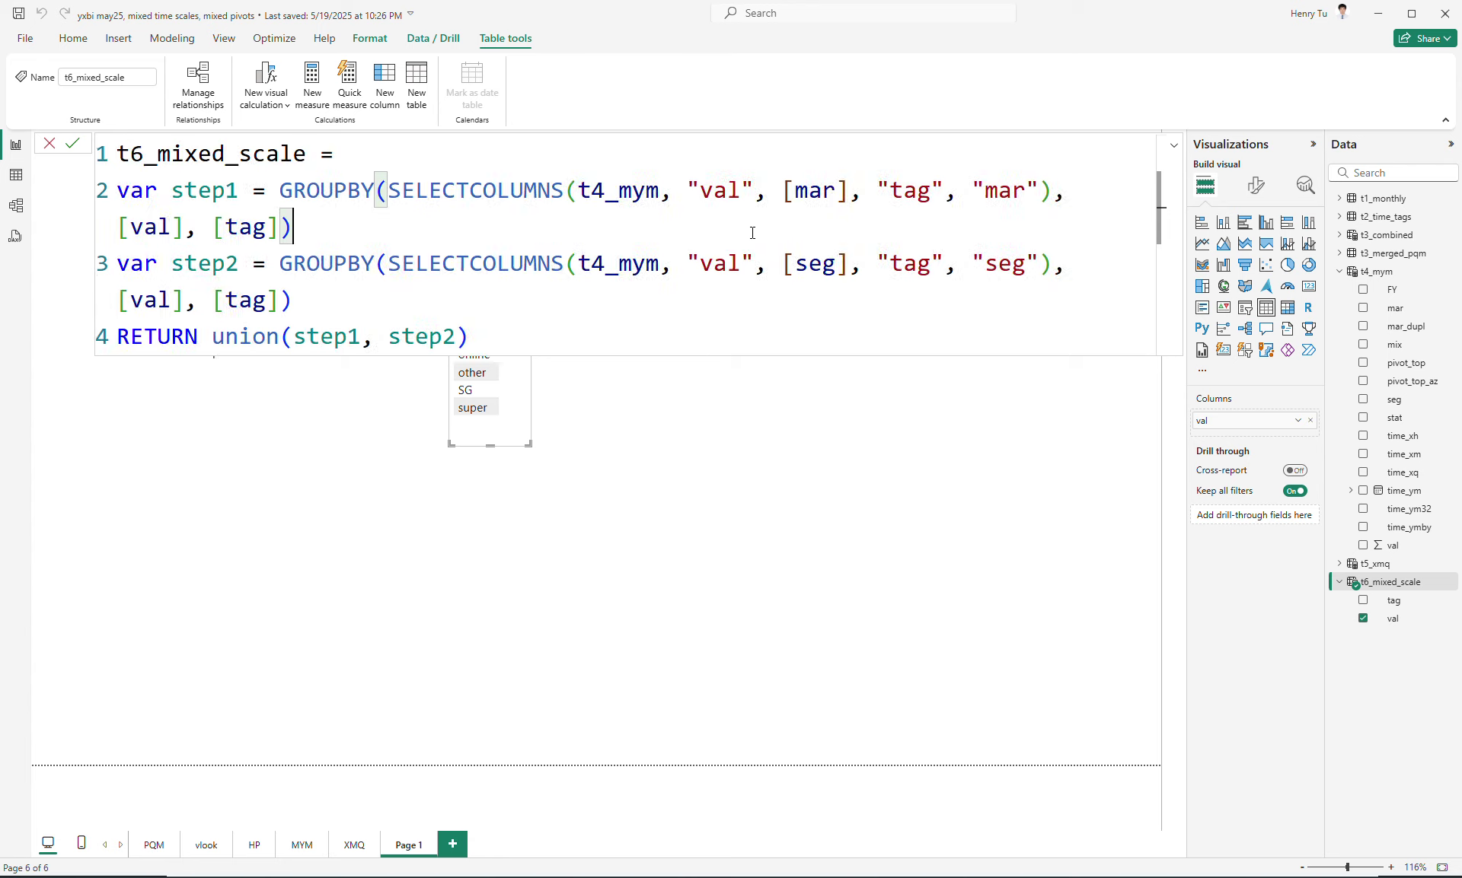
{"action": "scroll", "coordinate": [752, 232], "scroll_direction": "down", "scroll_amount": 3}
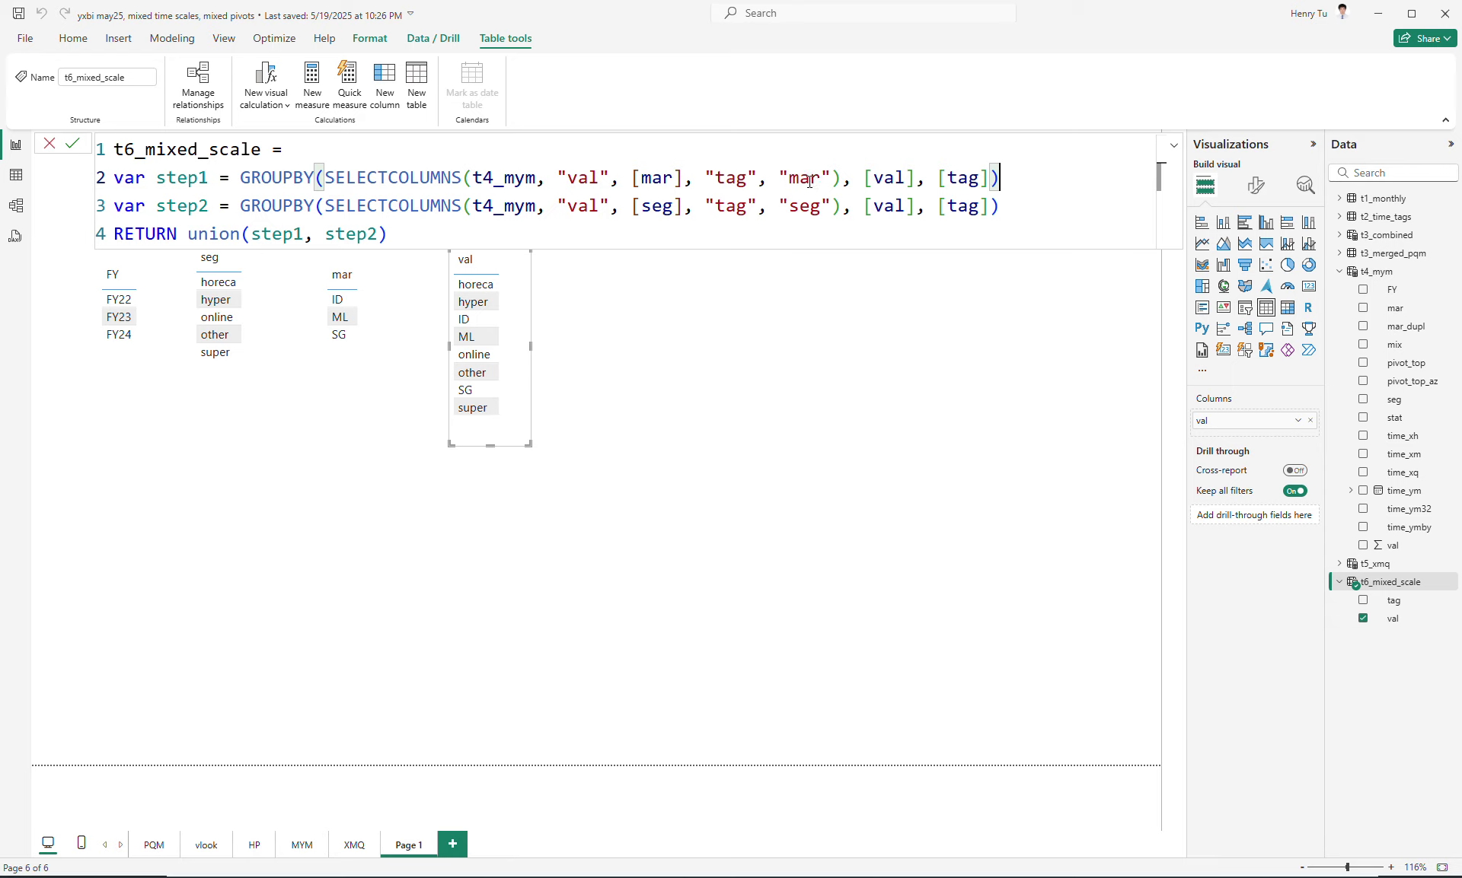
{"action": "left_click", "coordinate": [1363, 601]}
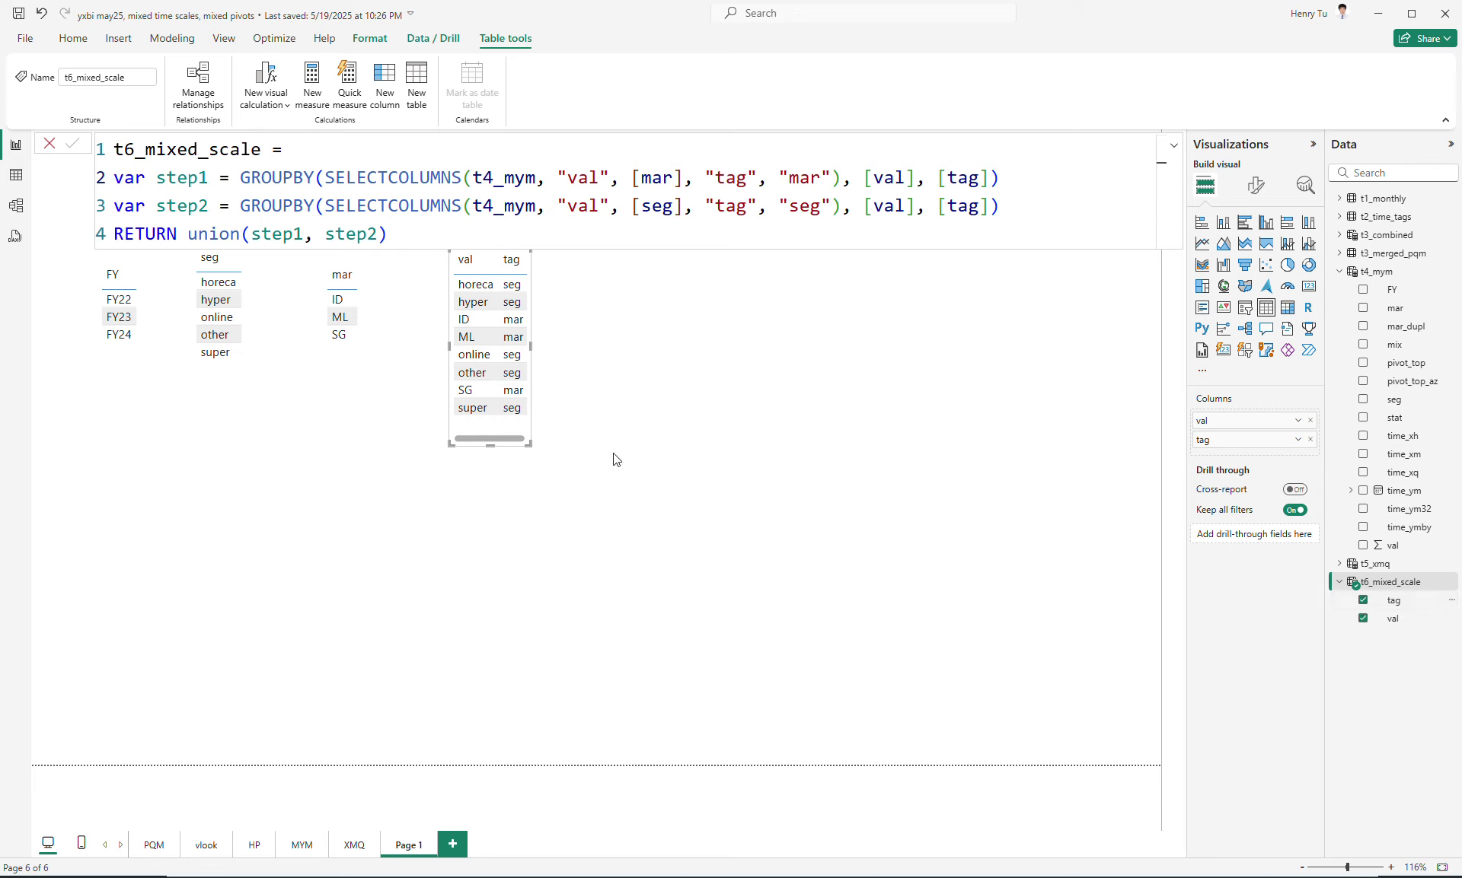
{"action": "mouse_move", "coordinate": [530, 445]}
{"action": "left_mouse_down"}
{"action": "mouse_move", "coordinate": [574, 435]}
{"action": "mouse_move", "coordinate": [538, 435]}
{"action": "mouse_move", "coordinate": [534, 475]}
{"action": "left_mouse_up"}
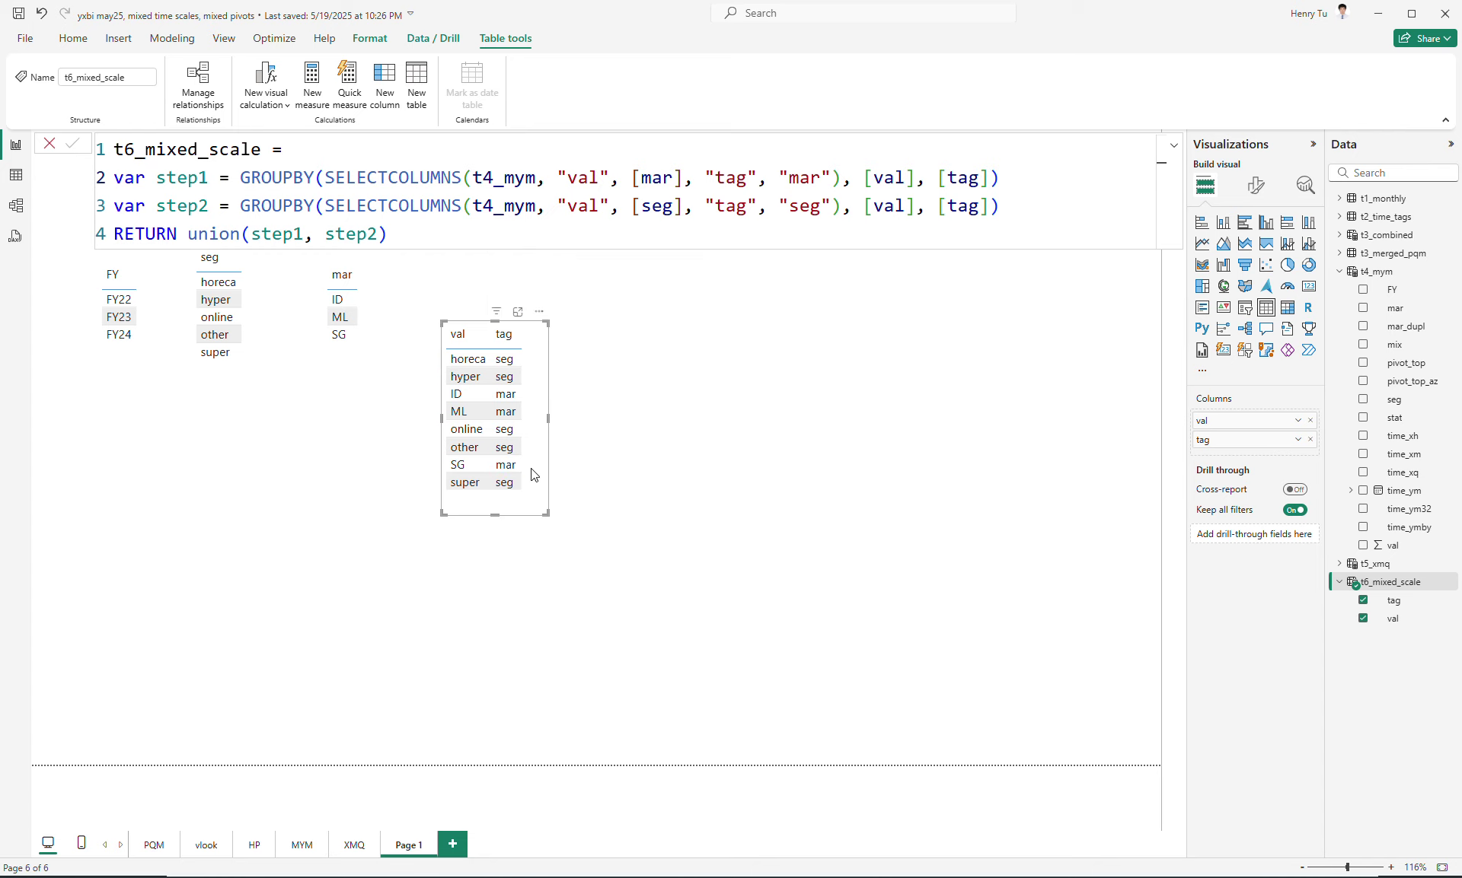
{"action": "left_click", "coordinate": [510, 340]}
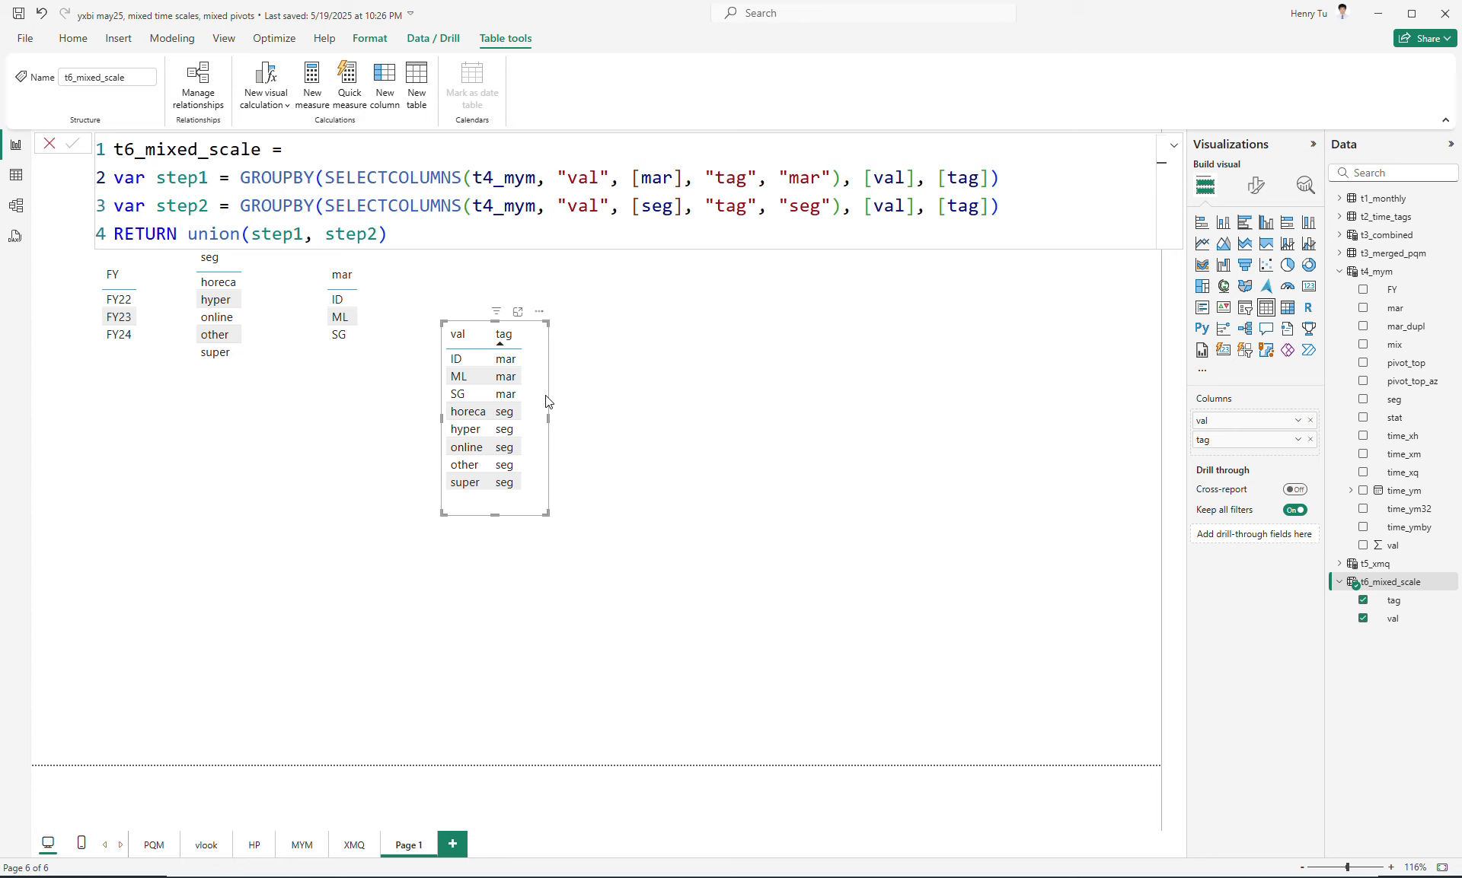
Move the val and tag table below the mar table and place a duplicate of it to the right.
{"action": "left_click_drag", "start_coordinate": [546, 401], "coordinate": [416, 487]}
{"action": "key", "text": "ctrl+c"}
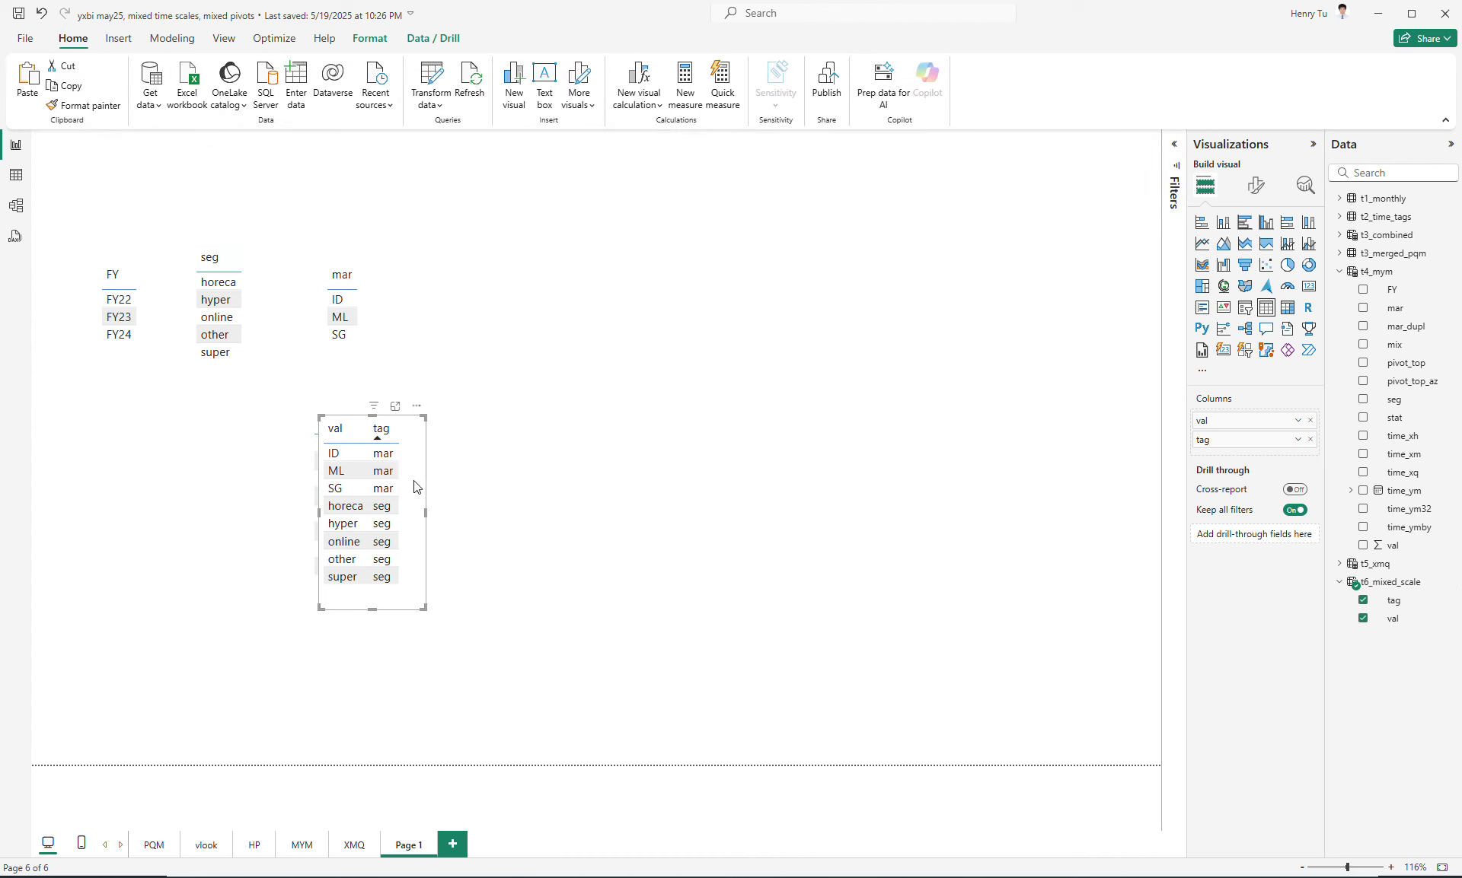
{"action": "key", "text": "ctrl+v"}
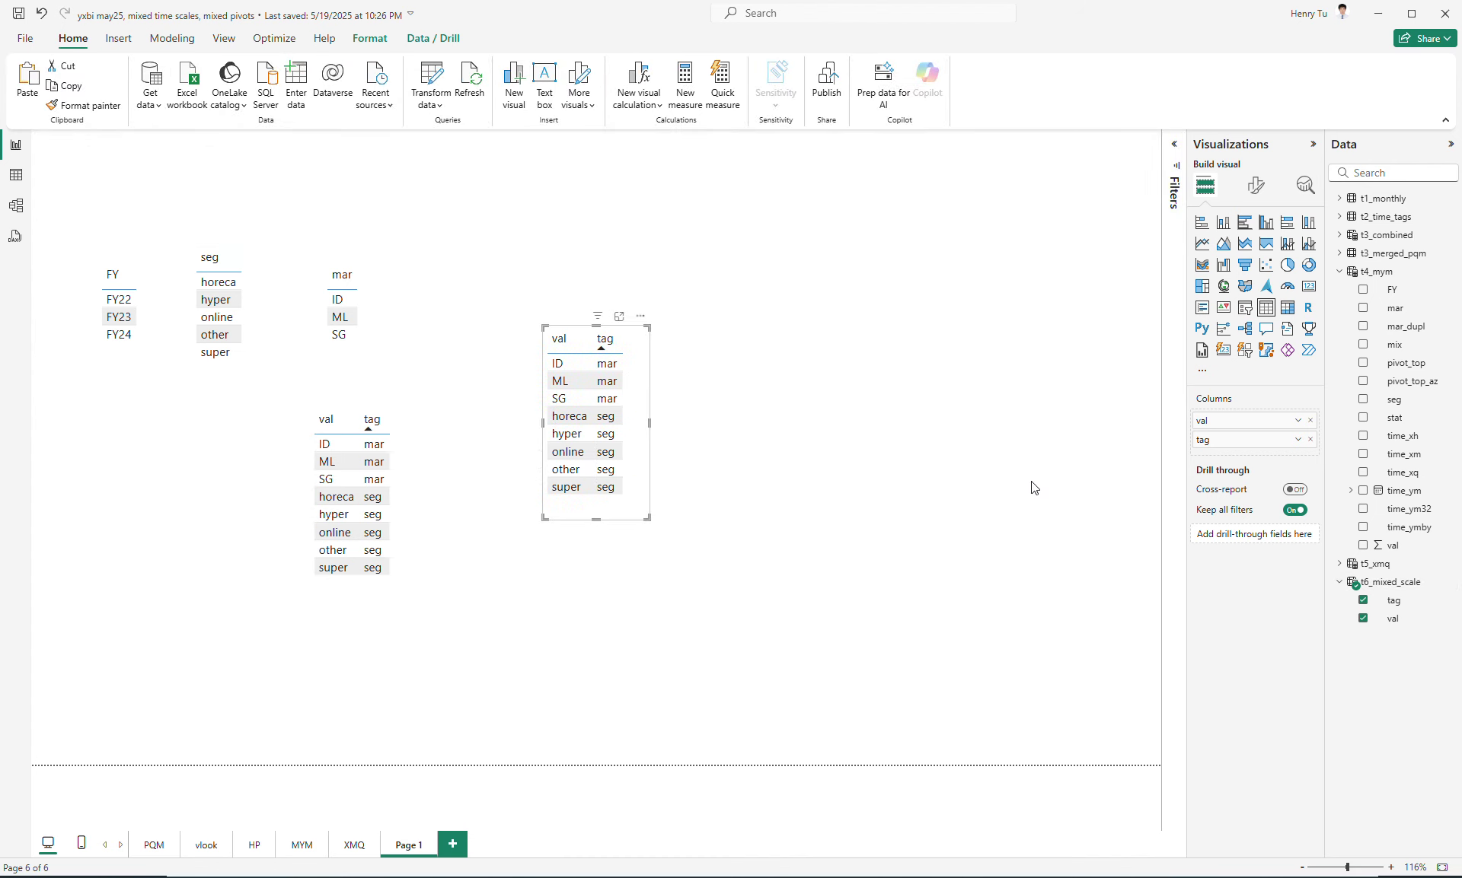
Convert the duplicated table to a matrix with val in rows and tag in columns, and widen it.
{"action": "left_click", "coordinate": [1289, 312]}
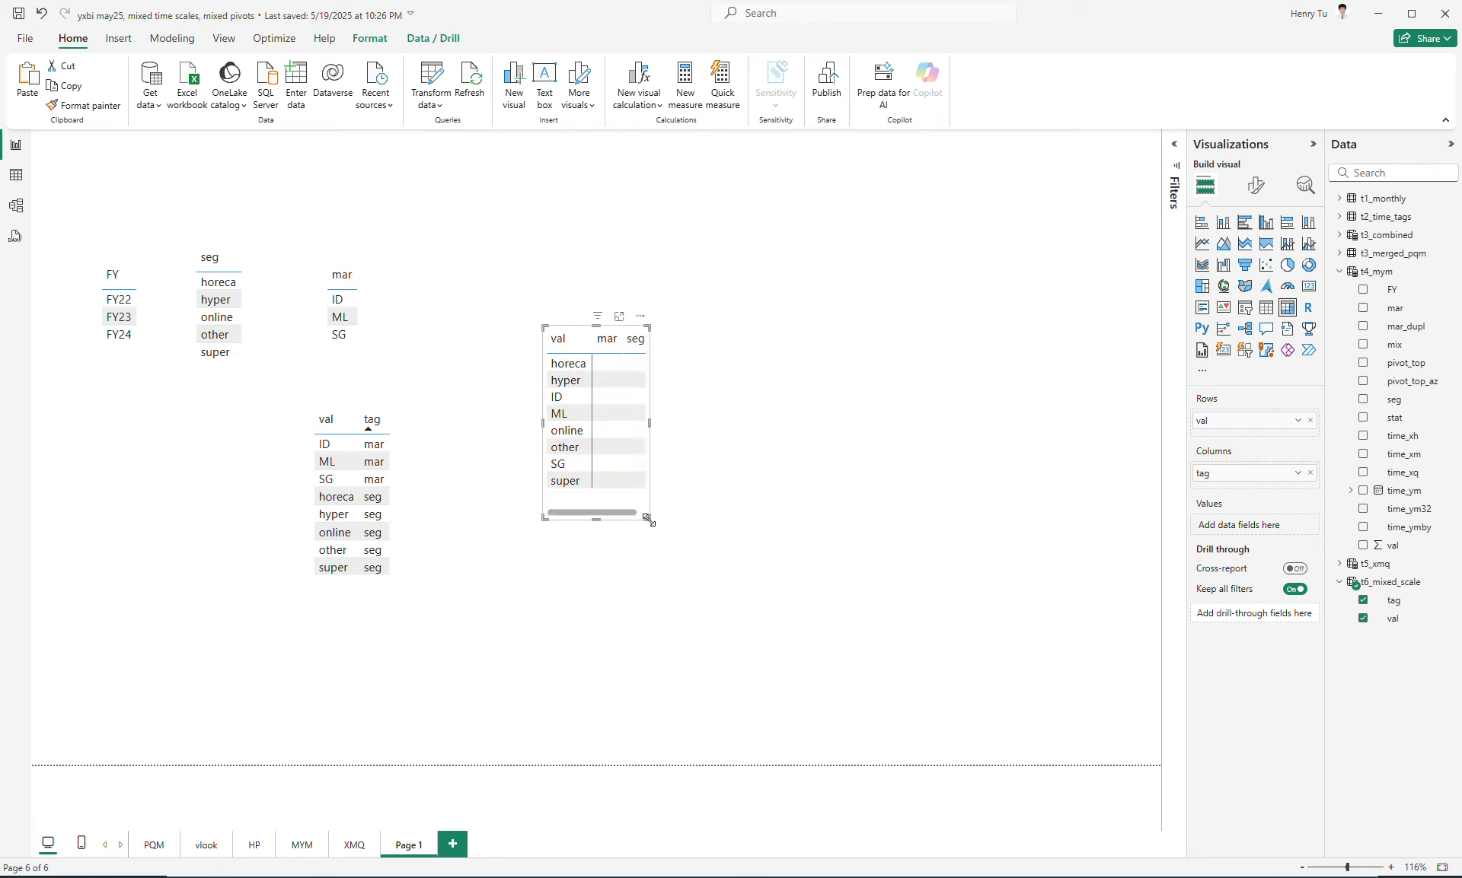
{"action": "left_click_drag", "start_coordinate": [648, 520], "coordinate": [773, 519]}
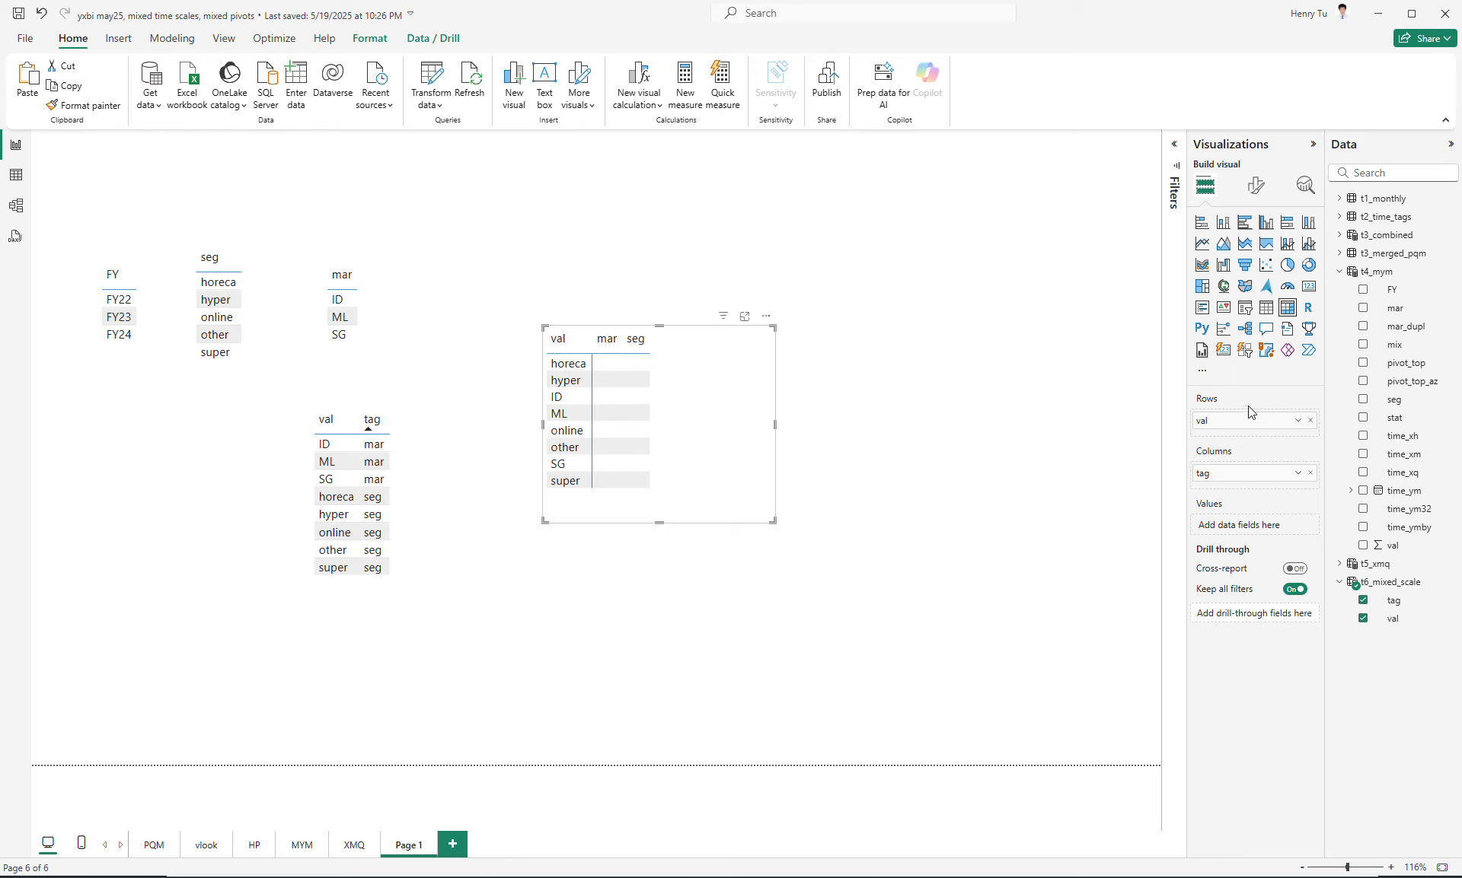
Place tag above val in the matrix rows, and expand all levels with the matrix enlarged to fit them.
{"action": "left_click_drag", "start_coordinate": [1232, 480], "coordinate": [1245, 418]}
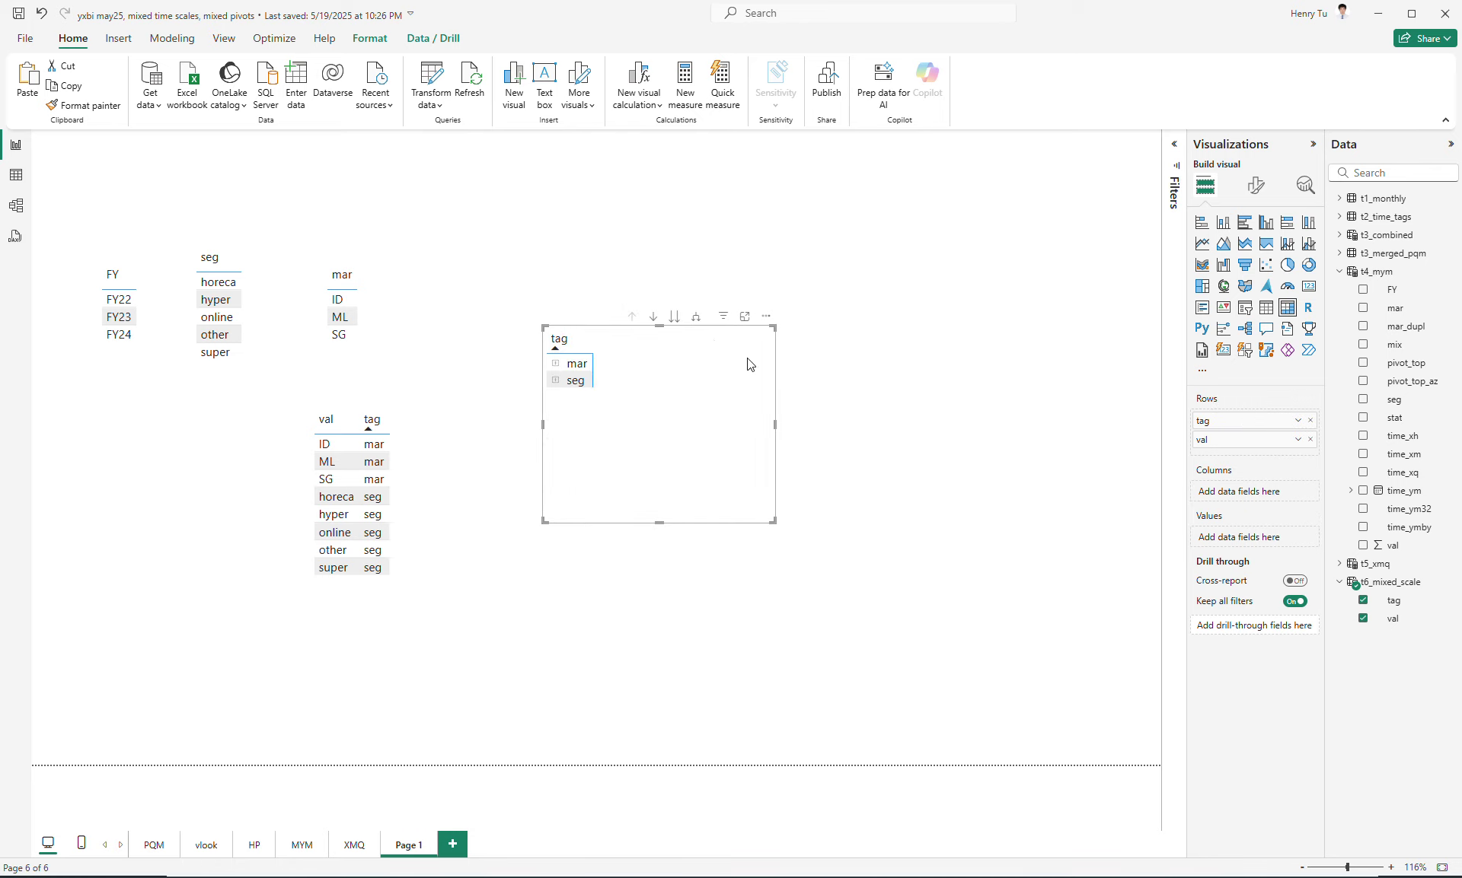
{"action": "left_click", "coordinate": [696, 316]}
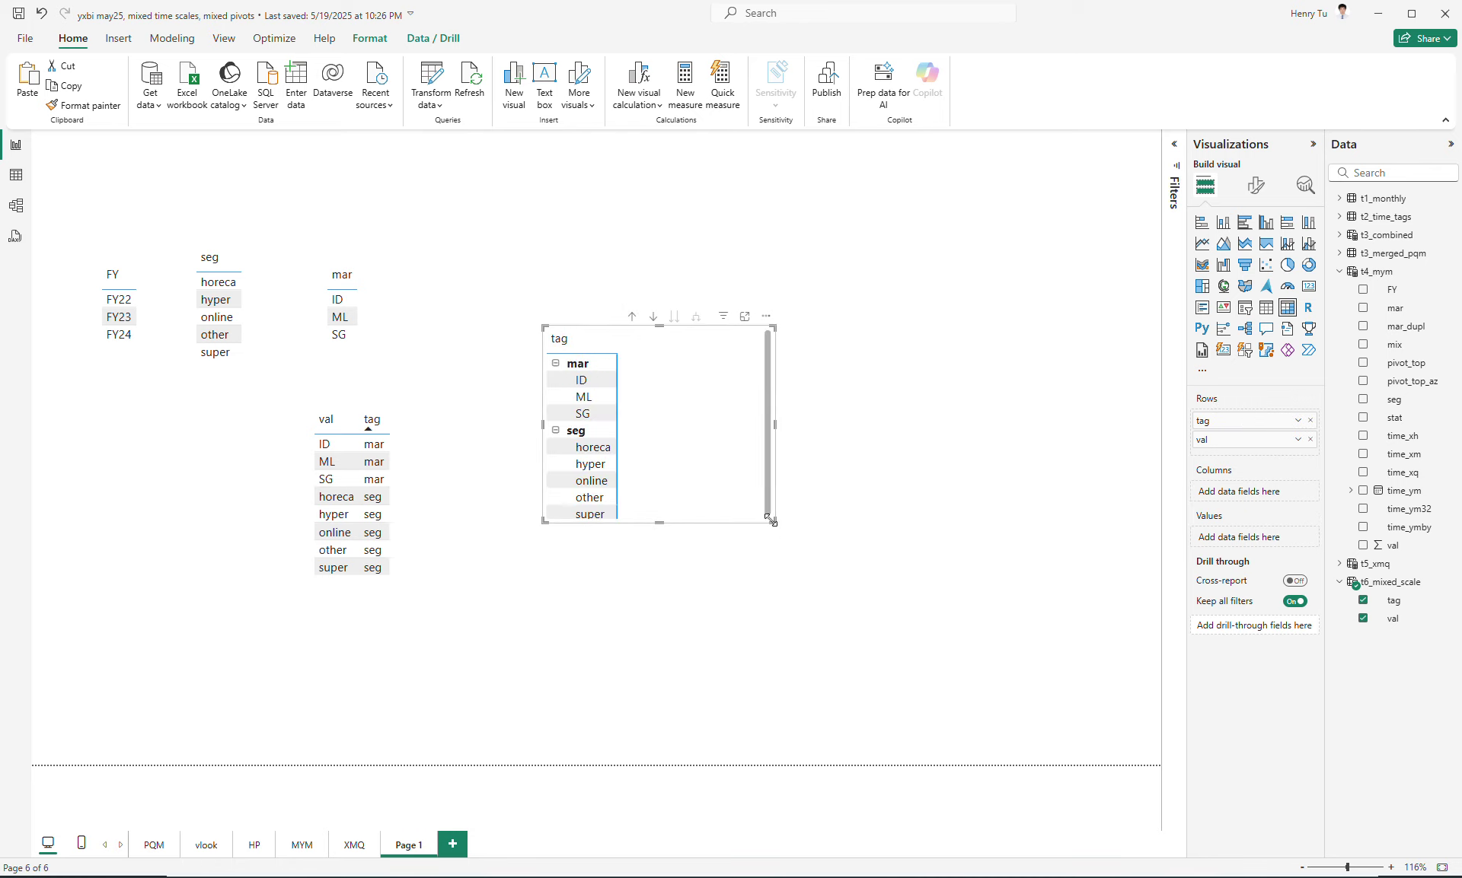
{"action": "left_click_drag", "start_coordinate": [772, 520], "coordinate": [806, 571]}
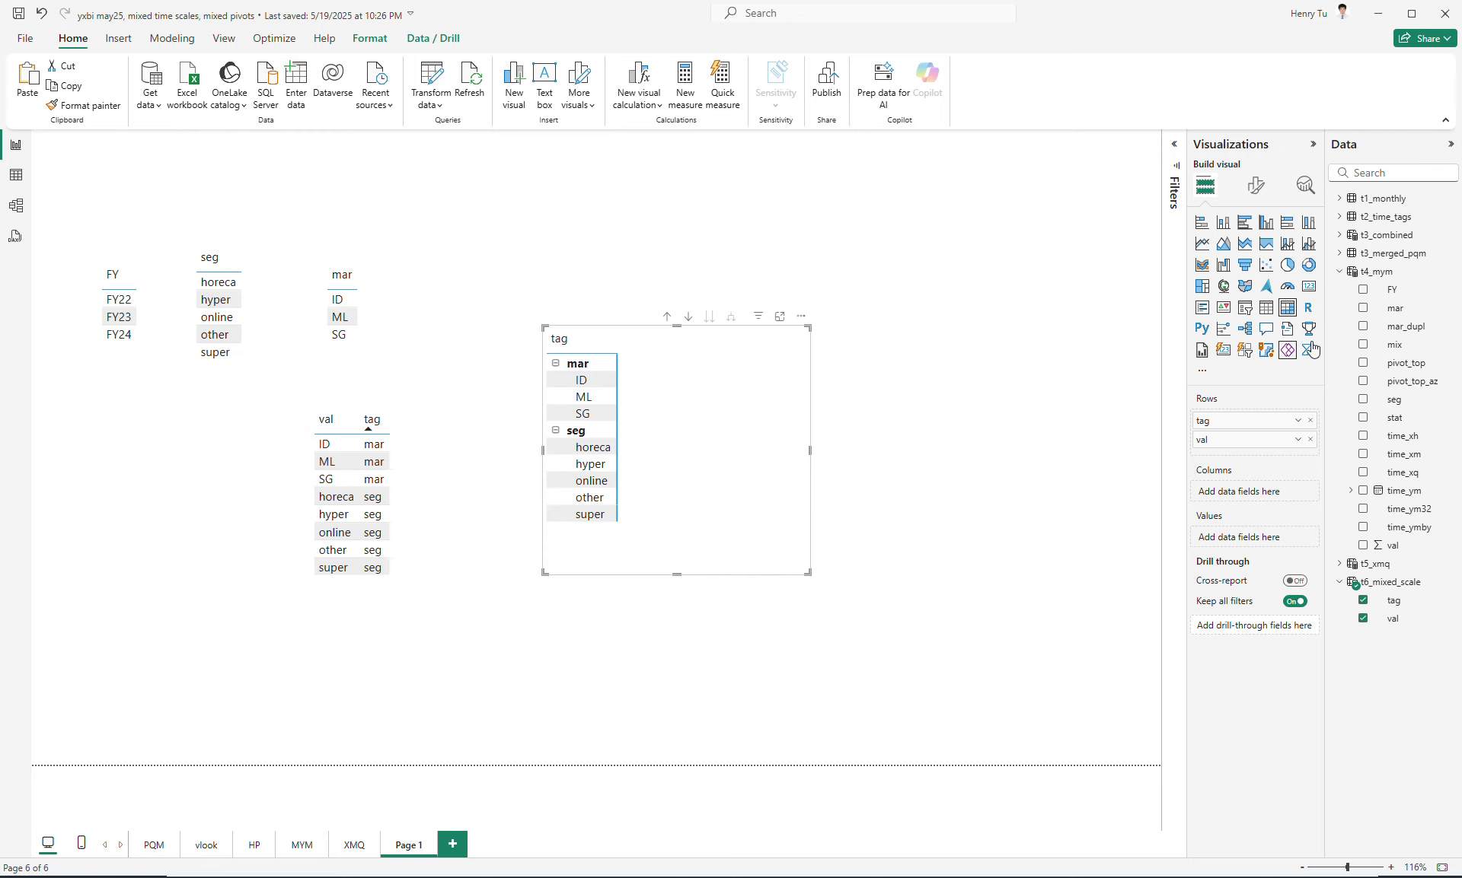
Add the FY field from t4_mym to the matrix columns.
{"action": "left_click", "coordinate": [1364, 290]}
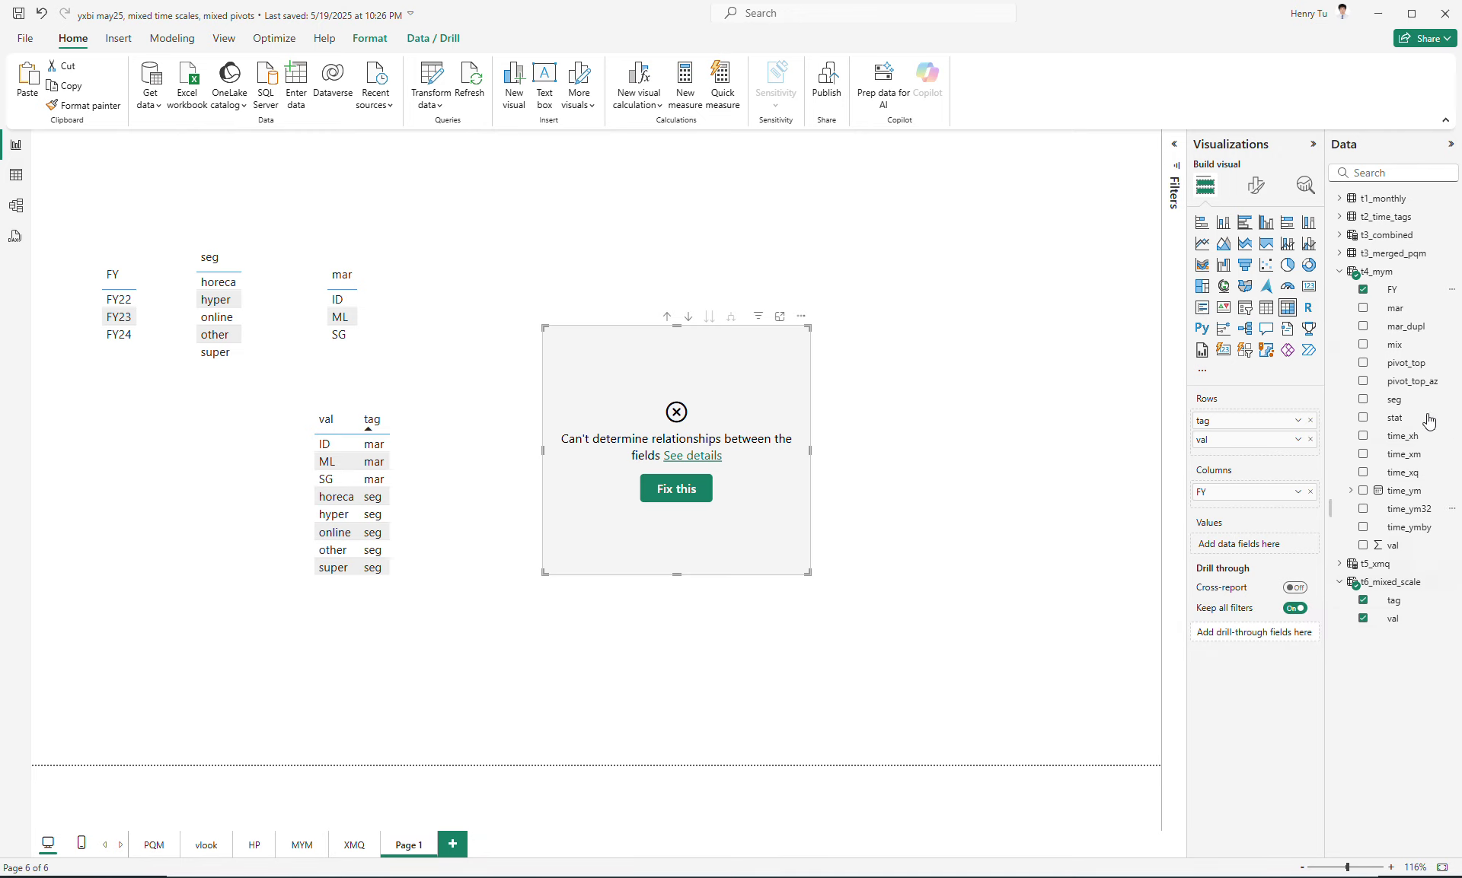
{"action": "left_click", "coordinate": [1342, 199]}
{"action": "left_click", "coordinate": [1341, 199]}
Create a measure __mixed_measure = 1234 in t6_mixed_scale and add it to the matrix values.
{"action": "right_click", "coordinate": [1403, 587]}
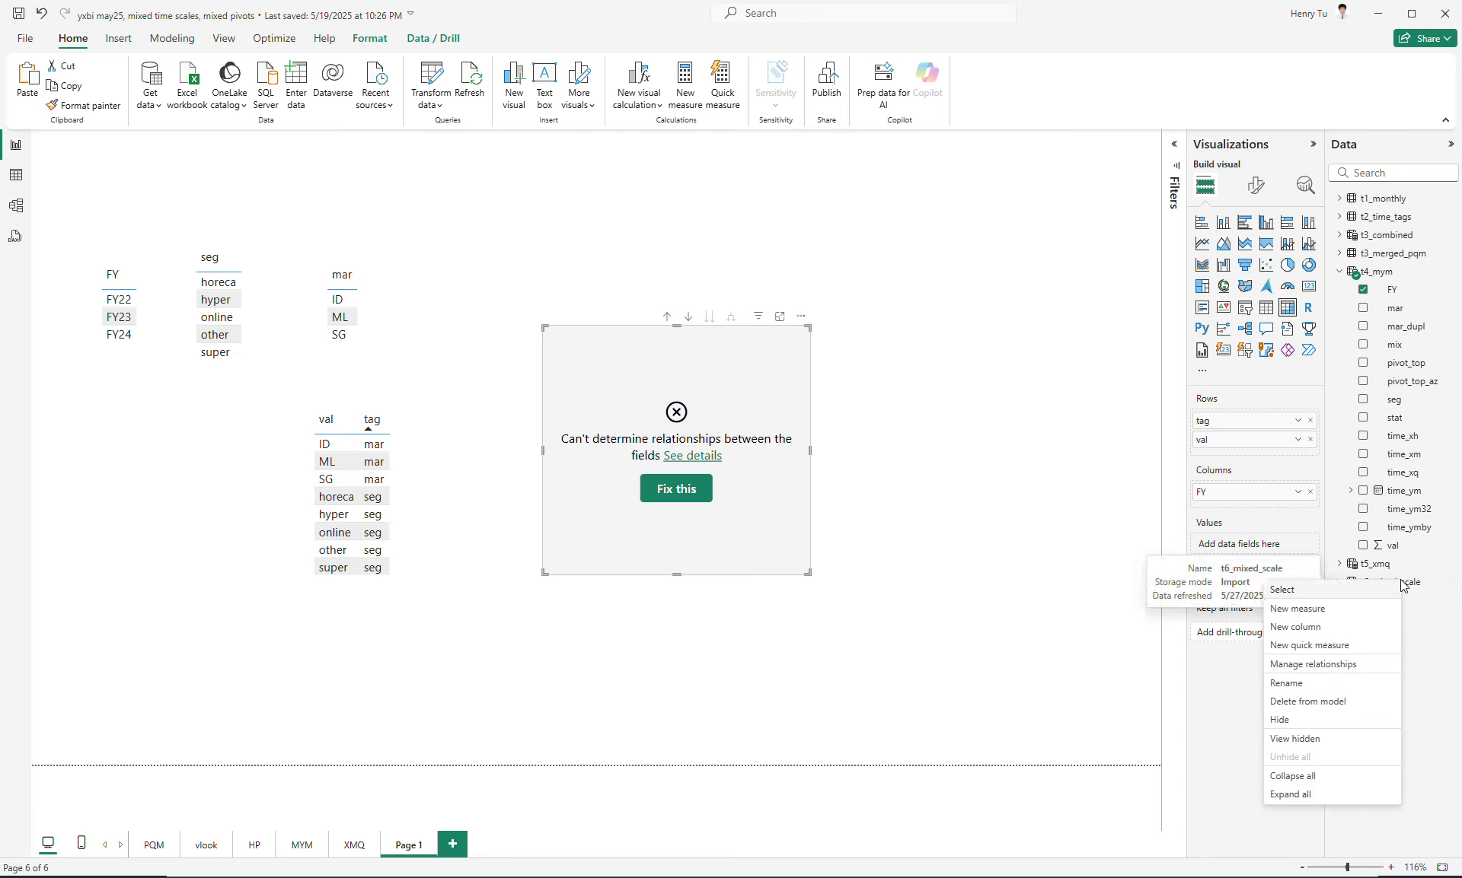
{"action": "left_click", "coordinate": [1315, 611]}
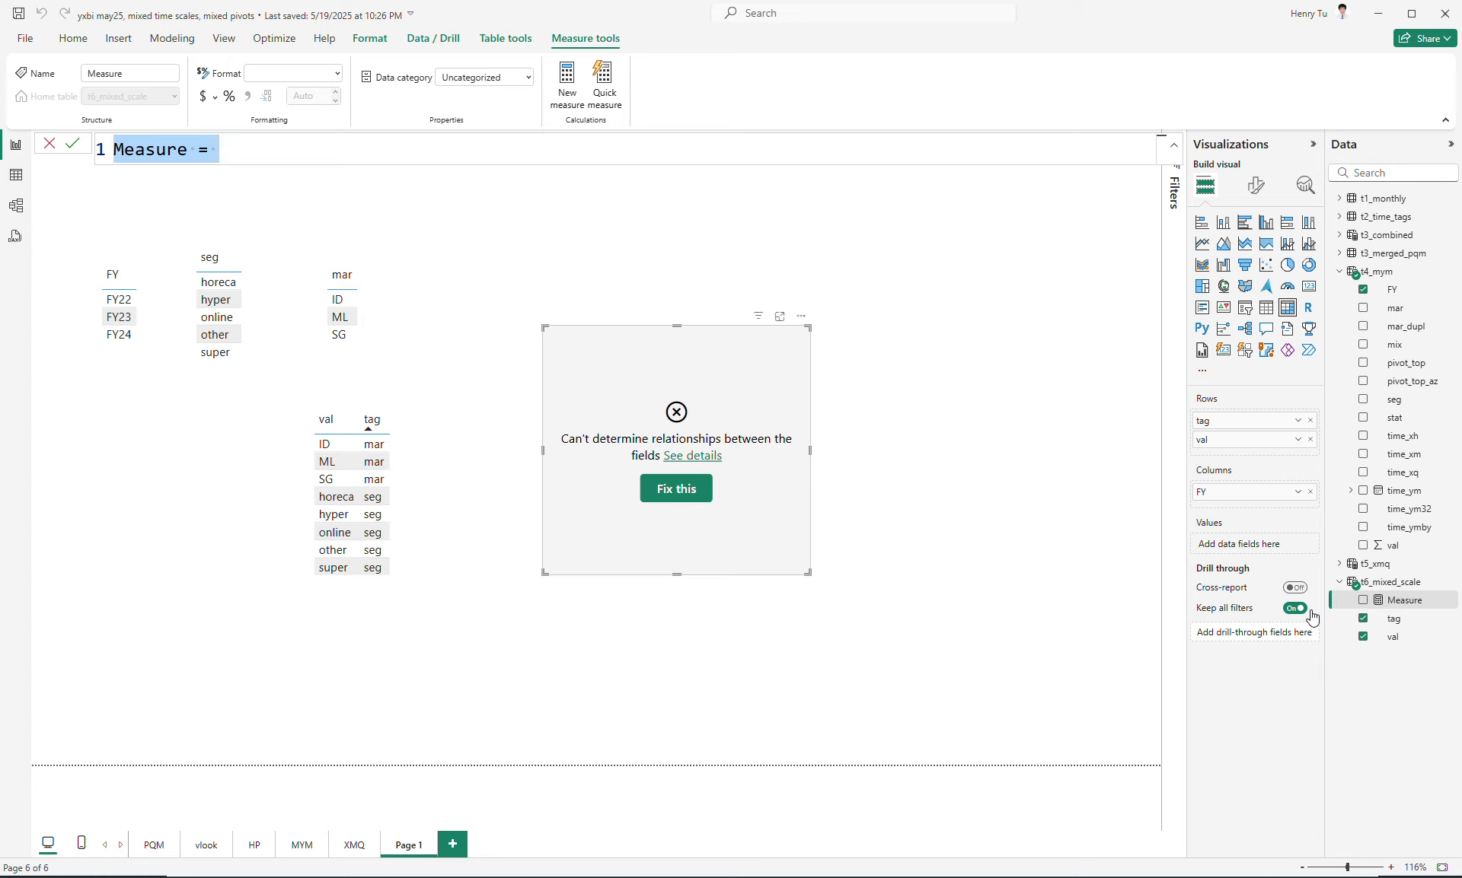
{"action": "type", "text": "__"}
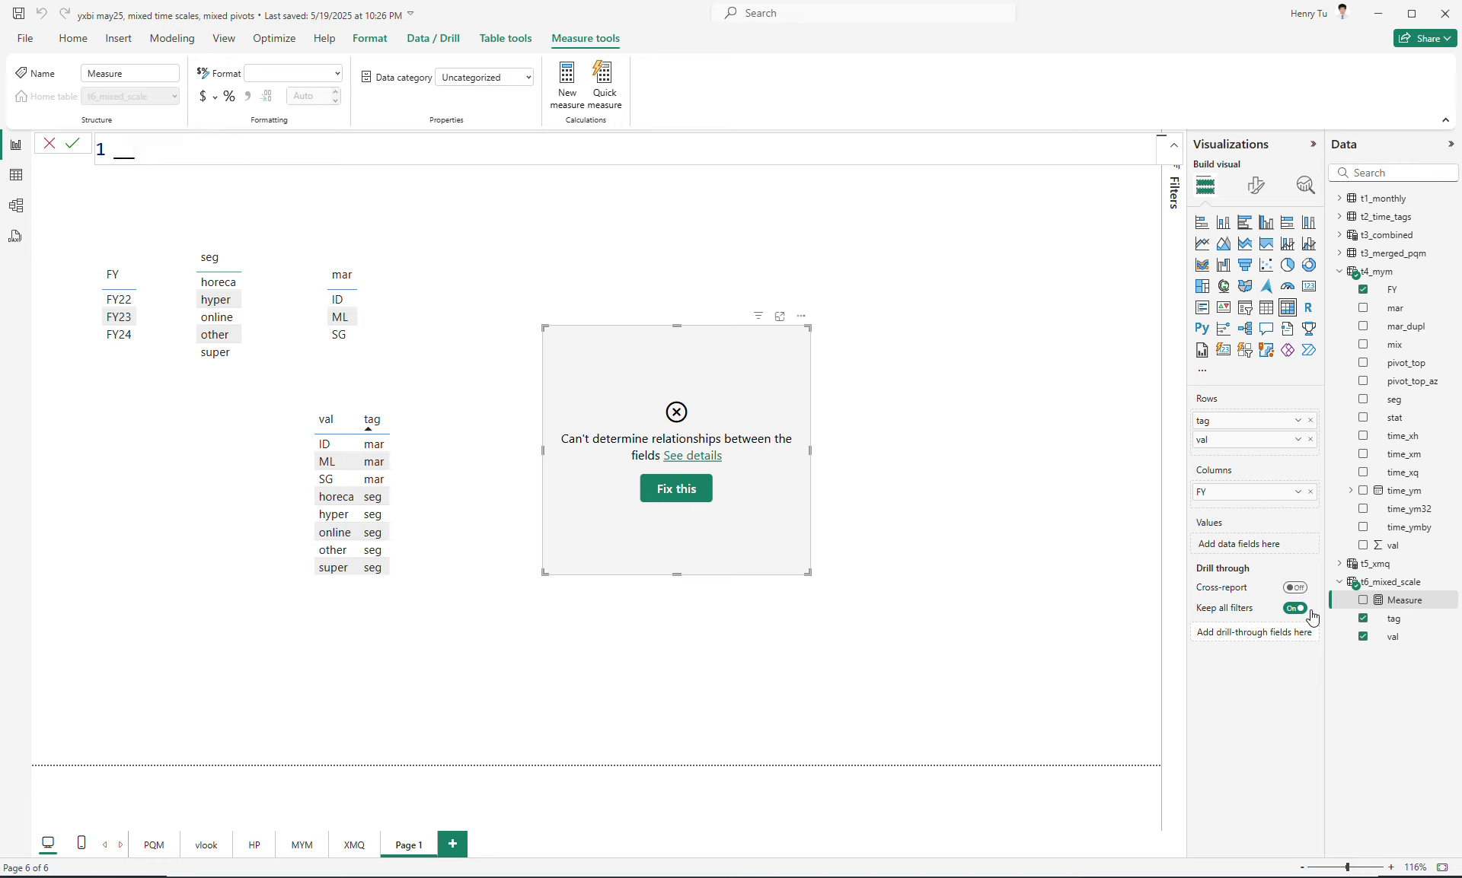
{"action": "type", "text": "mixed_measure = 1234"}
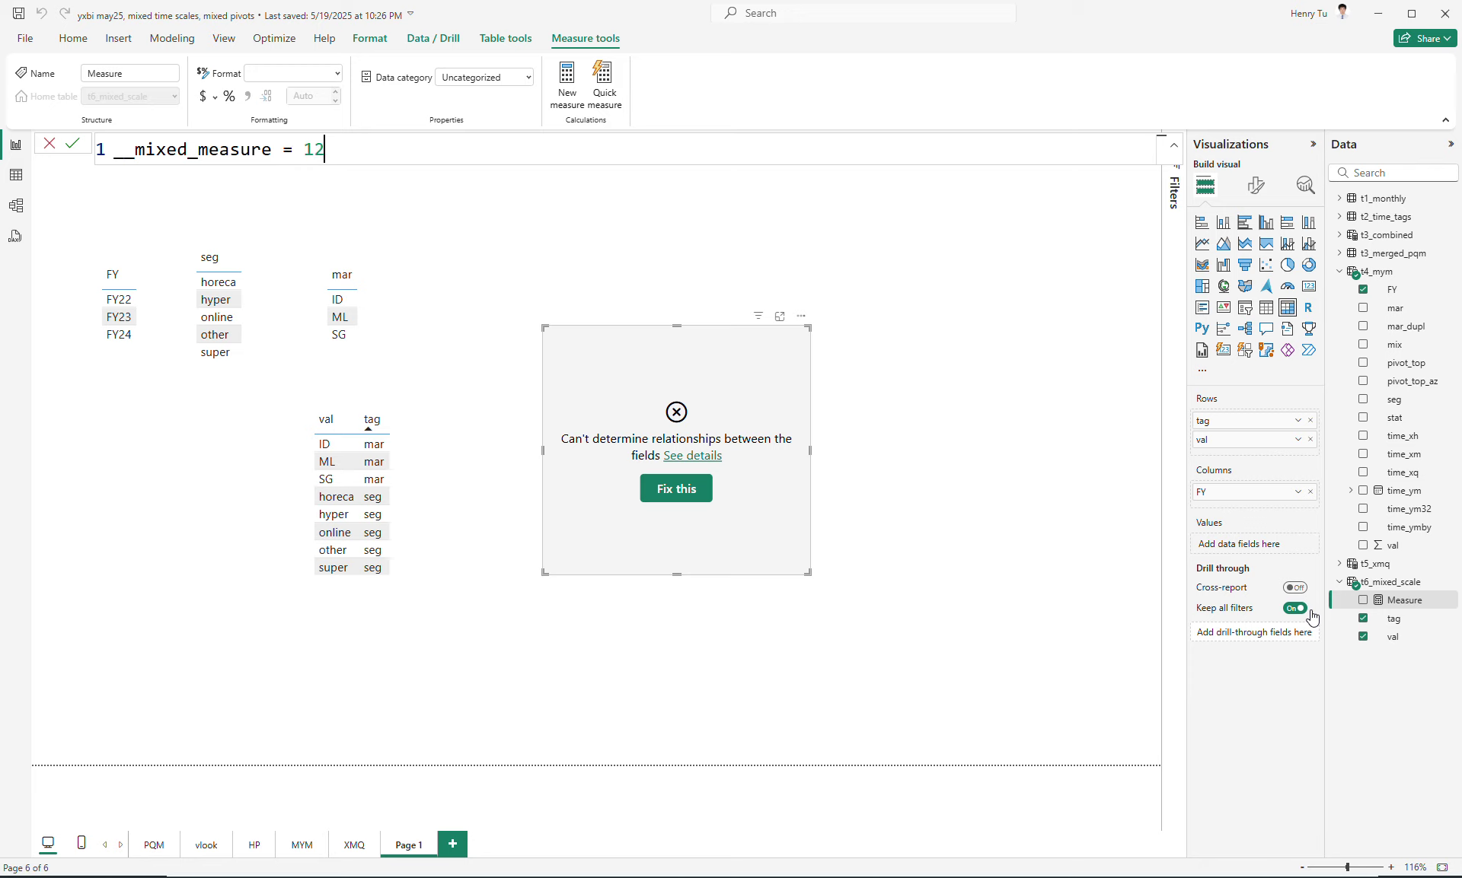
{"action": "key", "text": "Return"}
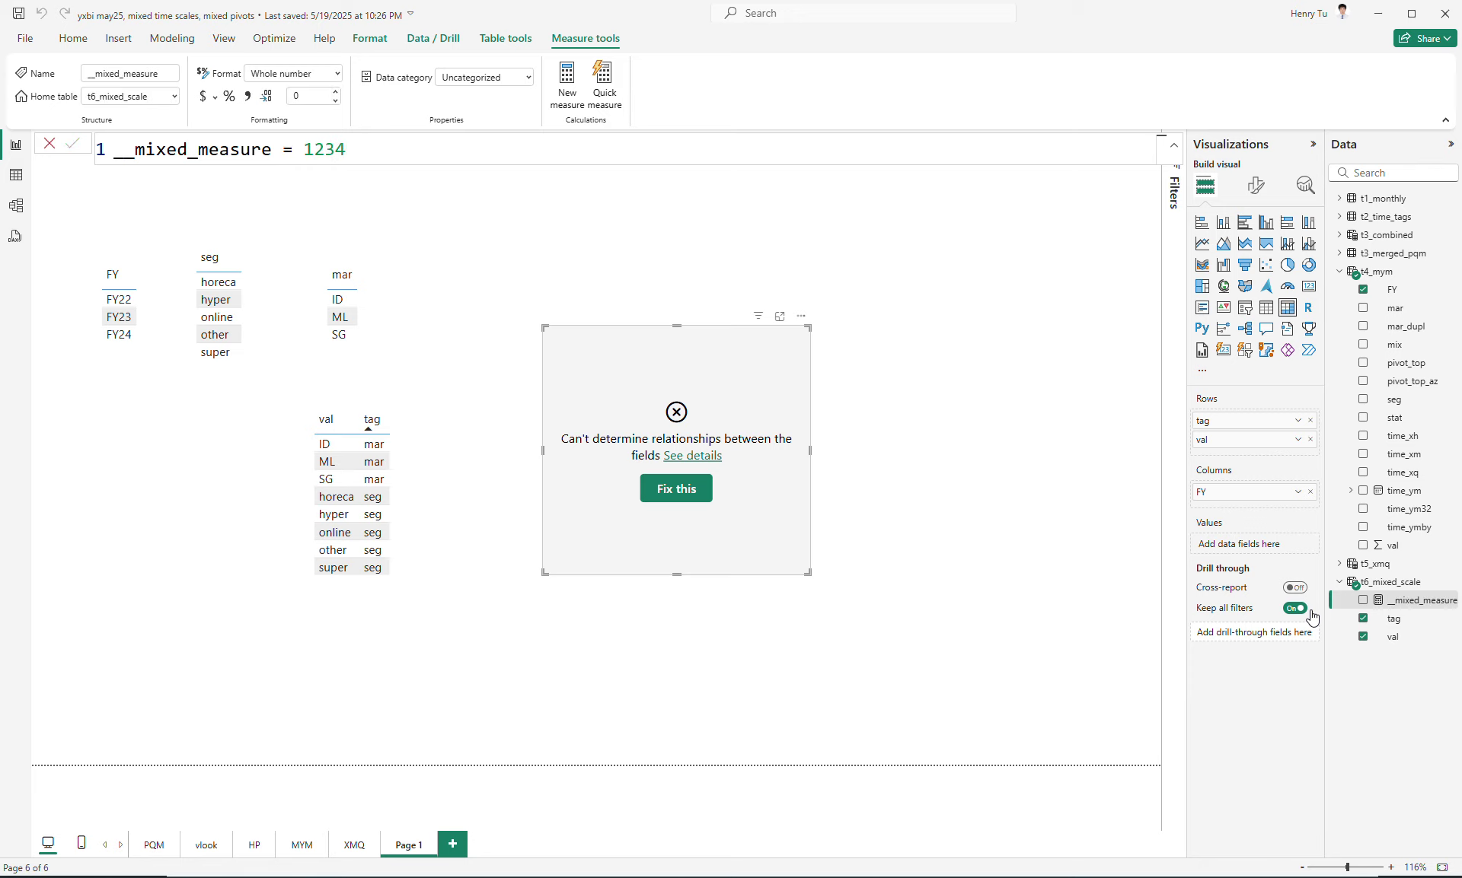
{"action": "left_click_drag", "start_coordinate": [1393, 601], "coordinate": [1259, 544]}
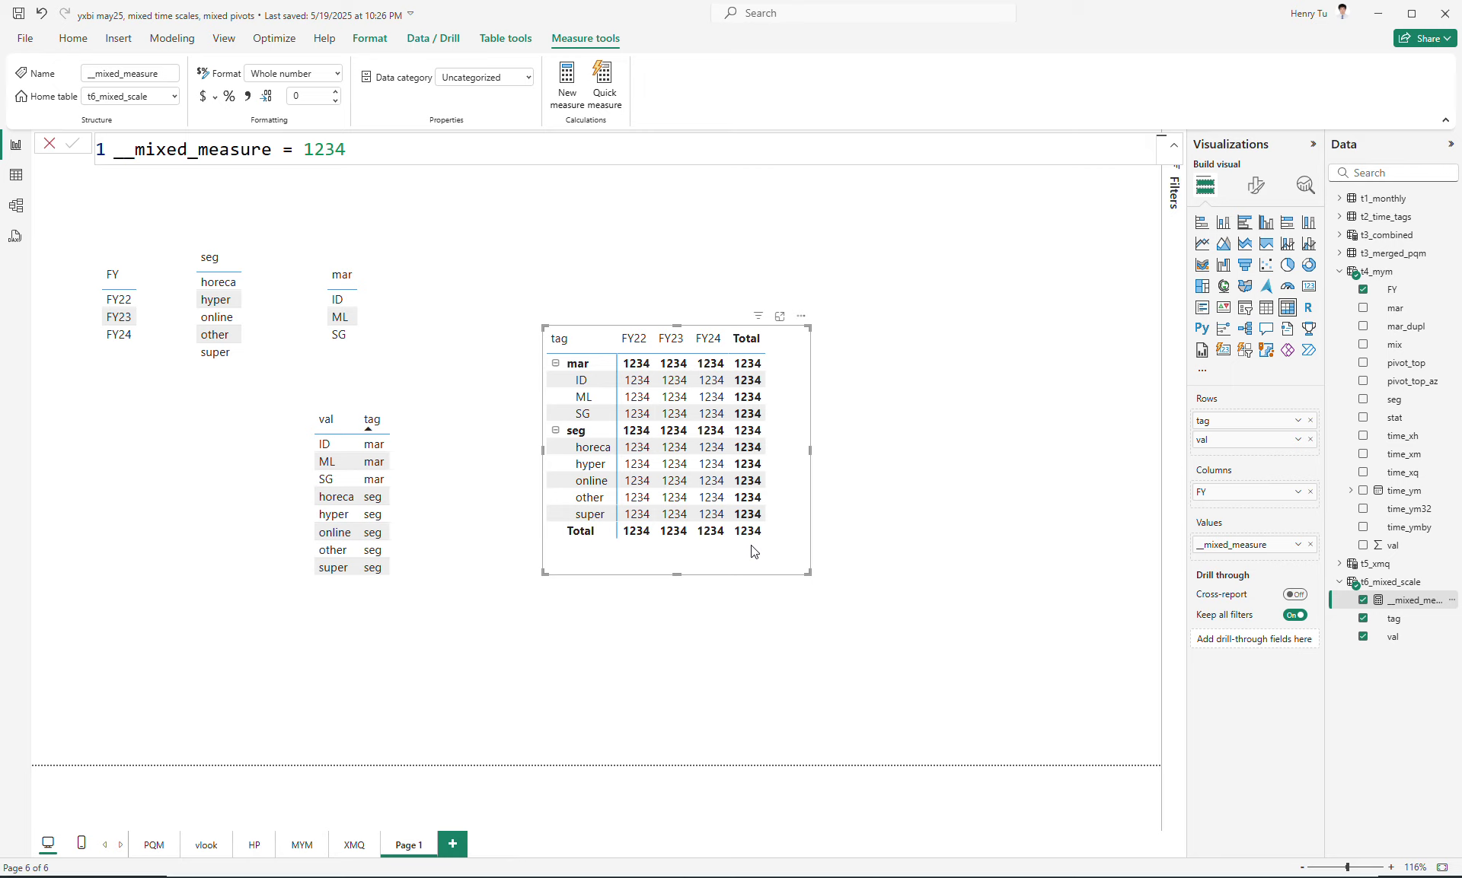
Insert the variable step1 = SELECTEDVALUE(t6_mixed_scale[tag]) on its own line above 1234 in __mixed_measure.
{"action": "left_click", "coordinate": [308, 155]}
{"action": "double_click", "coordinate": [308, 155]}
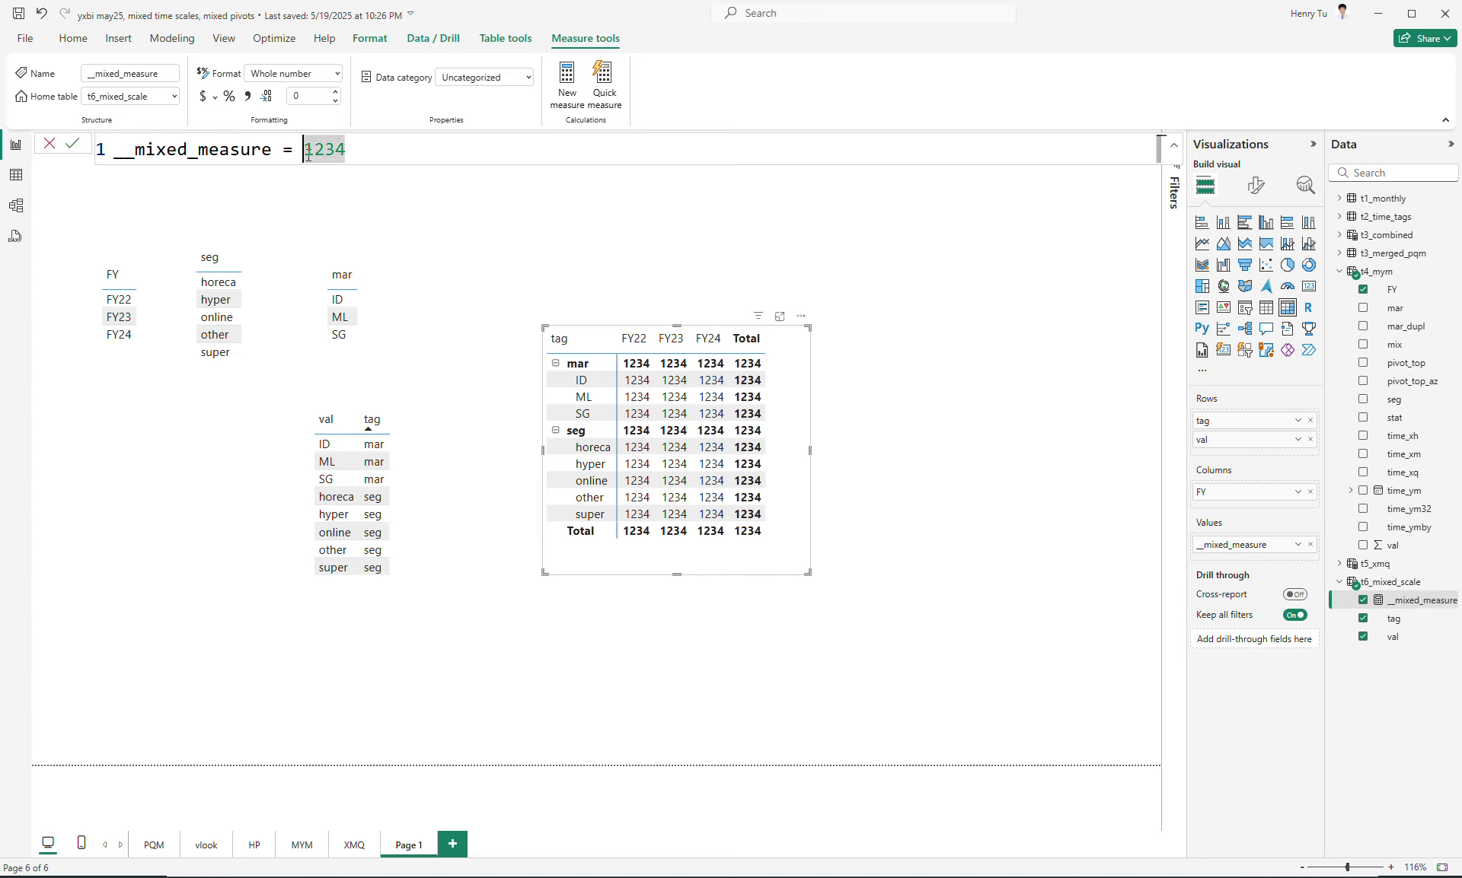
{"action": "key", "text": "shift+Return"}
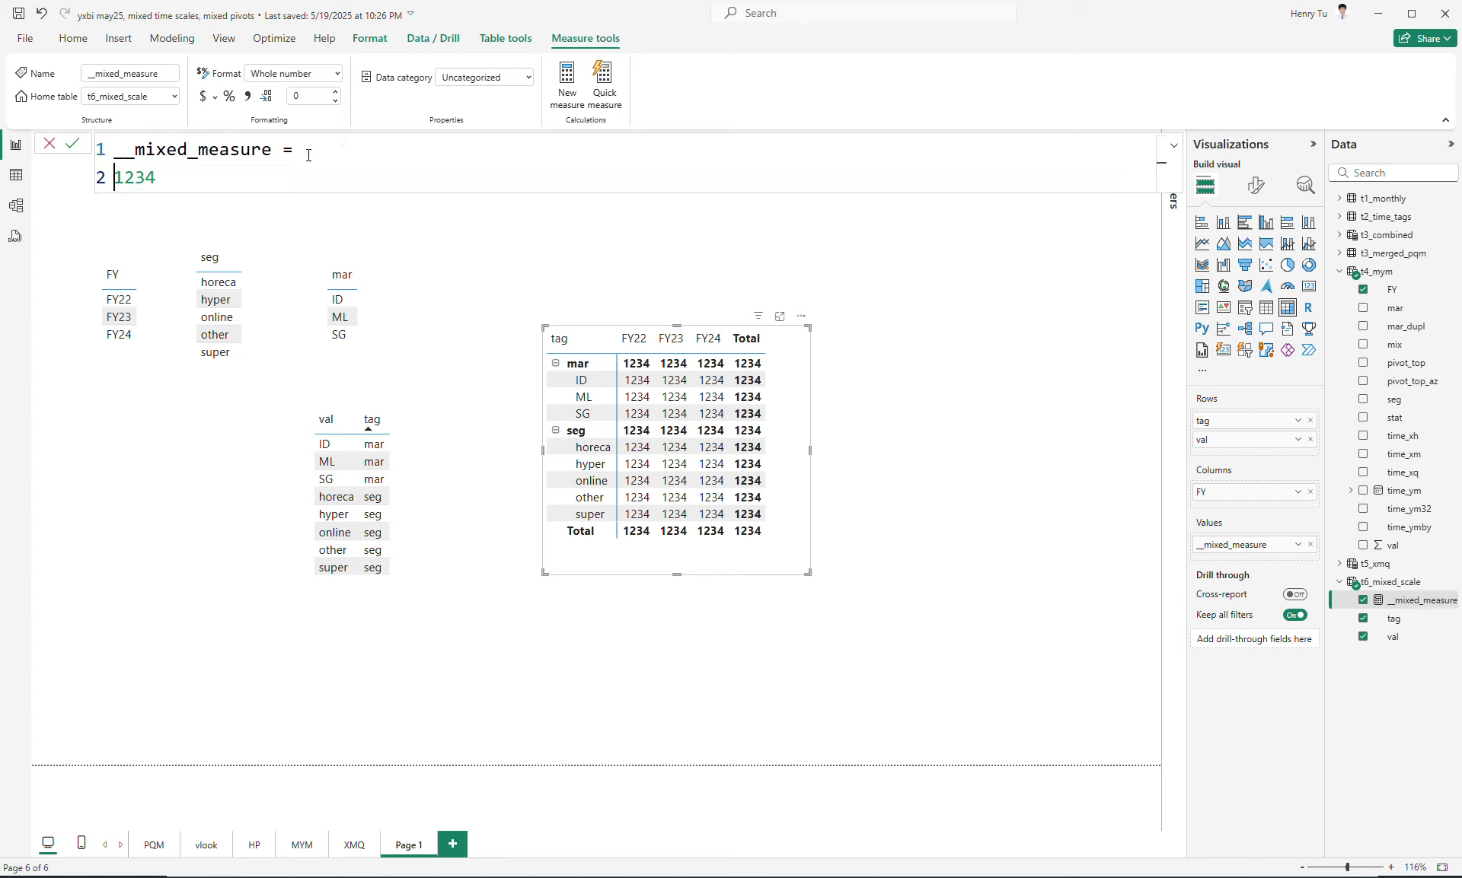
{"action": "left_click", "coordinate": [308, 155]}
{"action": "key", "text": "shift+Return"}
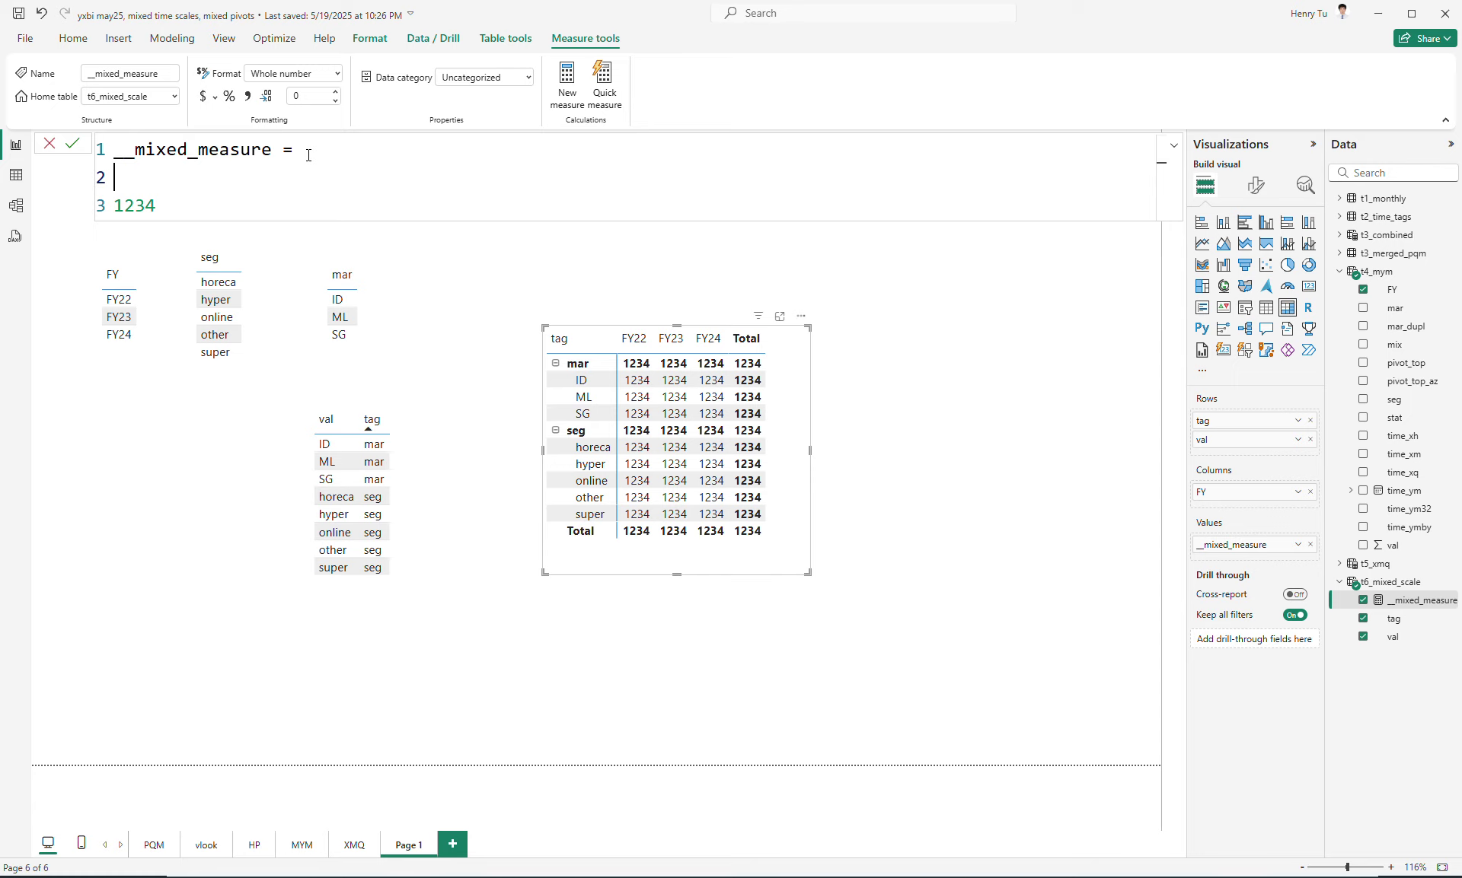
{"action": "type", "text": "var step1 = sele"}
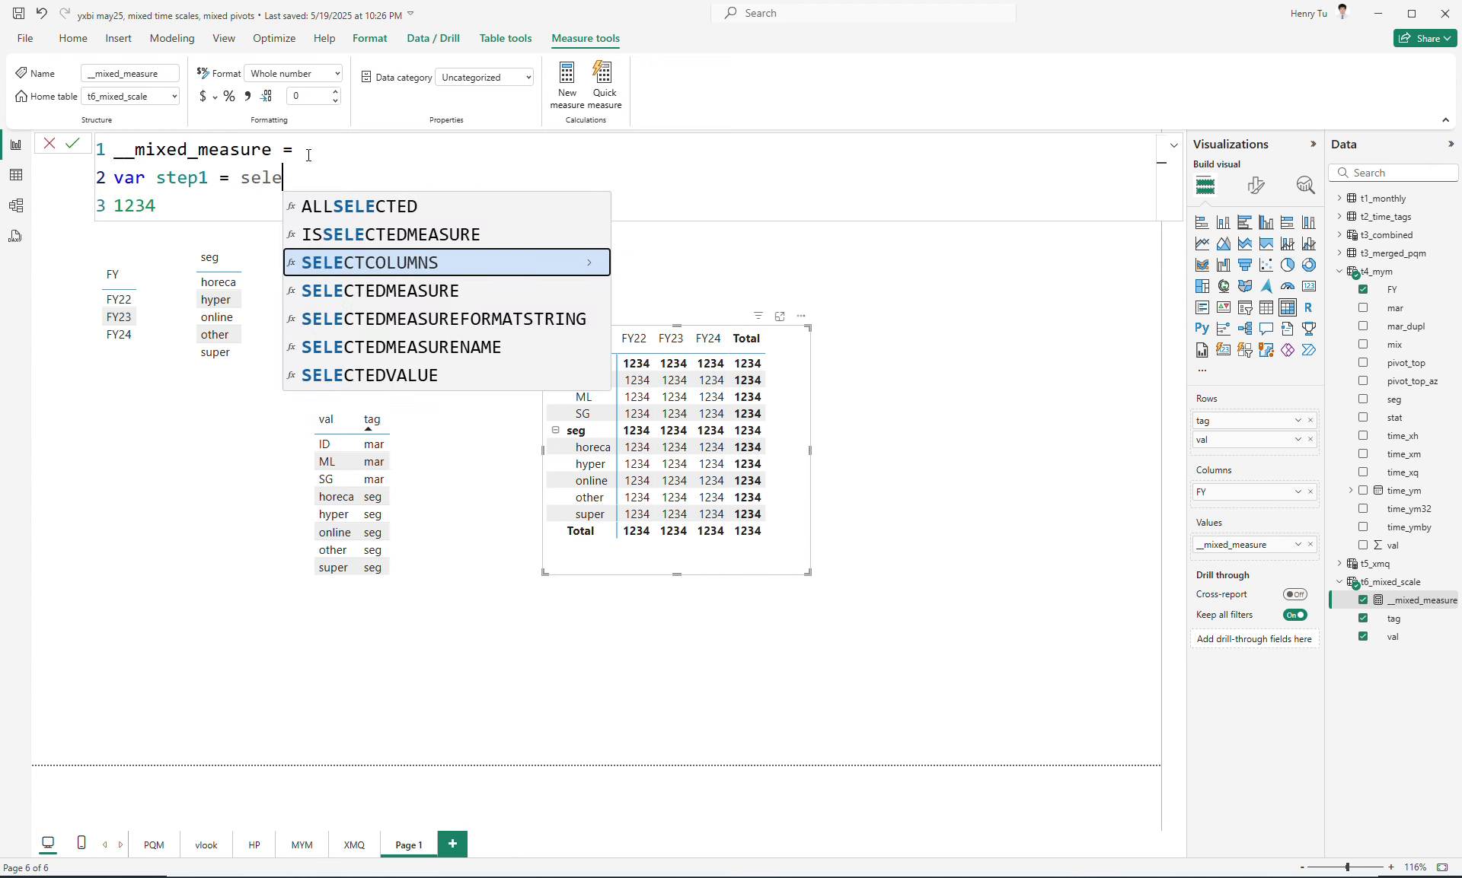
{"action": "type", "text": "c"}
{"action": "key", "text": "Down"}
{"action": "key", "text": "Down"}
{"action": "key", "text": "Down"}
{"action": "key", "text": "Down"}
{"action": "key", "text": "Tab"}
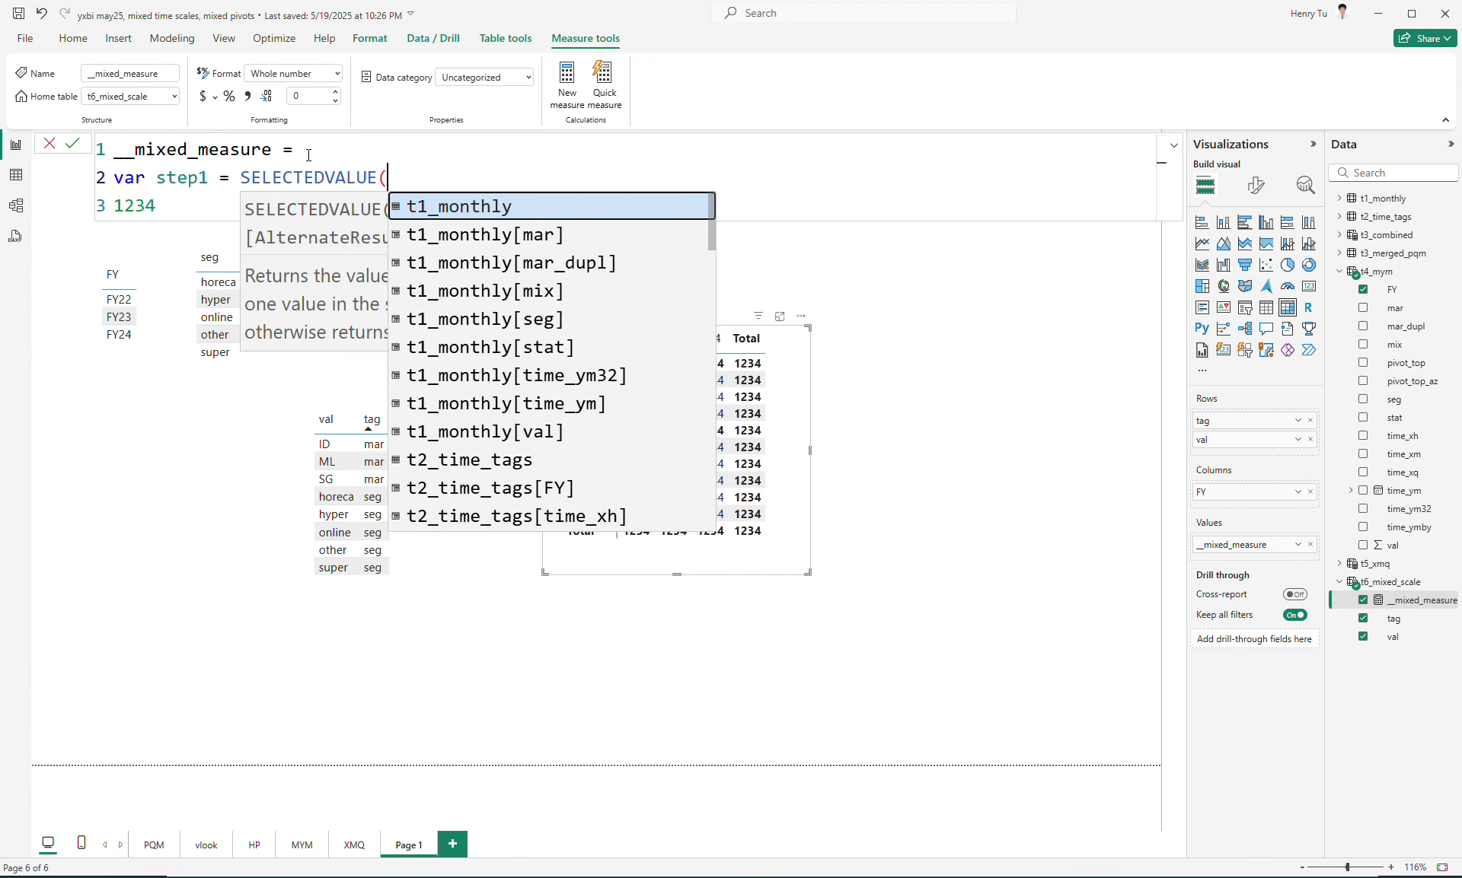
{"action": "type", "text": "t6"}
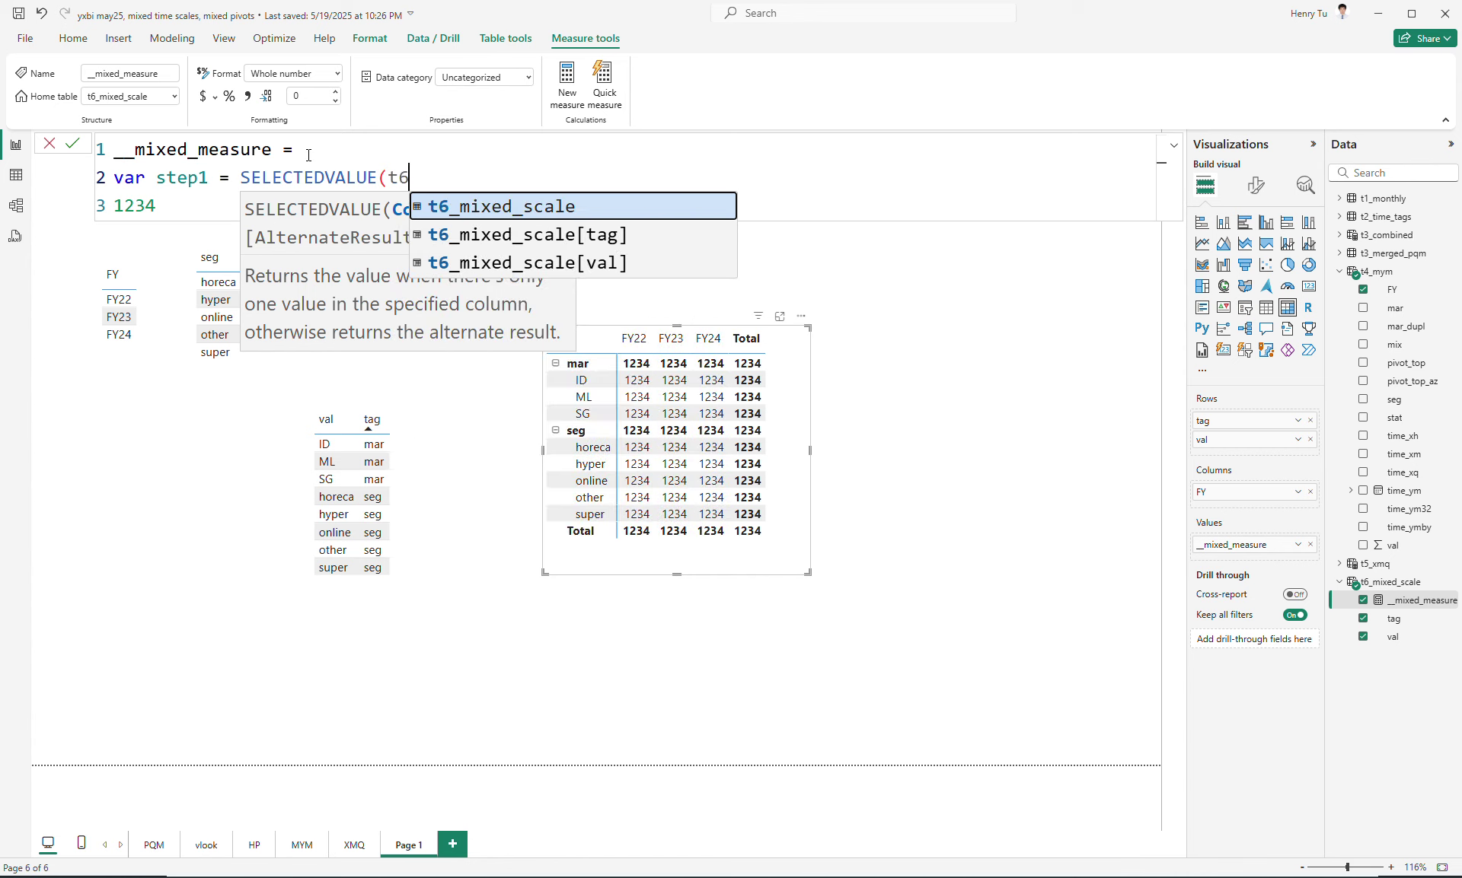
{"action": "key", "text": "Down"}
{"action": "key", "text": "Tab"}
{"action": "type", "text": ")"}
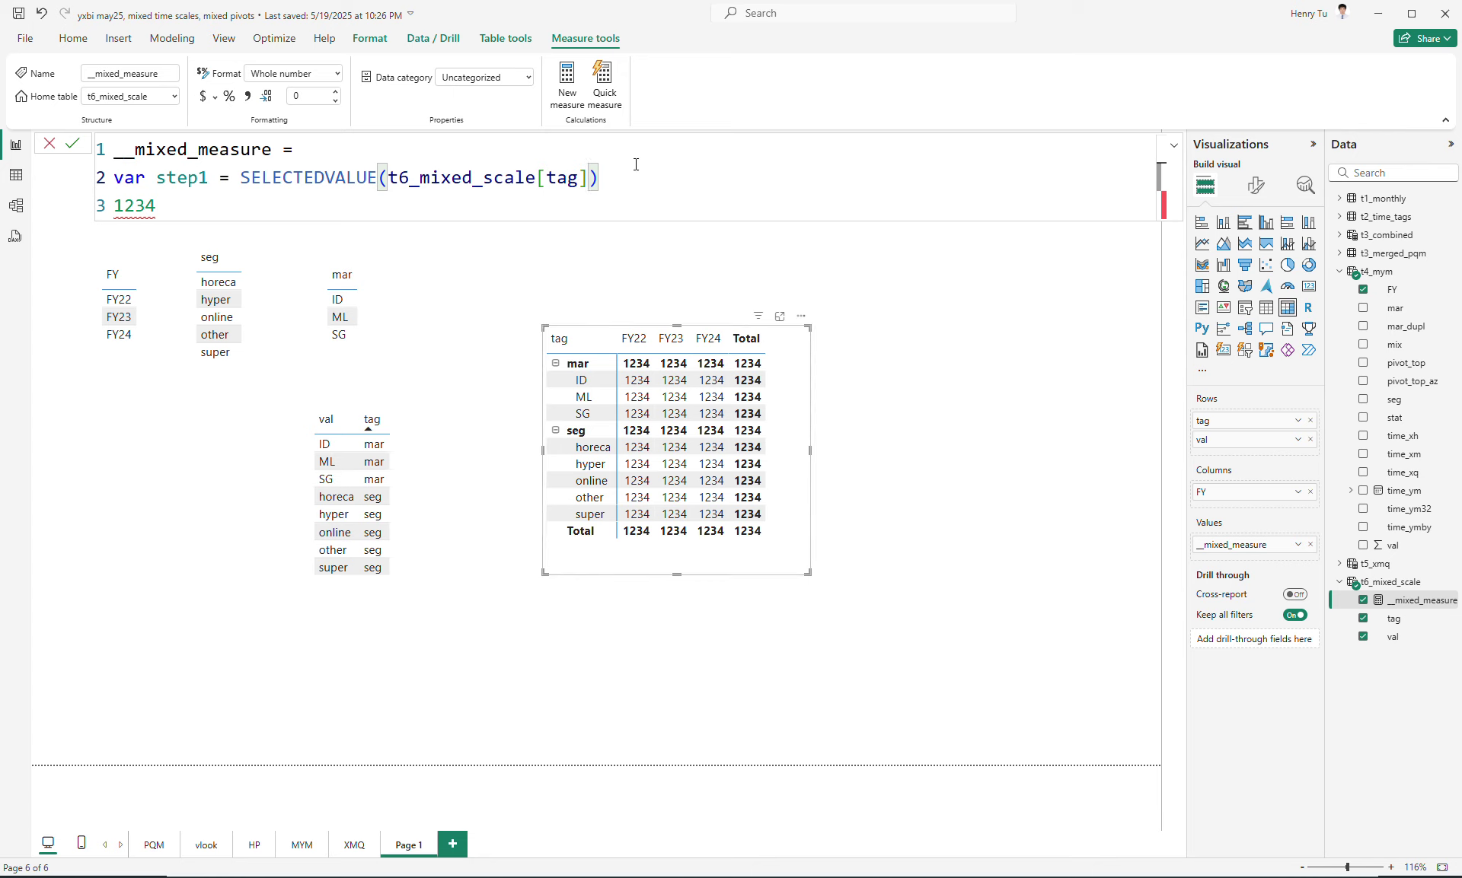
Start a second var line in the measure and rename the step1 variable to tag.
{"action": "key", "text": "shift+Return"}
{"action": "type", "text": "var "}
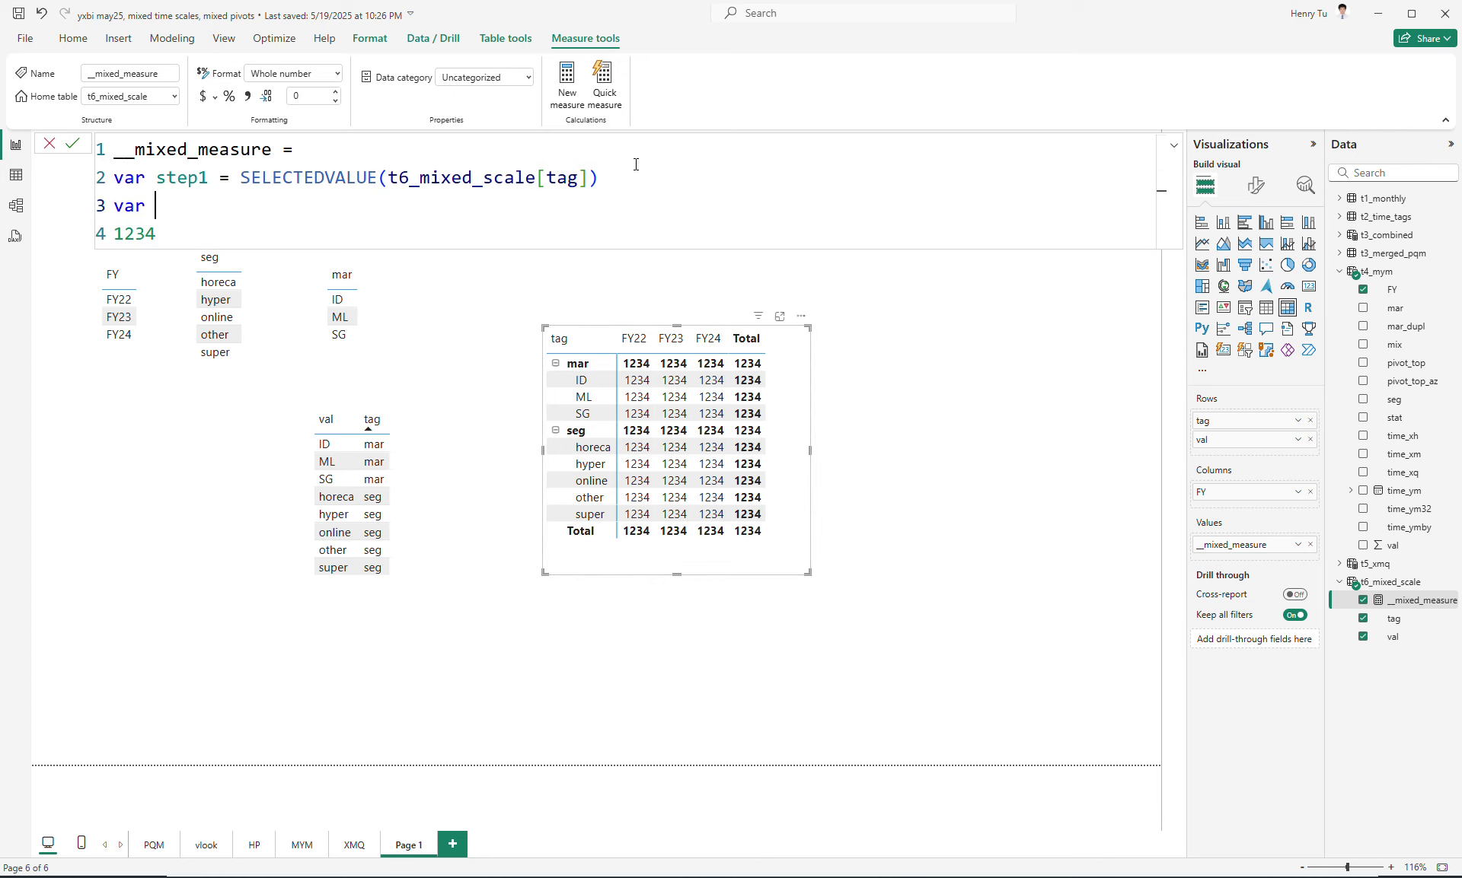
{"action": "type", "text": "ste"}
{"action": "key", "text": "Up"}
{"action": "key", "text": "ctrl+Left"}
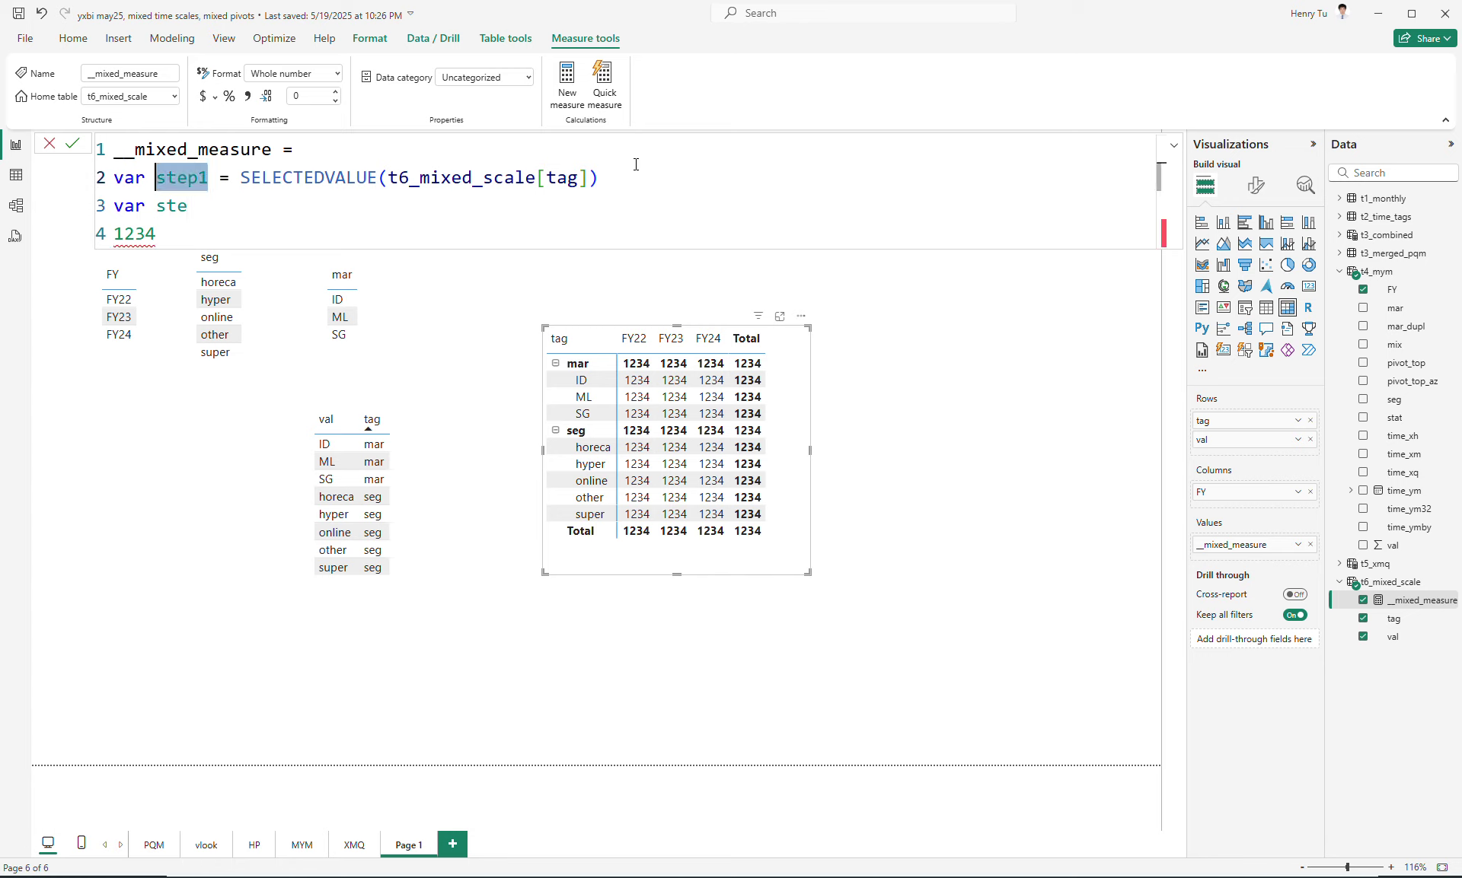
{"action": "type", "text": "tag"}
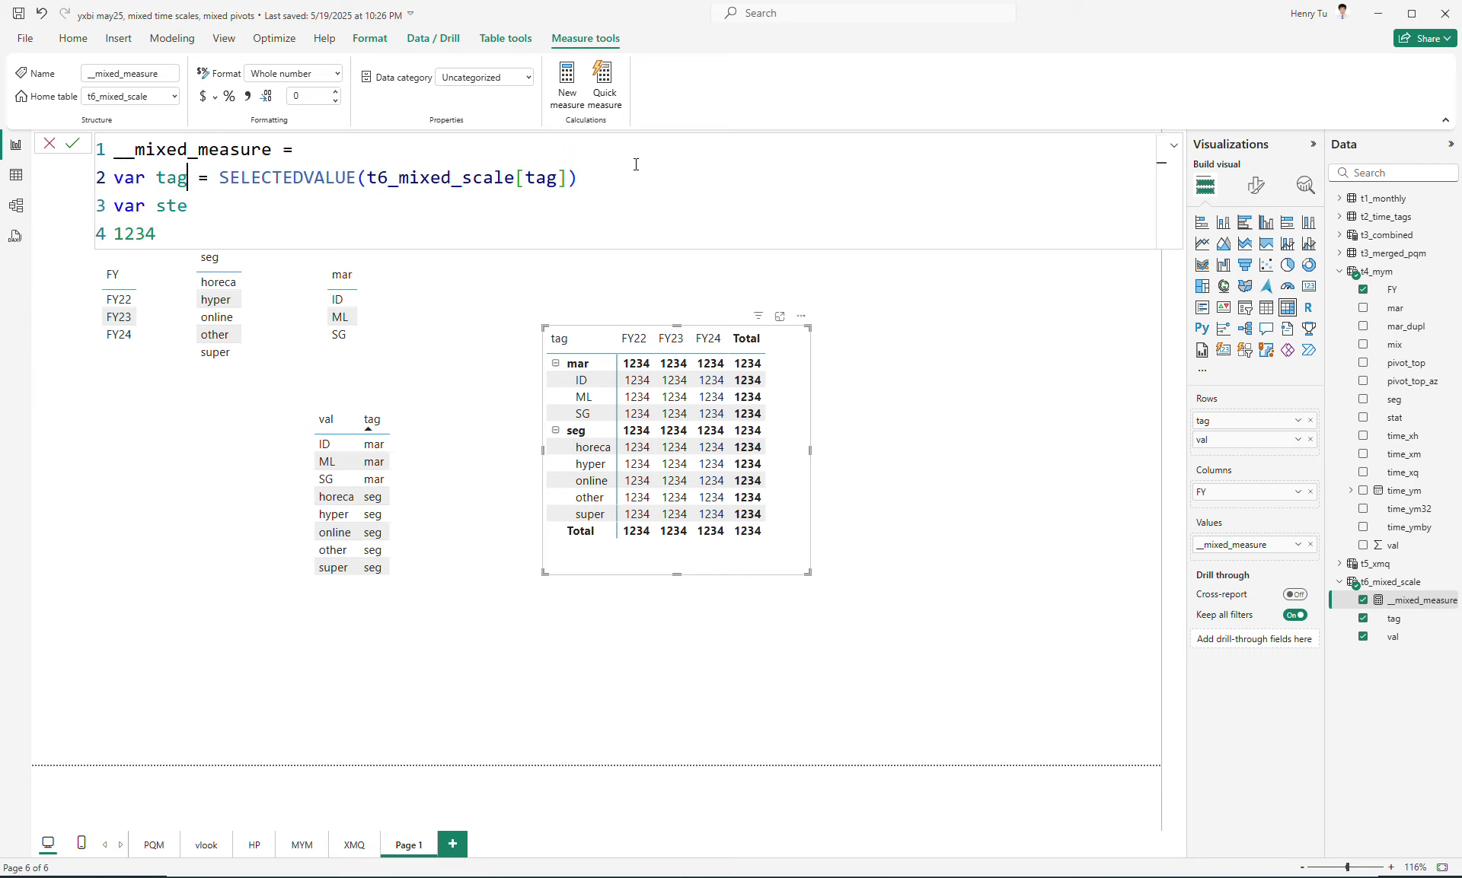
Complete the second variable as val = SELECTEDVALUE(t6_mixed_scale[val]).
{"action": "key", "text": "BackSpace"}
{"action": "key", "text": "BackSpace"}
{"action": "key", "text": "BackSpace"}
{"action": "type", "text": "val = sele"}
{"action": "key", "text": "Down"}
{"action": "key", "text": "Down"}
{"action": "key", "text": "Down"}
{"action": "key", "text": "Down"}
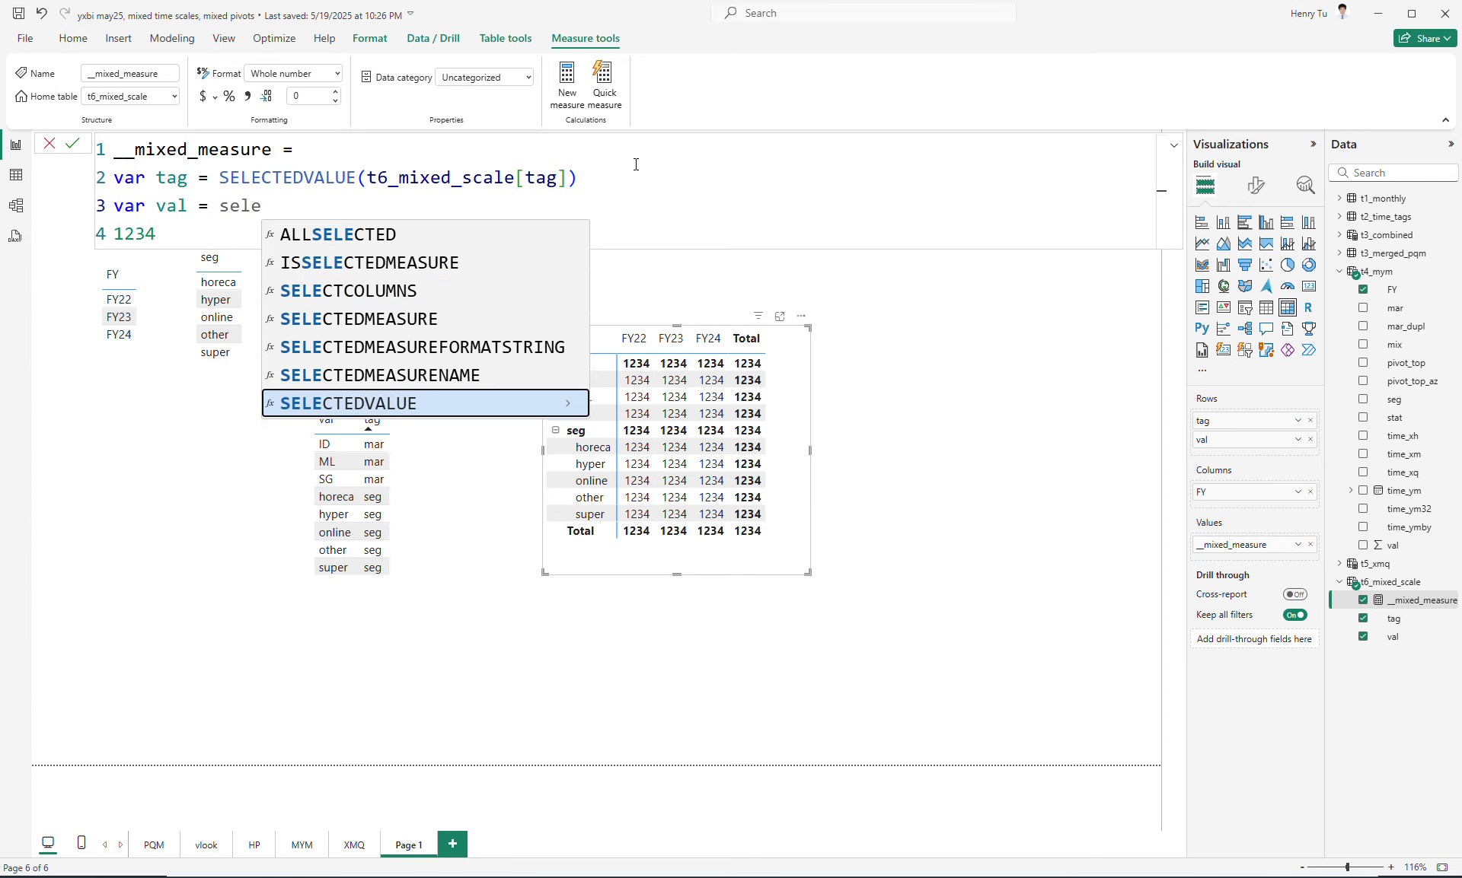
{"action": "key", "text": "Tab"}
{"action": "type", "text": "t6"}
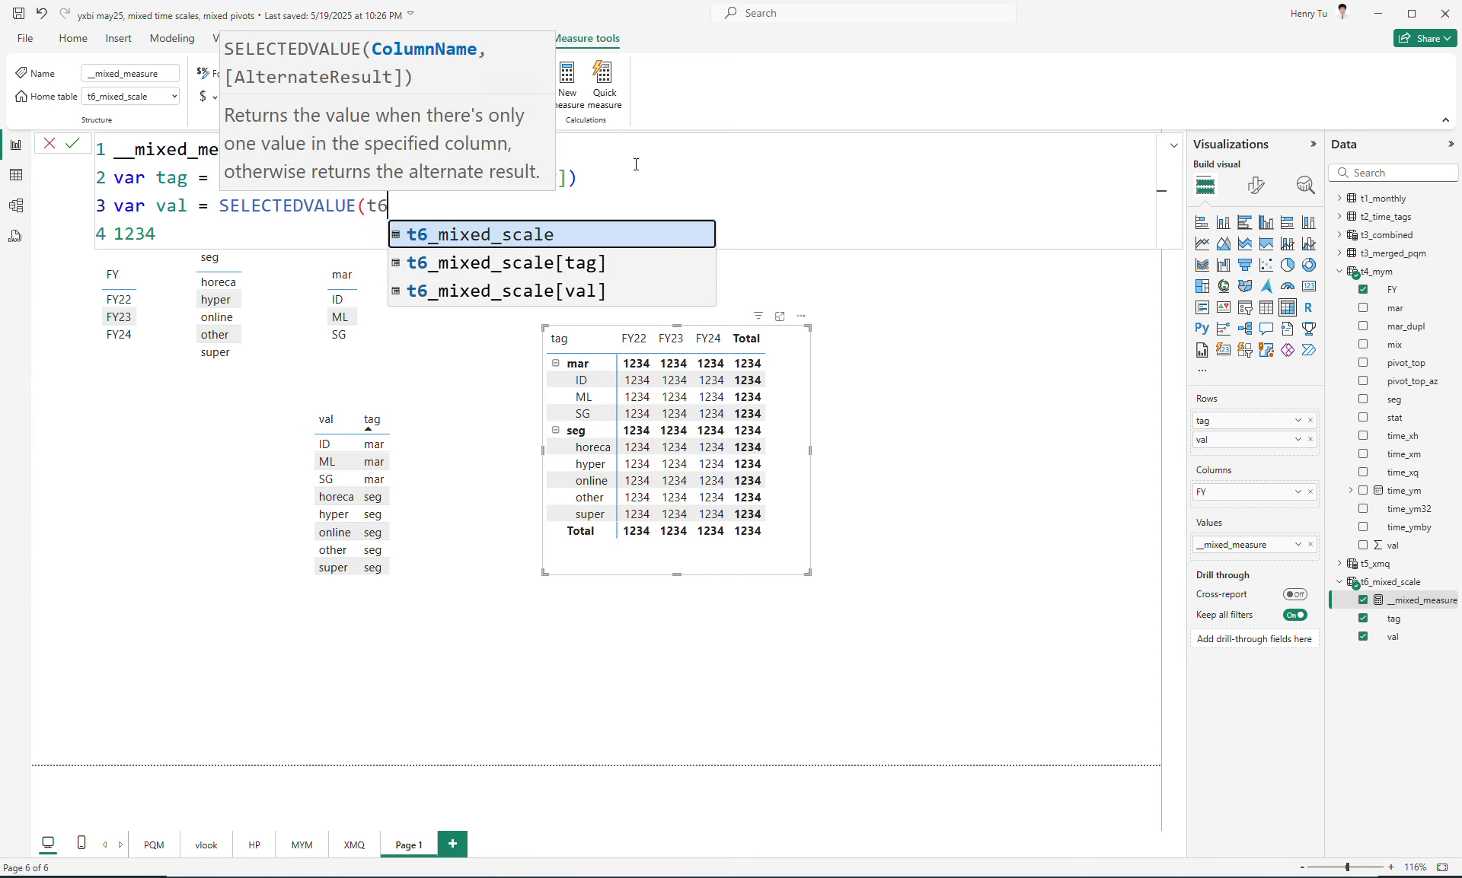
{"action": "key", "text": "Down"}
{"action": "key", "text": "Down"}
{"action": "key", "text": "Tab"}
{"action": "type", "text": ")"}
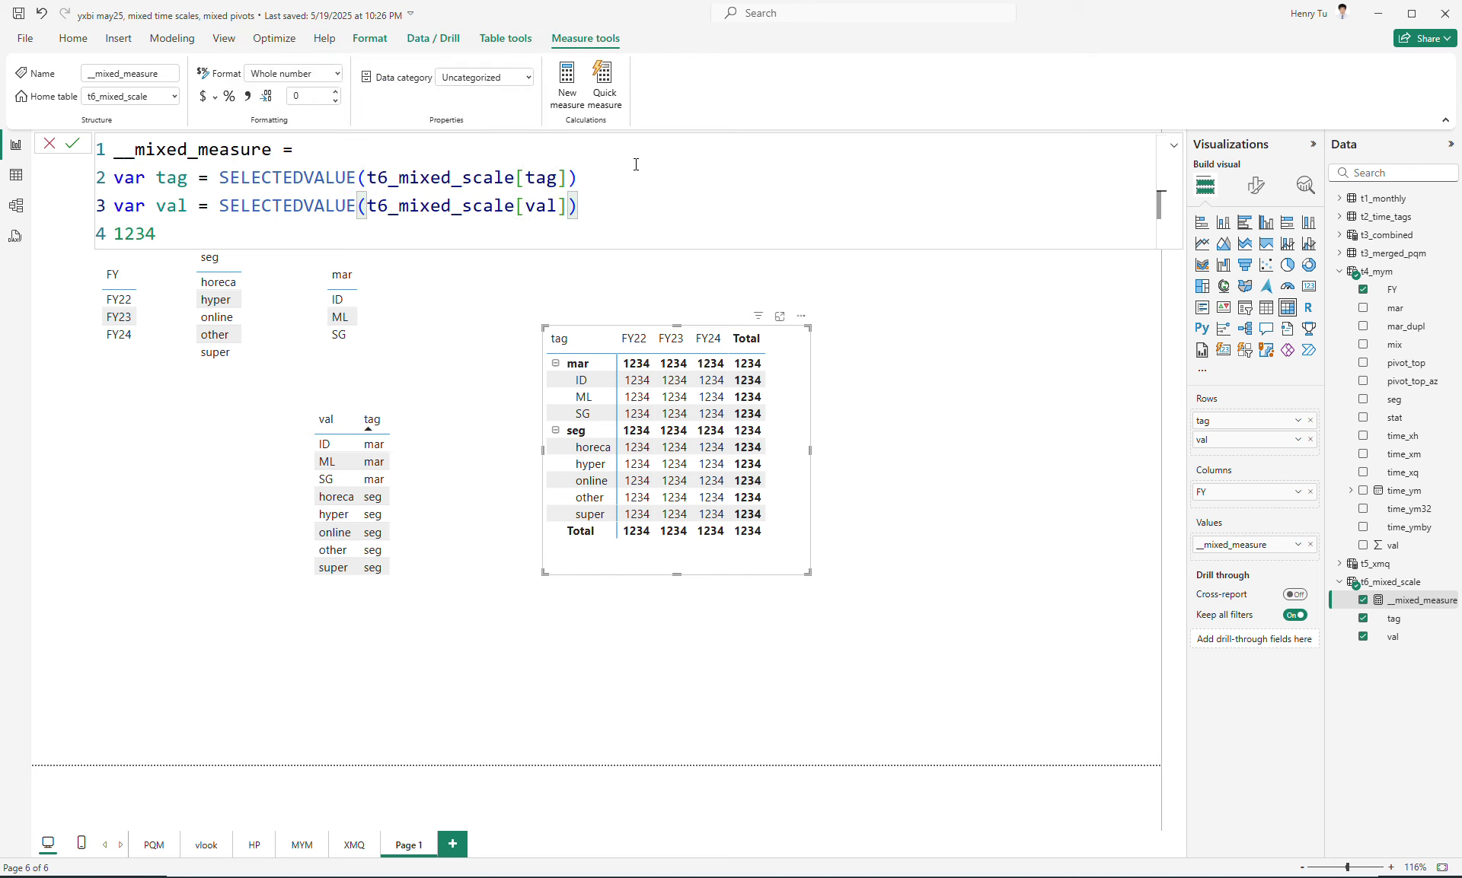
Begin a third variable s as an IF that tests whether tag equals "mar".
{"action": "key", "text": "shift+Return"}
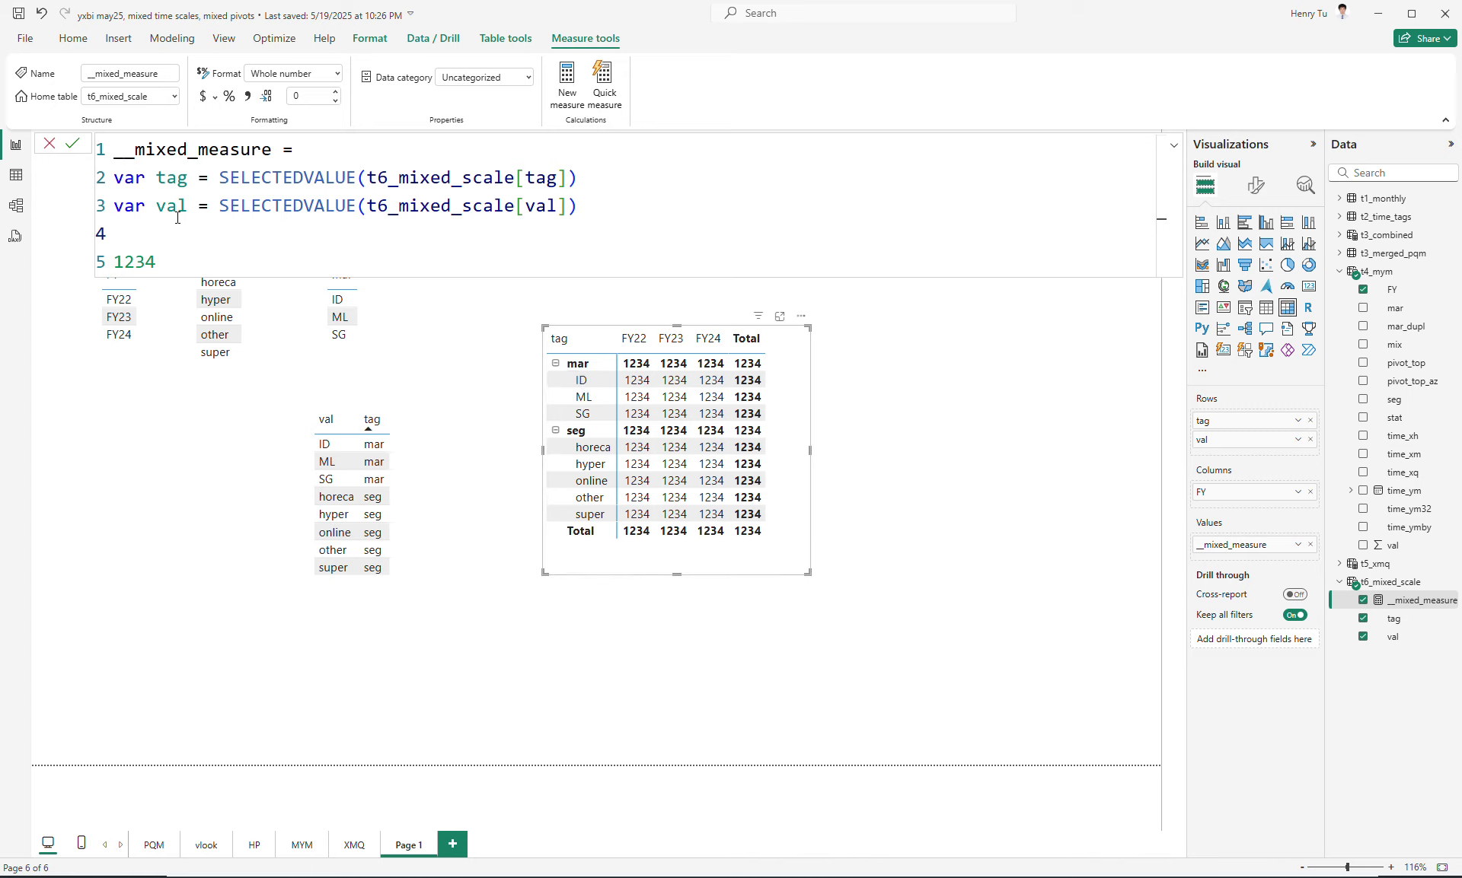
{"action": "type", "text": "if("}
{"action": "key", "text": "BackSpace"}
{"action": "key", "text": "BackSpace"}
{"action": "key", "text": "BackSpace"}
{"action": "type", "text": "var sum"}
{"action": "key", "text": "BackSpace"}
{"action": "key", "text": "BackSpace"}
{"action": "key", "text": "BackSpace"}
{"action": "key", "text": "BackSpace"}
{"action": "type", "text": "s = if(tag"}
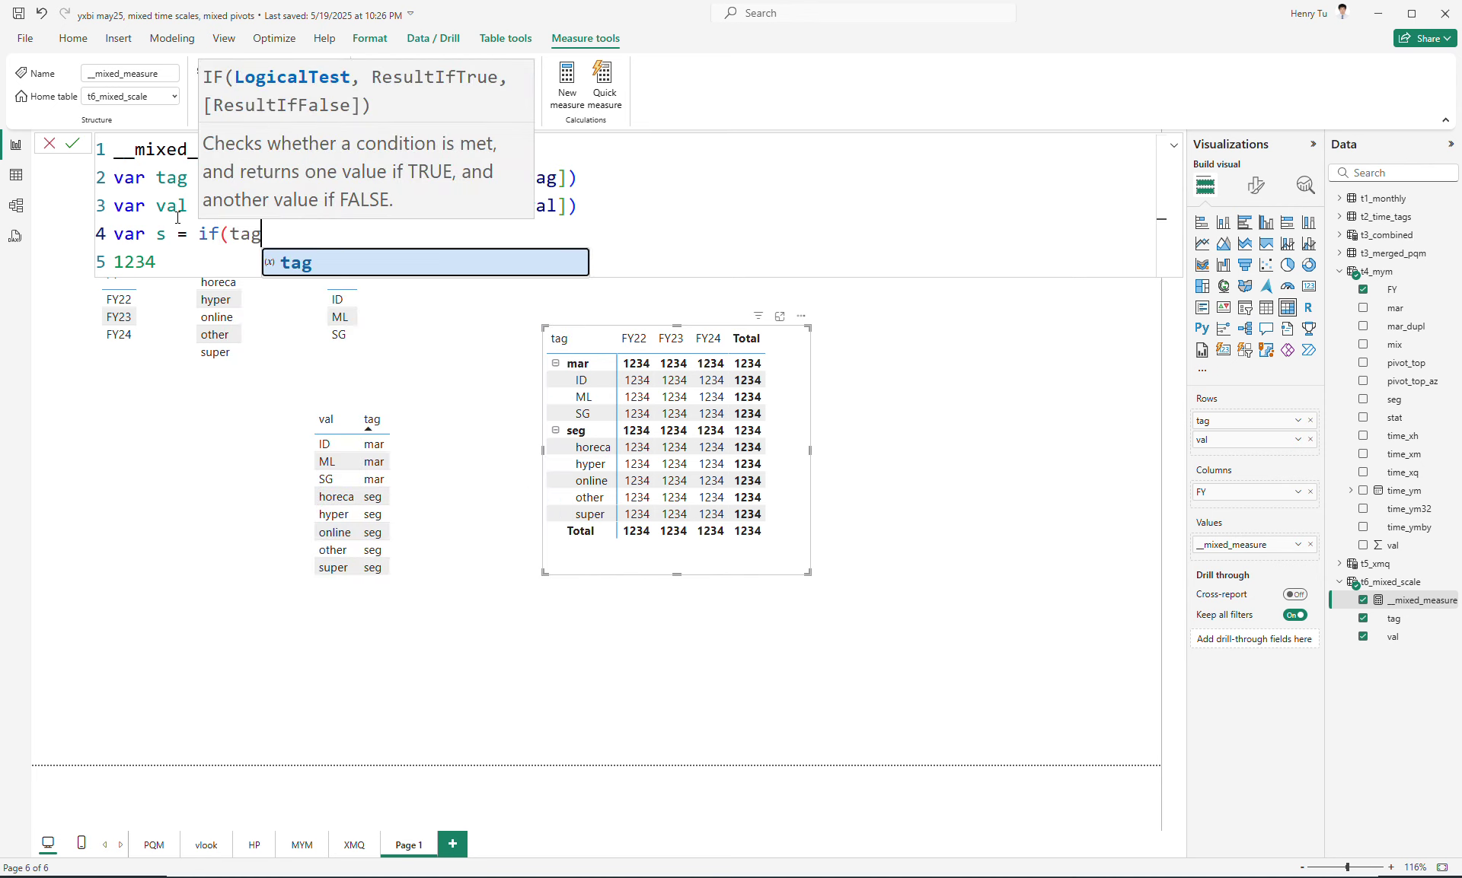
{"action": "type", "text": "="}
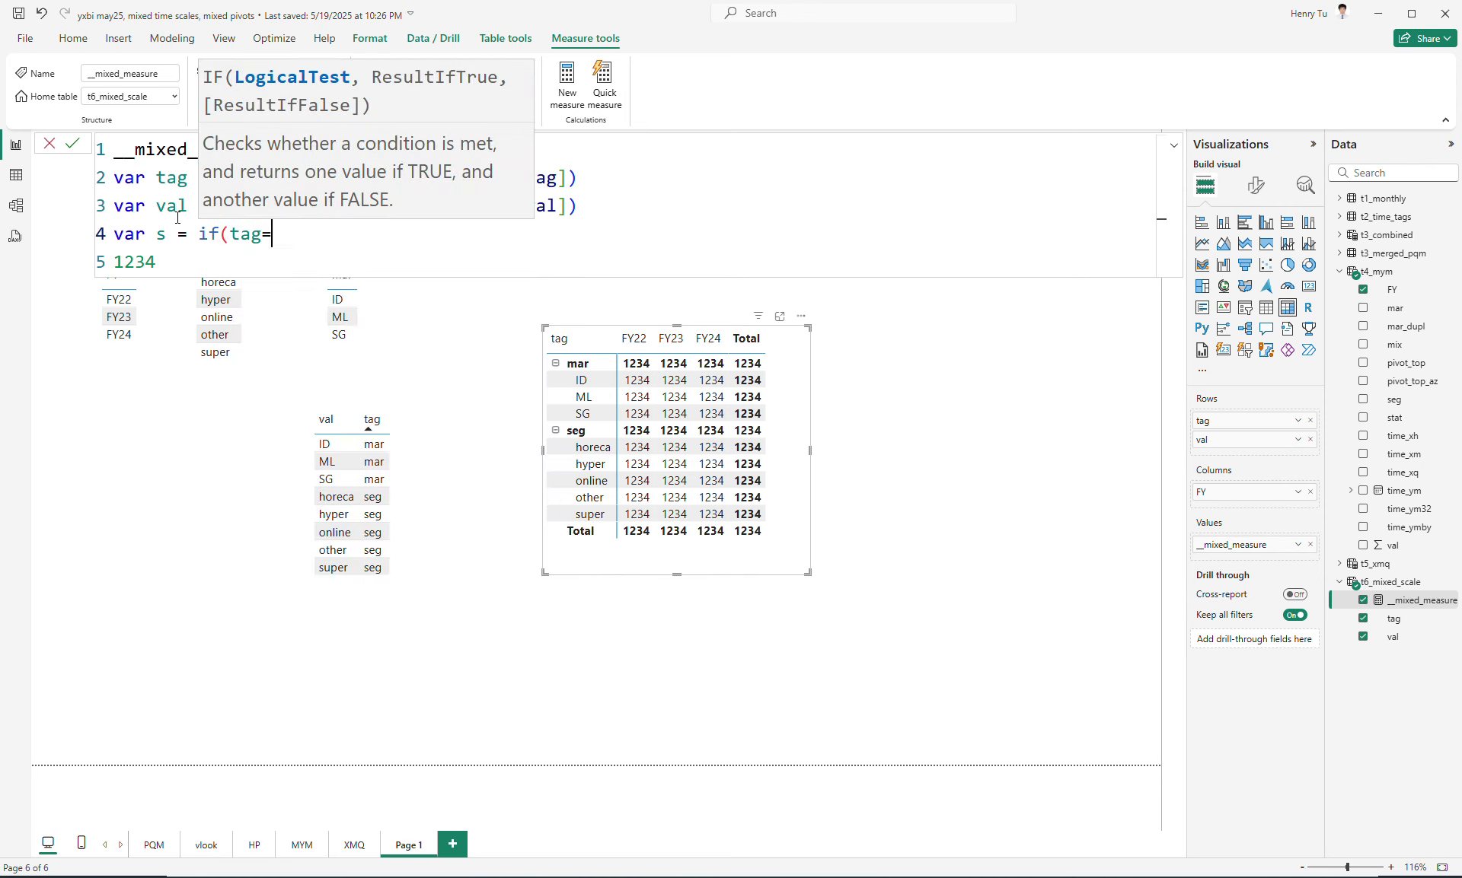
{"action": "type", "text": "\"mar\", "}
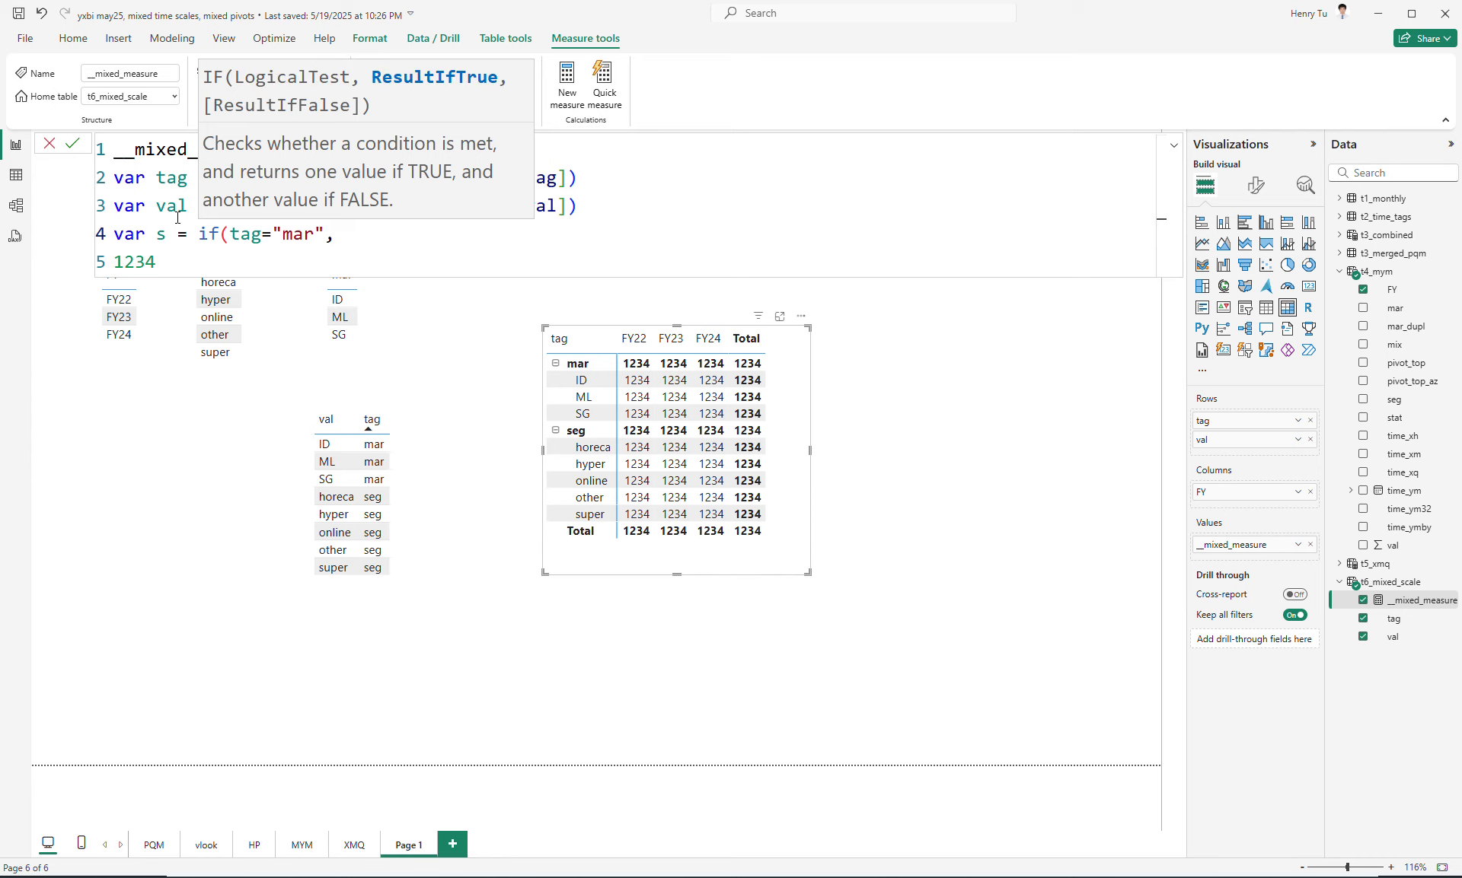
Enter sumx(FILTER(t4_mym, [mar]=val), [val]) as the IF's result when true.
{"action": "type", "text": "sumx(fi"}
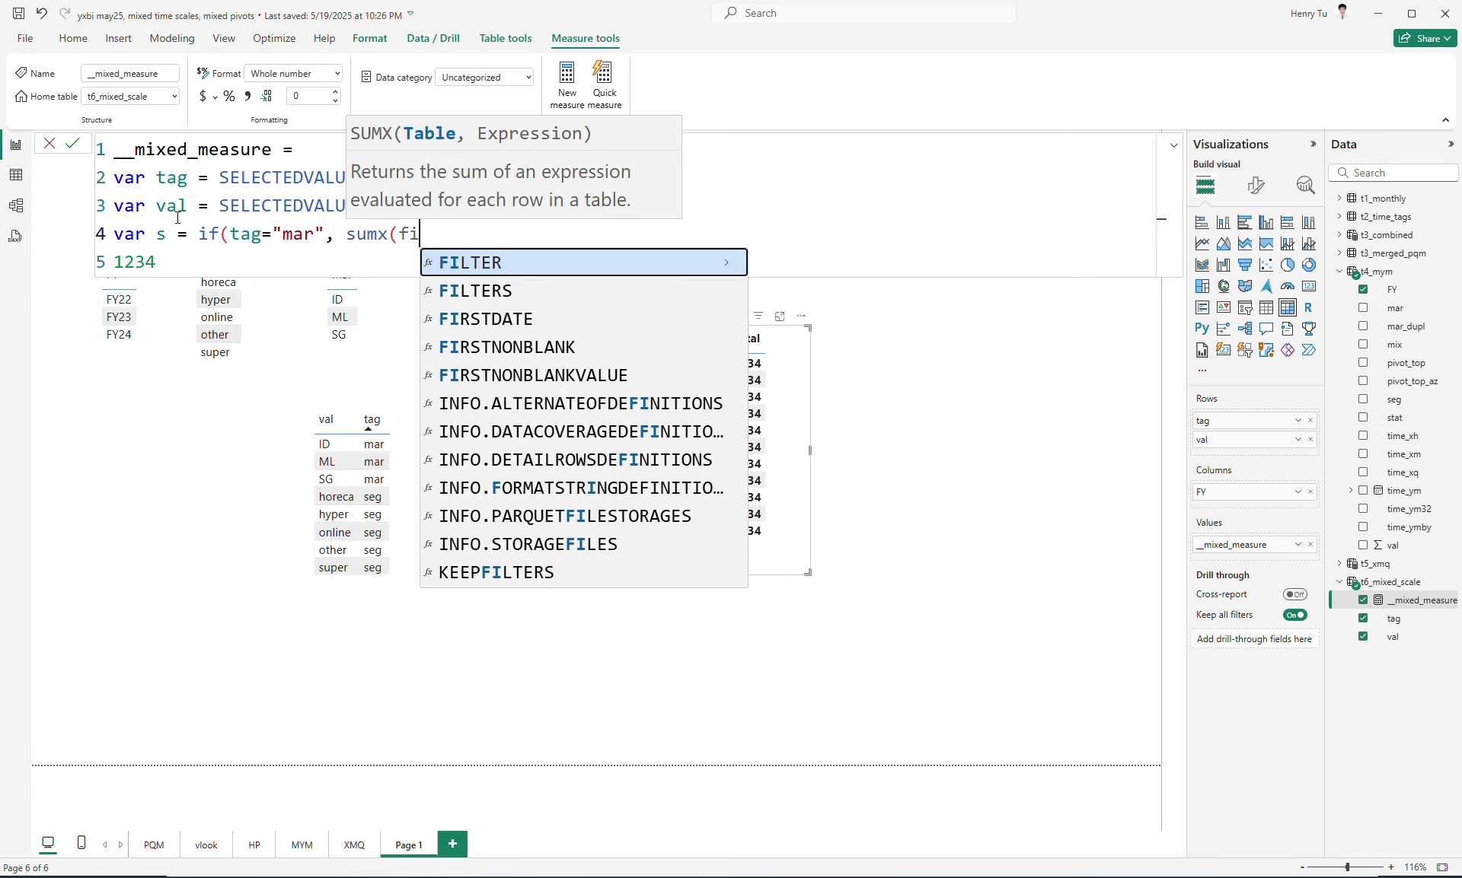
{"action": "key", "text": "Tab"}
{"action": "type", "text": "t"}
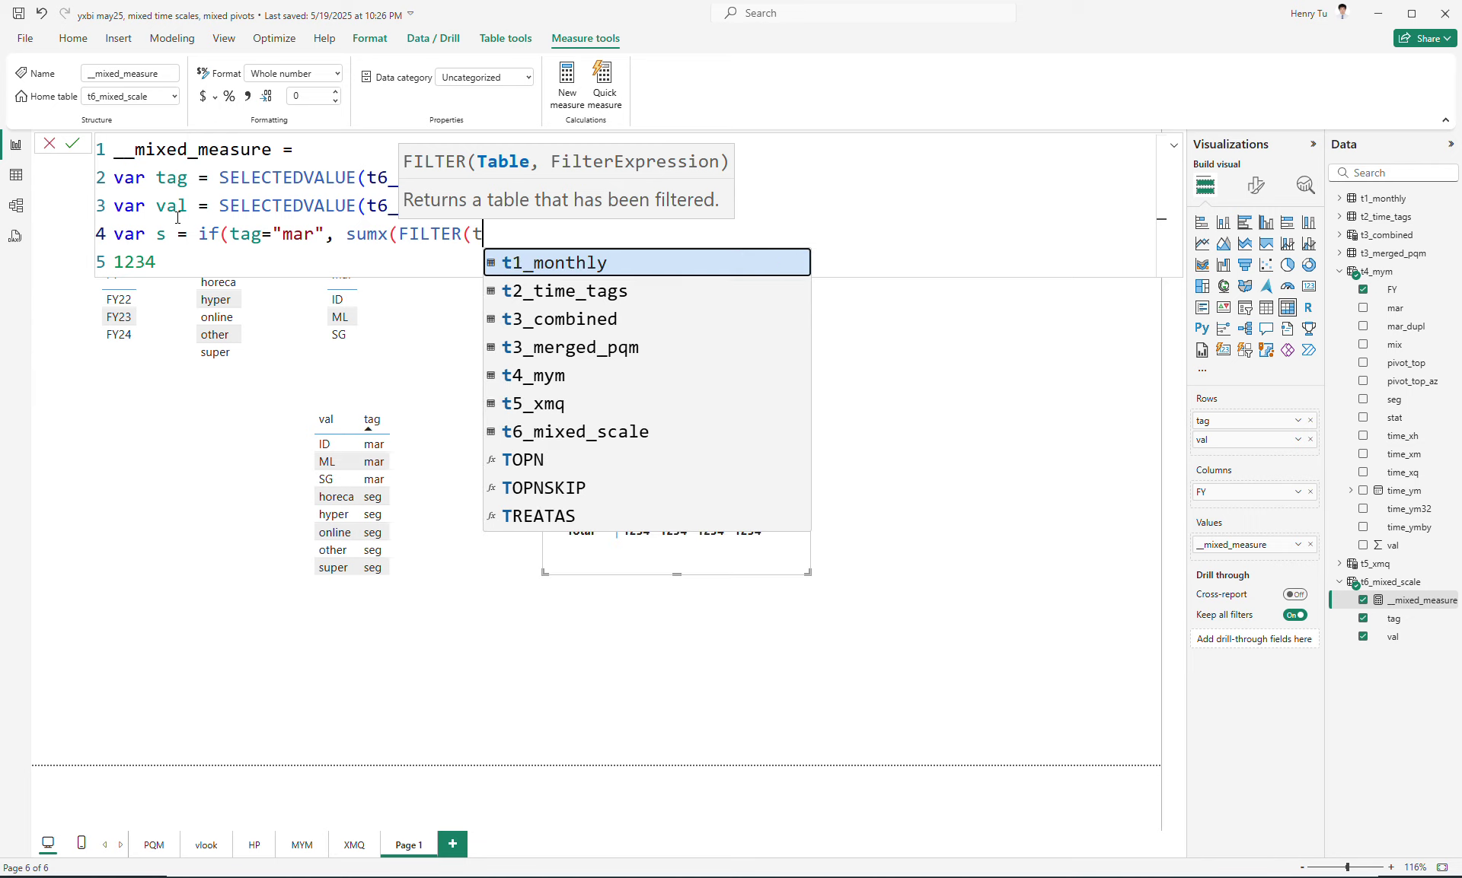
{"action": "type", "text": "4_mym, "}
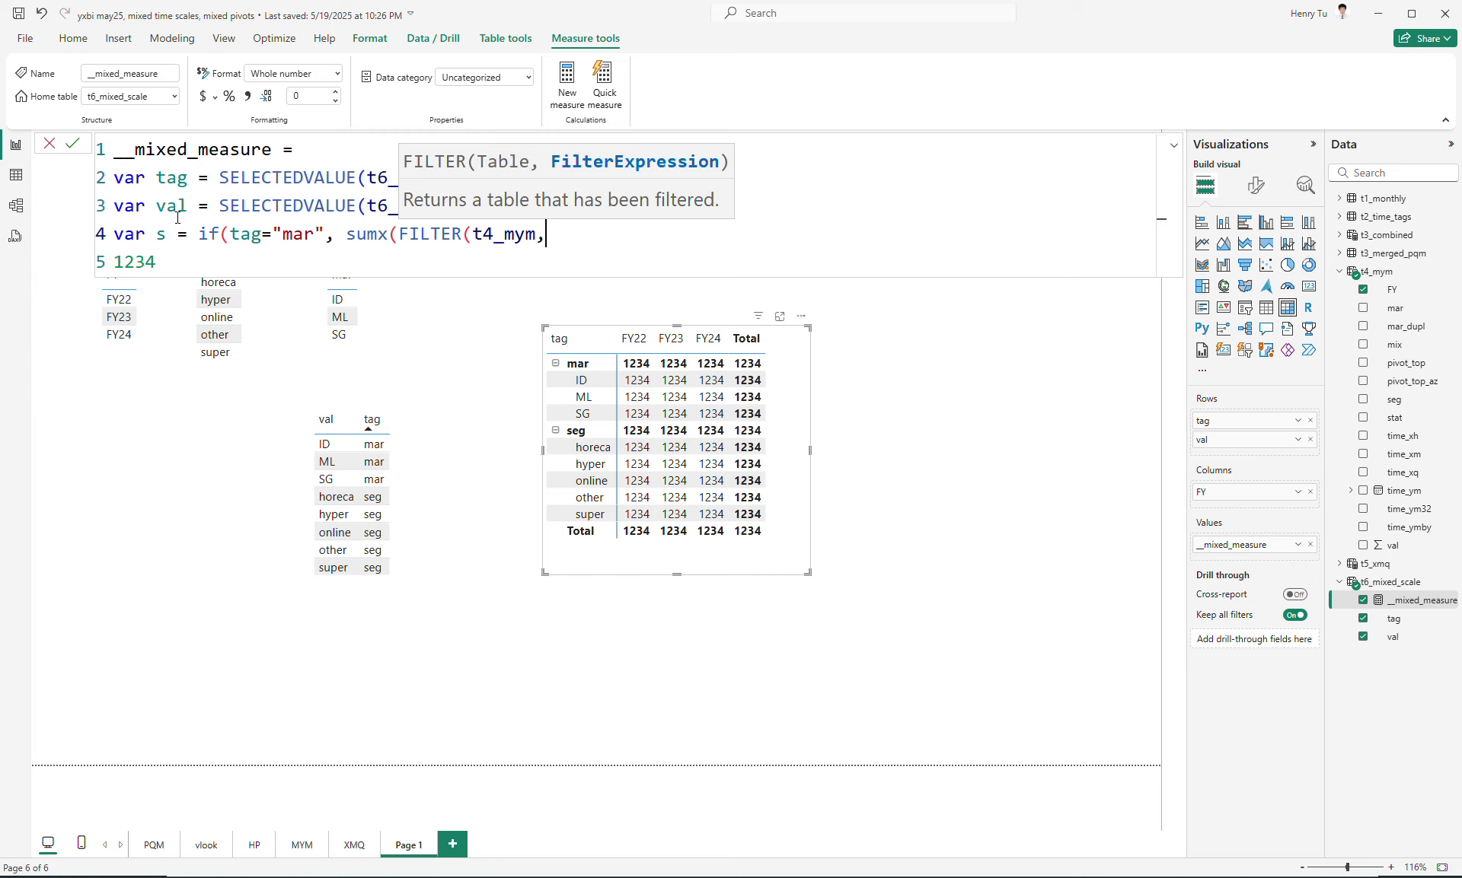
{"action": "type", "text": "[mar]=val)"}
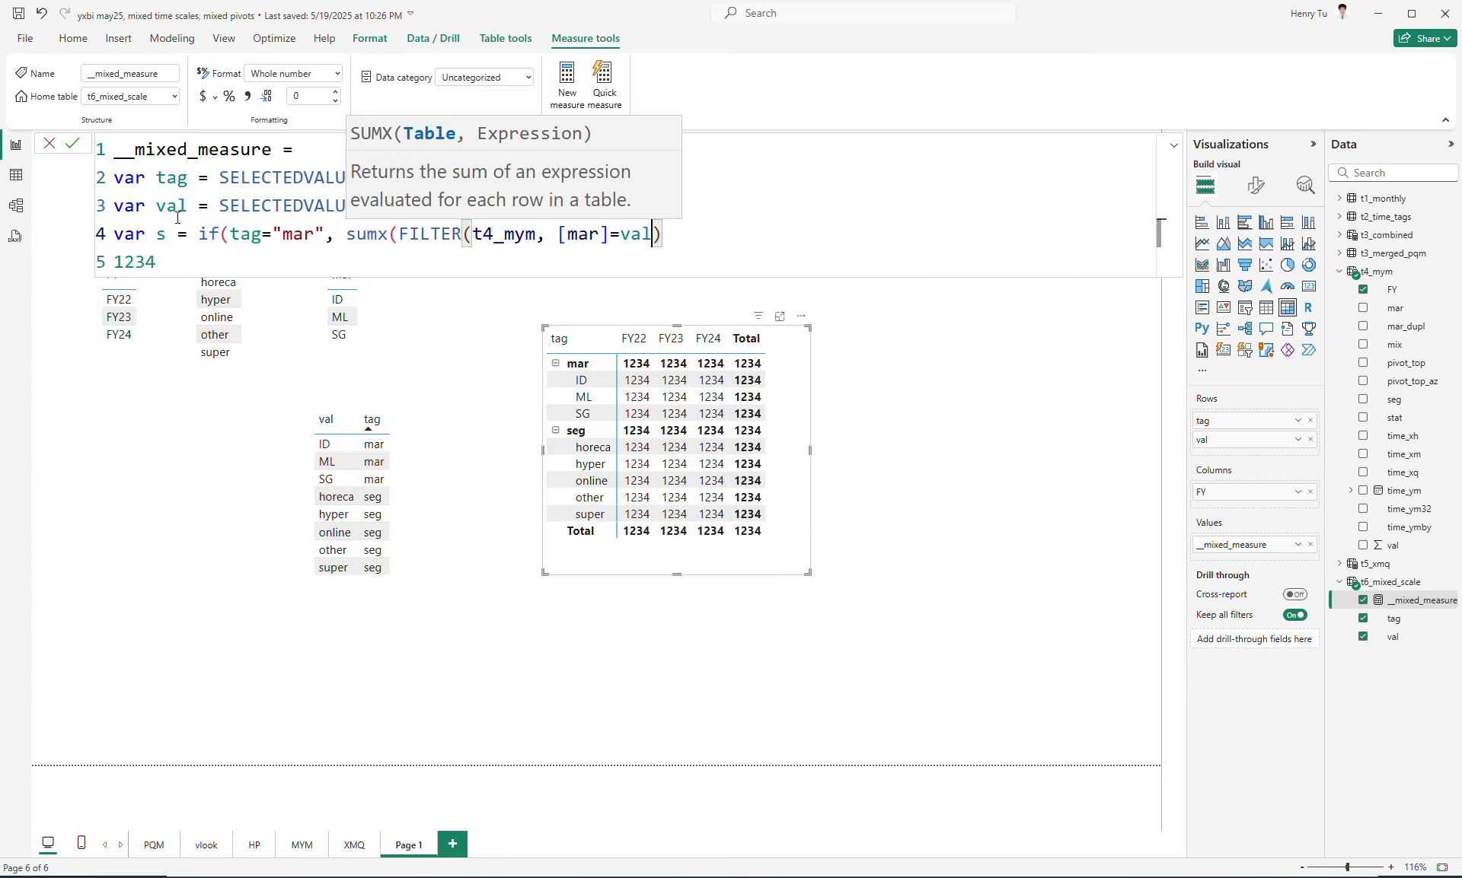
{"action": "key", "text": "Left"}
{"action": "key", "text": "Right"}
{"action": "type", "text": ", [v"}
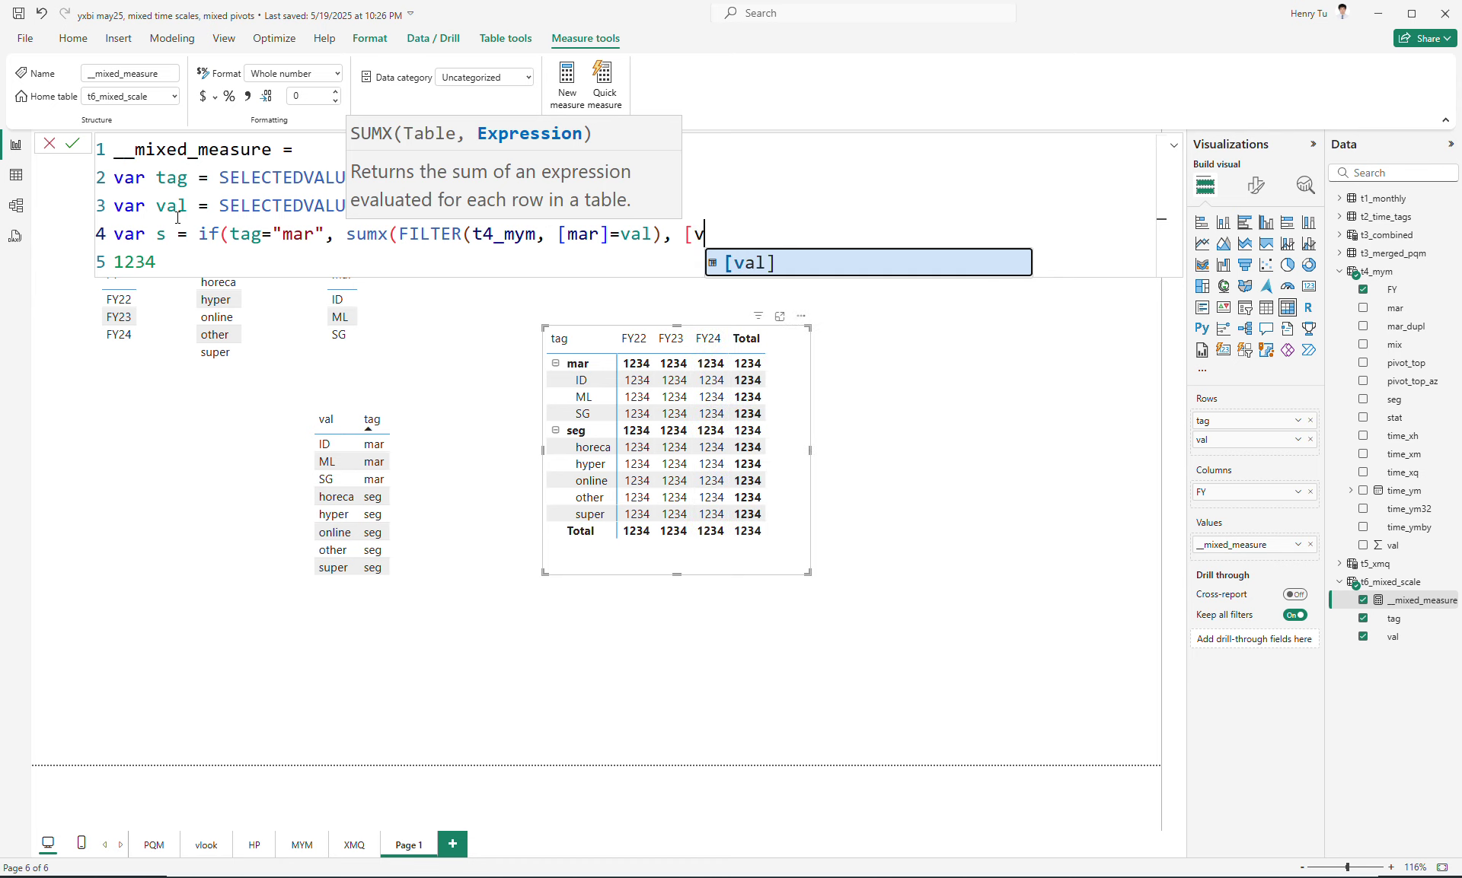
{"action": "key", "text": "Tab"}
{"action": "type", "text": ")"}
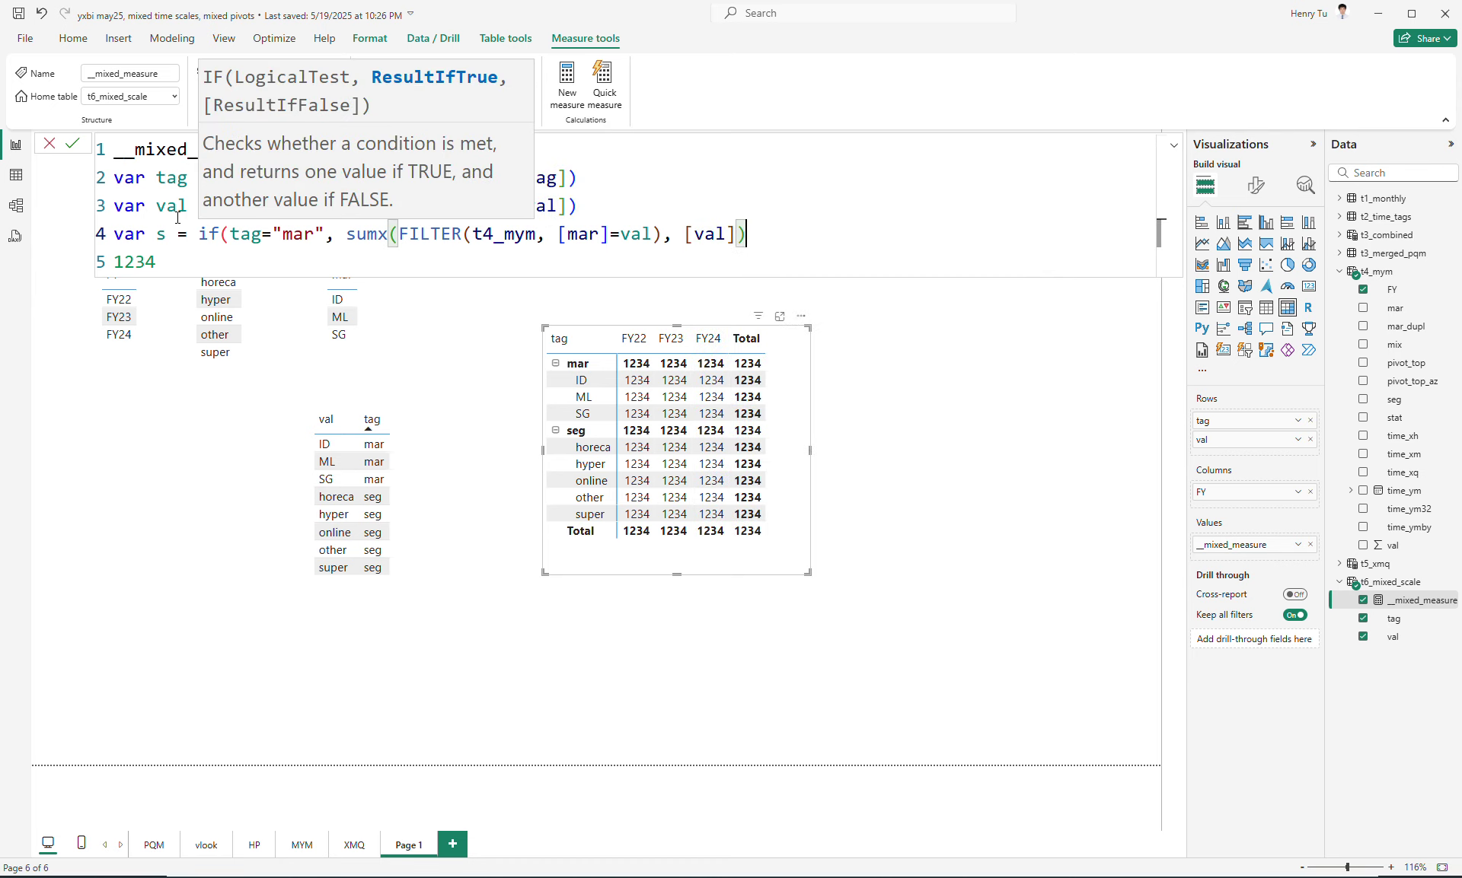
Rename the val variable to sel and use sel in the FILTER condition on [mar].
{"action": "key", "text": "Left"}
{"action": "key", "text": "Home"}
{"action": "key", "text": "Down"}
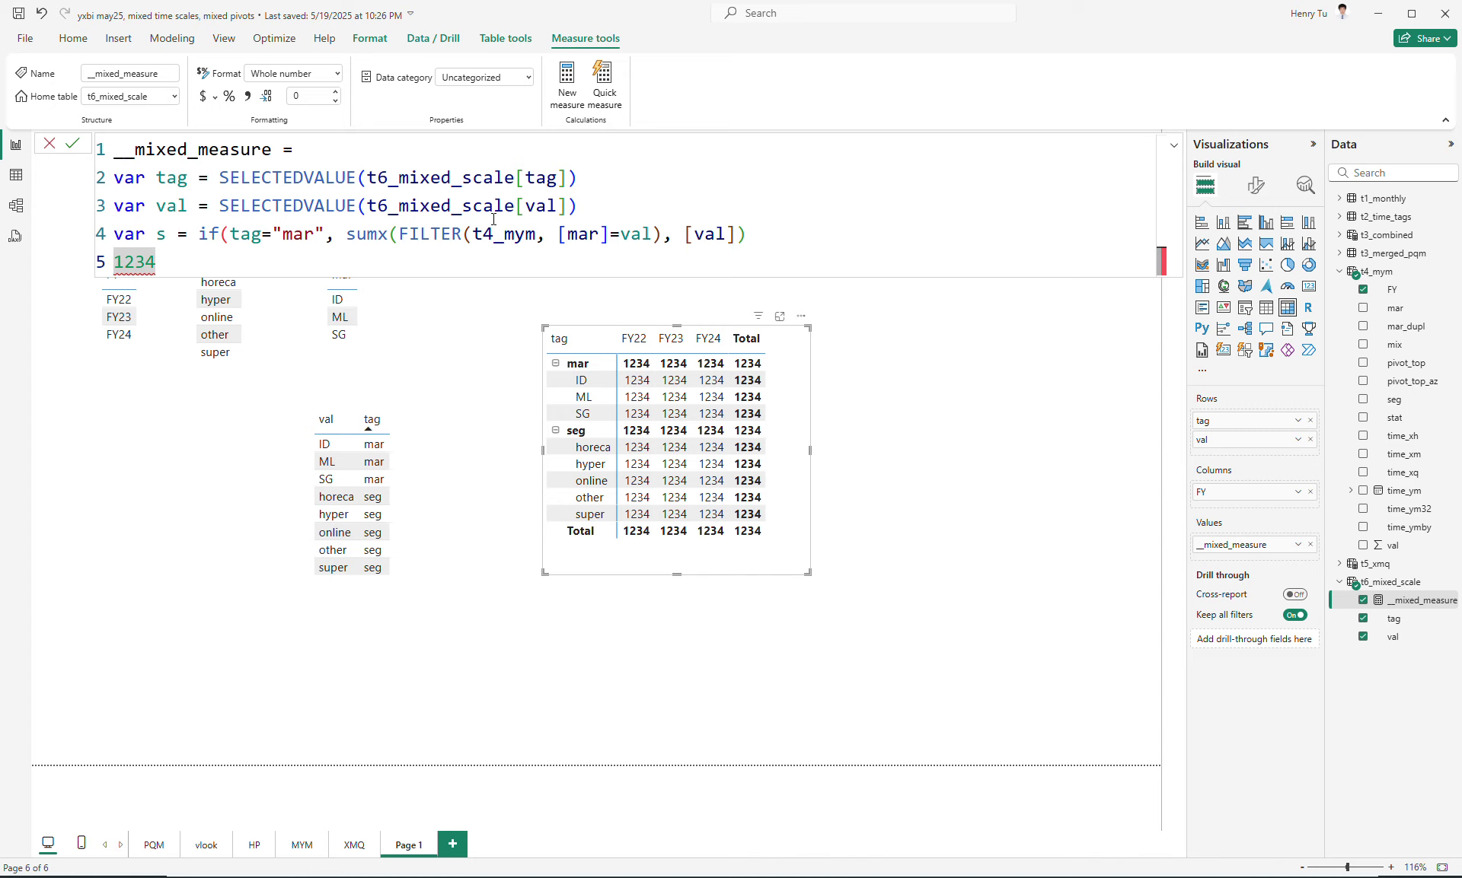
{"action": "left_click", "coordinate": [634, 271]}
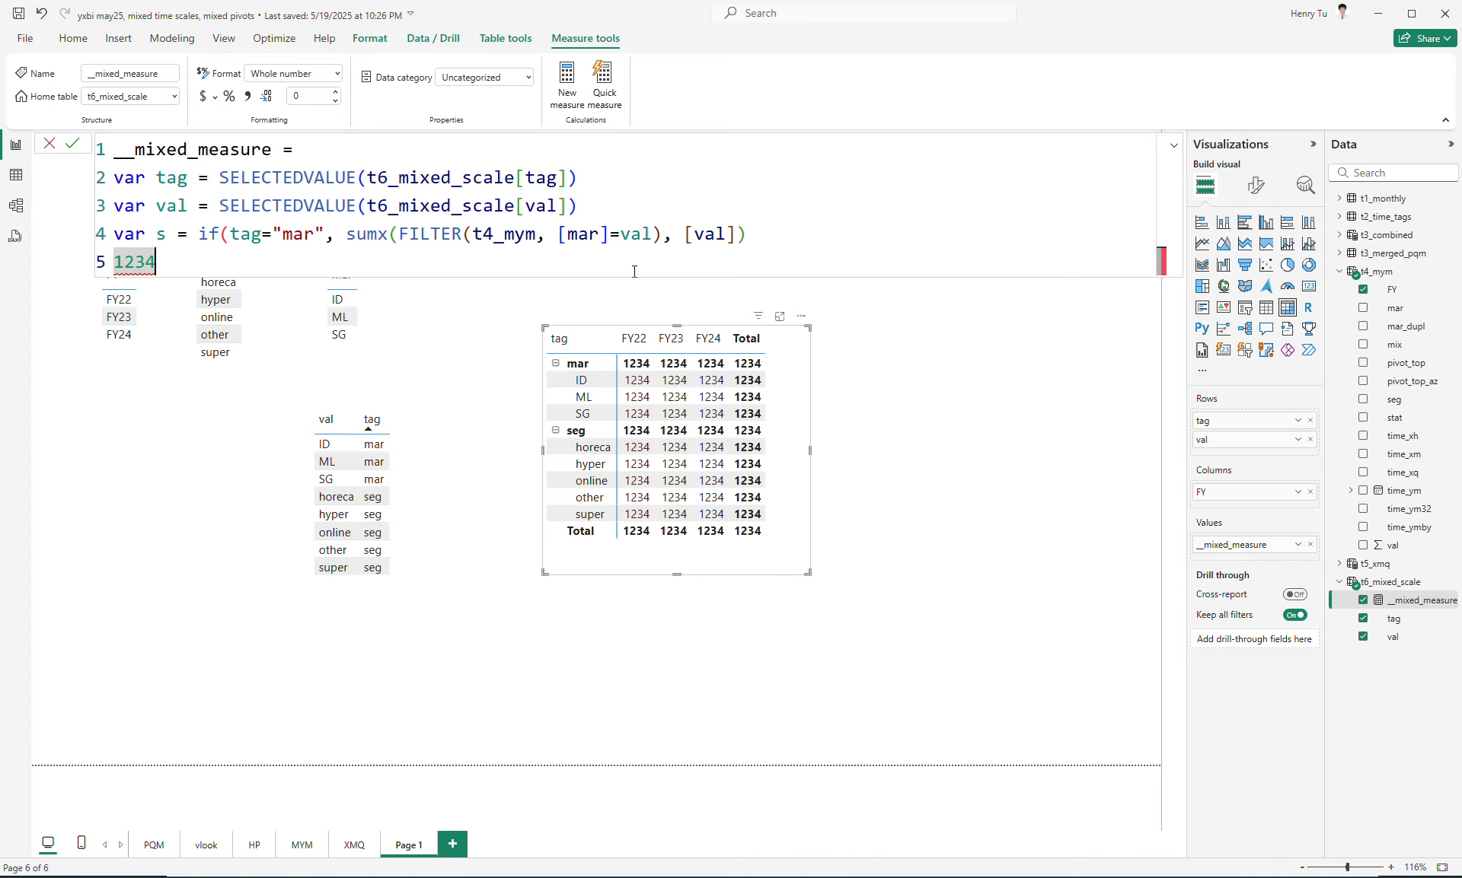
{"action": "double_click", "coordinate": [161, 203]}
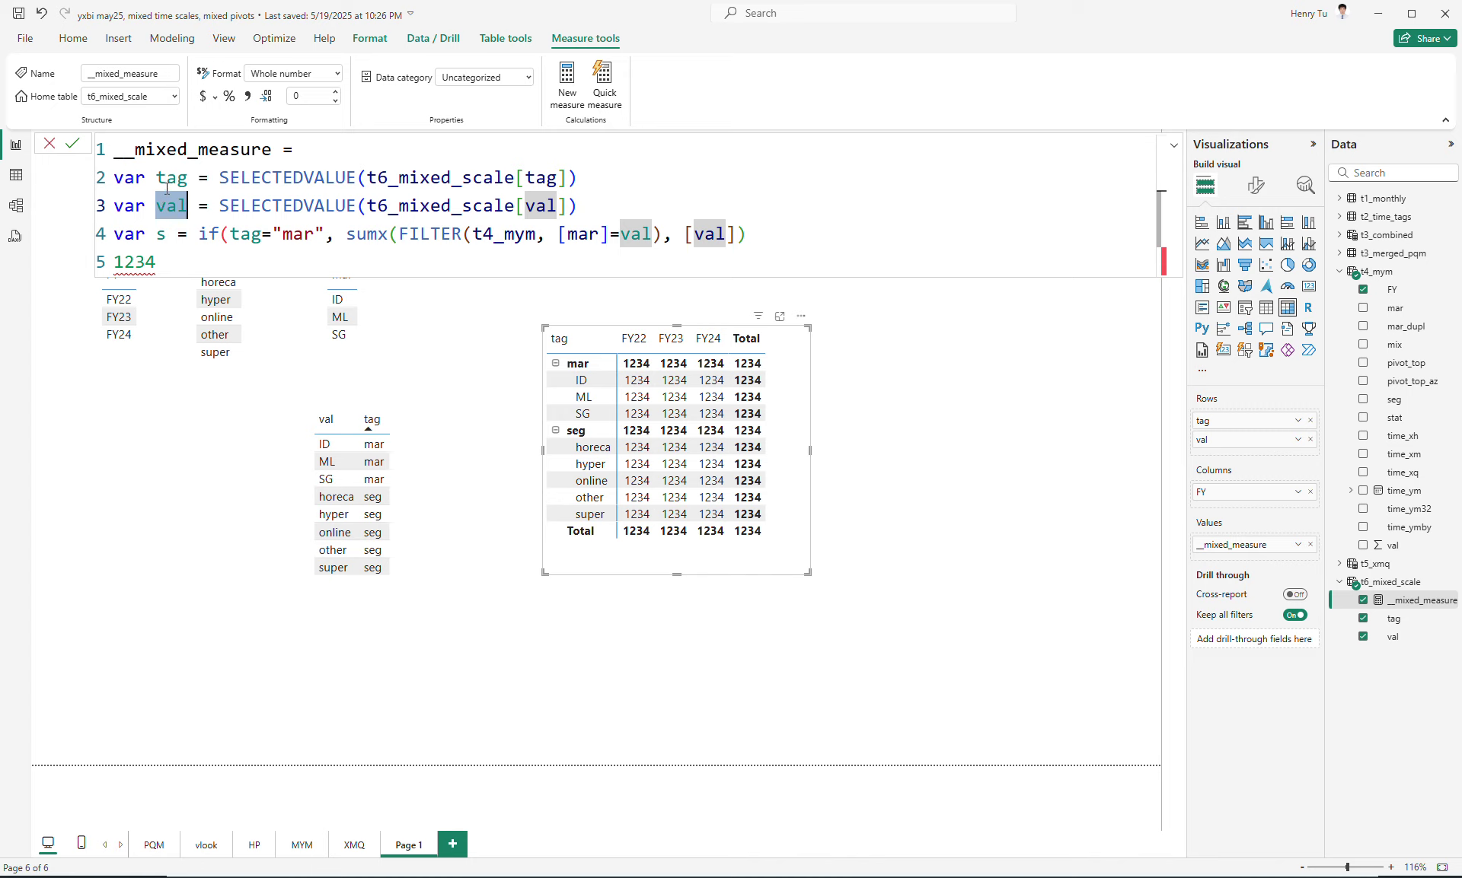
{"action": "double_click", "coordinate": [168, 180]}
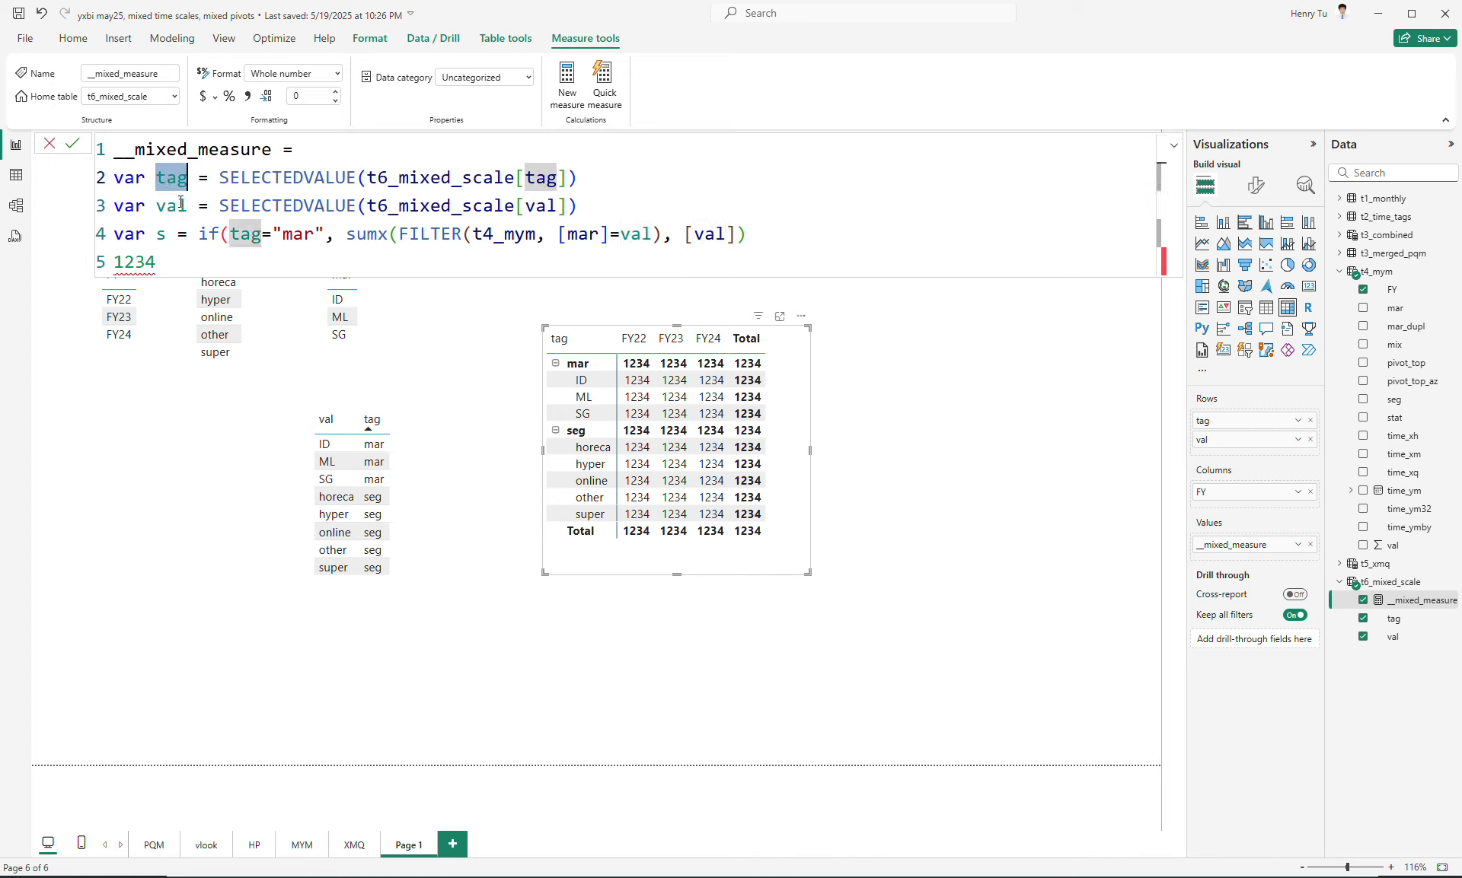
{"action": "double_click", "coordinate": [172, 205]}
{"action": "type", "text": "sel"}
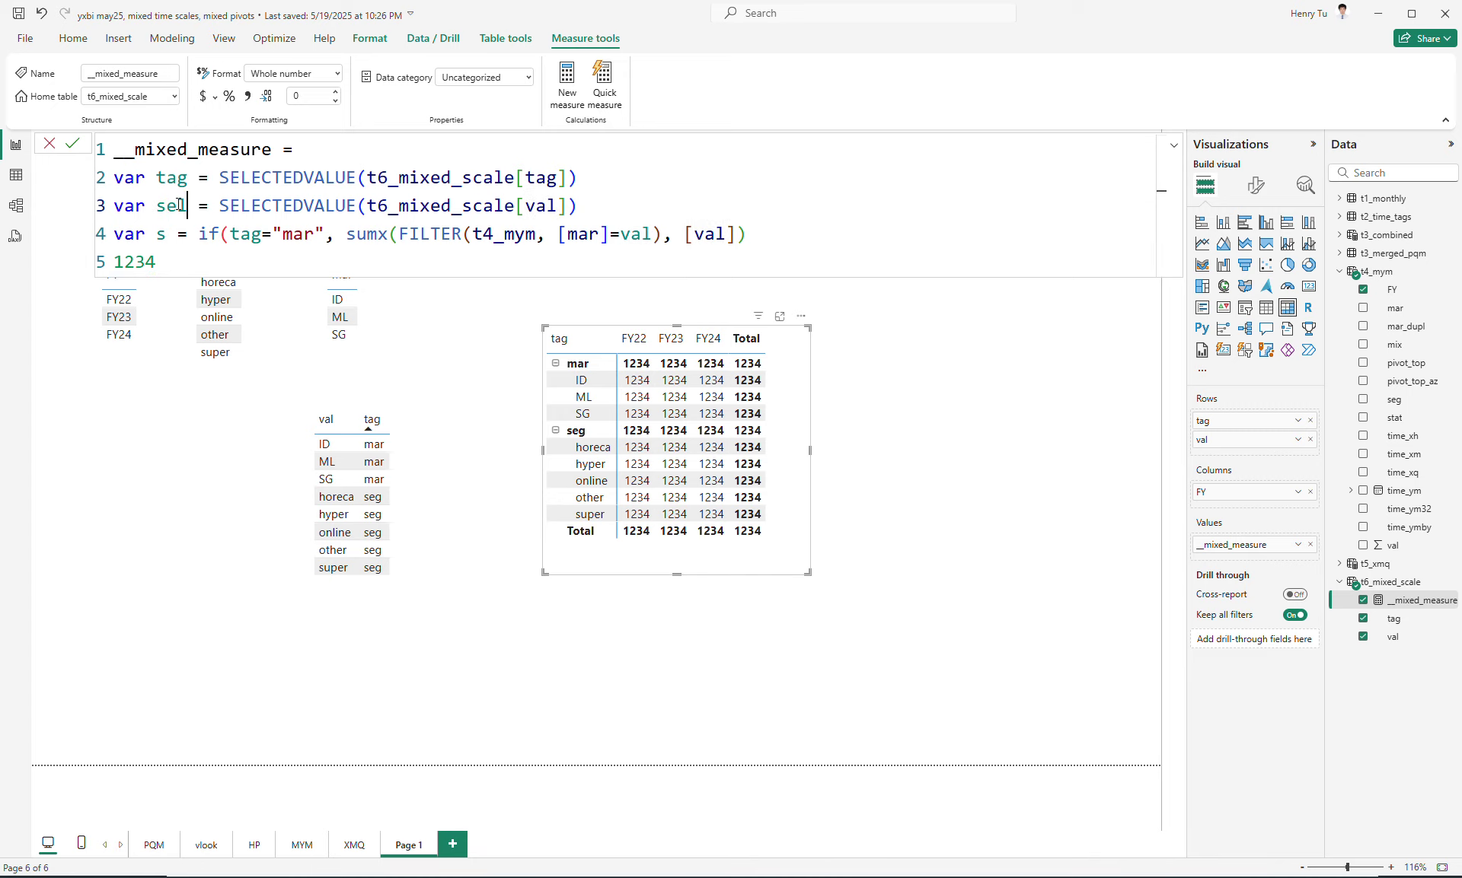
{"action": "double_click", "coordinate": [650, 236]}
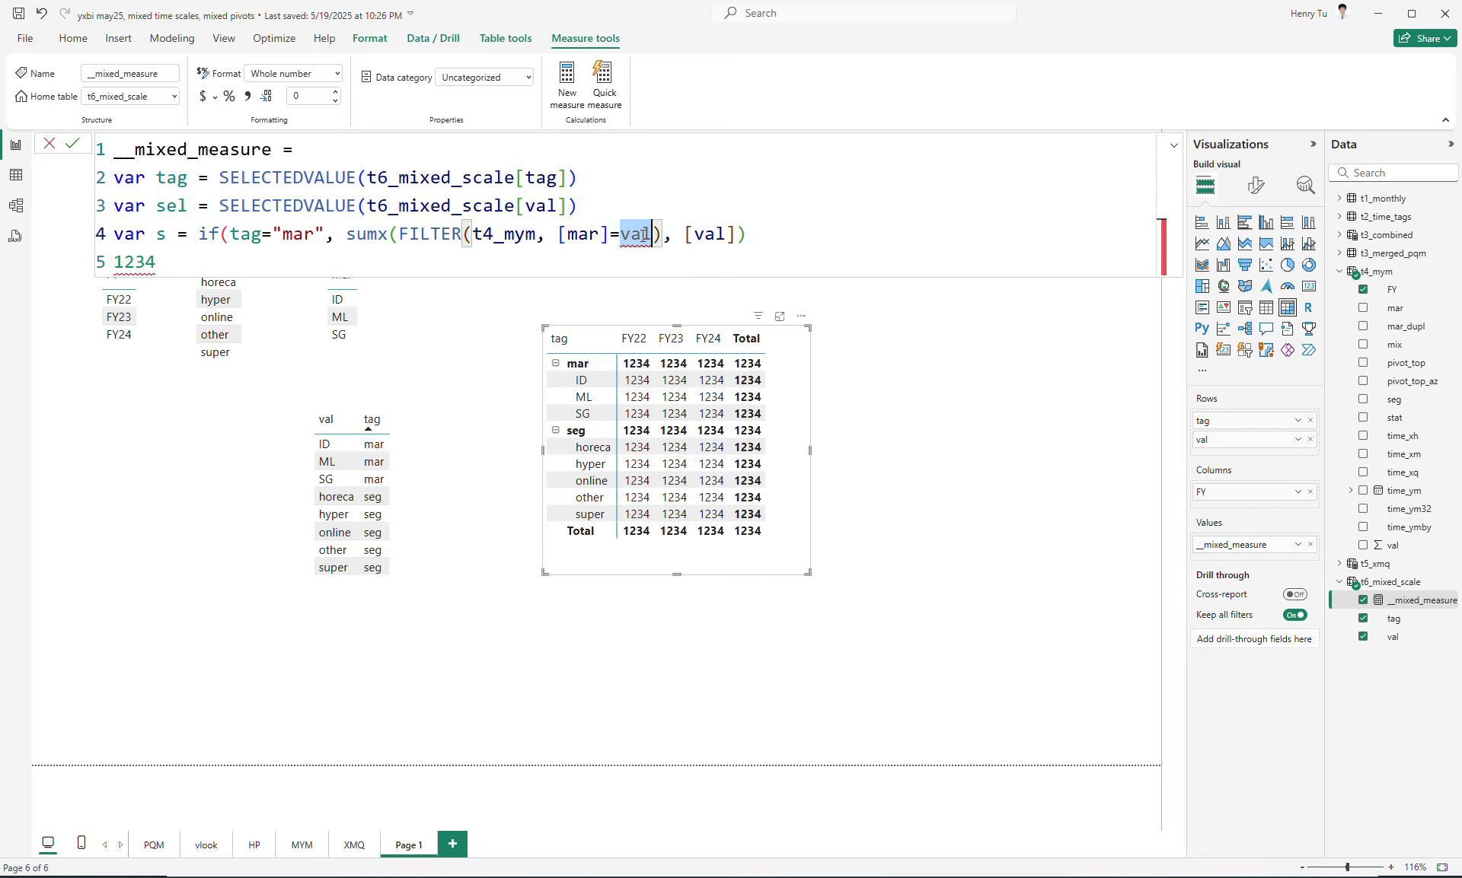
{"action": "type", "text": "sel"}
{"action": "key", "text": "Escape"}
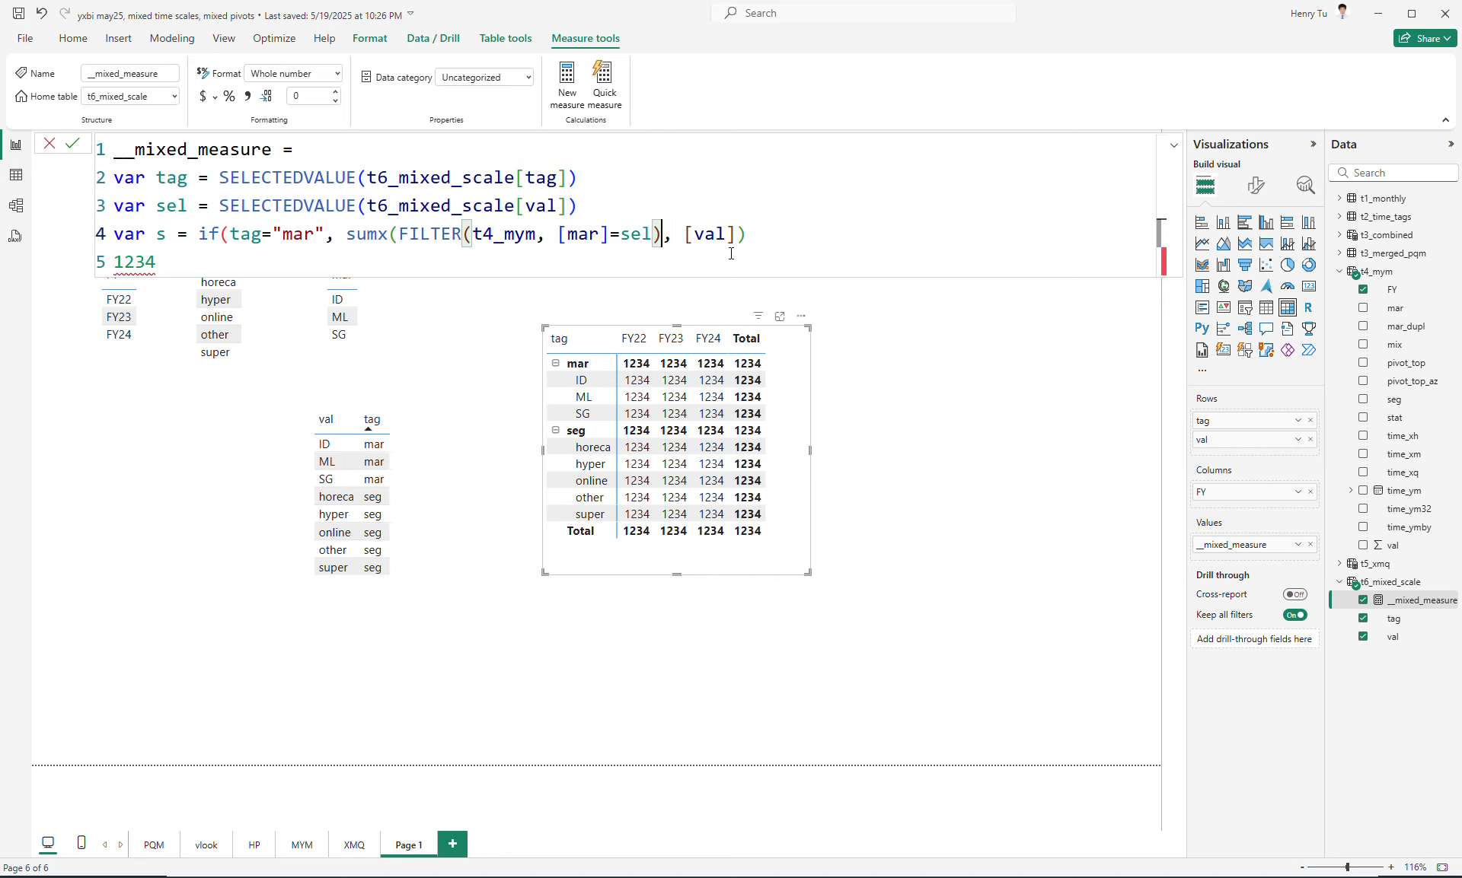
Copy the sumx expression in as the IF's false result and move both results onto a new line.
{"action": "left_click", "coordinate": [776, 237]}
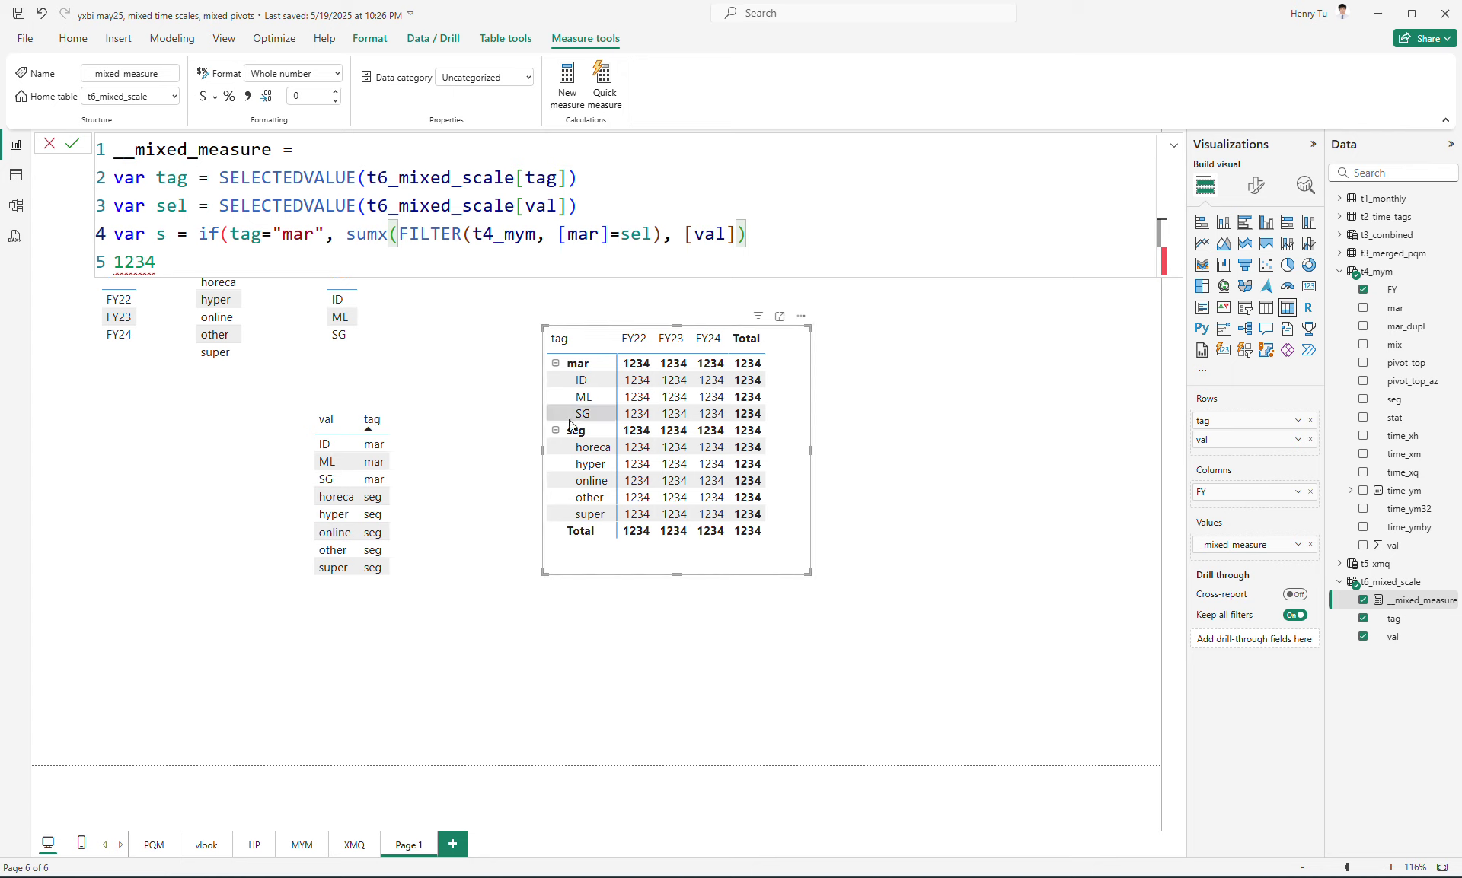
{"action": "left_click", "coordinate": [344, 233], "text": "shift"}
{"action": "key", "text": "ctrl+c"}
{"action": "key", "text": "End"}
{"action": "type", "text": ","}
{"action": "key", "text": "ctrl+v"}
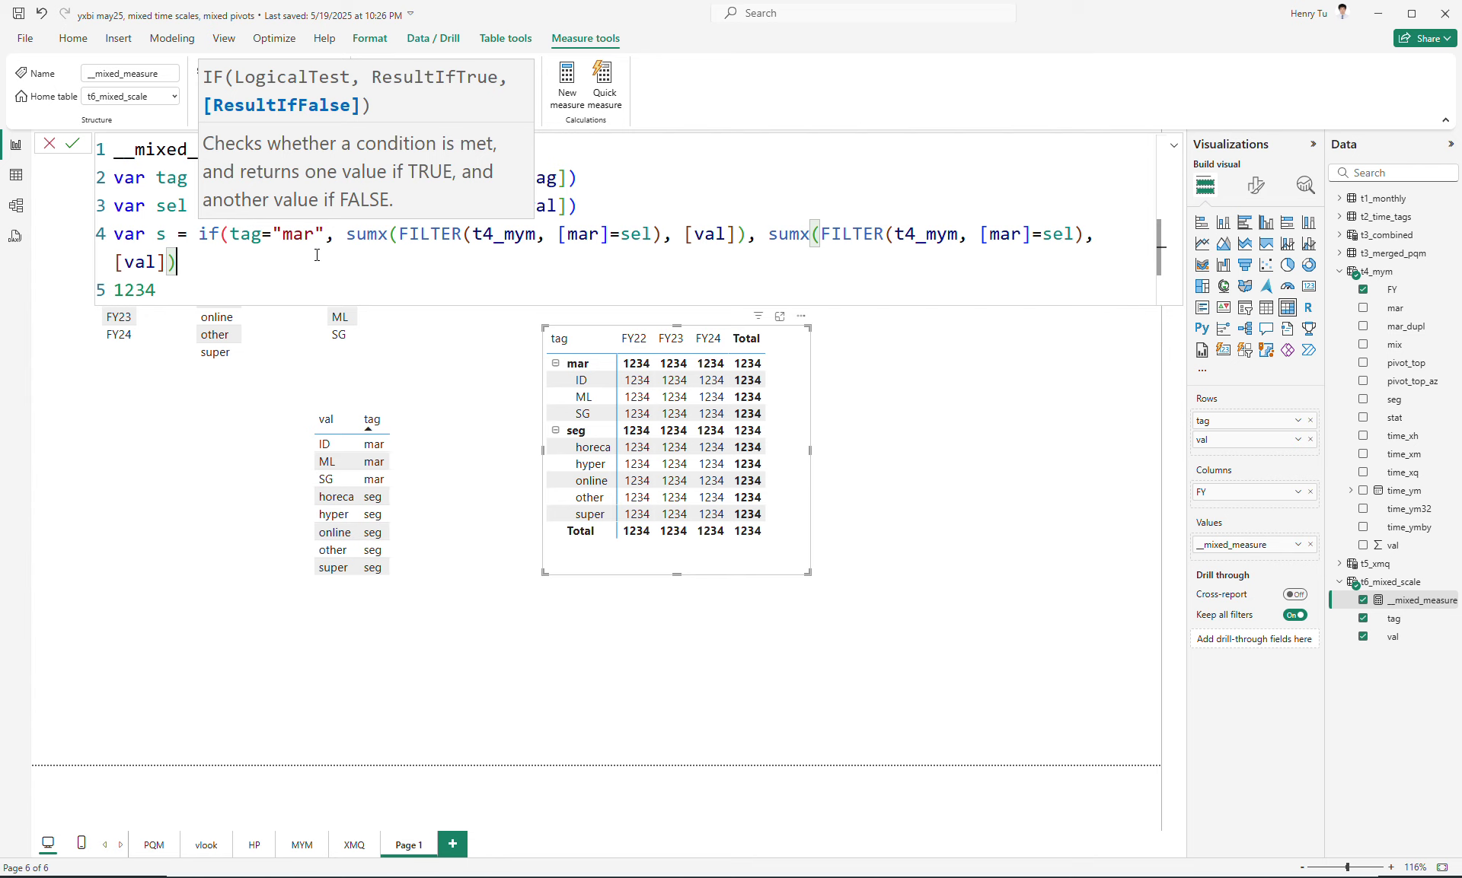
{"action": "left_click", "coordinate": [344, 235]}
{"action": "key", "text": "Return"}
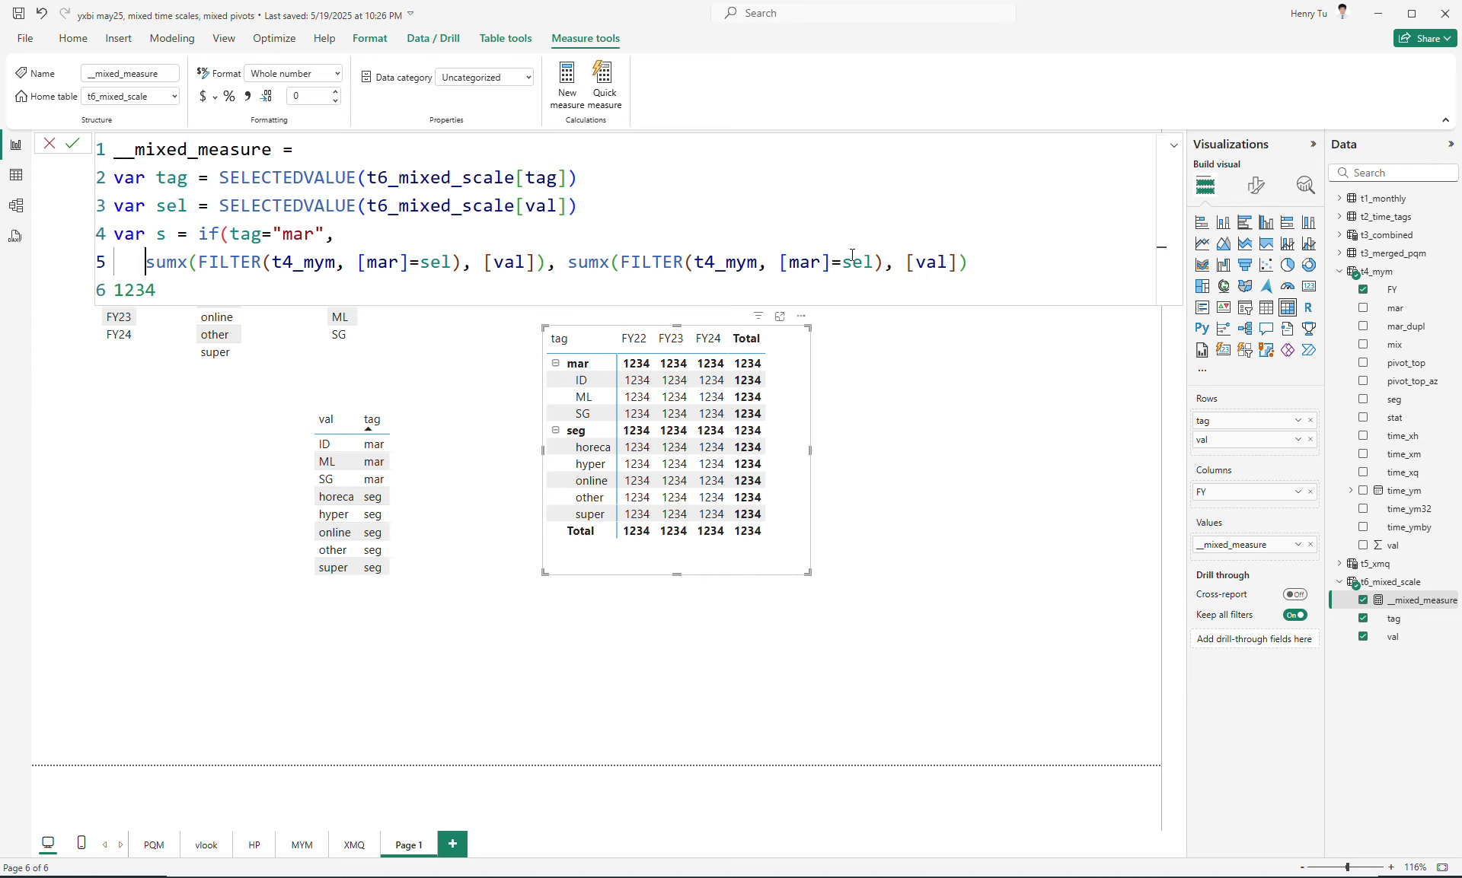
Change the filter column in the second sumx expression to [seg].
{"action": "double_click", "coordinate": [796, 262]}
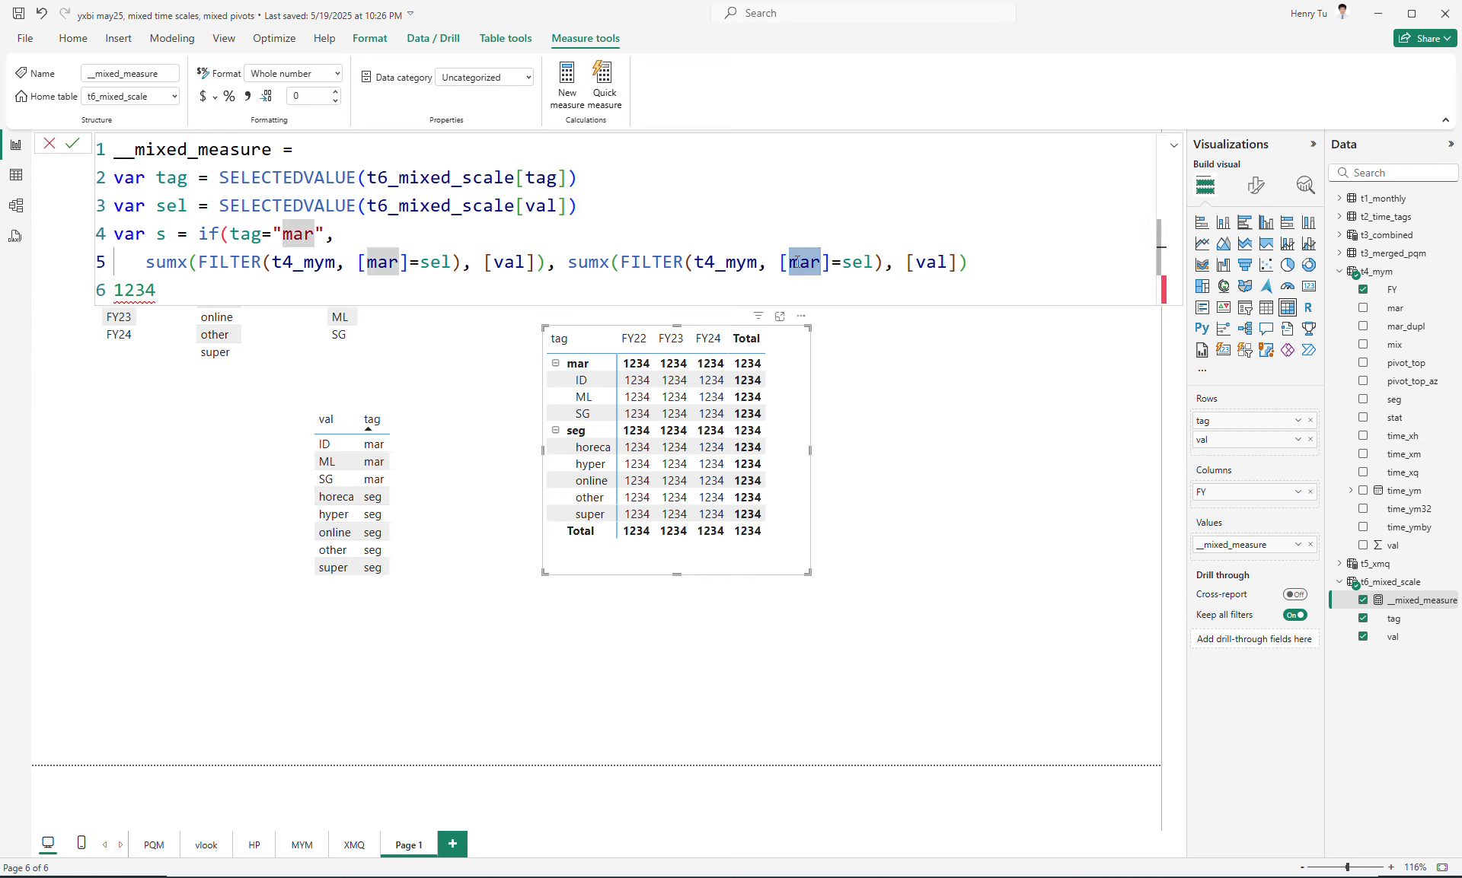
{"action": "type", "text": "se"}
{"action": "key", "text": "Tab"}
{"action": "key", "text": "Right"}
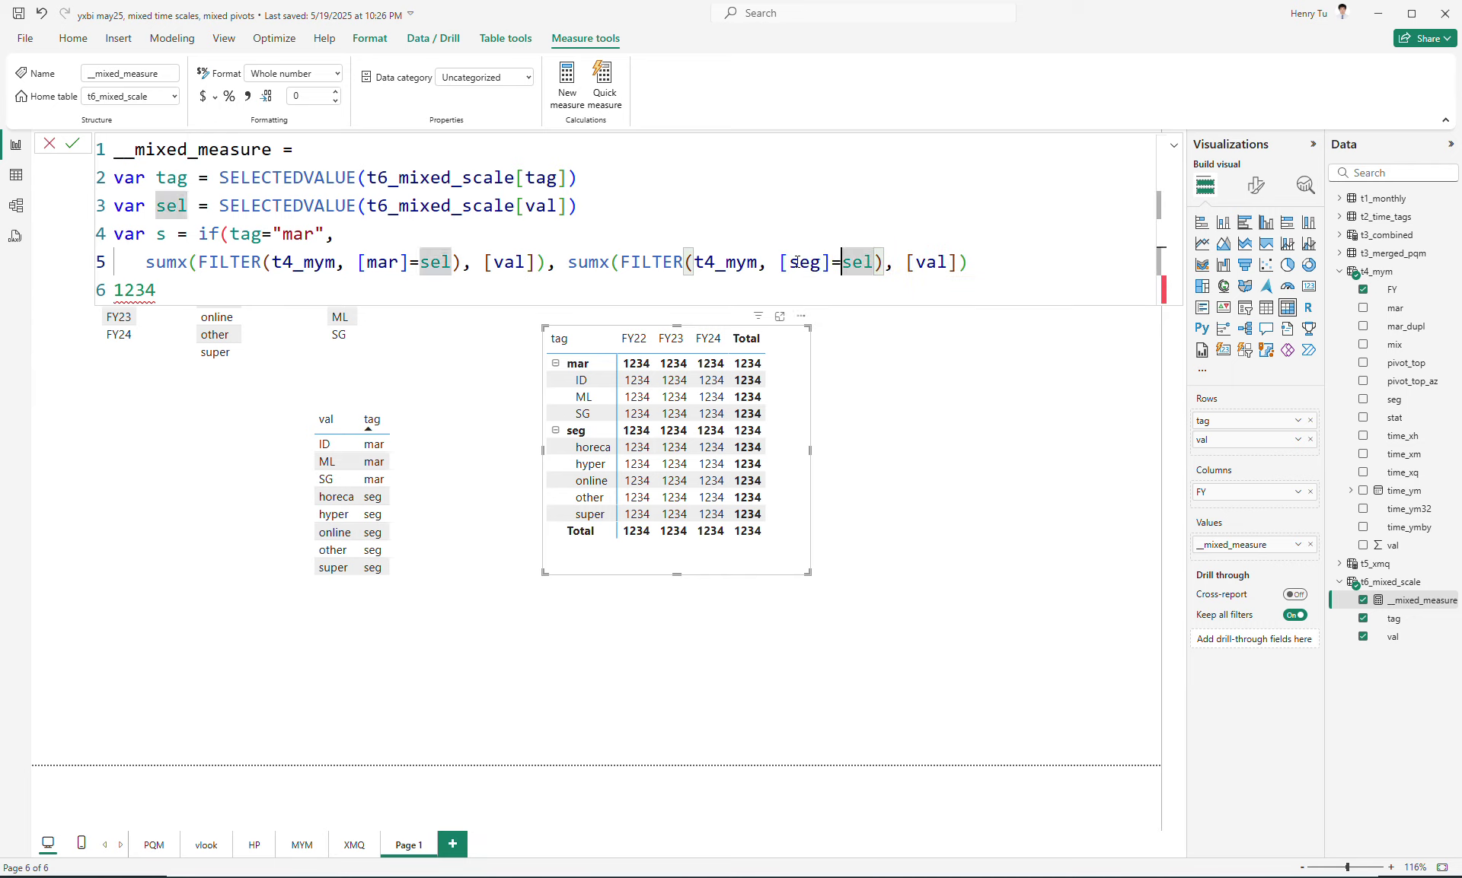
Replace the placeholder 1234 on the measure's last line with return s.
{"action": "key", "text": "Down"}
{"action": "key", "text": "End"}
{"action": "key", "text": "BackSpace"}
{"action": "key", "text": "BackSpace"}
{"action": "key", "text": "BackSpace"}
{"action": "key", "text": "BackSpace"}
{"action": "key", "text": "BackSpace"}
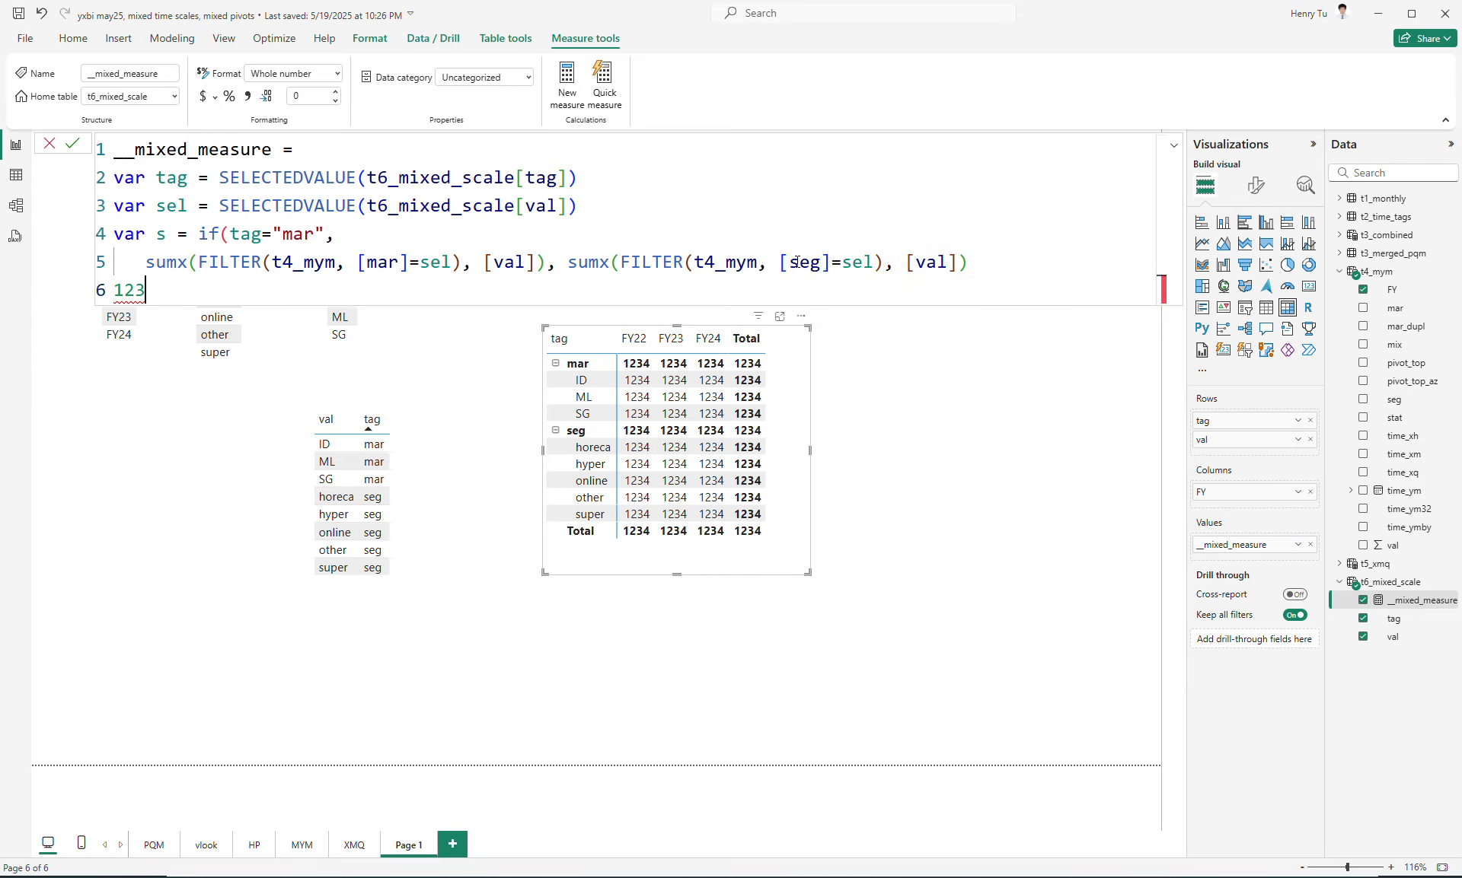
{"action": "key", "text": "shift+Return"}
{"action": "type", "text": "return s"}
Remove both sumx results from the IF in variable s and bring it back onto one line.
{"action": "left_click", "coordinate": [975, 266]}
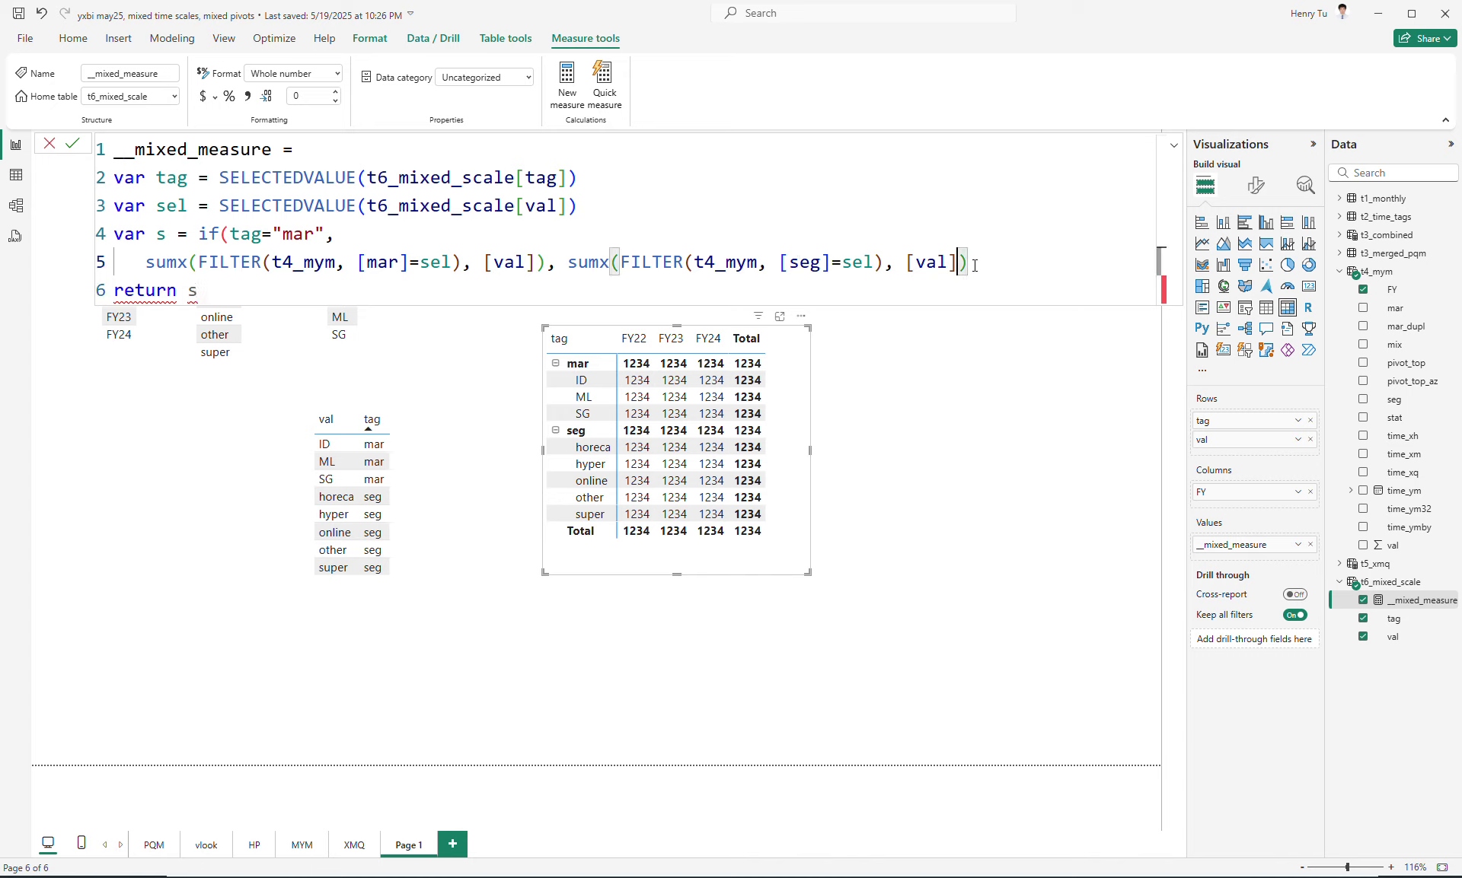
{"action": "left_click", "coordinate": [579, 262], "text": "shift"}
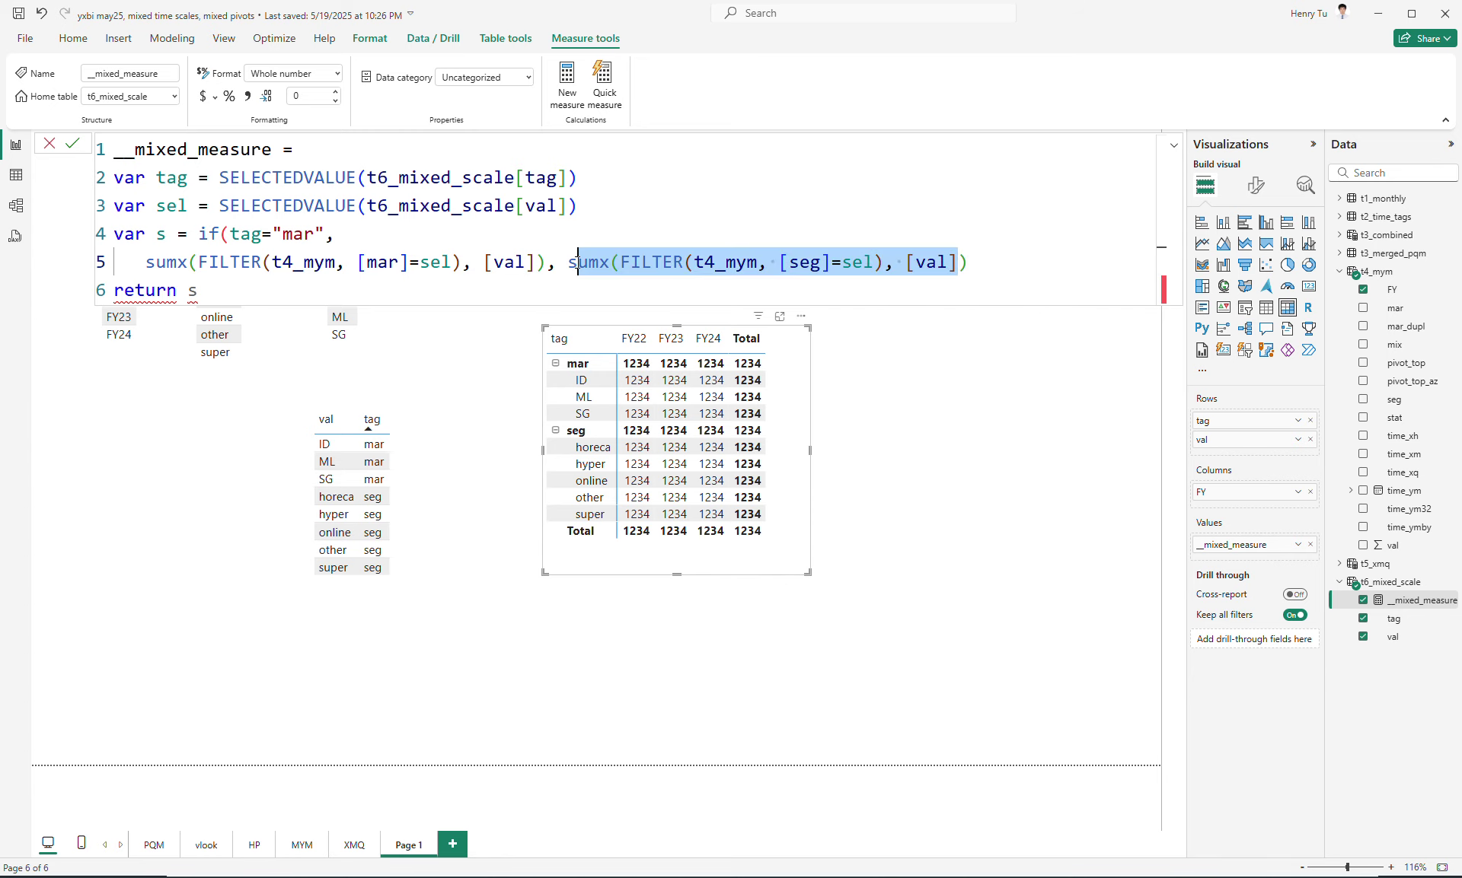
{"action": "key", "text": "BackSpace"}
{"action": "key", "text": "BackSpace"}
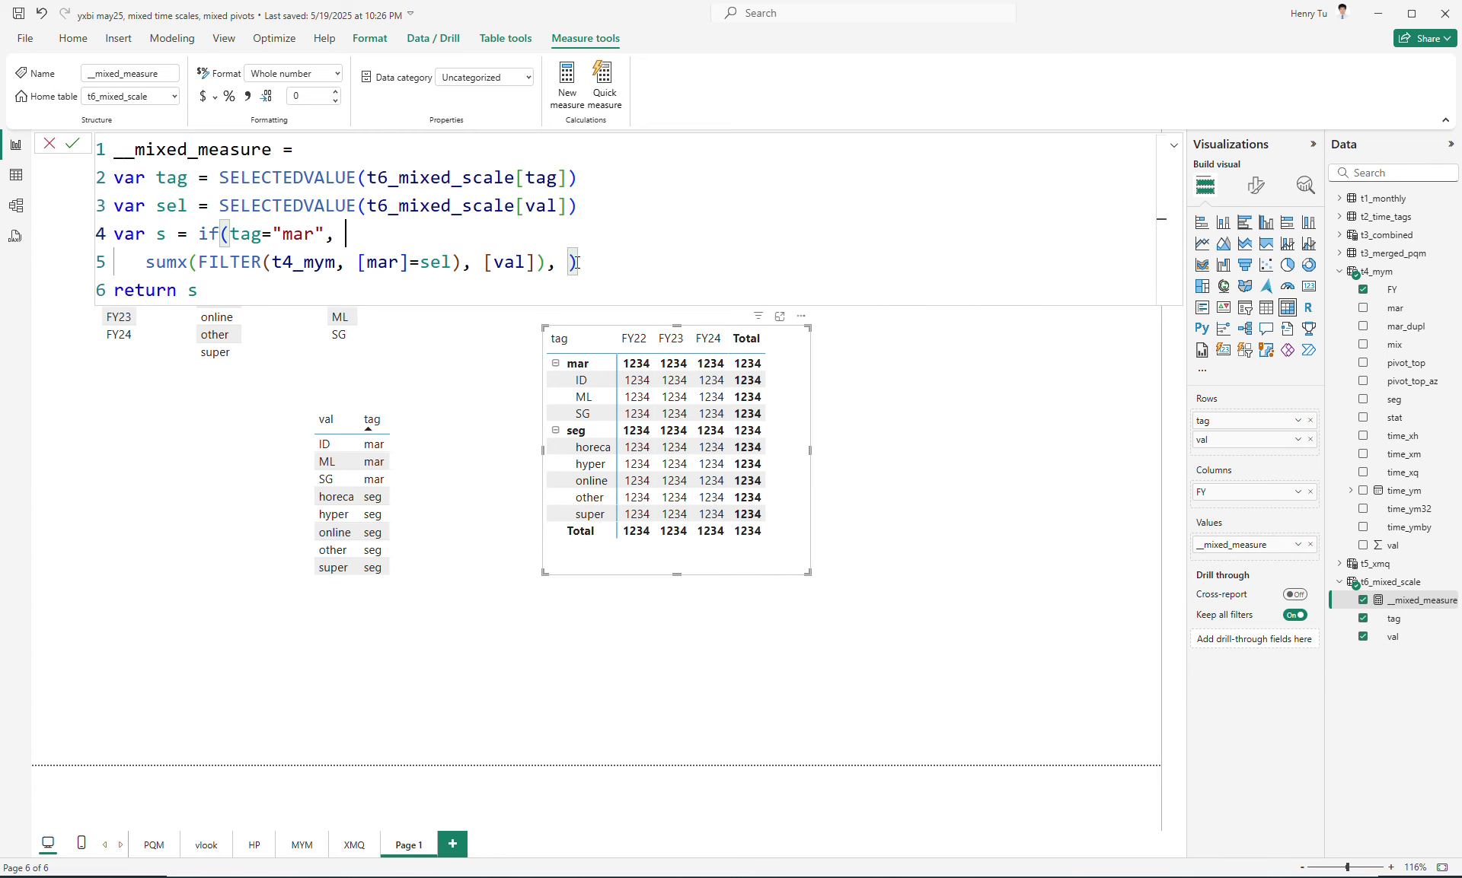
{"action": "key", "text": "Up"}
{"action": "key", "text": "Delete"}
{"action": "key", "text": "Delete"}
{"action": "key", "text": "Delete"}
{"action": "key", "text": "Delete"}
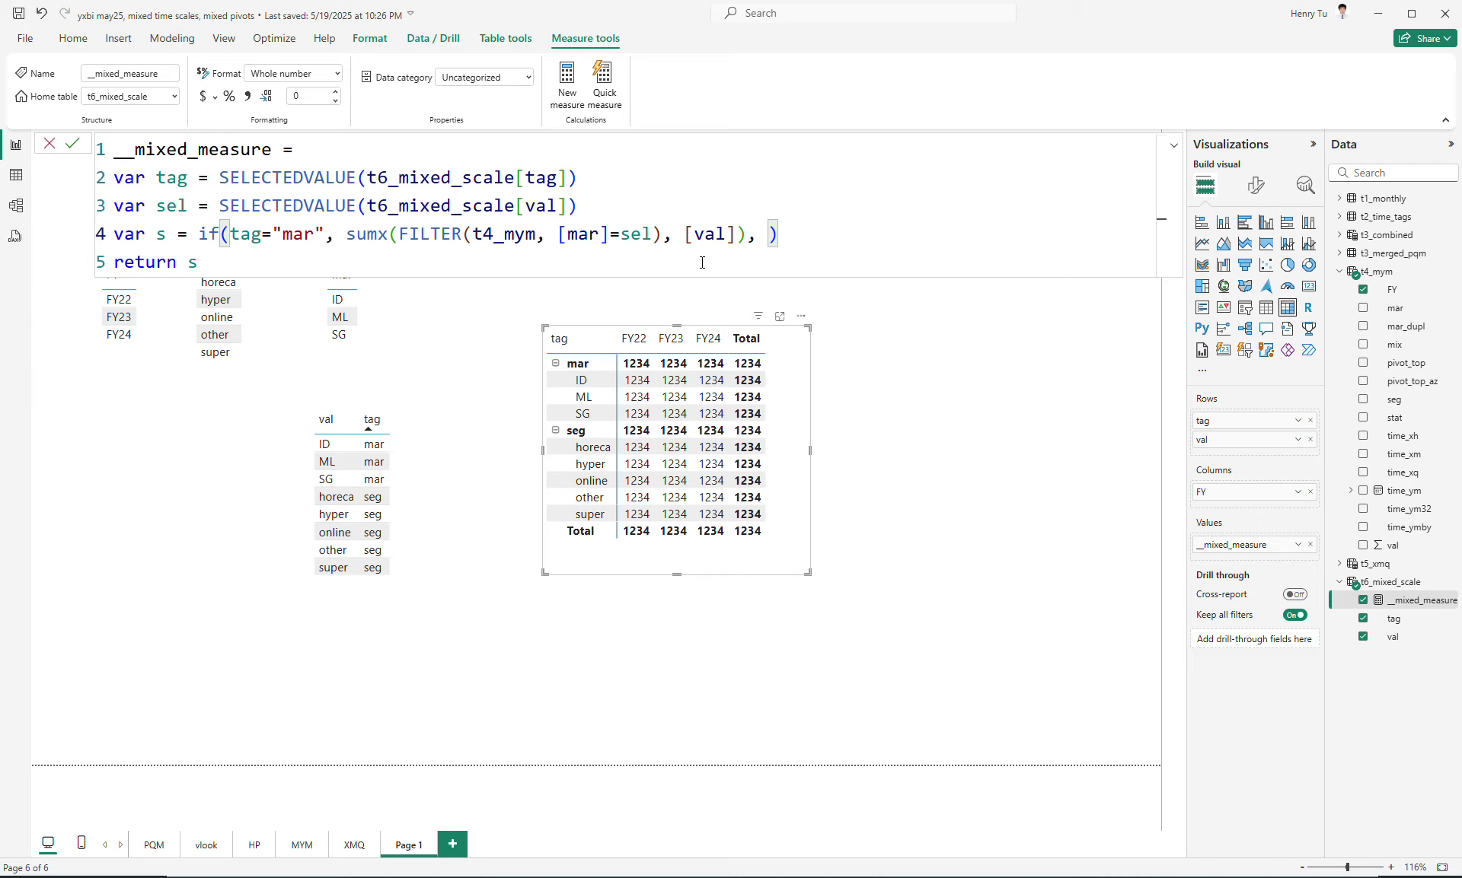
{"action": "left_click", "coordinate": [765, 241], "text": "shift"}
{"action": "key", "text": "BackSpace"}
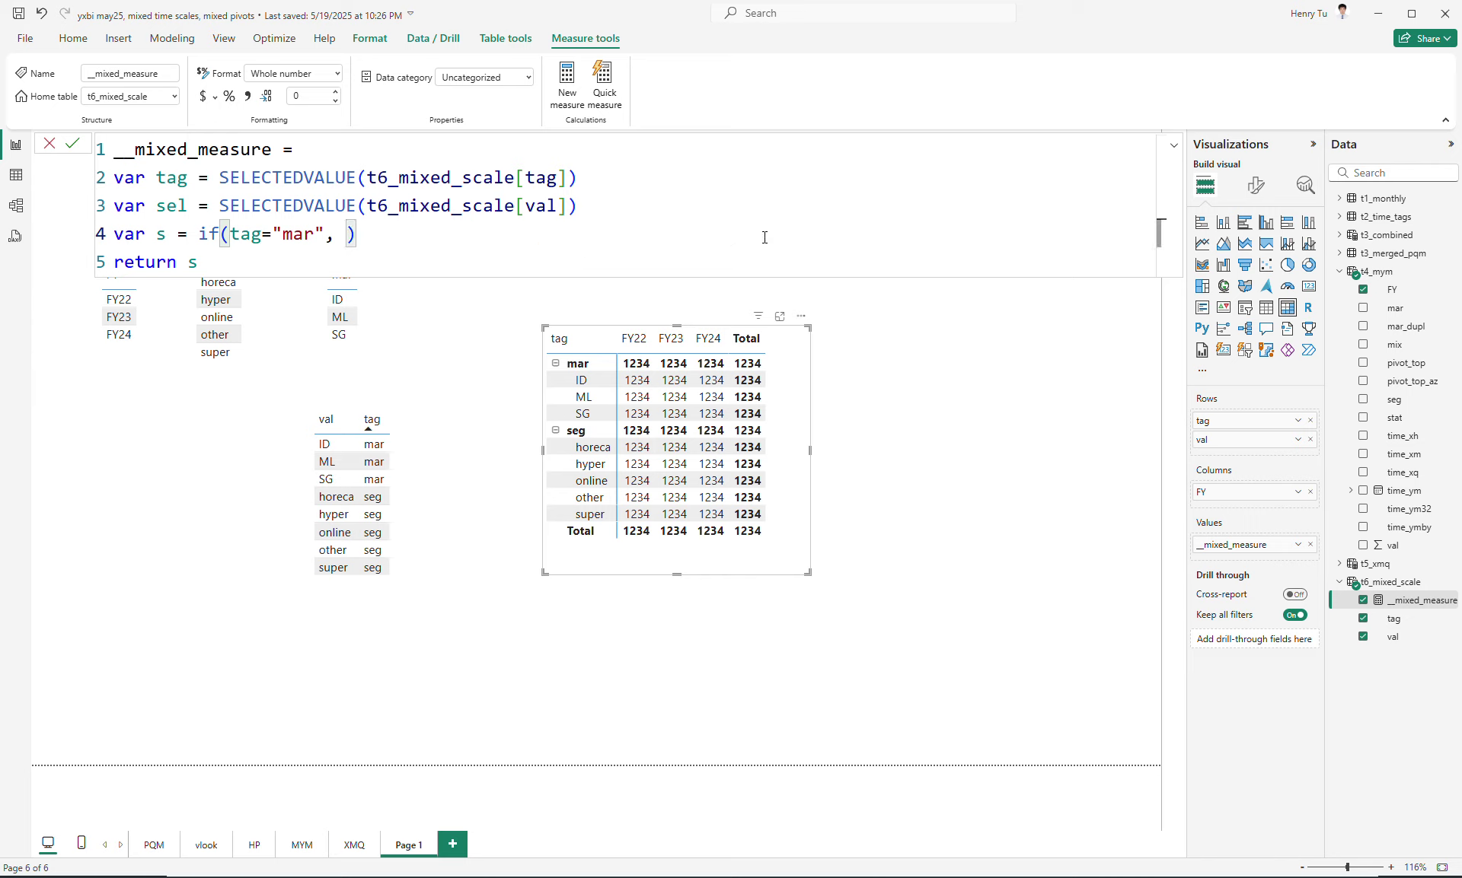
Enter 111 and 222 as the IF's true and false results, keep the variable name s, and commit the measure.
{"action": "type", "text": "111, 222"}
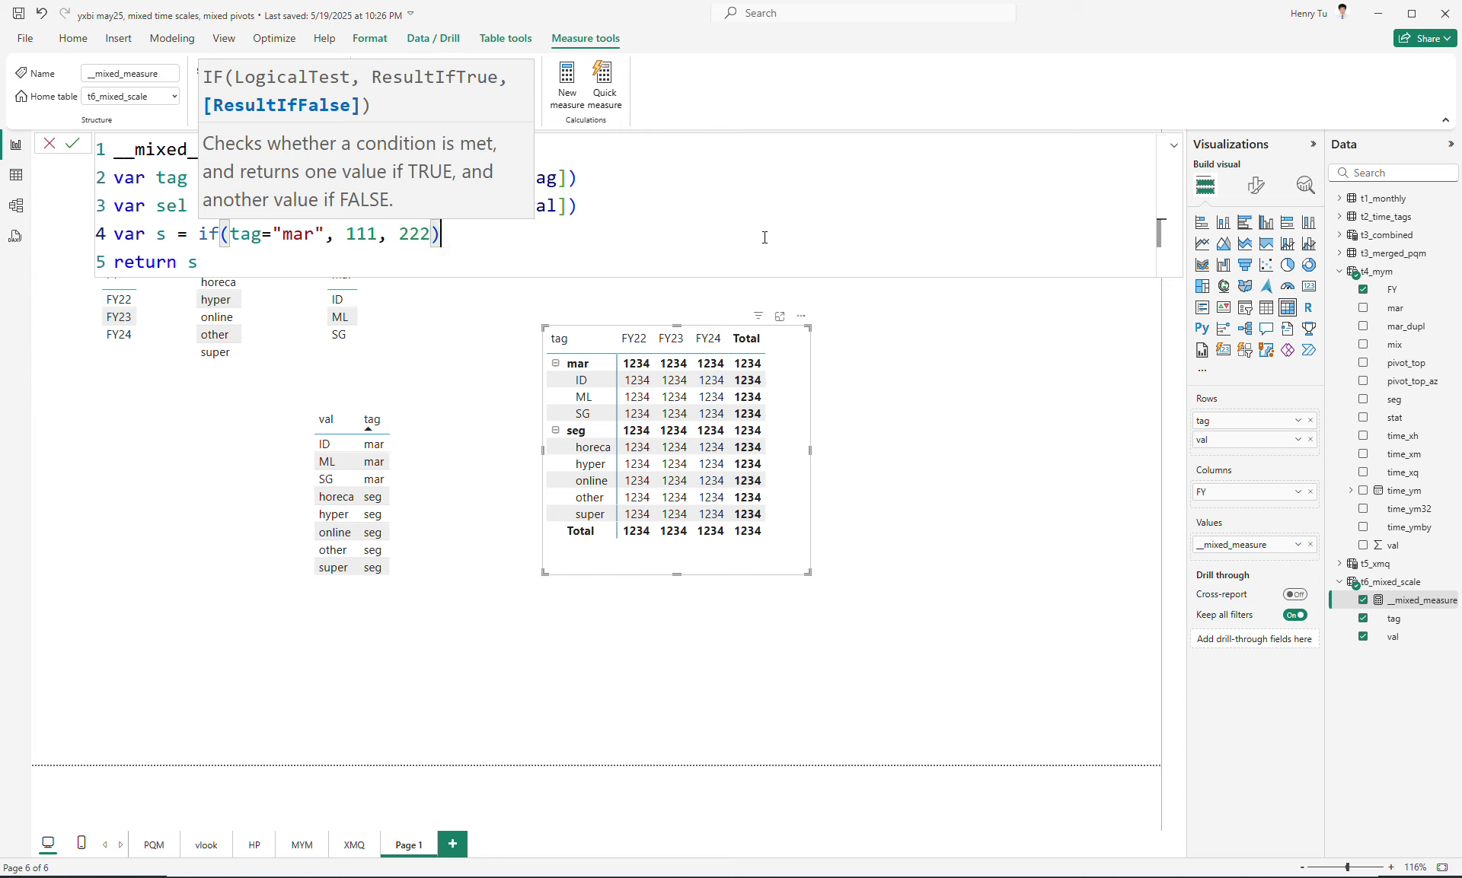
{"action": "key", "text": "Escape"}
{"action": "key", "text": "Left"}
{"action": "key", "text": "Left"}
{"action": "key", "text": "Left"}
{"action": "key", "text": "Left"}
{"action": "key", "text": "Left"}
{"action": "key", "text": "Left"}
{"action": "key", "text": "Left"}
{"action": "key", "text": "Left"}
{"action": "key", "text": "Left"}
{"action": "key", "text": "Left"}
{"action": "key", "text": "Left"}
{"action": "key", "text": "Left"}
{"action": "key", "text": "Left"}
{"action": "key", "text": "Left"}
{"action": "key", "text": "Left"}
{"action": "key", "text": "Left"}
{"action": "key", "text": "Left"}
{"action": "key", "text": "Left"}
{"action": "key", "text": "Left"}
{"action": "key", "text": "Left"}
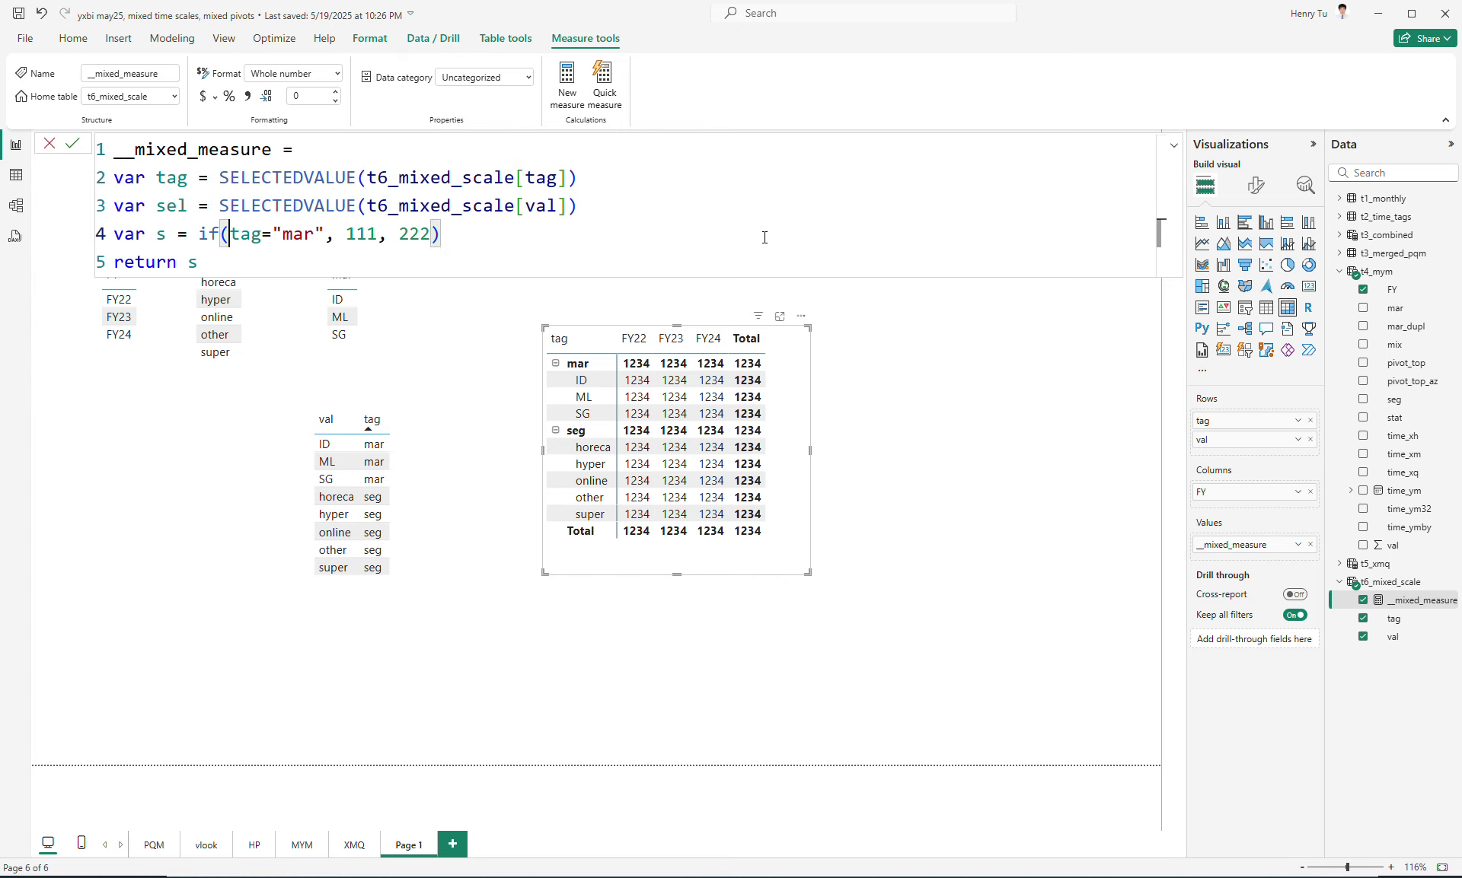
{"action": "key", "text": "Right"}
{"action": "key", "text": "Right"}
{"action": "key", "text": "BackSpace"}
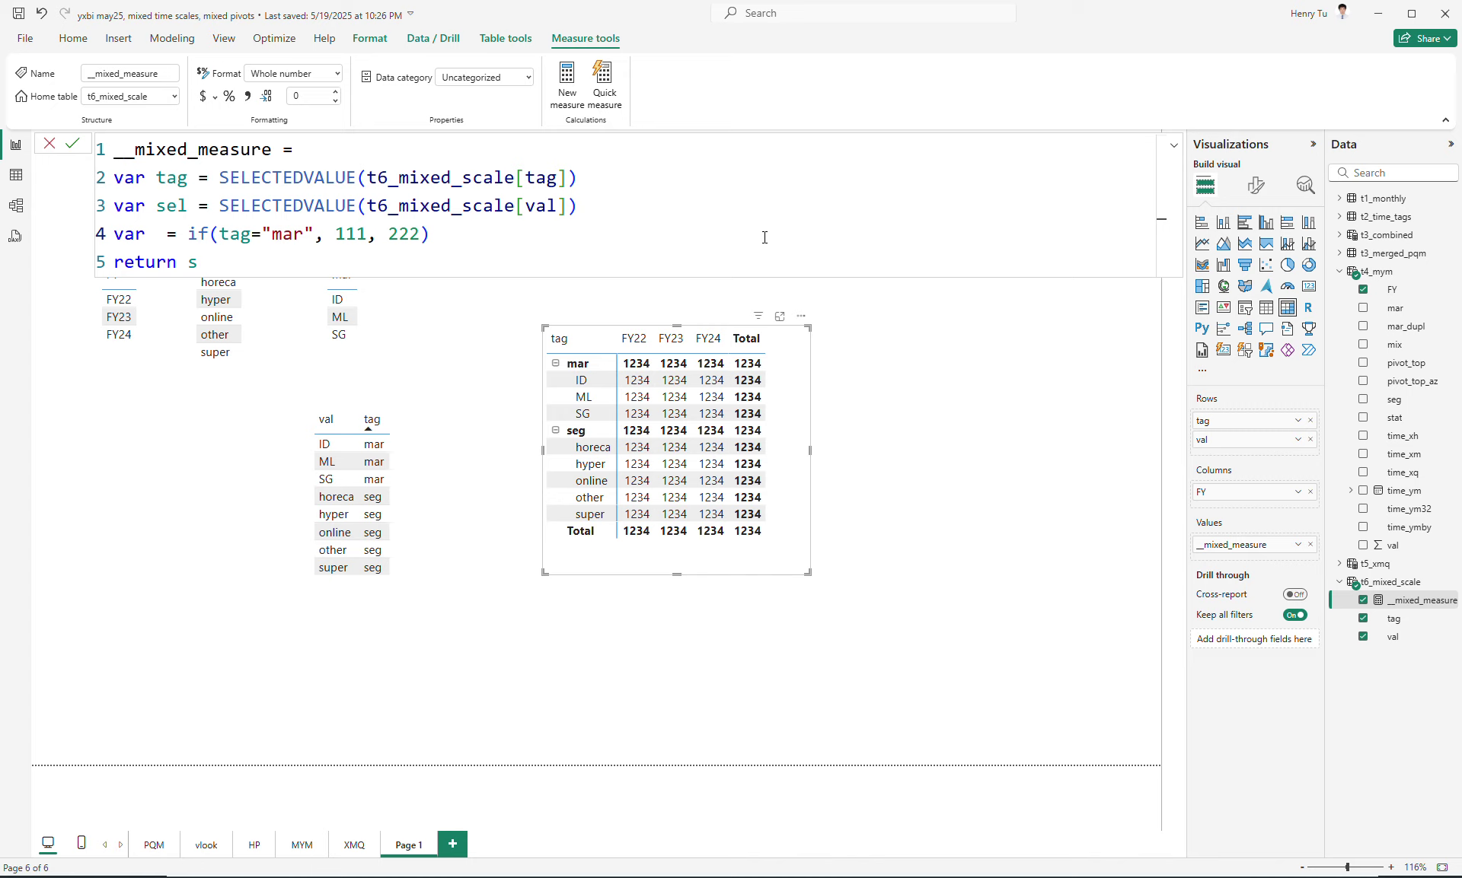
{"action": "type", "text": "s"}
{"action": "key", "text": "Return"}
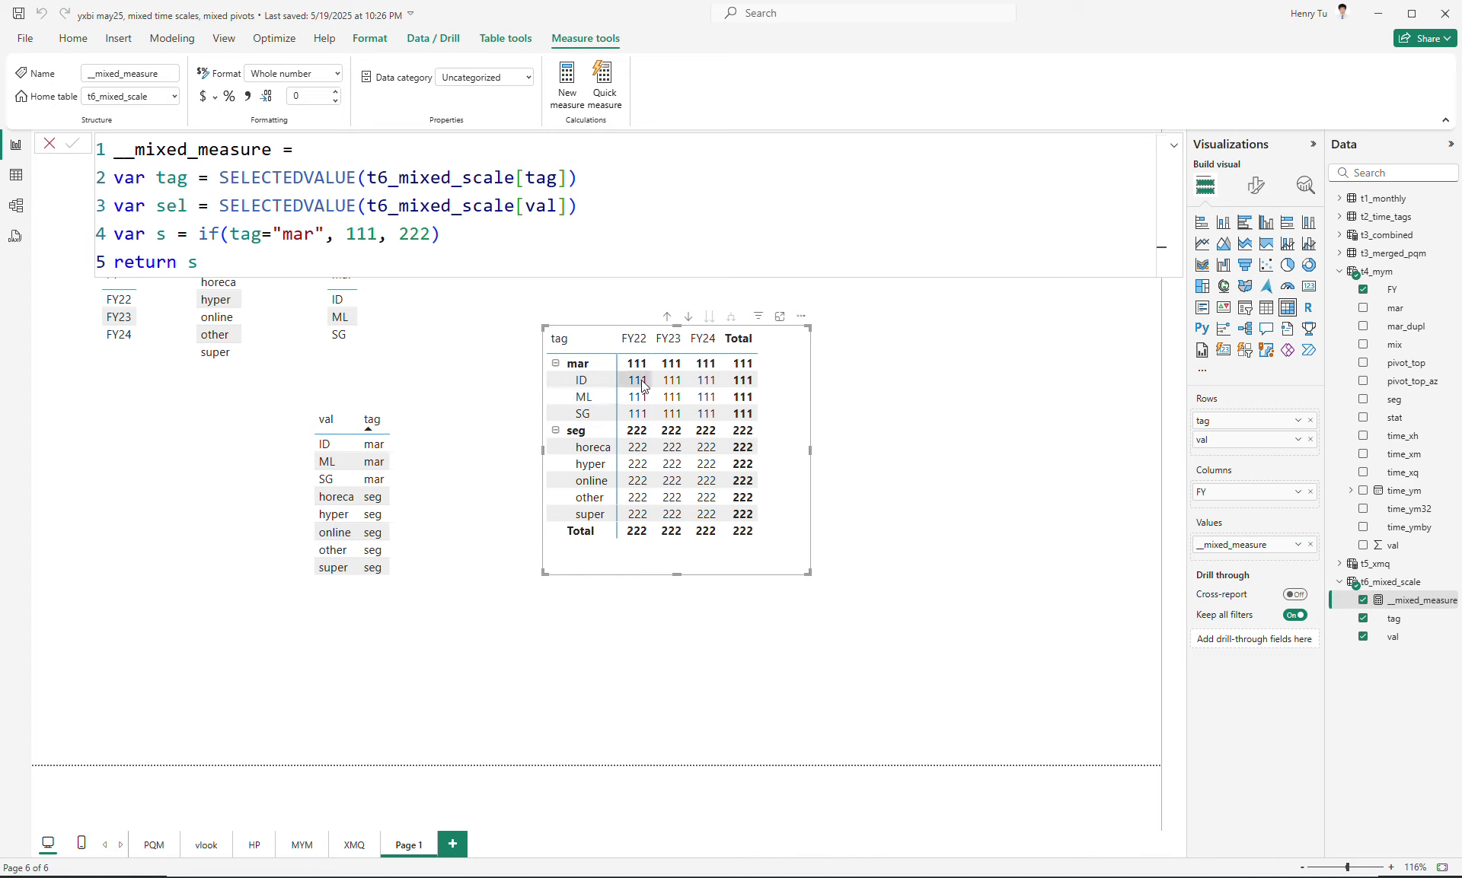
Replace the IF's true result with the start of a sumx over FILTER on table t4_mym.
{"action": "double_click", "coordinate": [358, 232]}
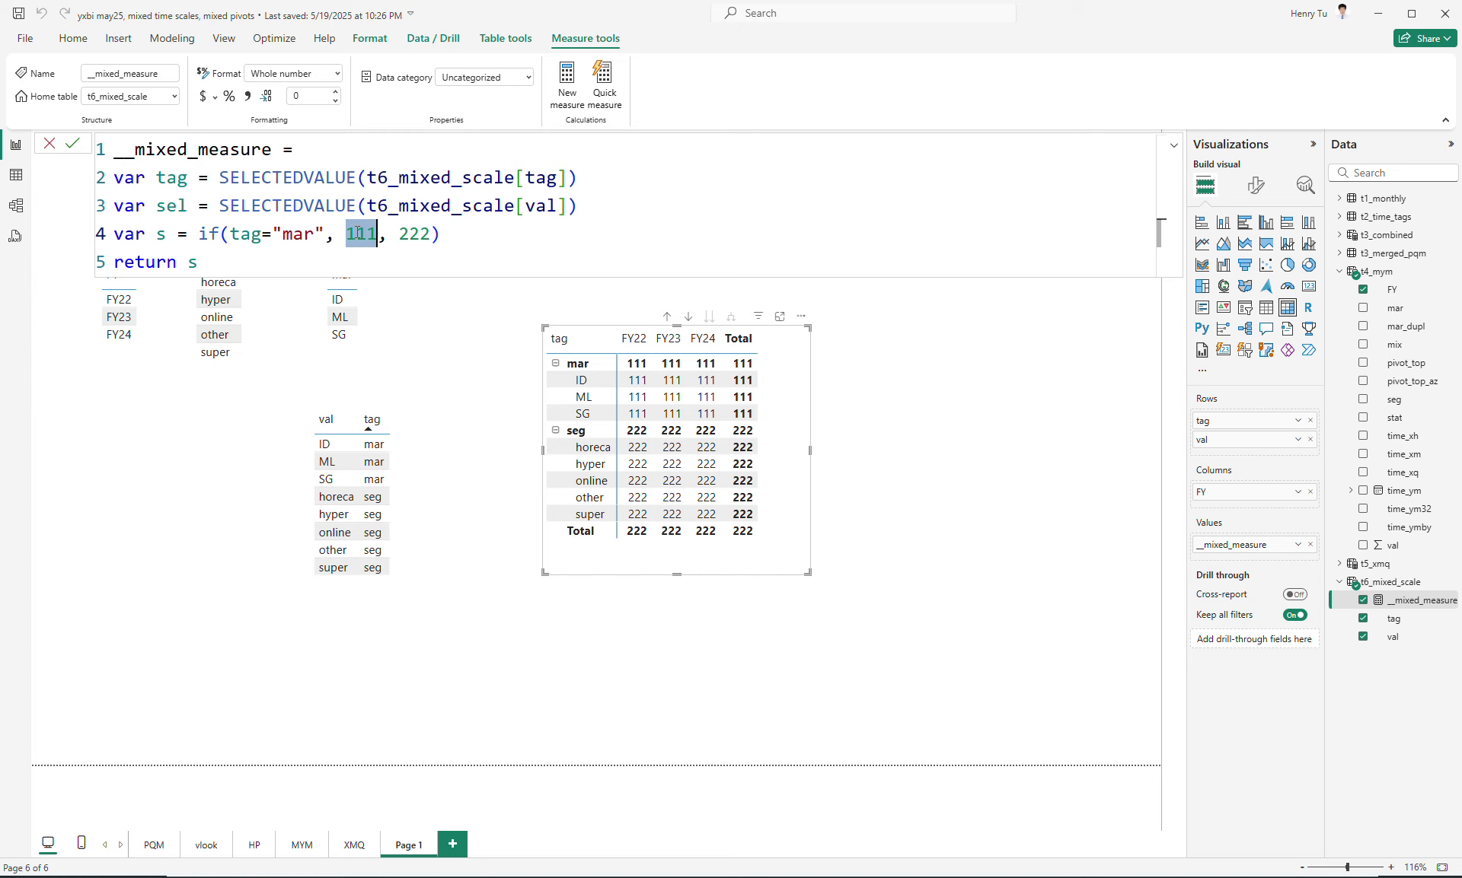
{"action": "type", "text": "sumx("}
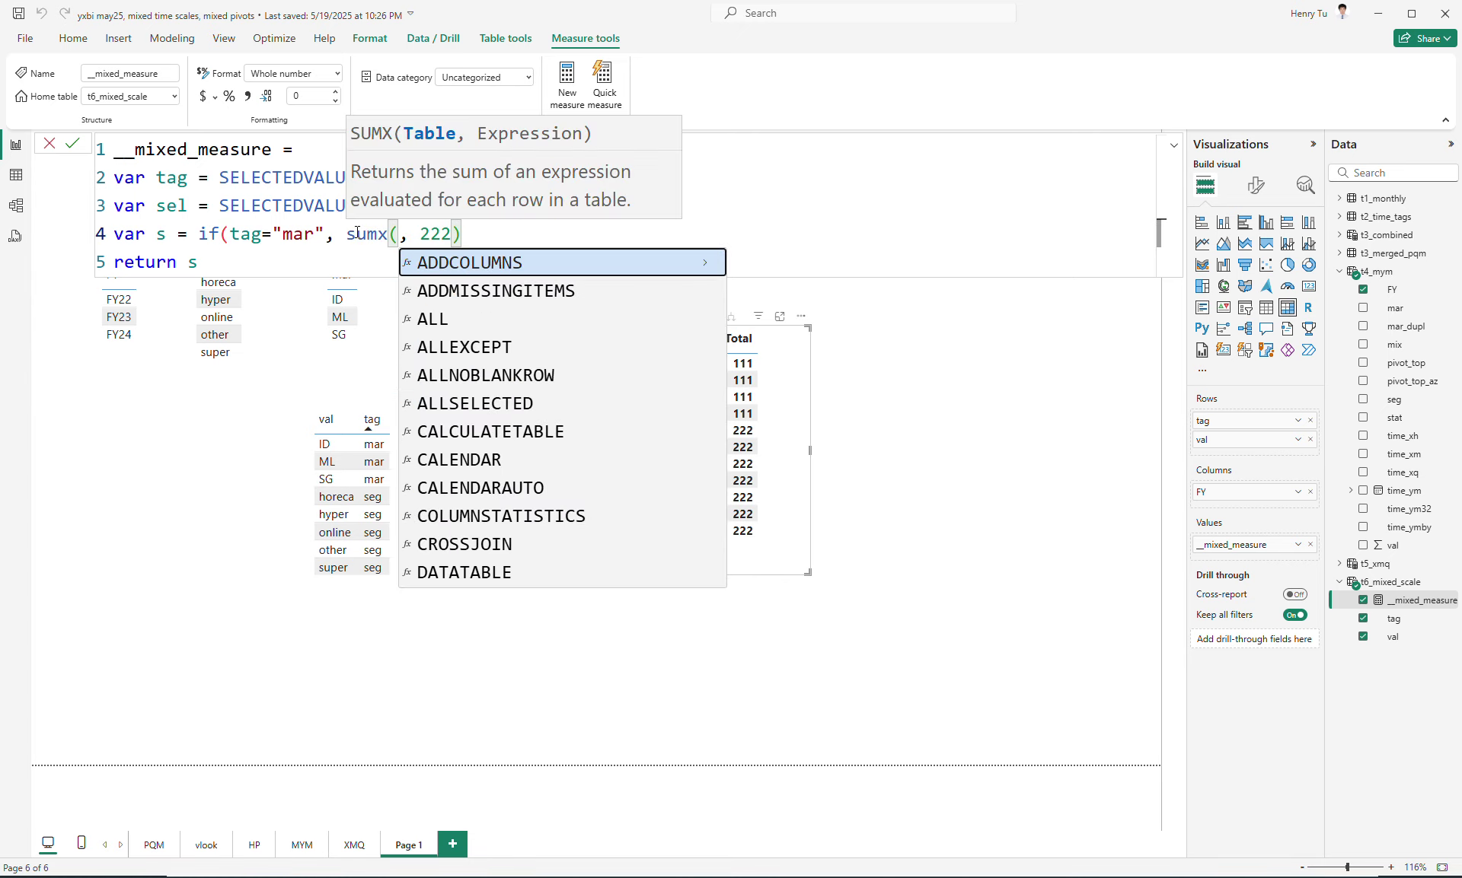
{"action": "type", "text": "fil"}
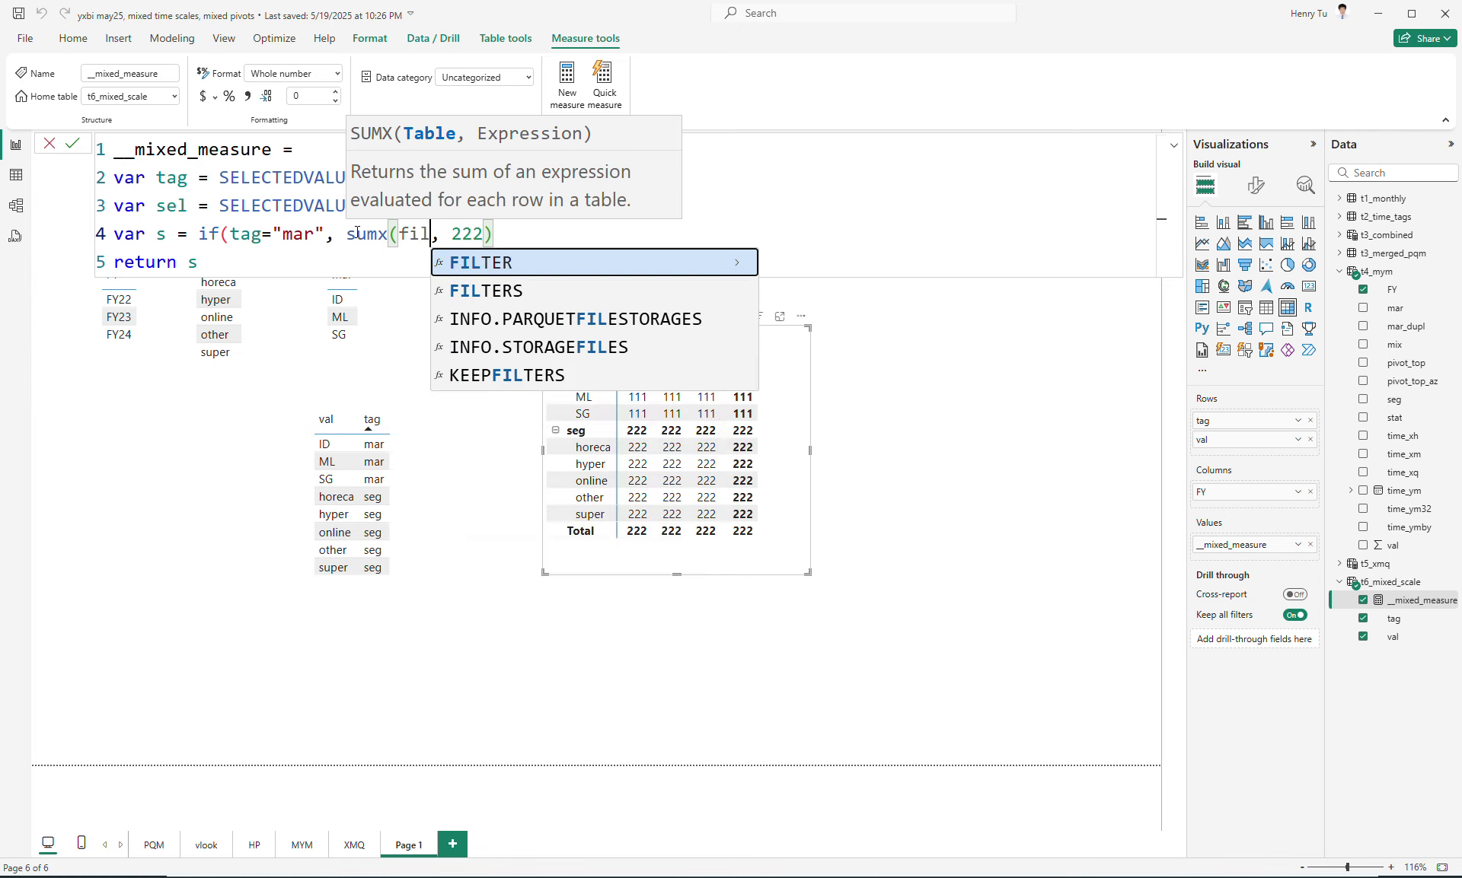
{"action": "key", "text": "Tab"}
{"action": "type", "text": "t1"}
{"action": "key", "text": "Tab"}
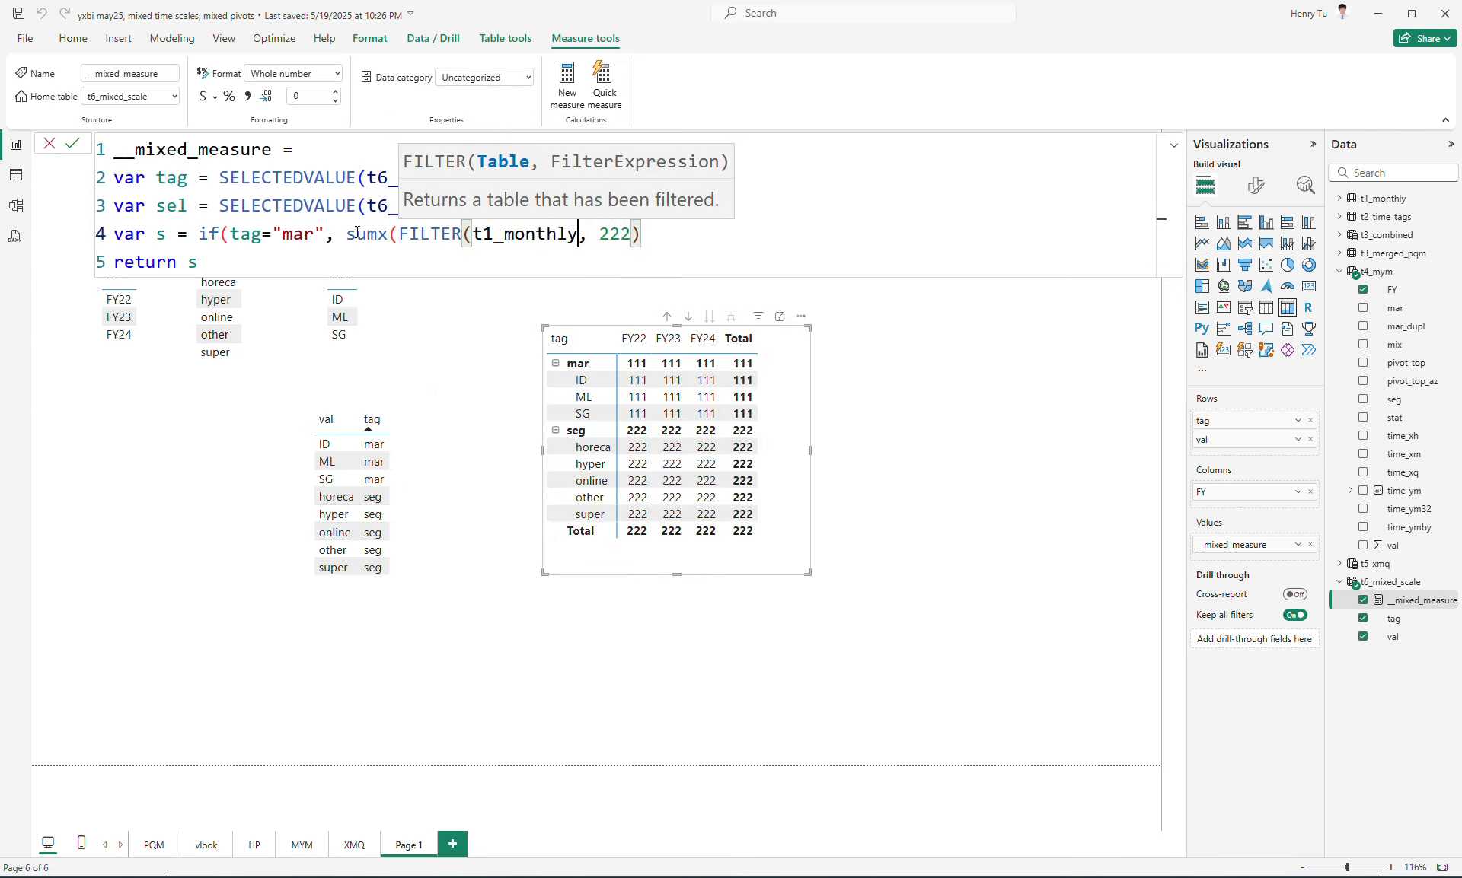
{"action": "key", "text": "ctrl+shift+Left"}
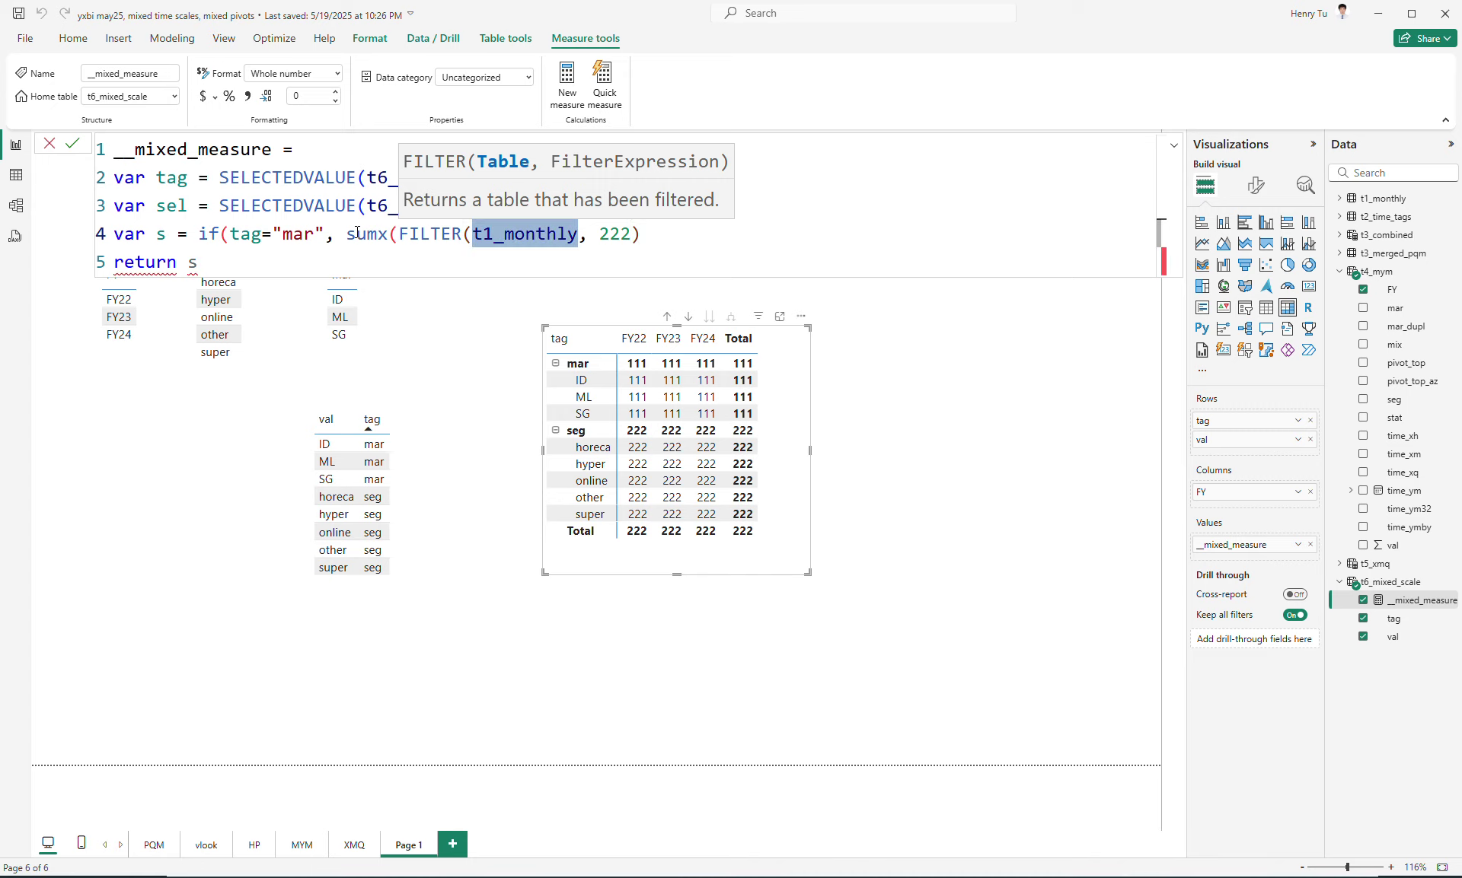
{"action": "type", "text": "t4"}
{"action": "key", "text": "Tab"}
Complete the filter condition as [mar]=sel, close the FILTER, and try to commit the measure.
{"action": "type", "text": ", ["}
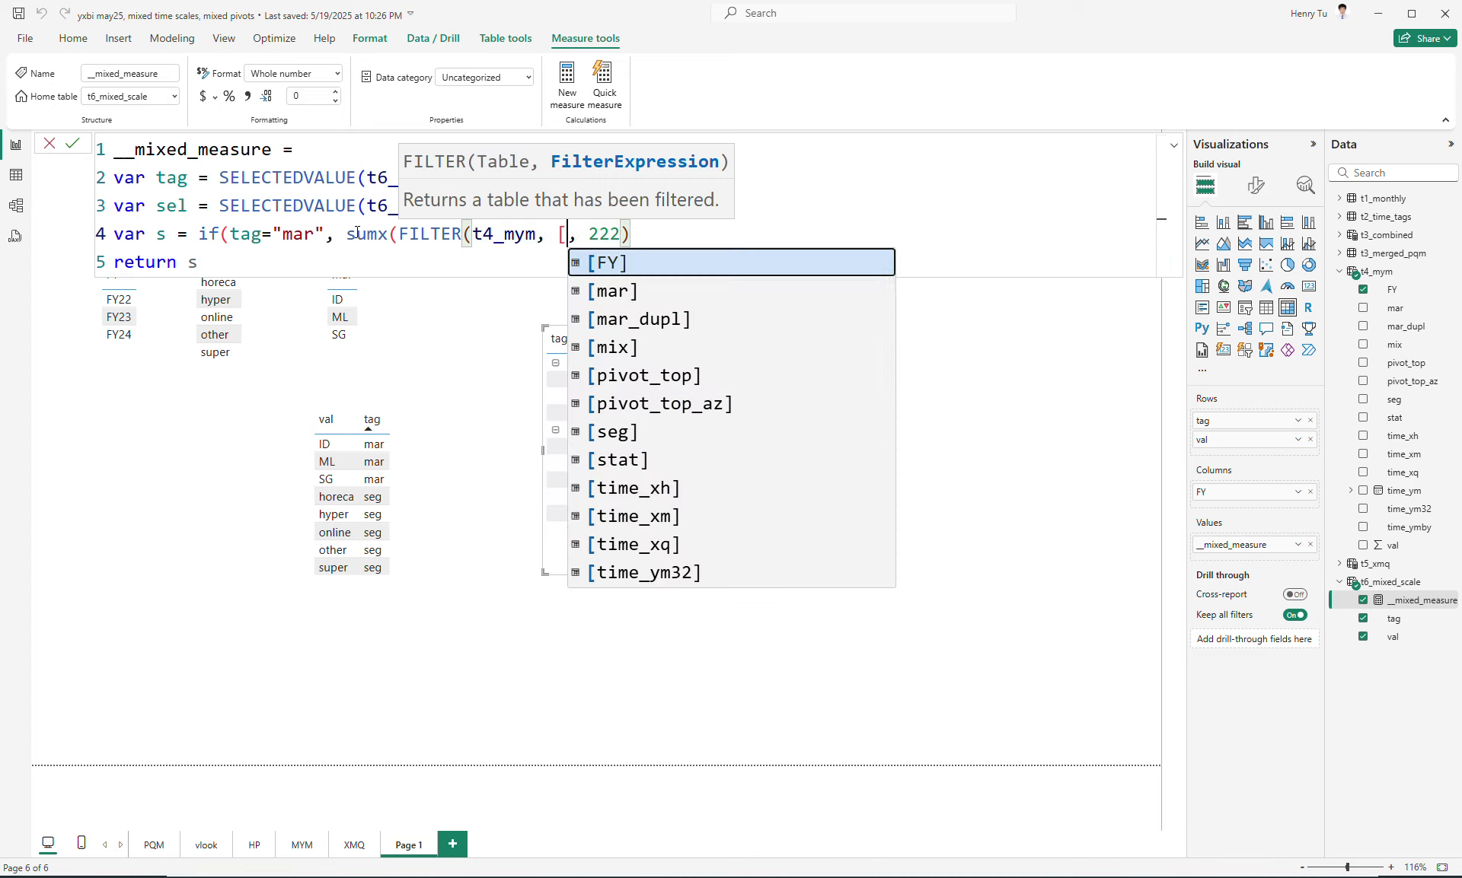
{"action": "key", "text": "Tab"}
{"action": "type", "text": "=se"}
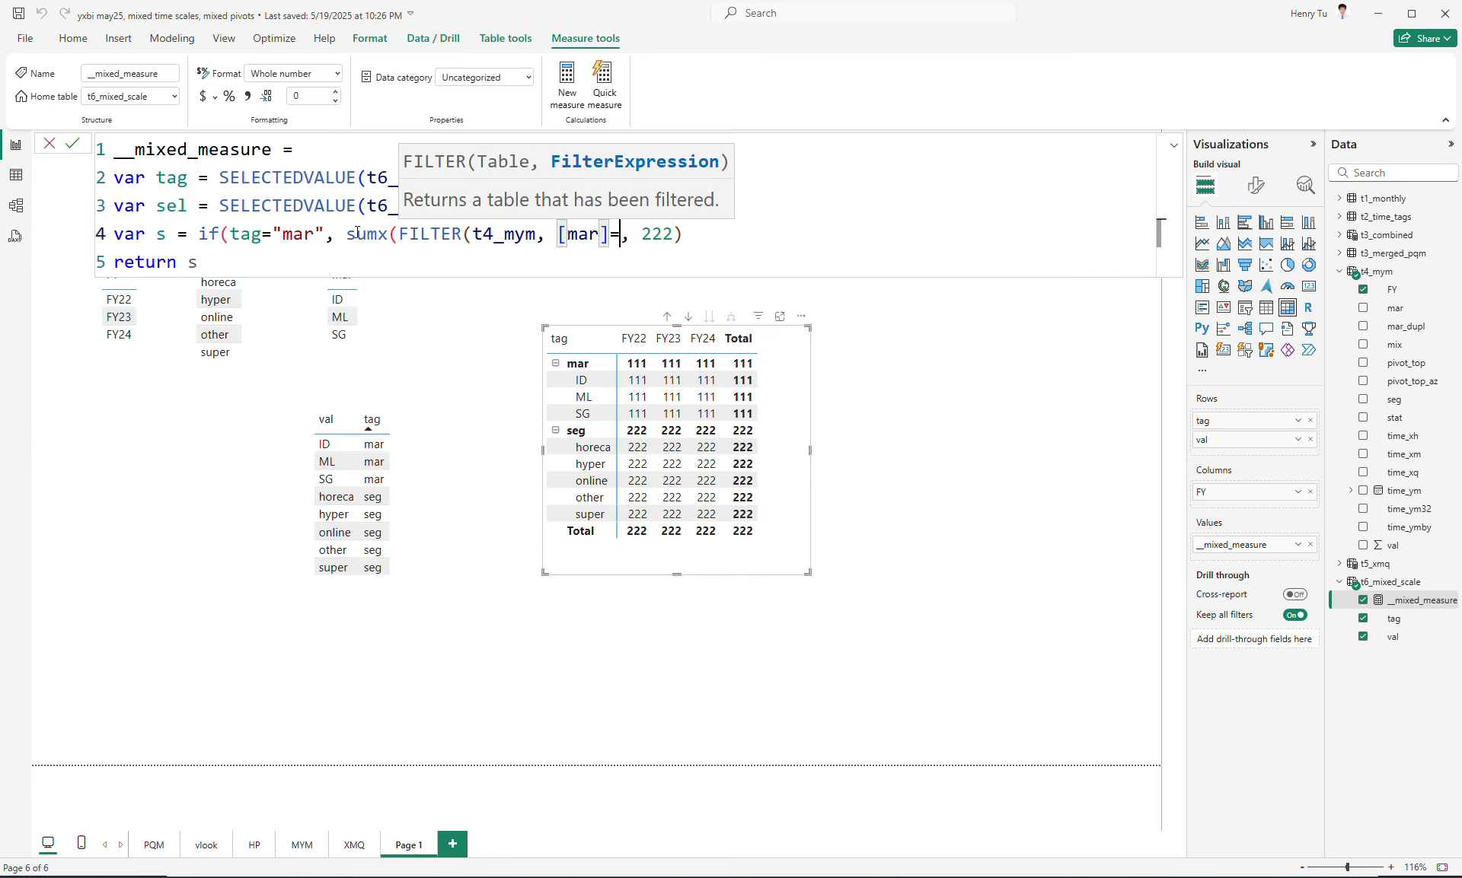
{"action": "type", "text": "l)"}
{"action": "key", "text": "Right"}
{"action": "key", "text": "Right"}
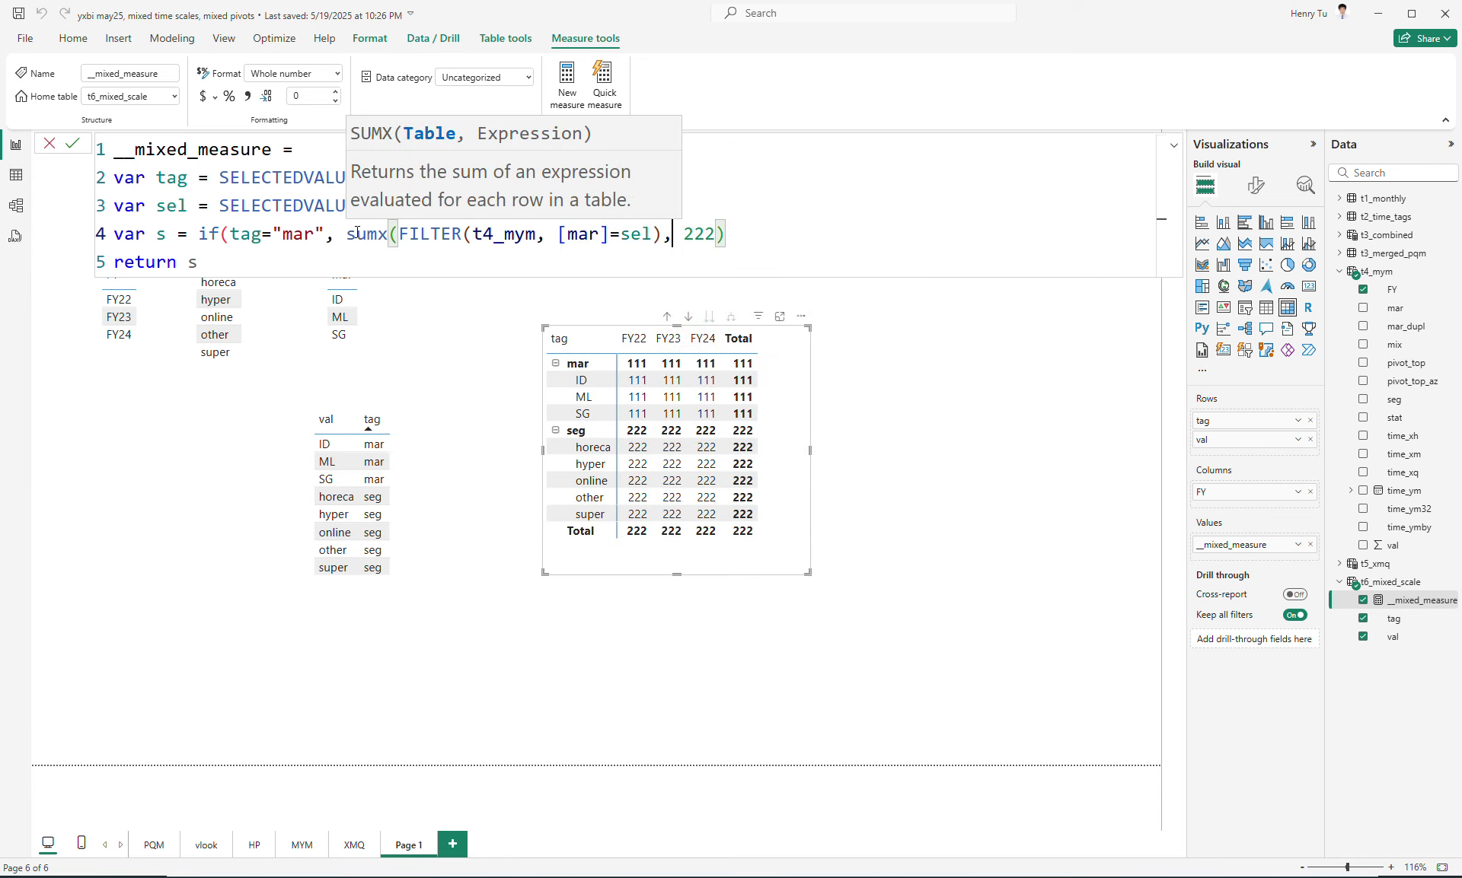
{"action": "key", "text": "shift+End"}
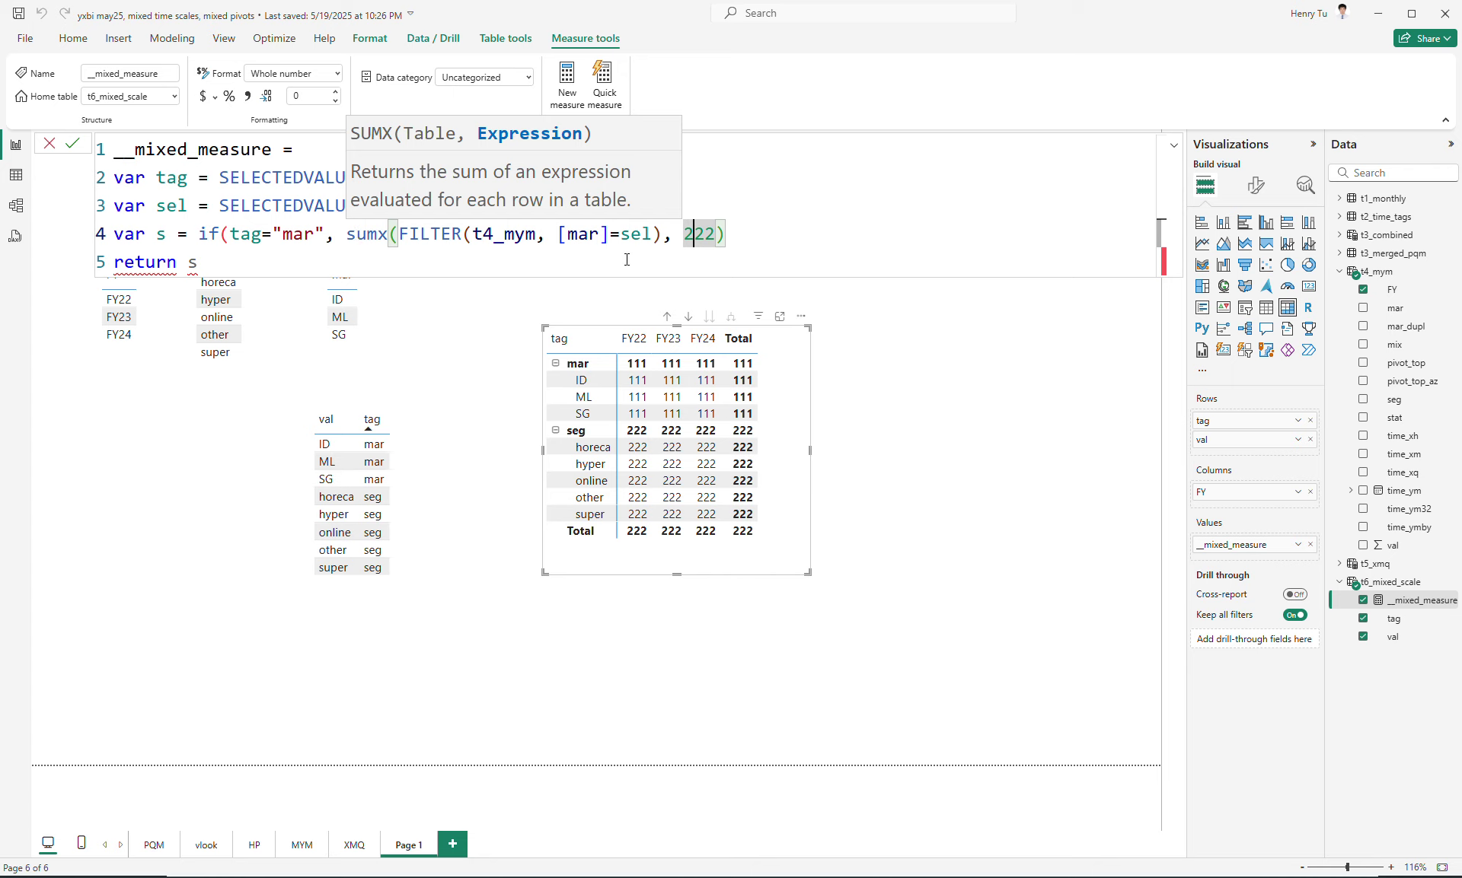
{"action": "key", "text": "Return"}
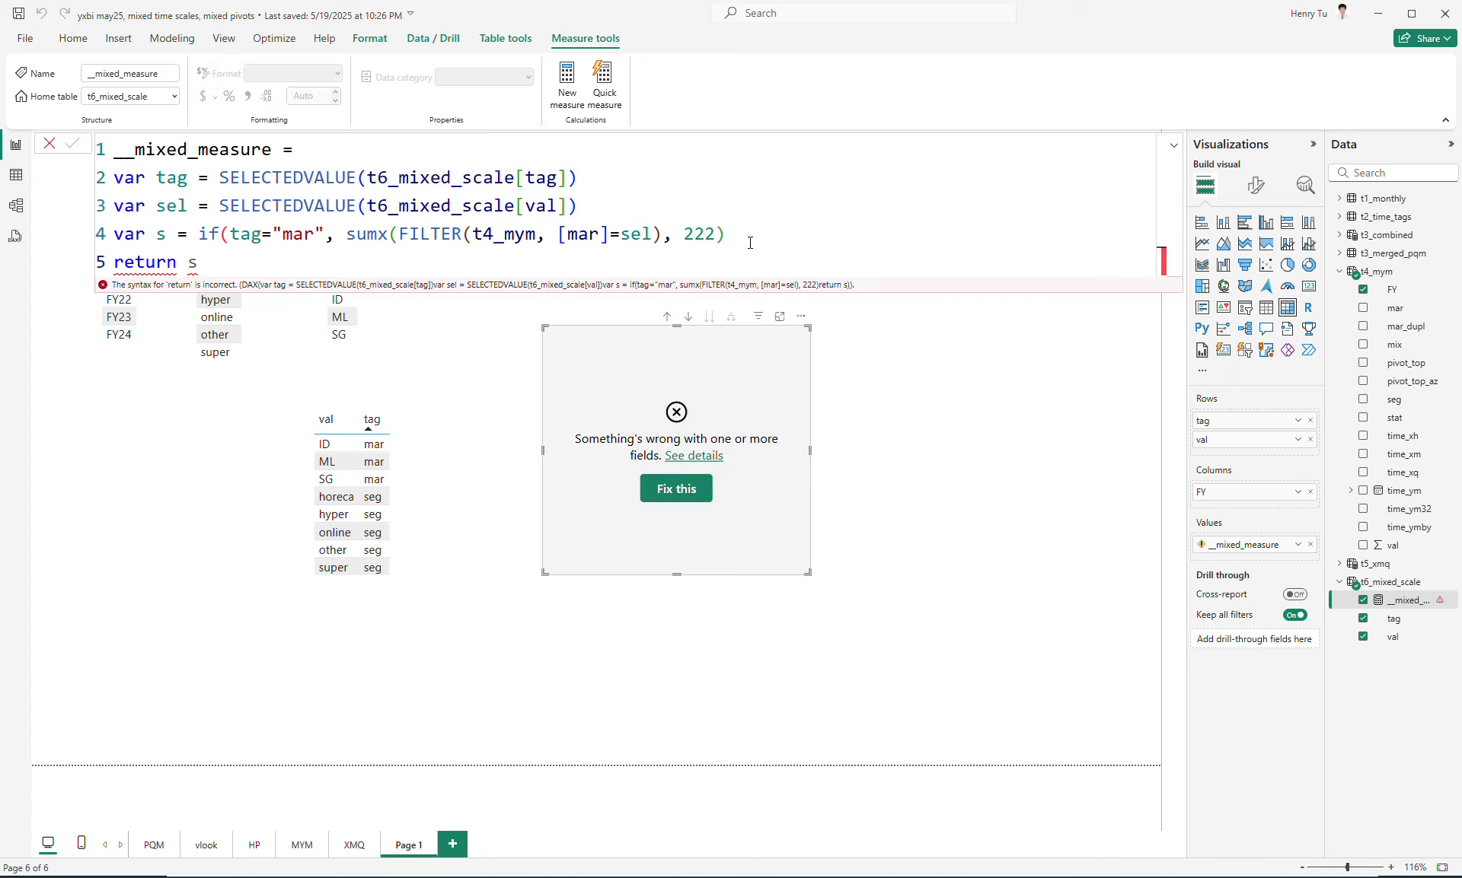
Add [val] as the sumx expression, close its parenthesis before the 222 result, and commit the measure.
{"action": "left_click", "coordinate": [738, 233]}
{"action": "key", "text": "Left"}
{"action": "key", "text": "Left"}
{"action": "key", "text": "Left"}
{"action": "key", "text": "Left"}
{"action": "key", "text": "Left"}
{"action": "key", "text": "Left"}
{"action": "key", "text": "Left"}
{"action": "key", "text": "Right"}
{"action": "type", "text": ", [v"}
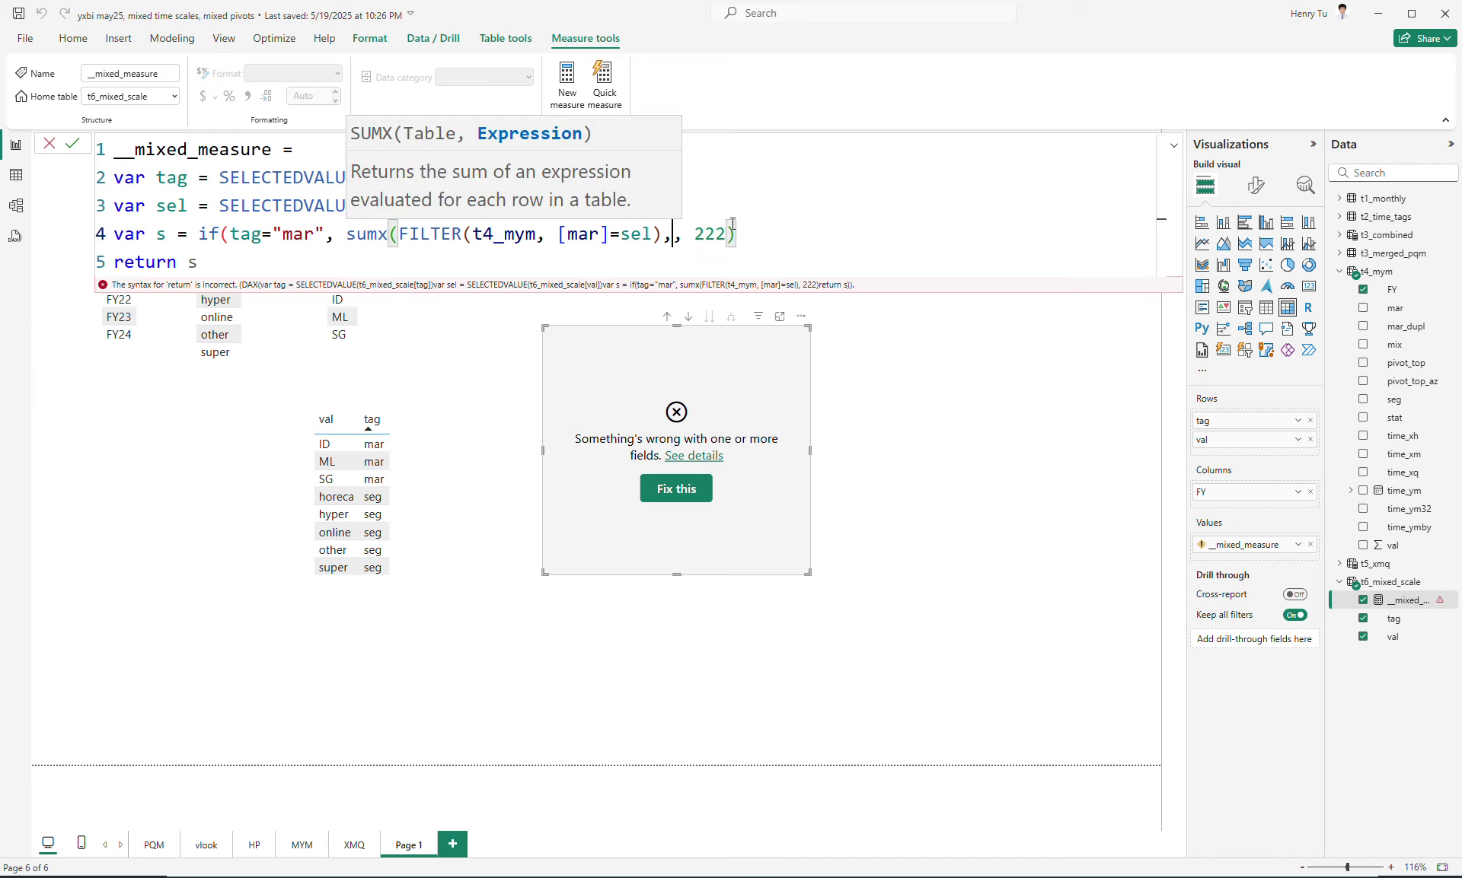
{"action": "key", "text": "Tab"}
{"action": "type", "text": ")"}
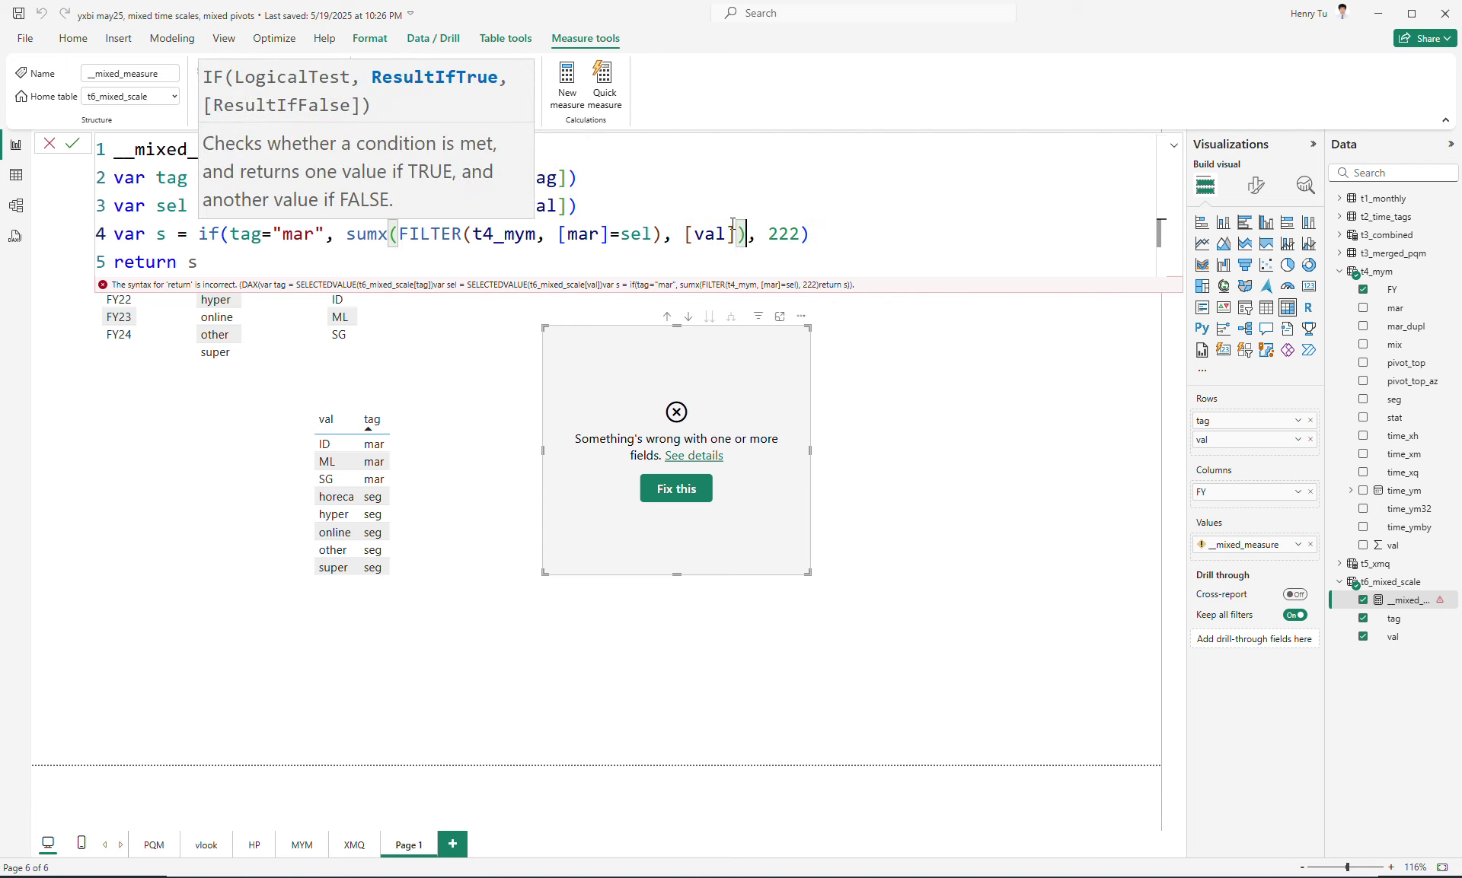
{"action": "key", "text": "Return"}
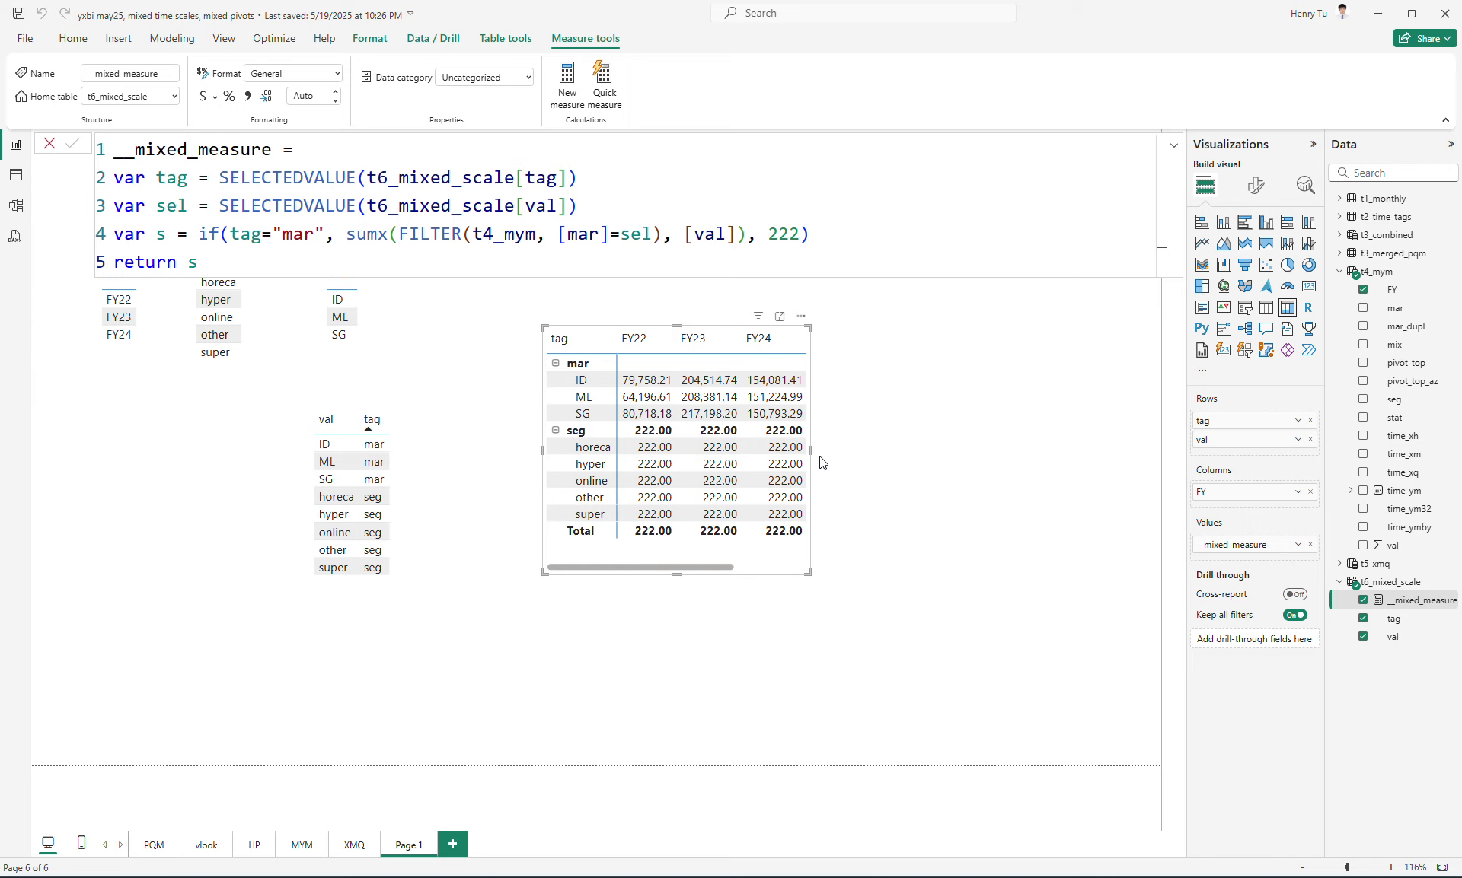
Widen the mixed-scale matrix until its Total column fits, and deselect it.
{"action": "left_click_drag", "start_coordinate": [813, 451], "coordinate": [913, 453]}
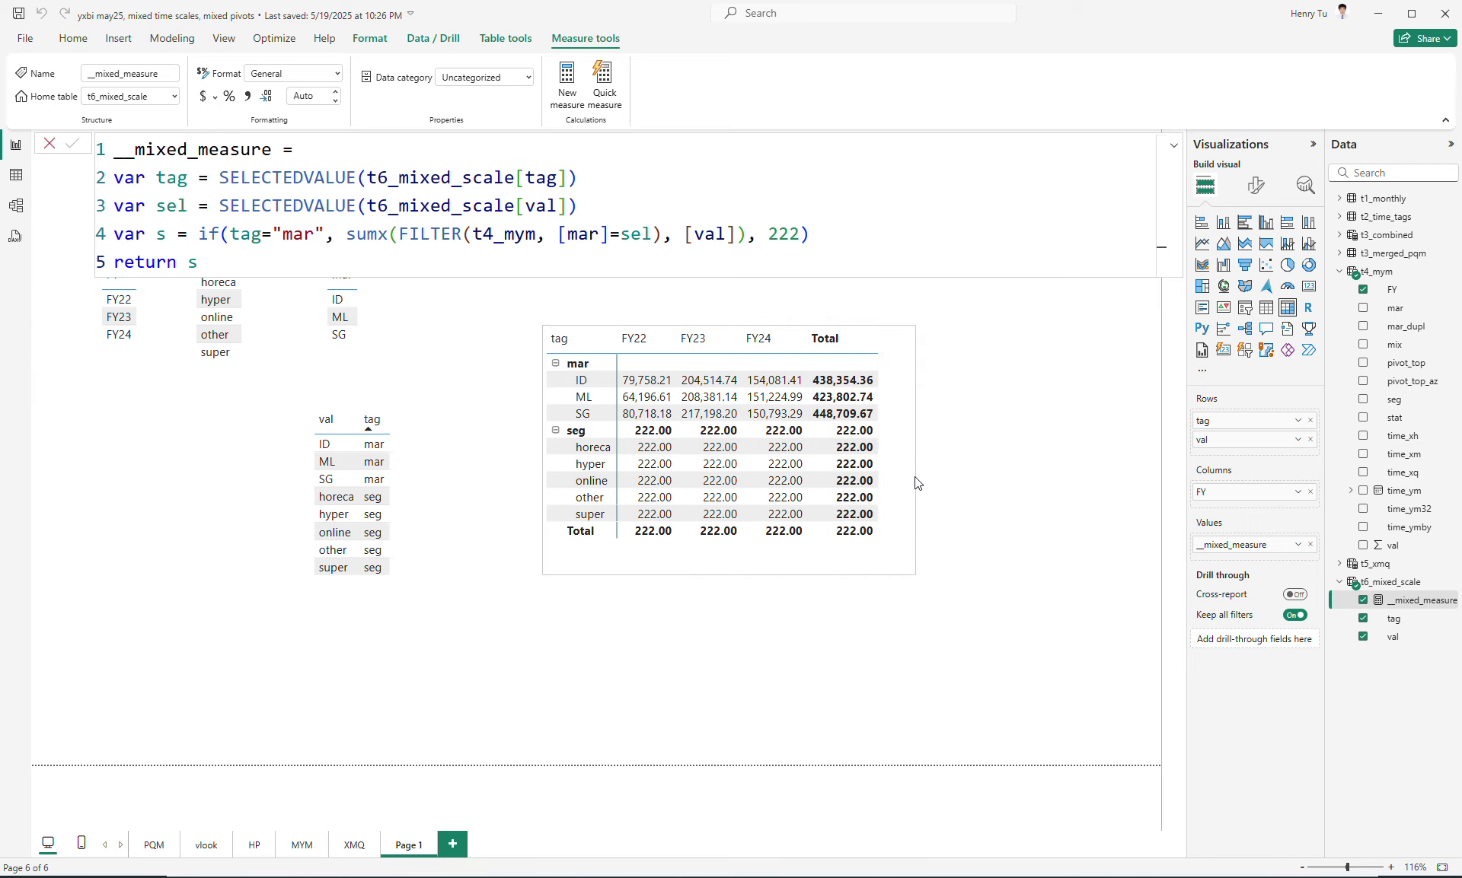
{"action": "right_click", "coordinate": [912, 476]}
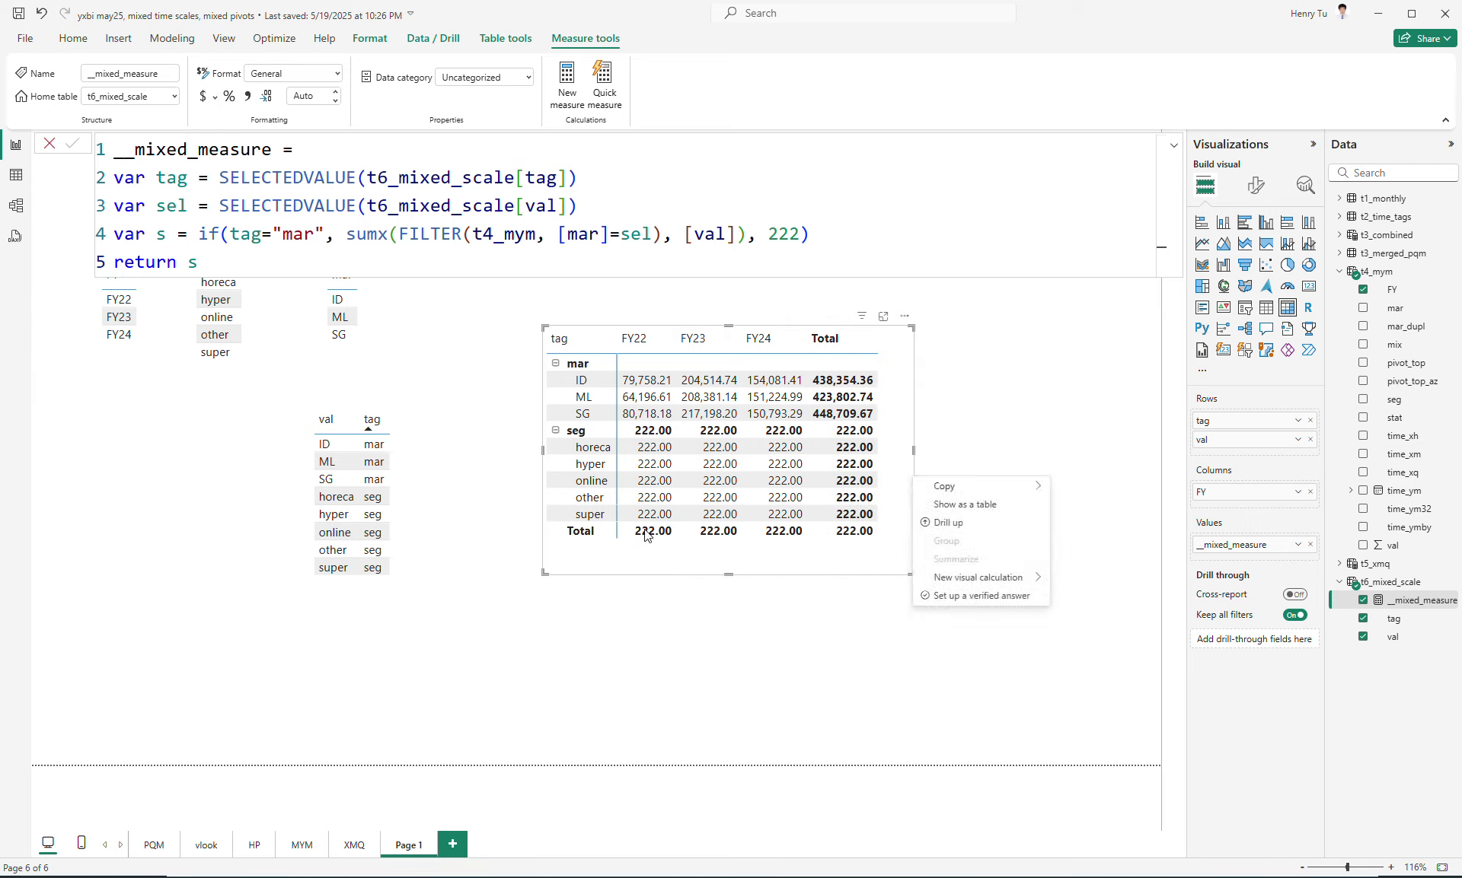
{"action": "left_click", "coordinate": [652, 565]}
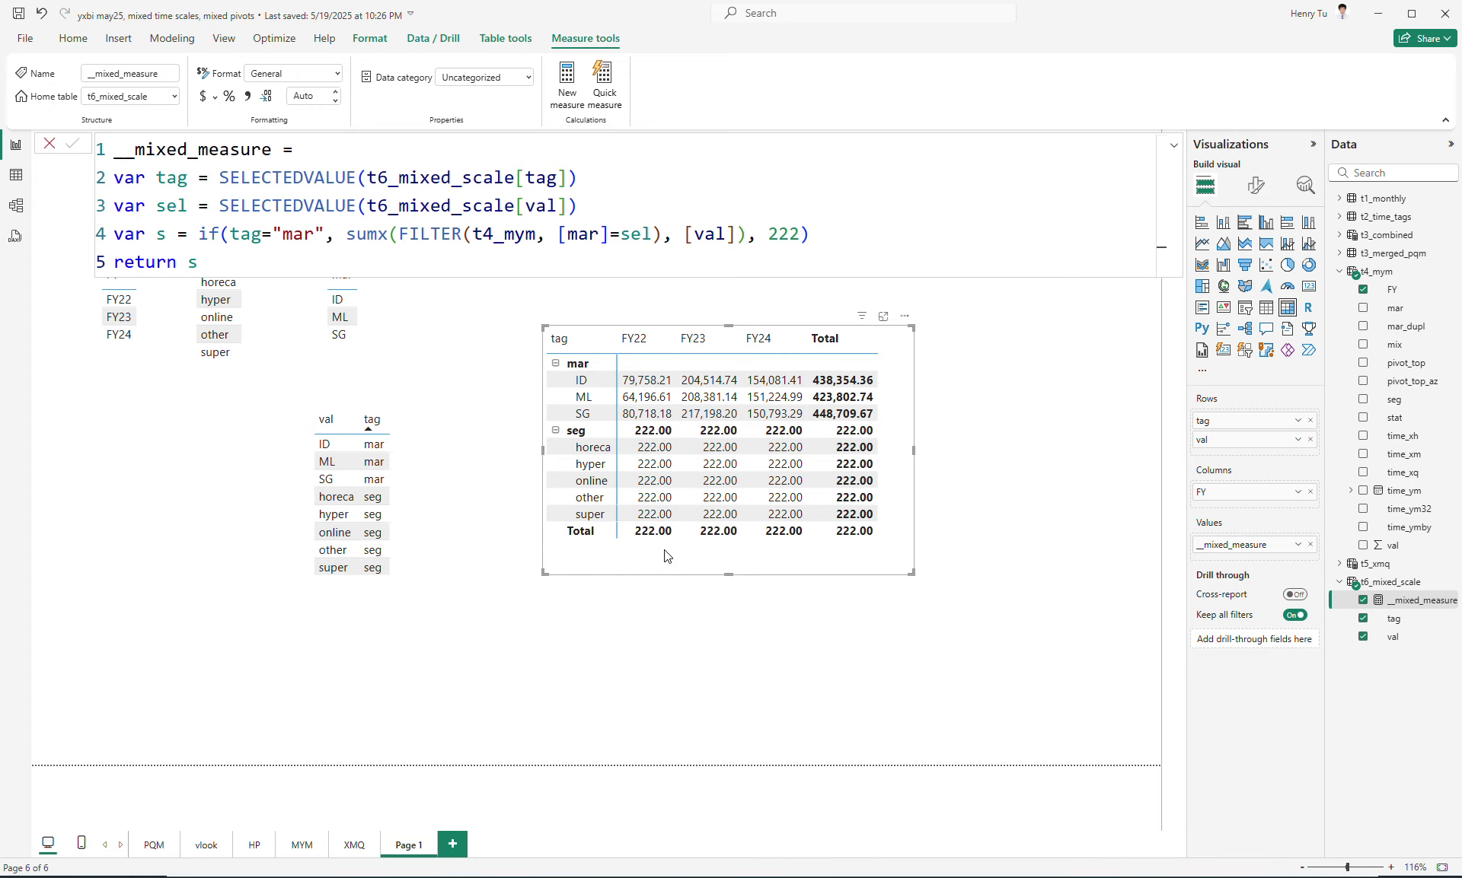
{"action": "left_click", "coordinate": [669, 627]}
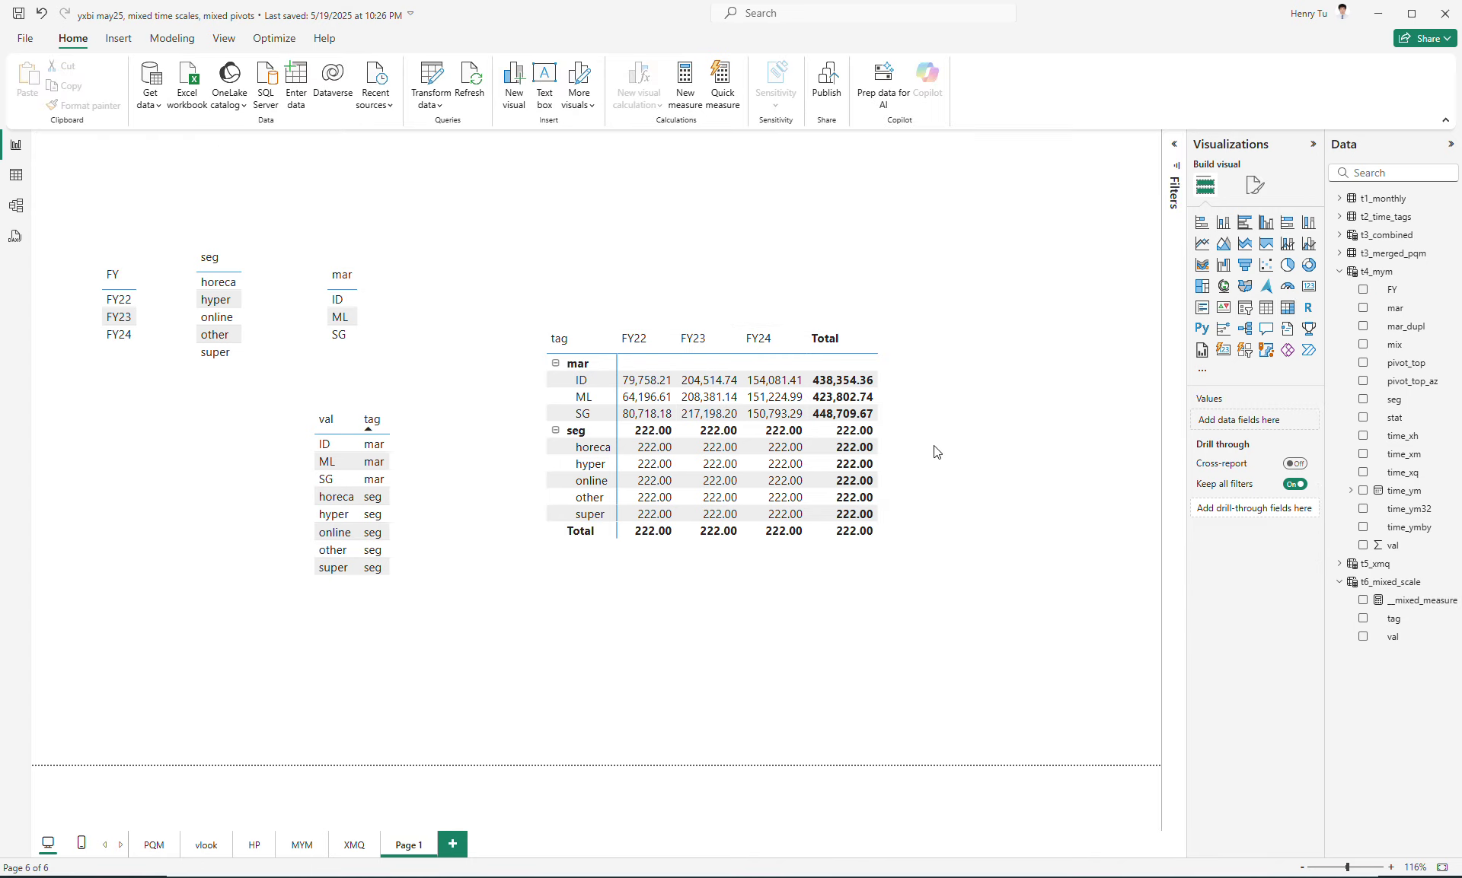
Create a table visual with FY, mar and val from t4_mym, enlarge it to show every row, and place it below the mixed-scale matrix.
{"action": "left_click", "coordinate": [1362, 290]}
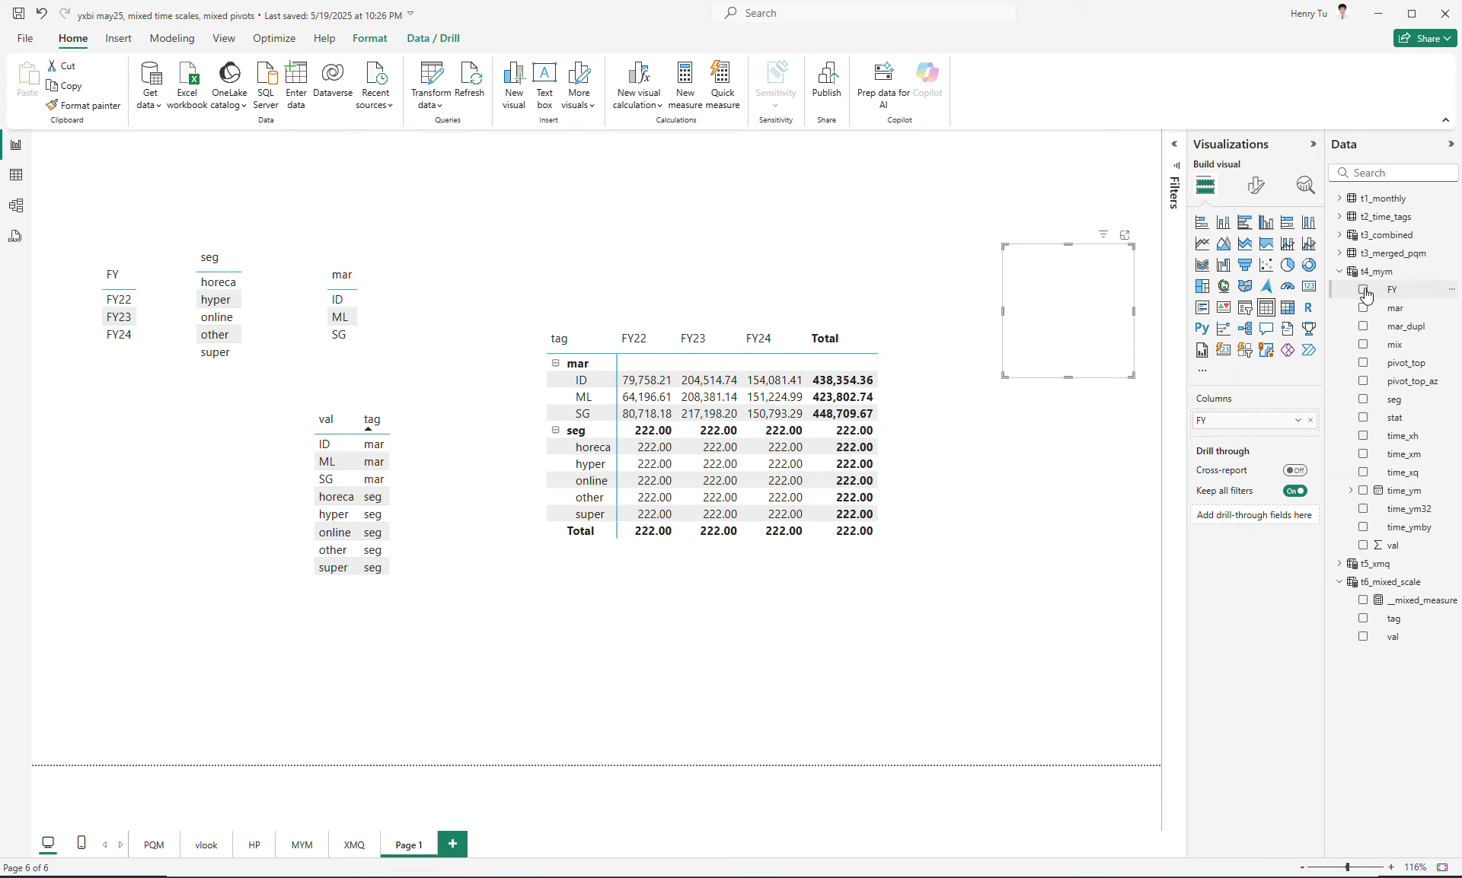
{"action": "left_click", "coordinate": [1363, 308]}
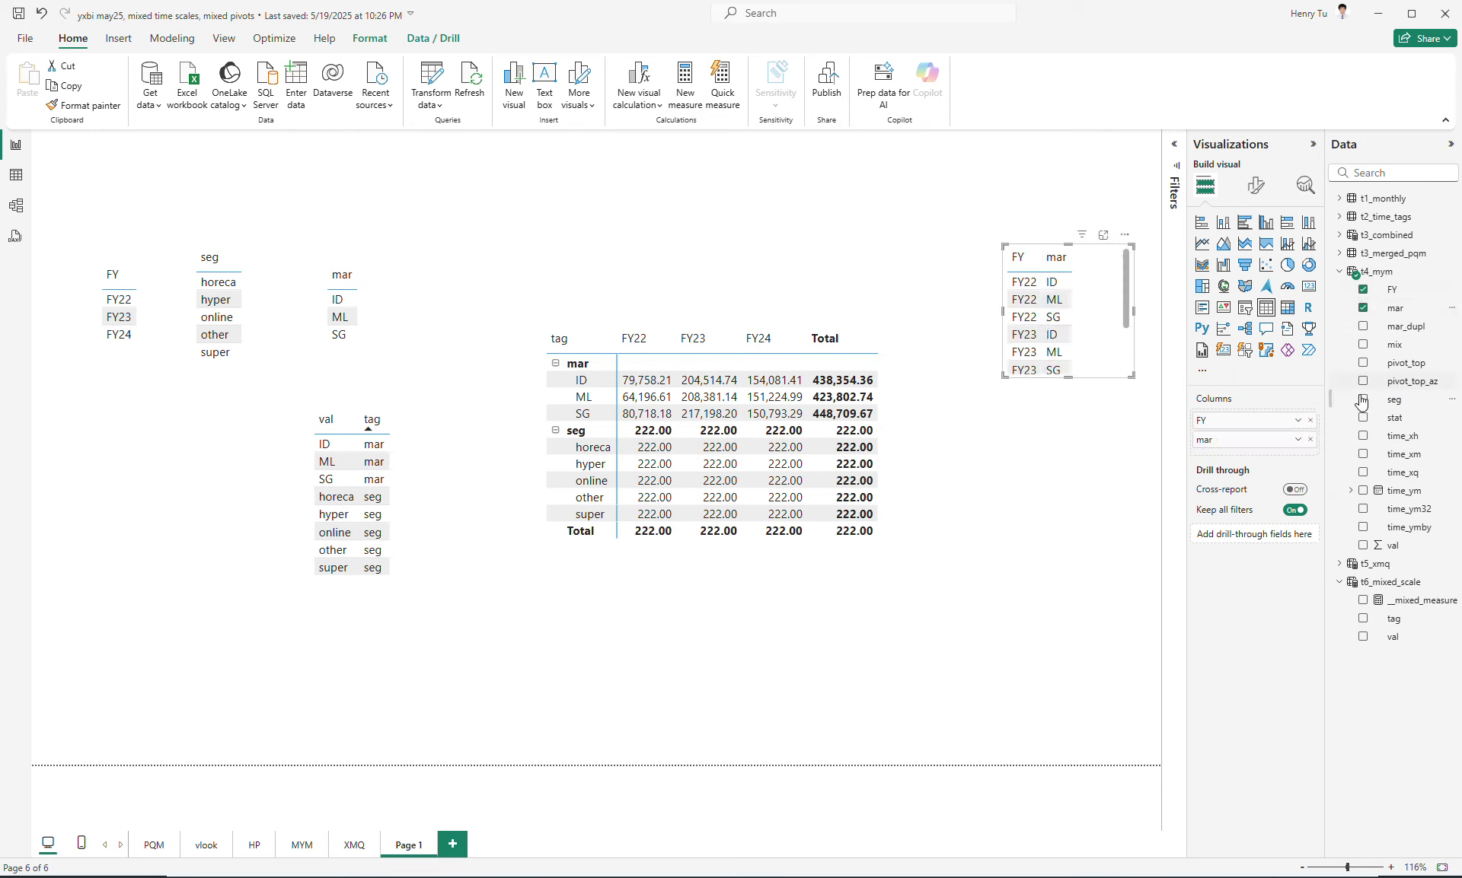
{"action": "left_click", "coordinate": [1362, 546]}
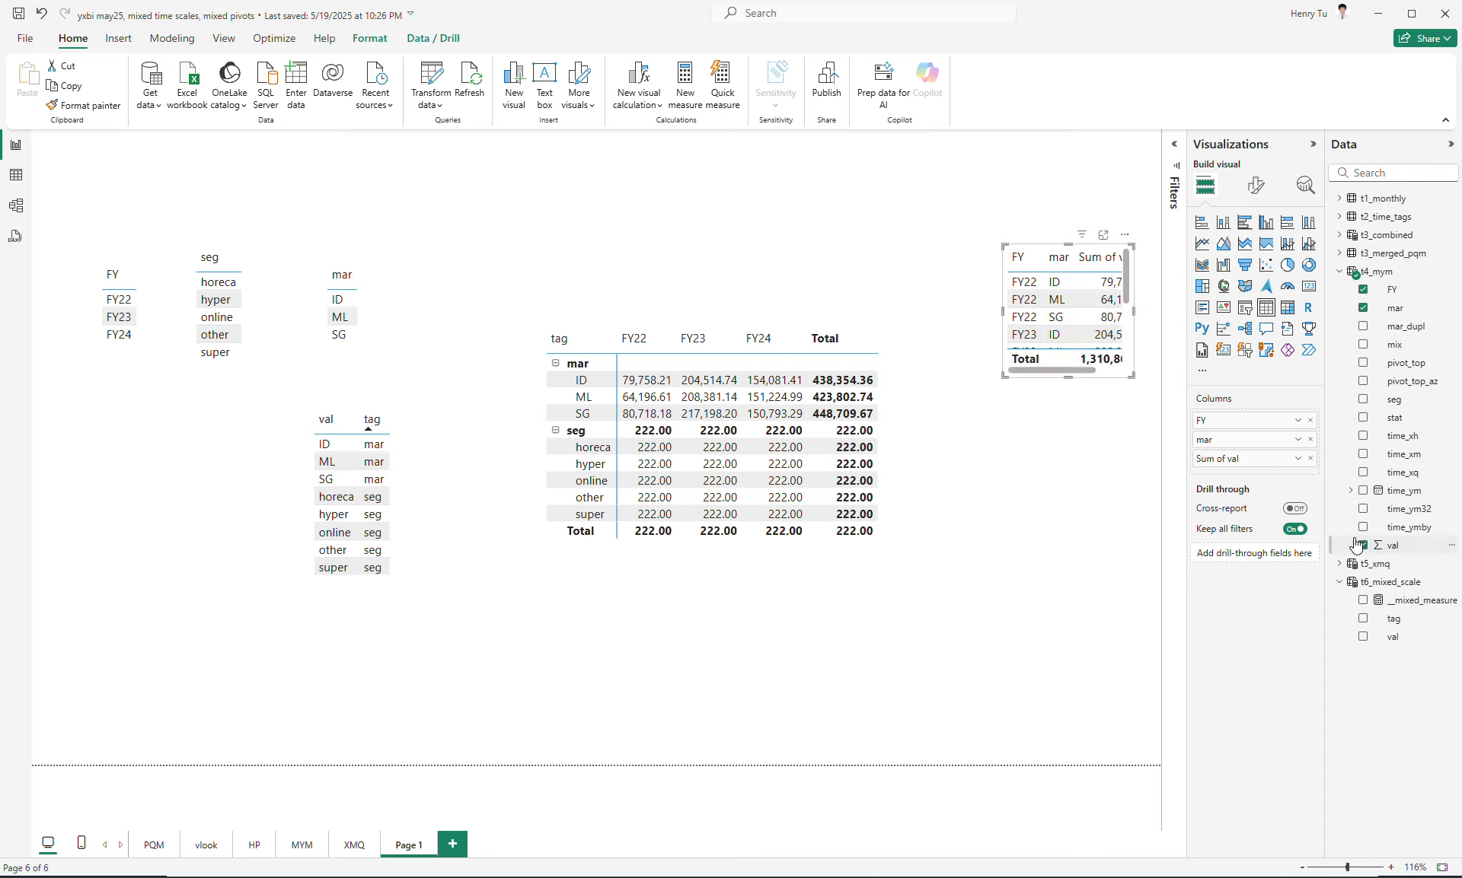
{"action": "left_click_drag", "start_coordinate": [1133, 374], "coordinate": [1154, 466]}
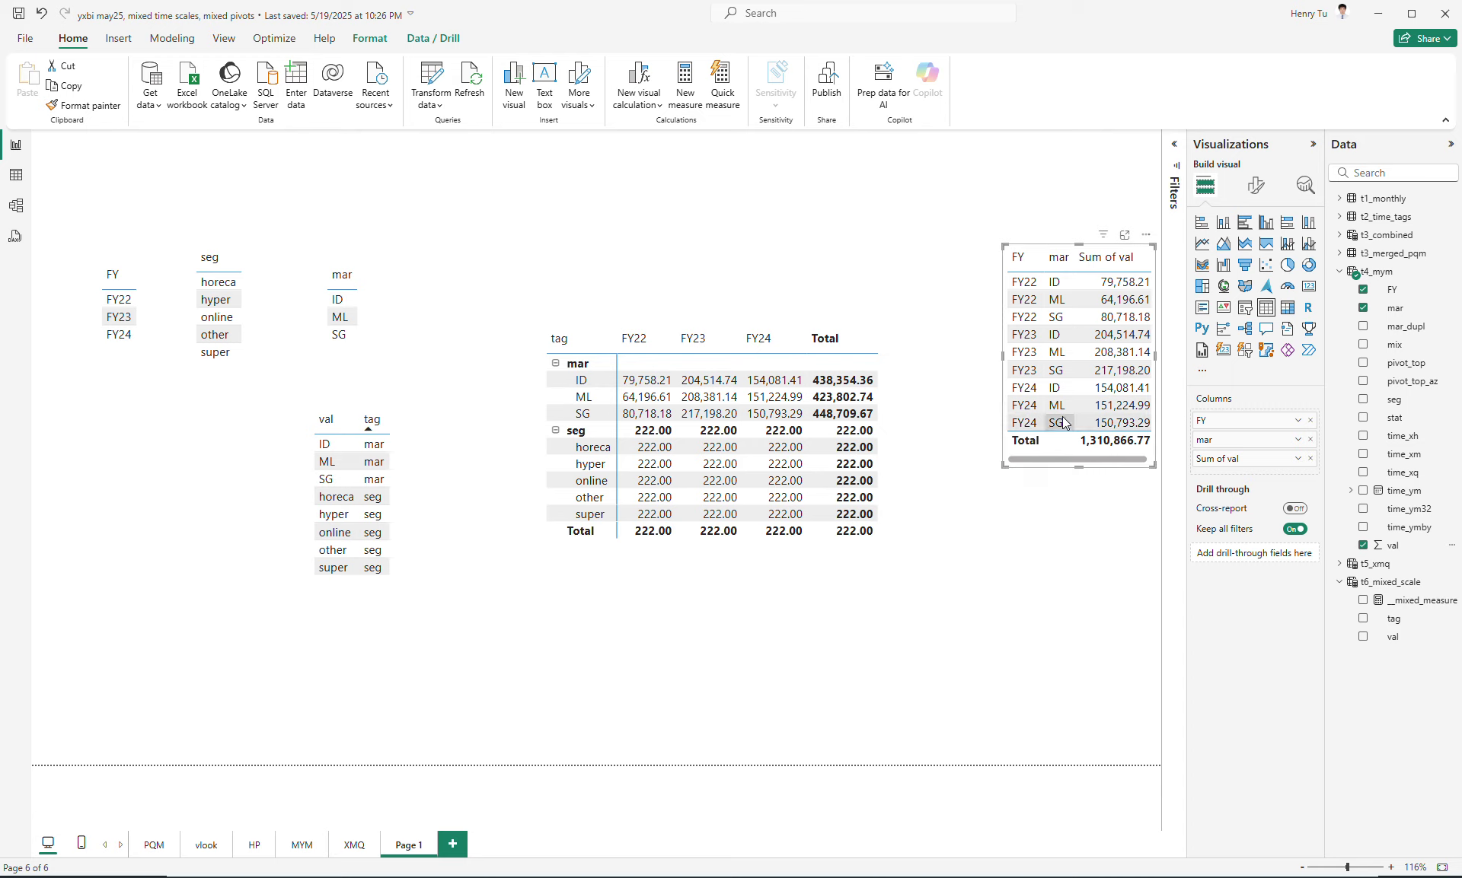
{"action": "left_click_drag", "start_coordinate": [1031, 454], "coordinate": [842, 752]}
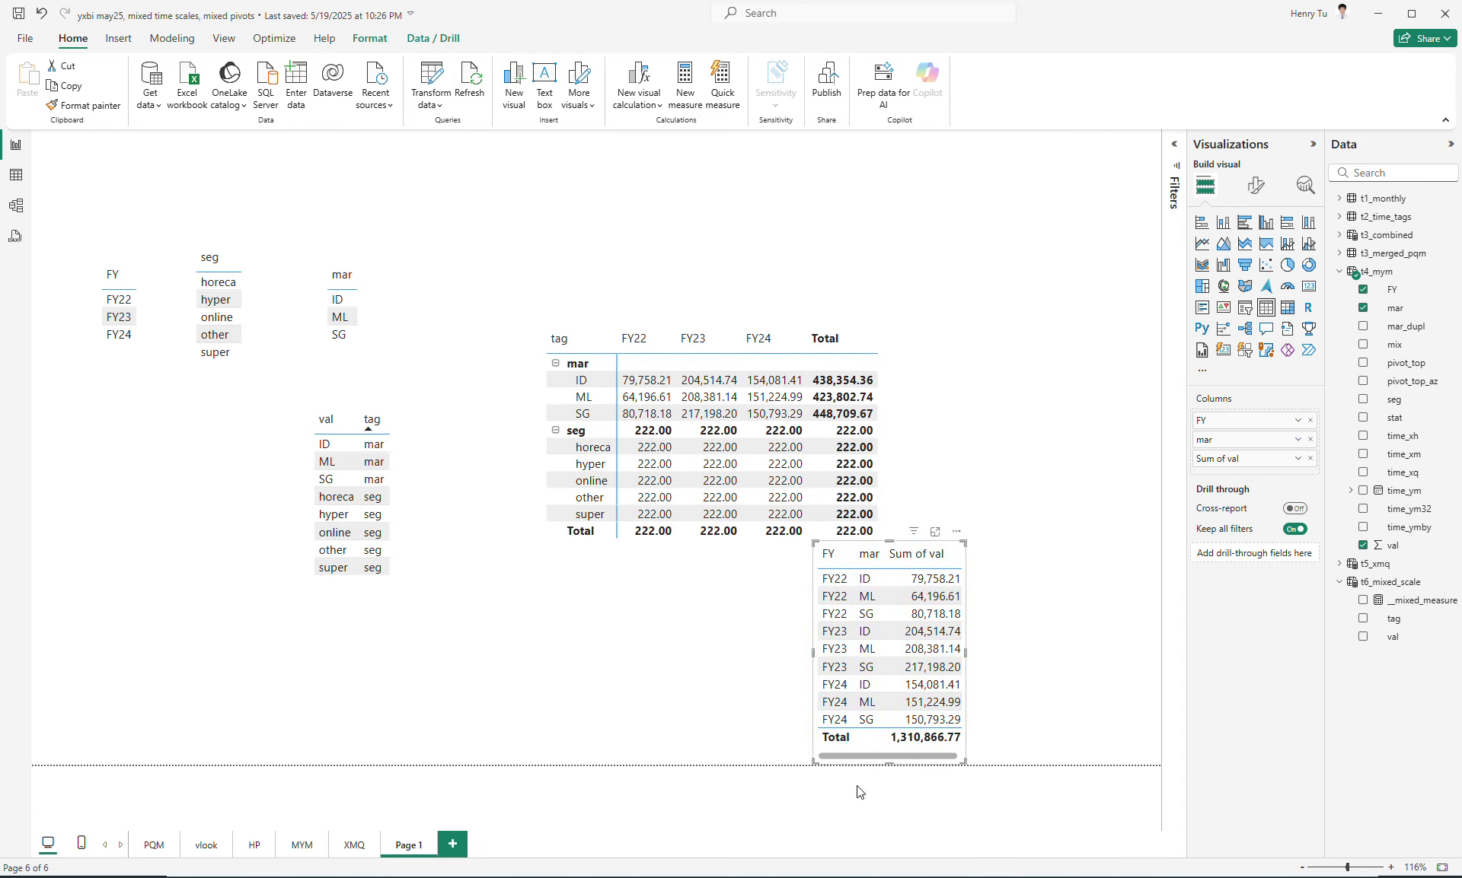
Convert the new table to a matrix with mar in rows and FY in columns, resized to fit all its columns.
{"action": "left_click", "coordinate": [1287, 308]}
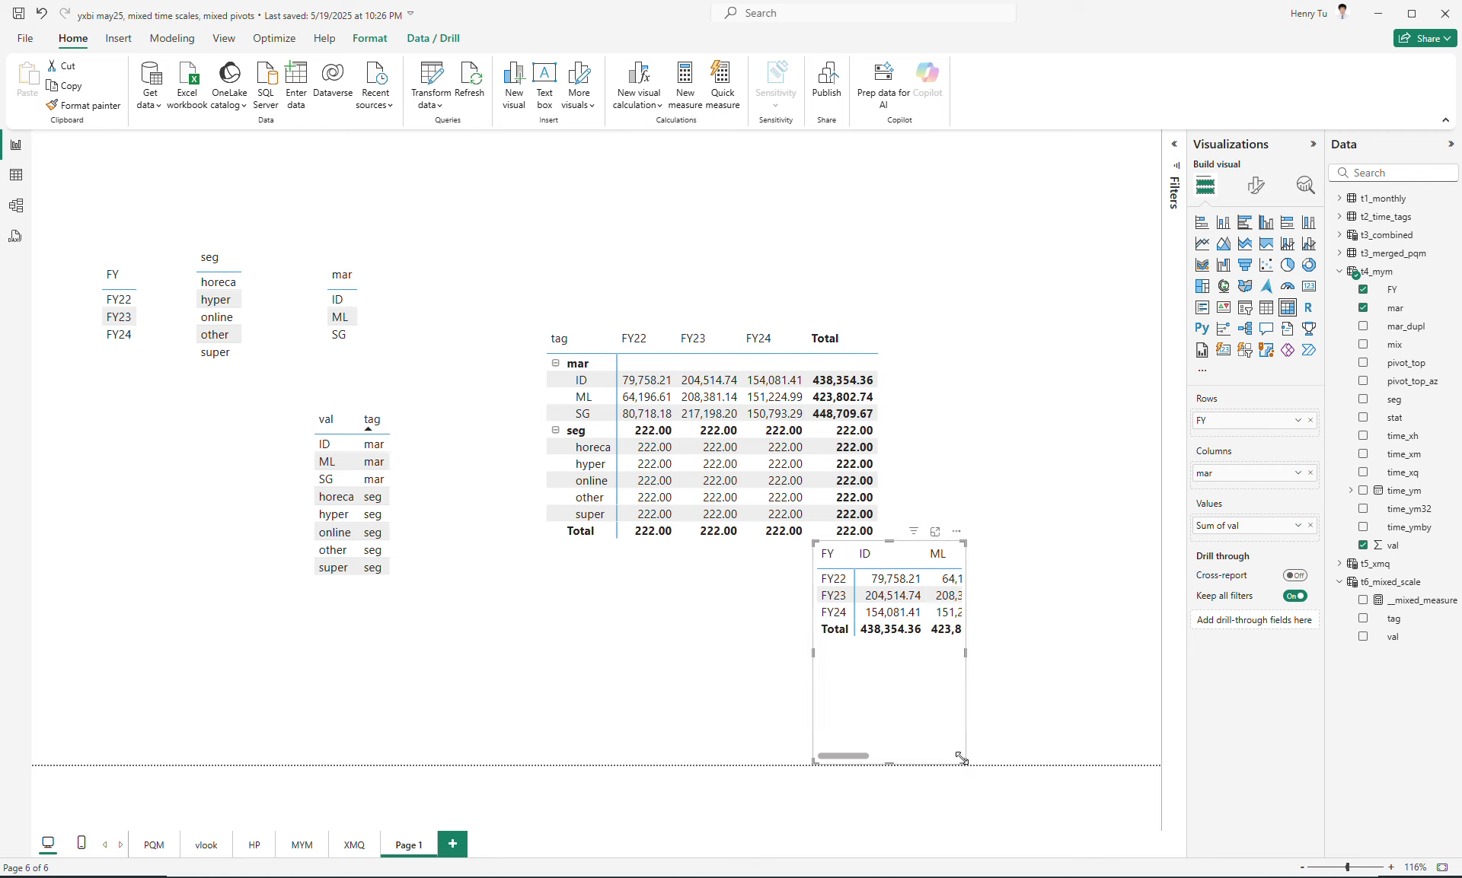
{"action": "left_click_drag", "start_coordinate": [961, 759], "coordinate": [841, 716]}
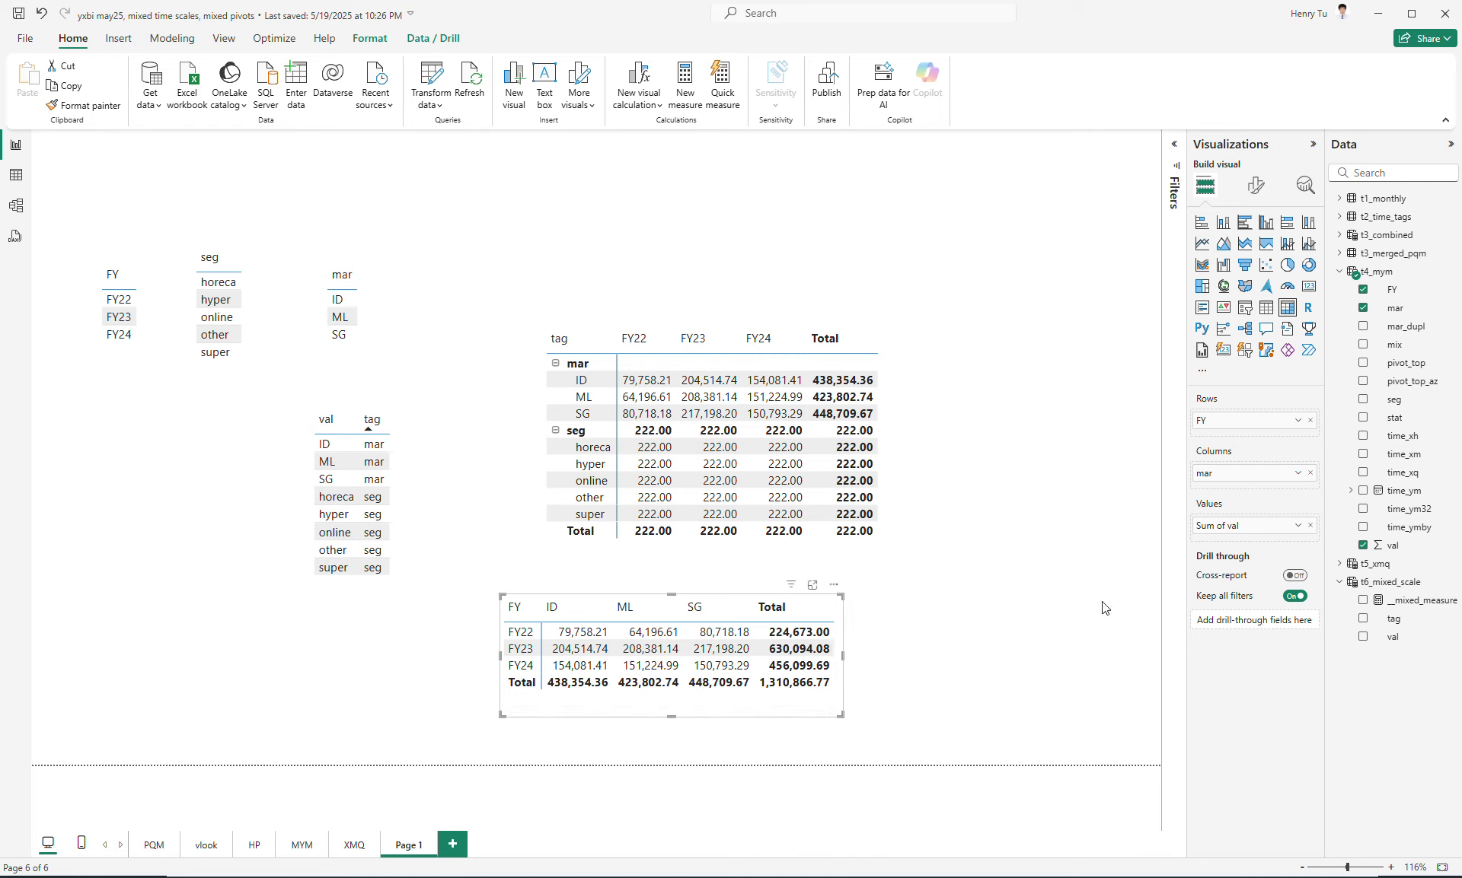
{"action": "mouse_move", "coordinate": [1245, 433]}
{"action": "left_mouse_down"}
{"action": "mouse_move", "coordinate": [1239, 492]}
{"action": "mouse_move", "coordinate": [1222, 411]}
{"action": "mouse_move", "coordinate": [1246, 426]}
{"action": "left_mouse_up"}
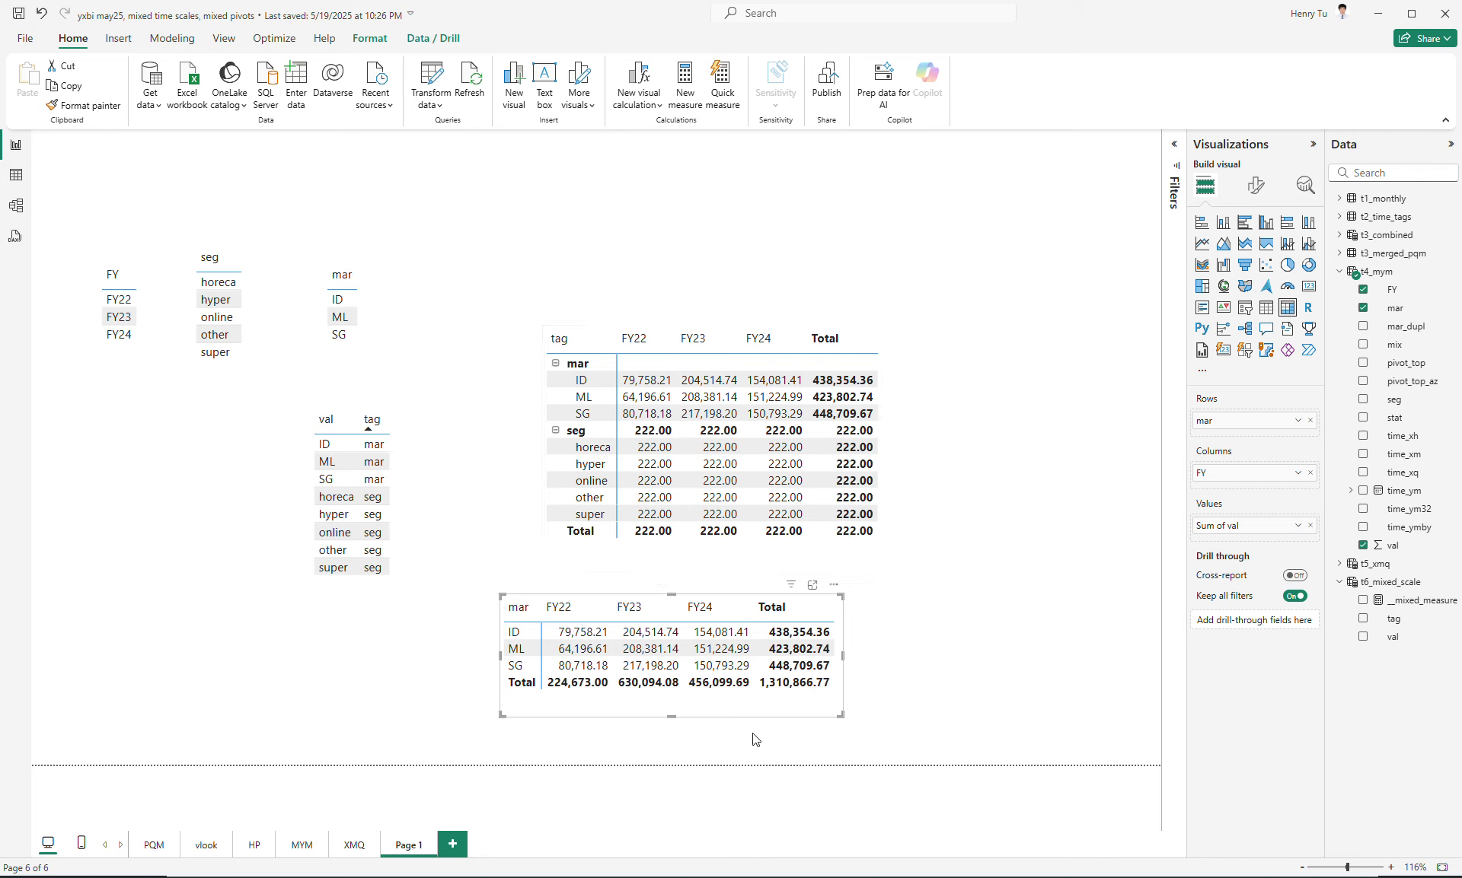
Place the mar matrix near the top of the page and the mixed-scale matrix below it, leaving a gap between them.
{"action": "left_click_drag", "start_coordinate": [755, 718], "coordinate": [743, 293]}
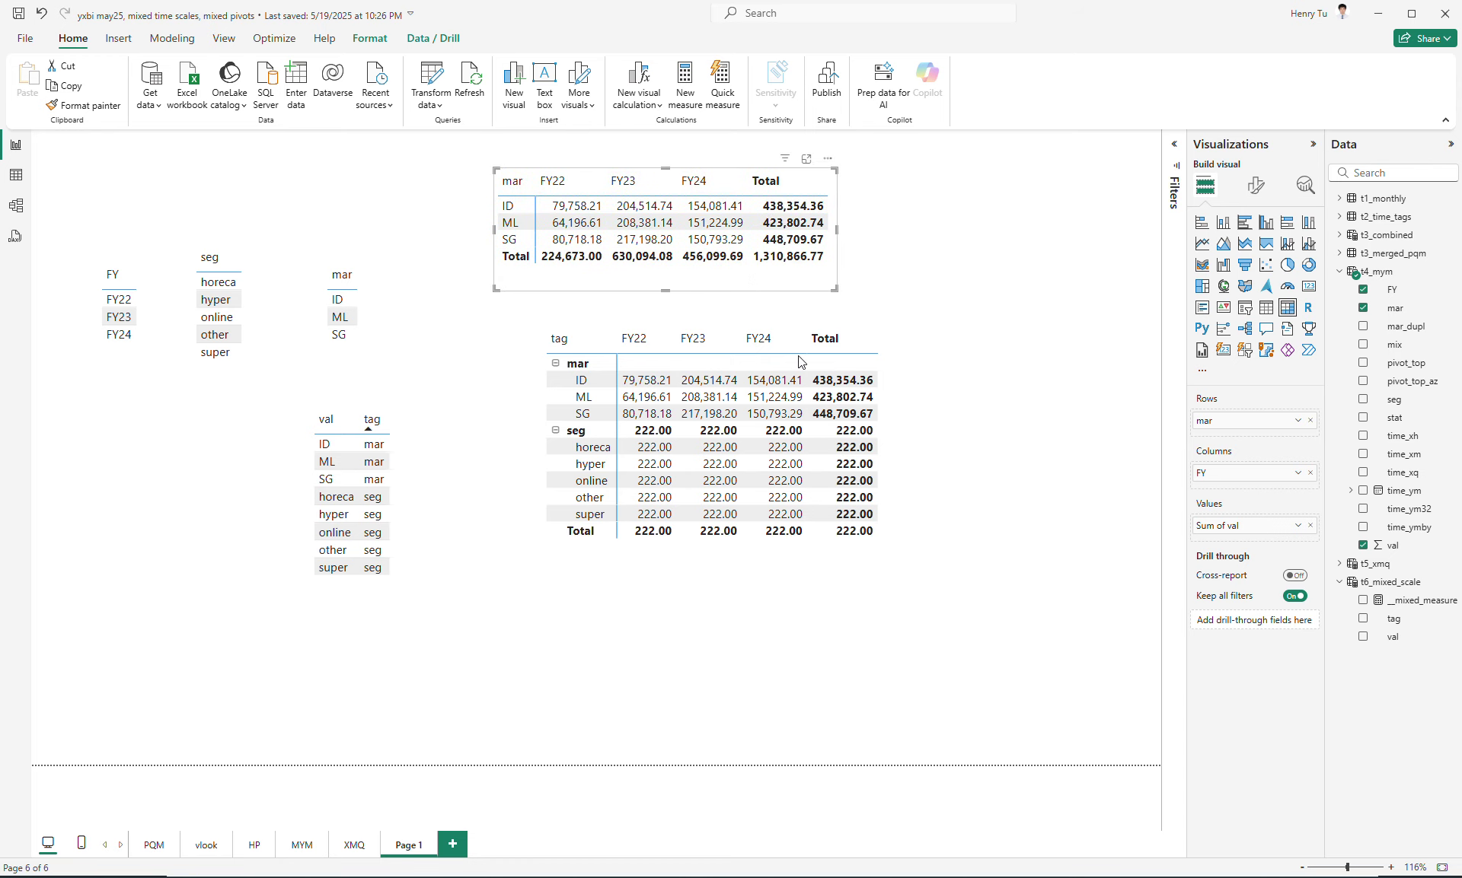
{"action": "left_click_drag", "start_coordinate": [895, 561], "coordinate": [847, 713]}
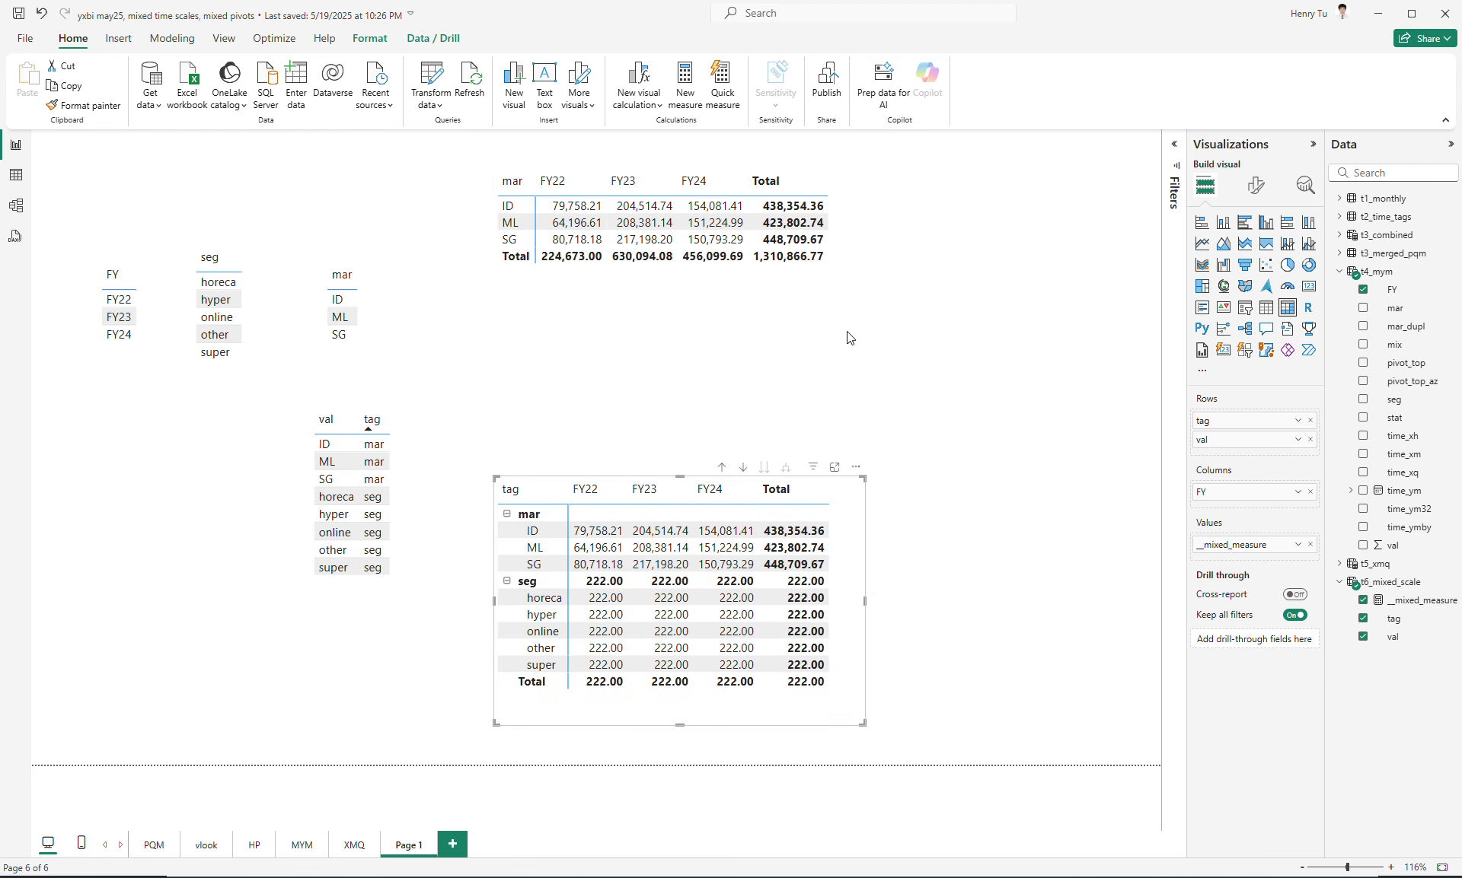
{"action": "left_click_drag", "start_coordinate": [832, 259], "coordinate": [824, 237]}
Duplicate the mar matrix into the gap, replace mar with seg in the copy's rows, and enlarge it to fit.
{"action": "key", "text": "ctrl+c"}
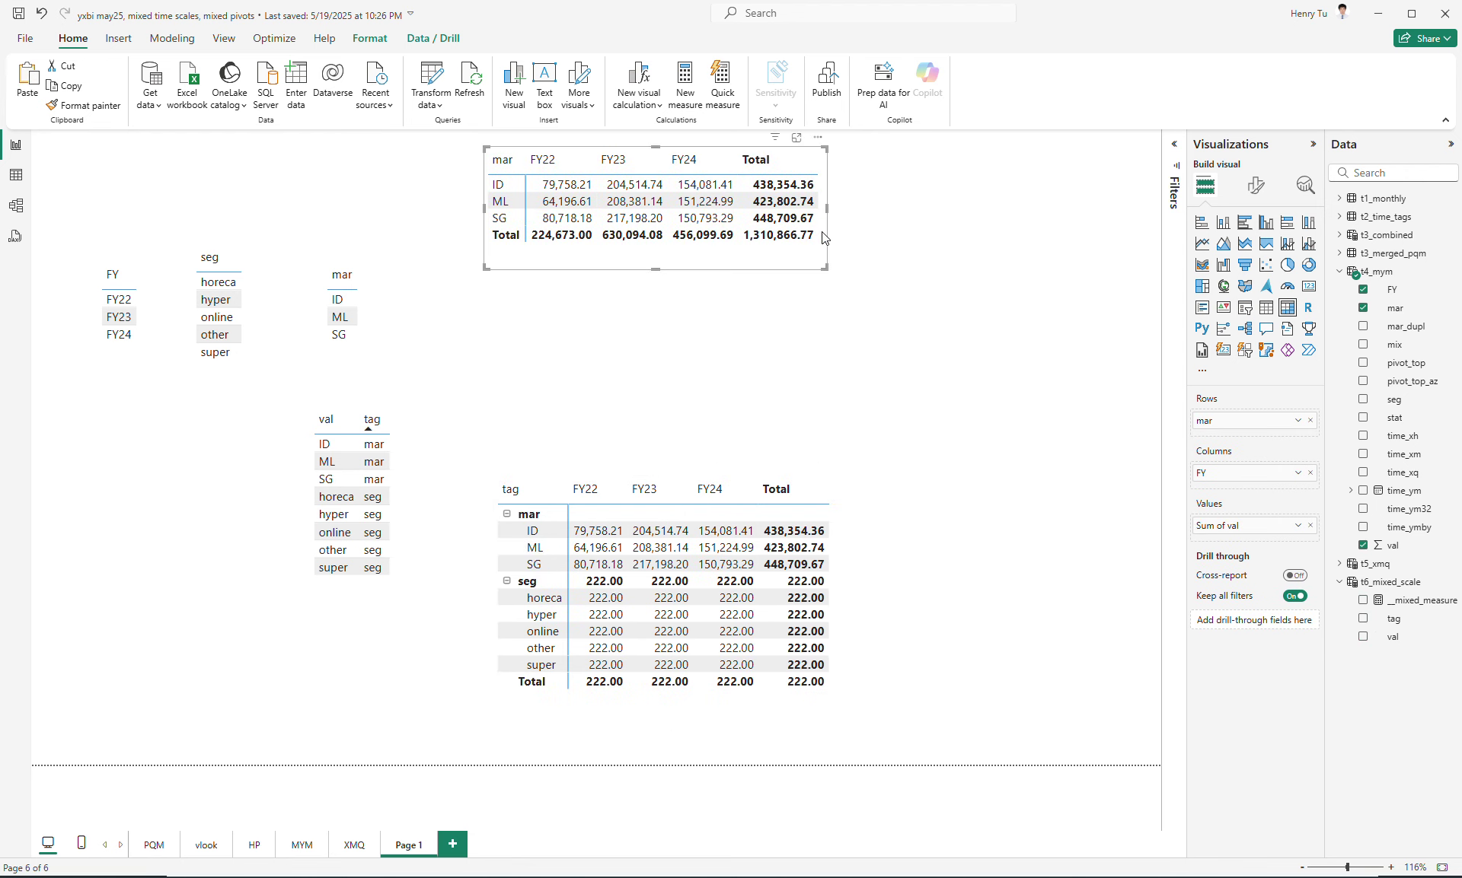
{"action": "key", "text": "ctrl+v"}
{"action": "left_click_drag", "start_coordinate": [876, 340], "coordinate": [831, 367]}
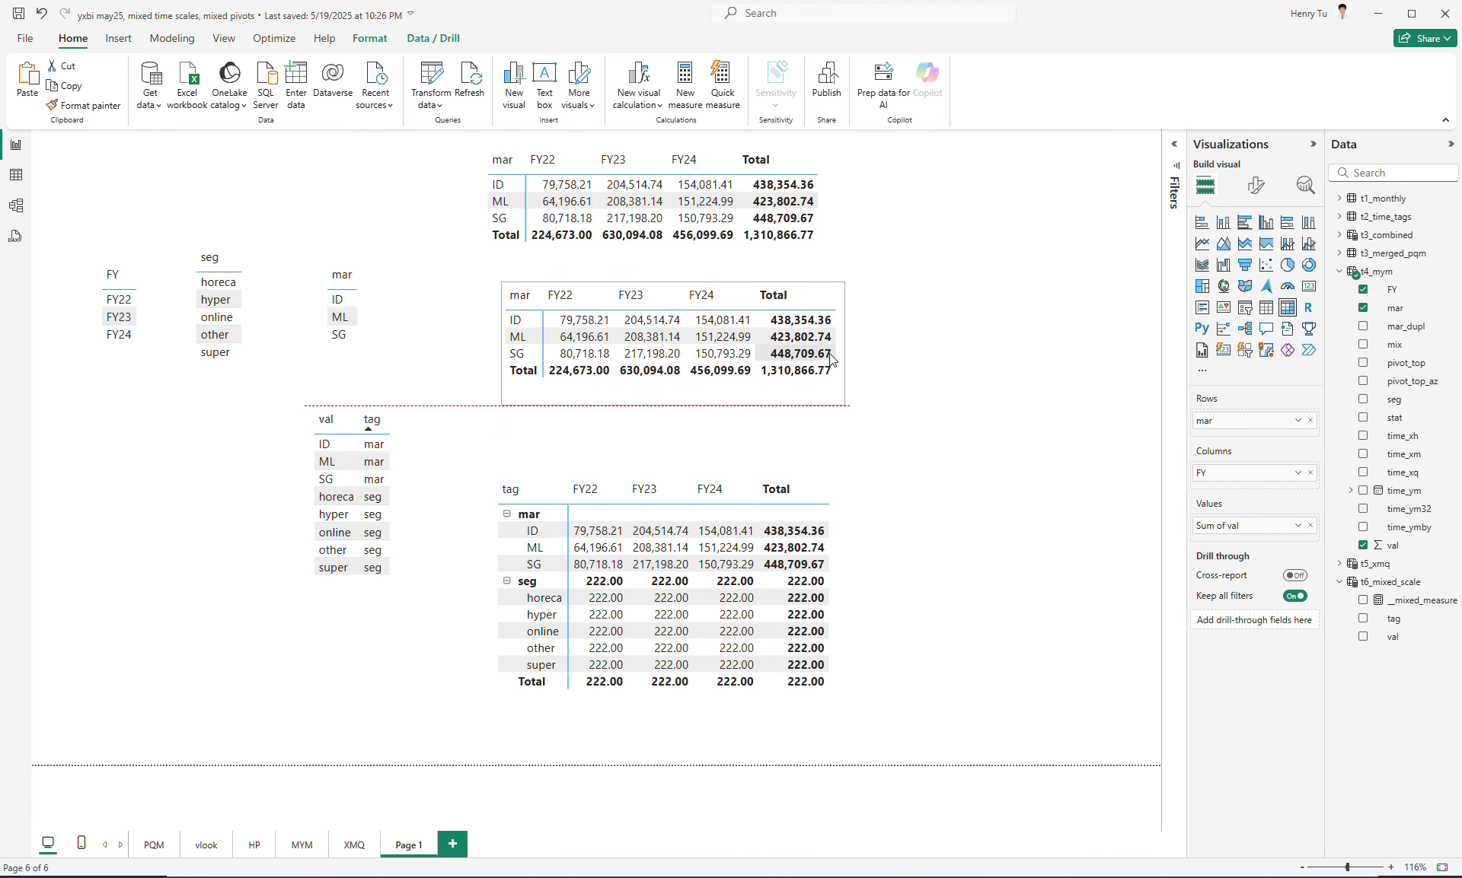
{"action": "left_click", "coordinate": [799, 353]}
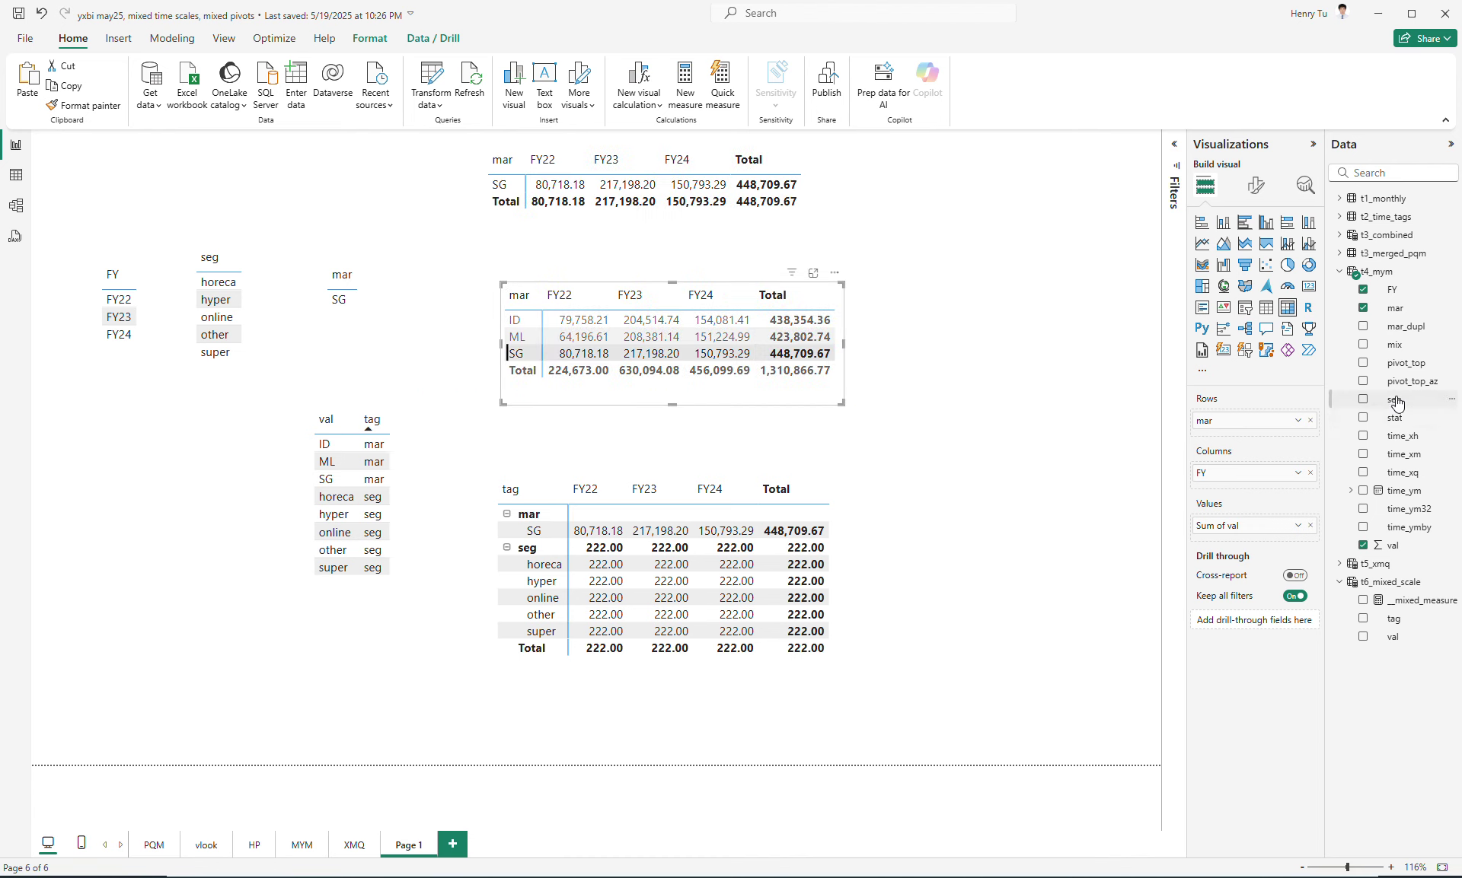
{"action": "left_click_drag", "start_coordinate": [1394, 398], "coordinate": [1289, 432]}
{"action": "left_click", "coordinate": [1310, 420]}
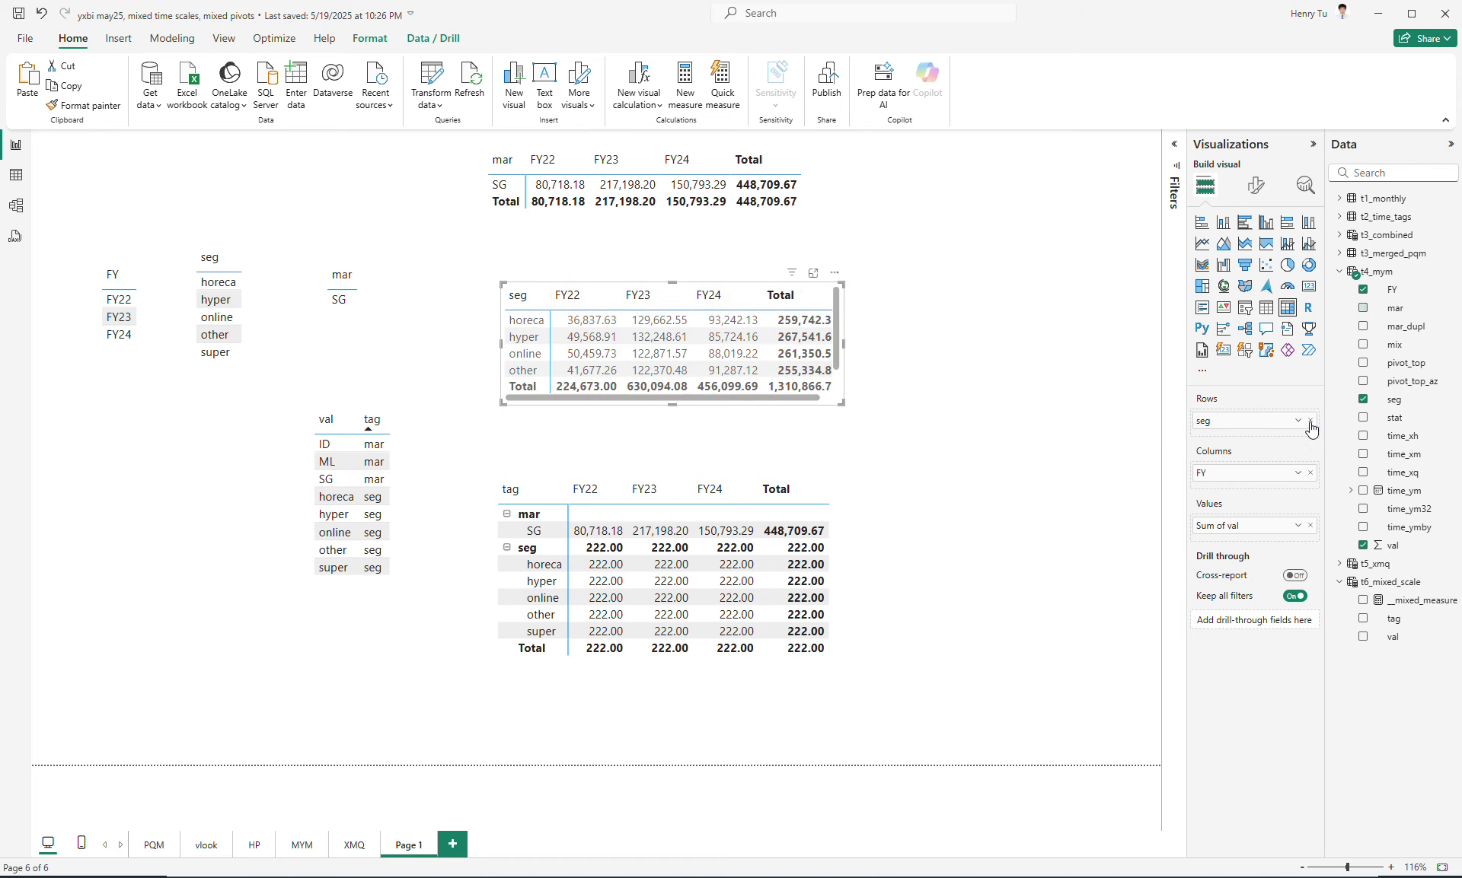
{"action": "left_click_drag", "start_coordinate": [843, 403], "coordinate": [862, 431]}
Clear the row selections in the matrices so that no visual on the page is cross-filtered.
{"action": "left_click", "coordinate": [811, 685]}
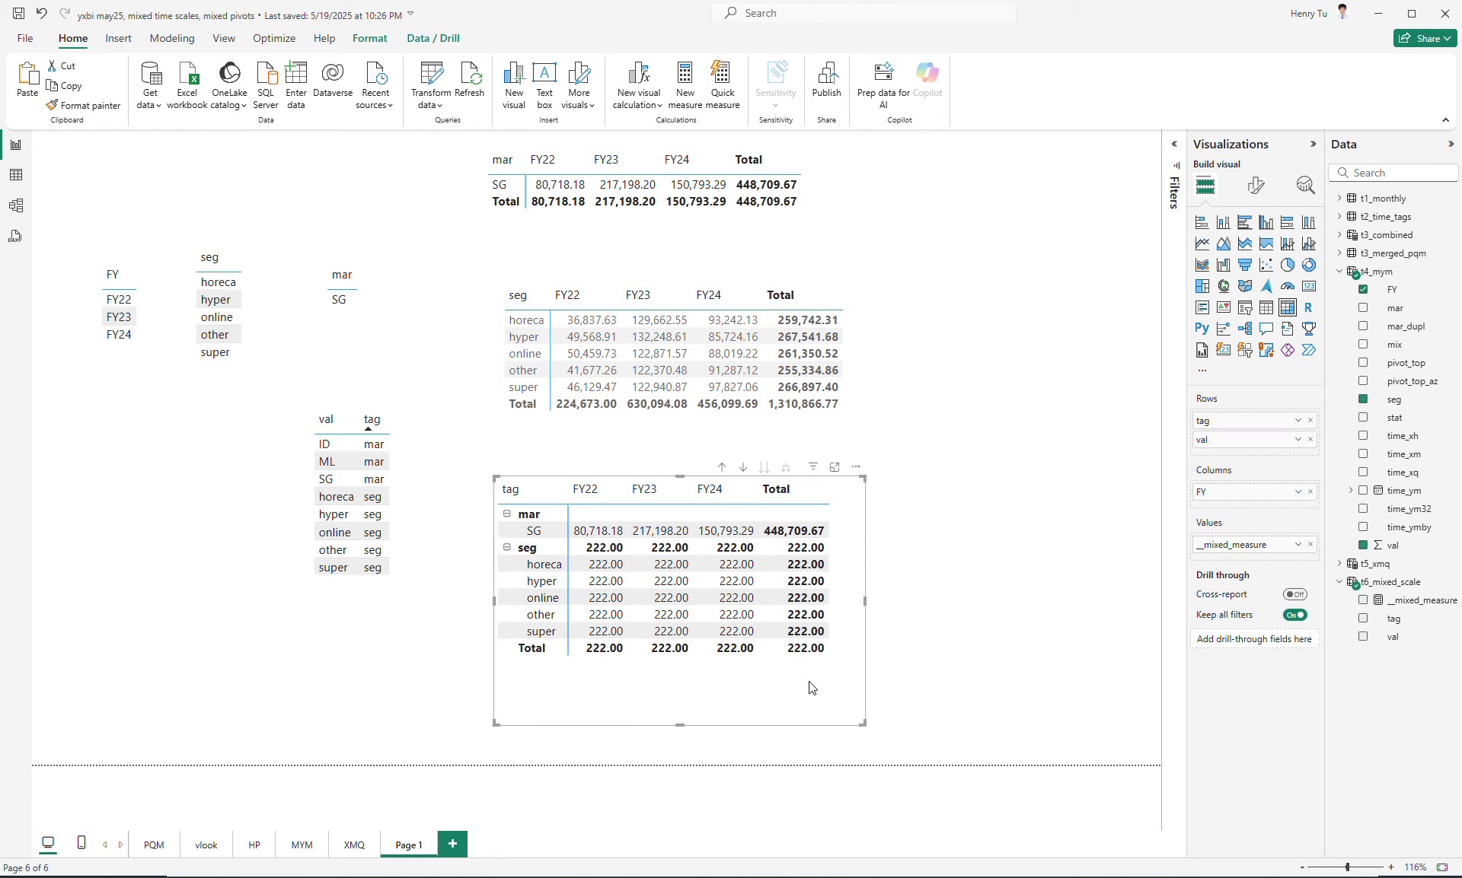
{"action": "left_click", "coordinate": [809, 632]}
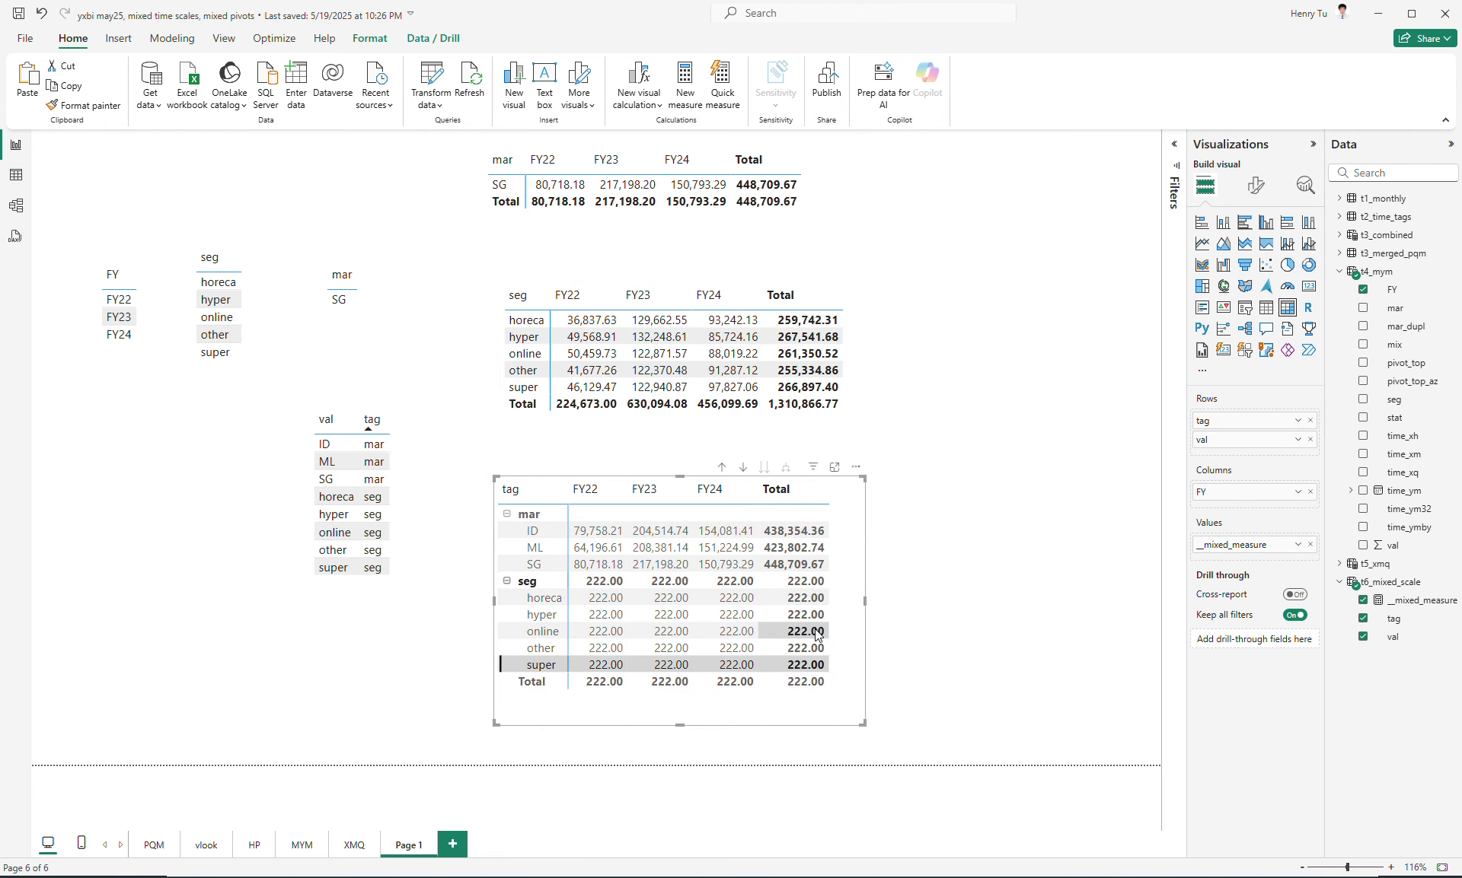
{"action": "left_click", "coordinate": [793, 673]}
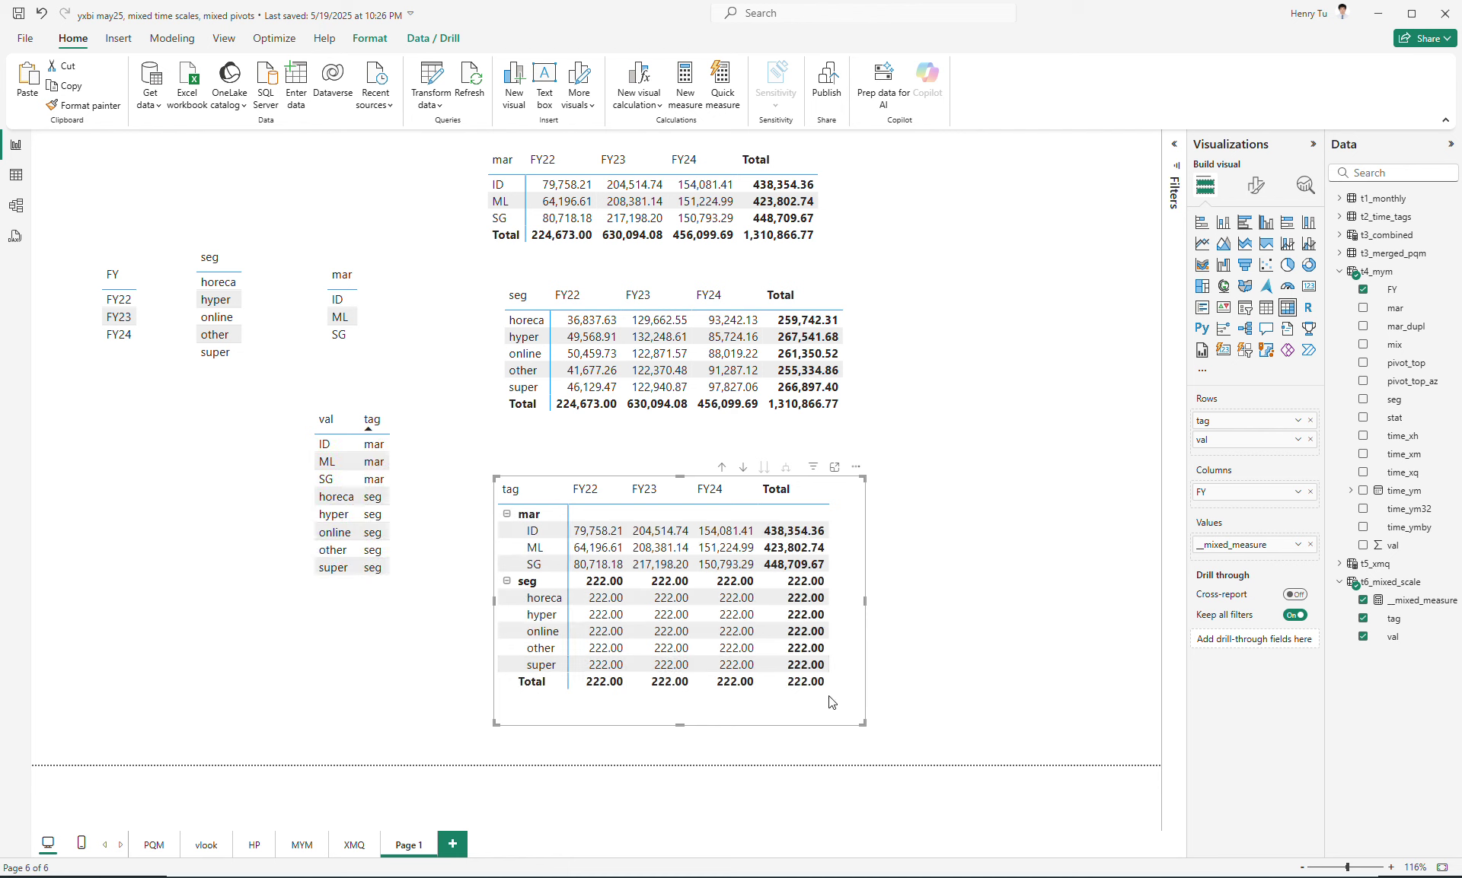
Open __mixed_measure for editing, put the sumx expression on its own indented line, and add a blank line before return.
{"action": "left_click", "coordinate": [1421, 601]}
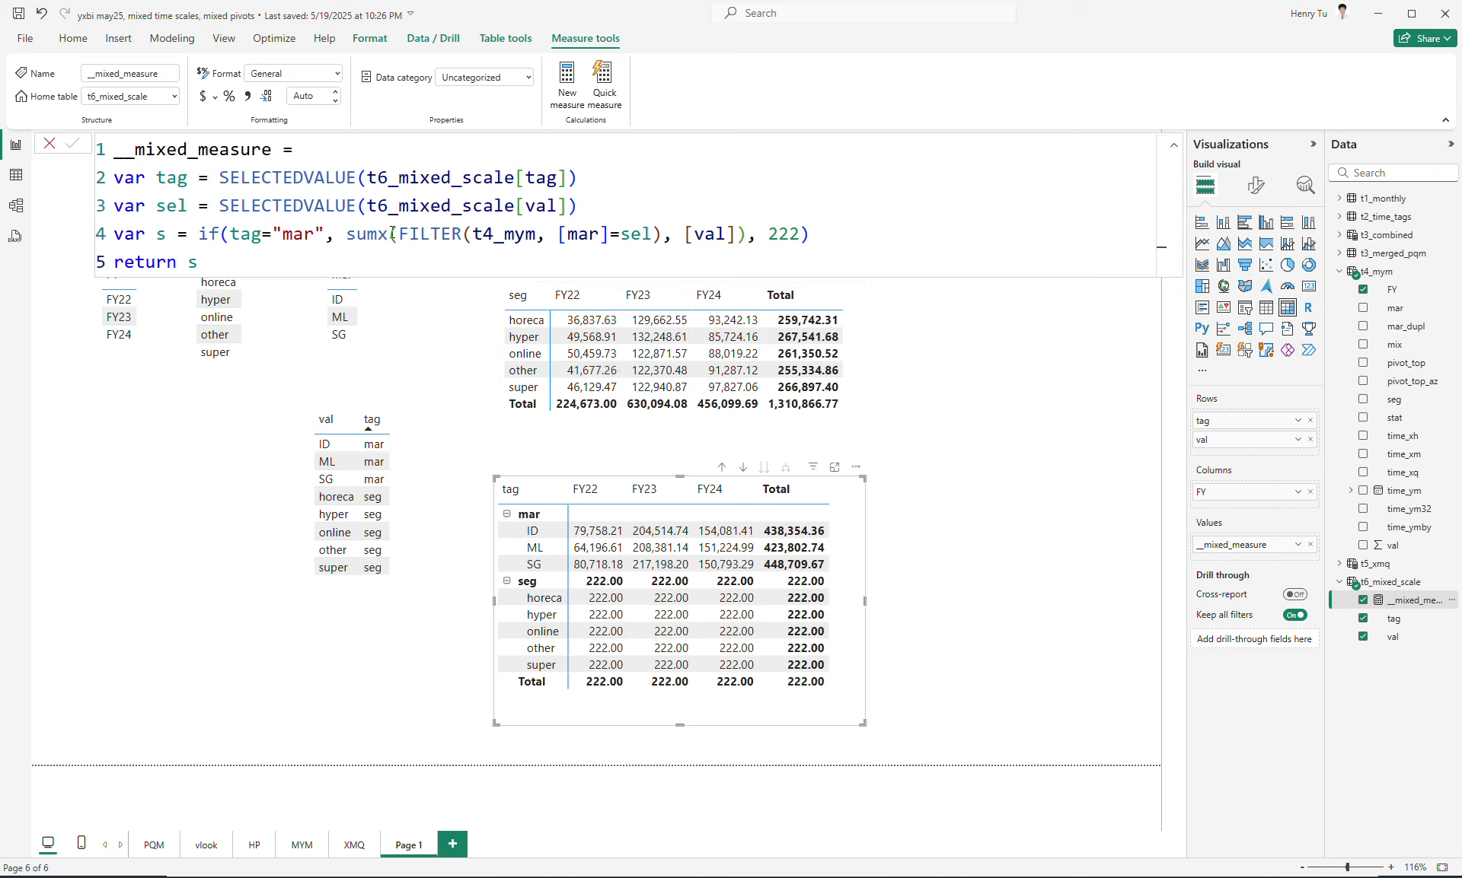
{"action": "left_click", "coordinate": [340, 233]}
{"action": "double_click", "coordinate": [349, 234]}
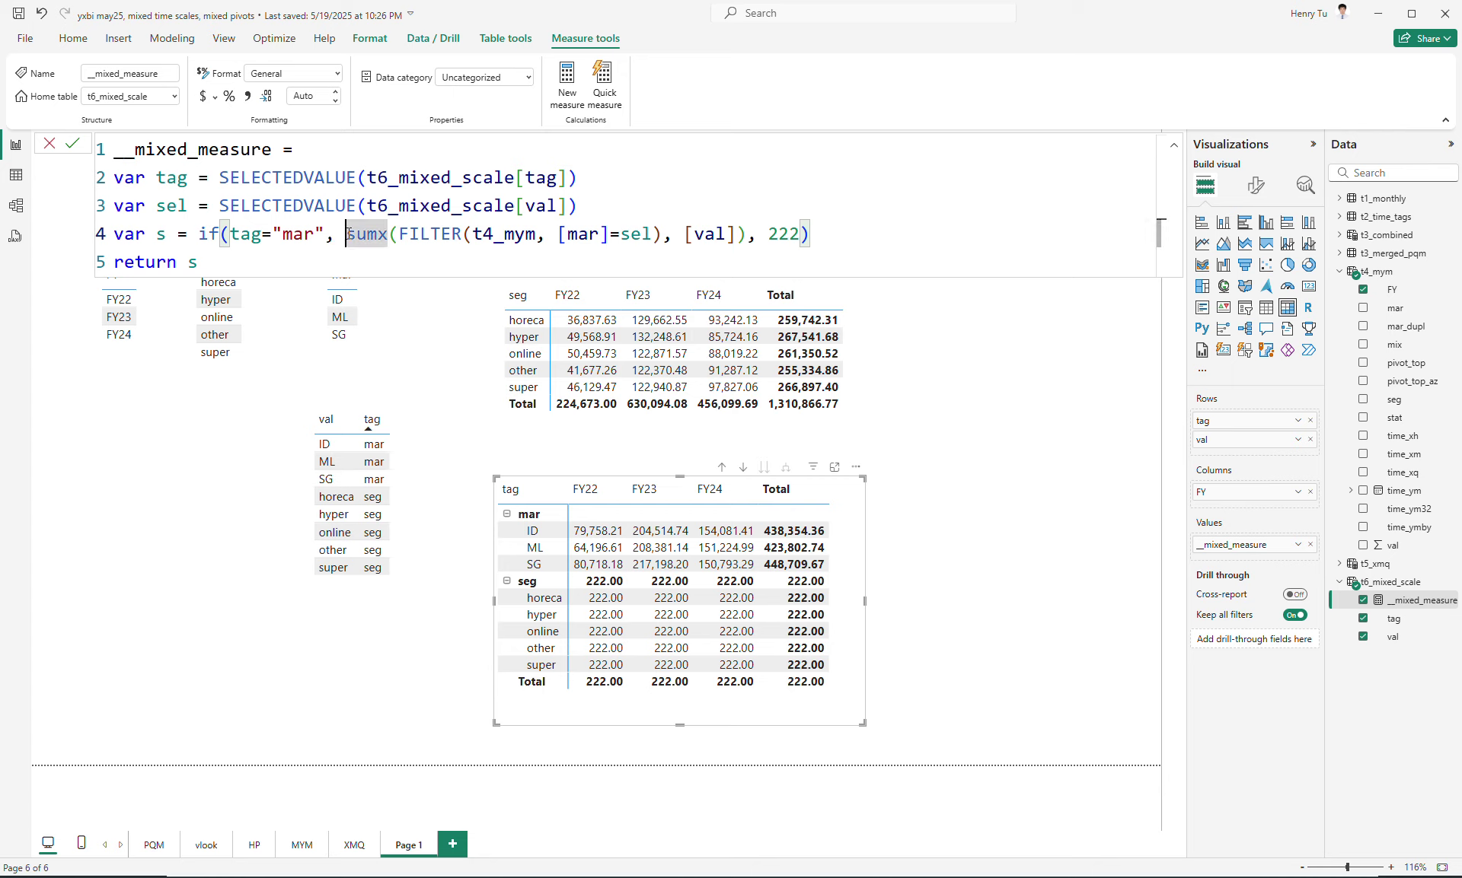
{"action": "left_click", "coordinate": [662, 234], "text": "shift"}
{"action": "left_click", "coordinate": [662, 235]}
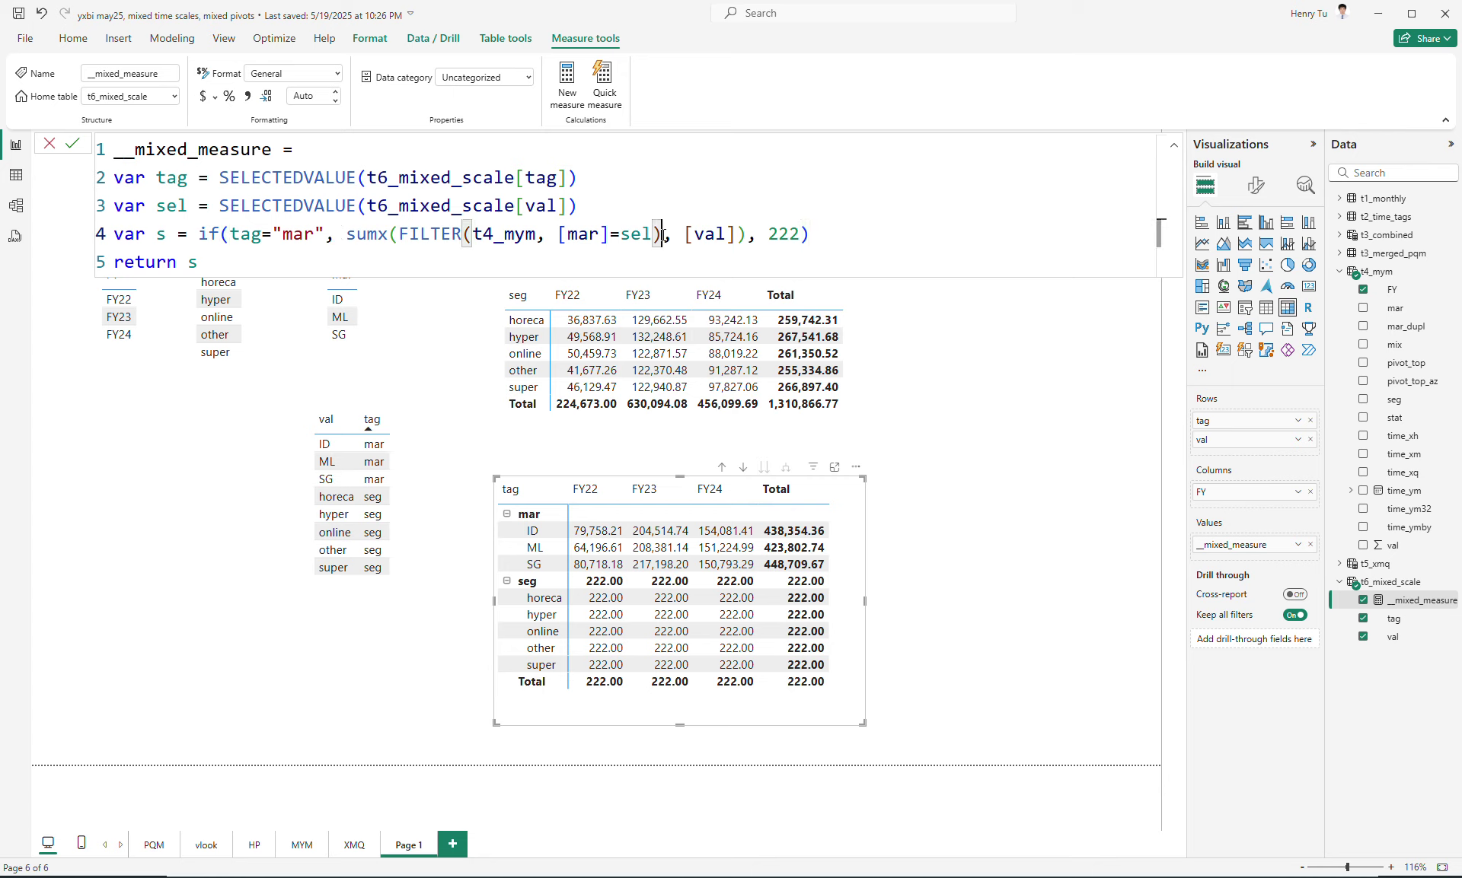
{"action": "left_click", "coordinate": [356, 234]}
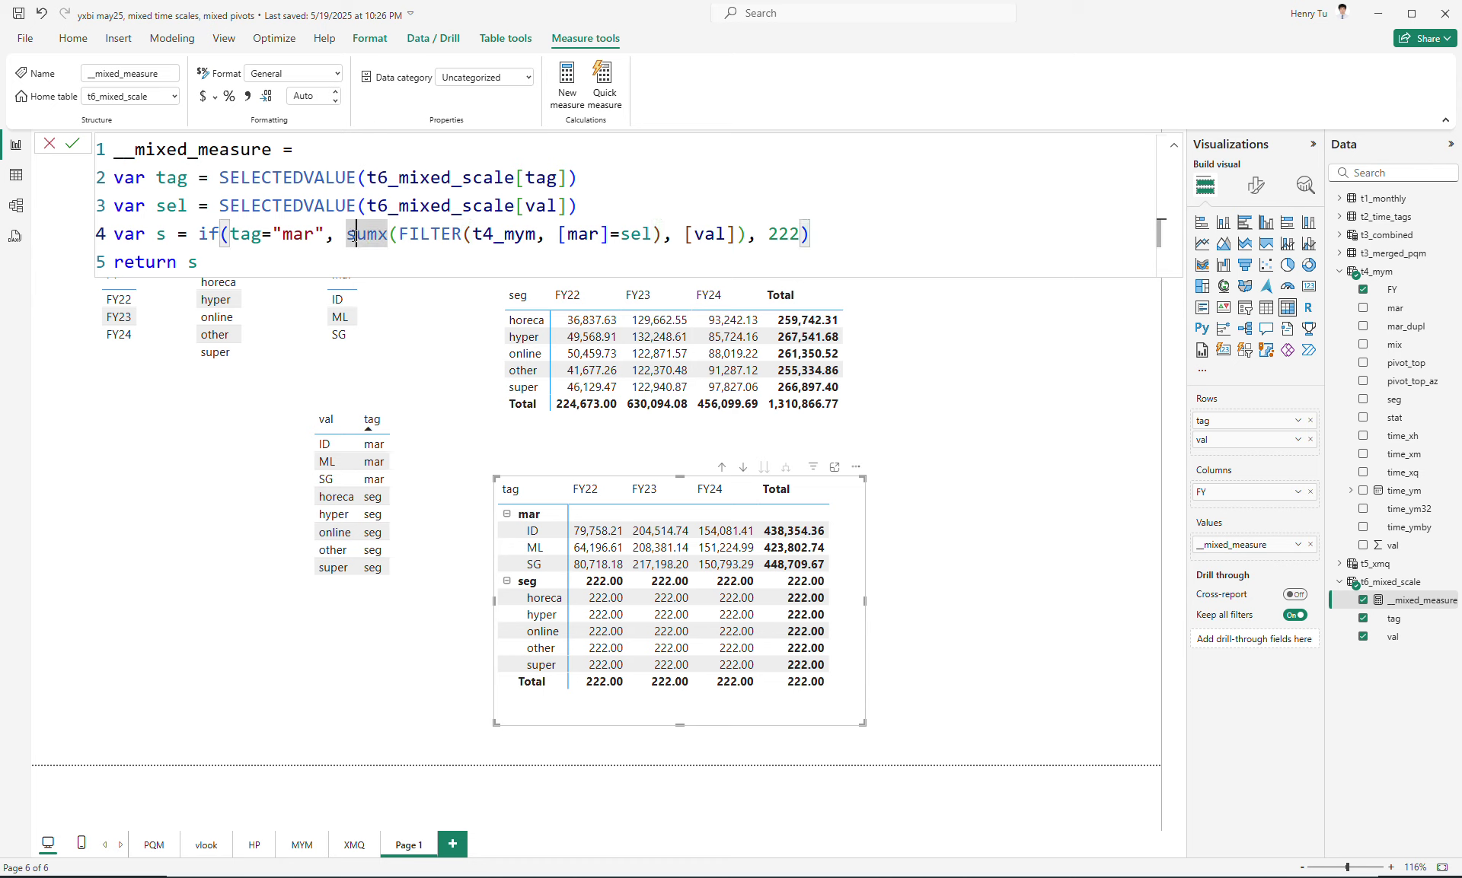
{"action": "key", "text": "shift+Return"}
{"action": "key", "text": "Tab"}
{"action": "key", "text": "Down"}
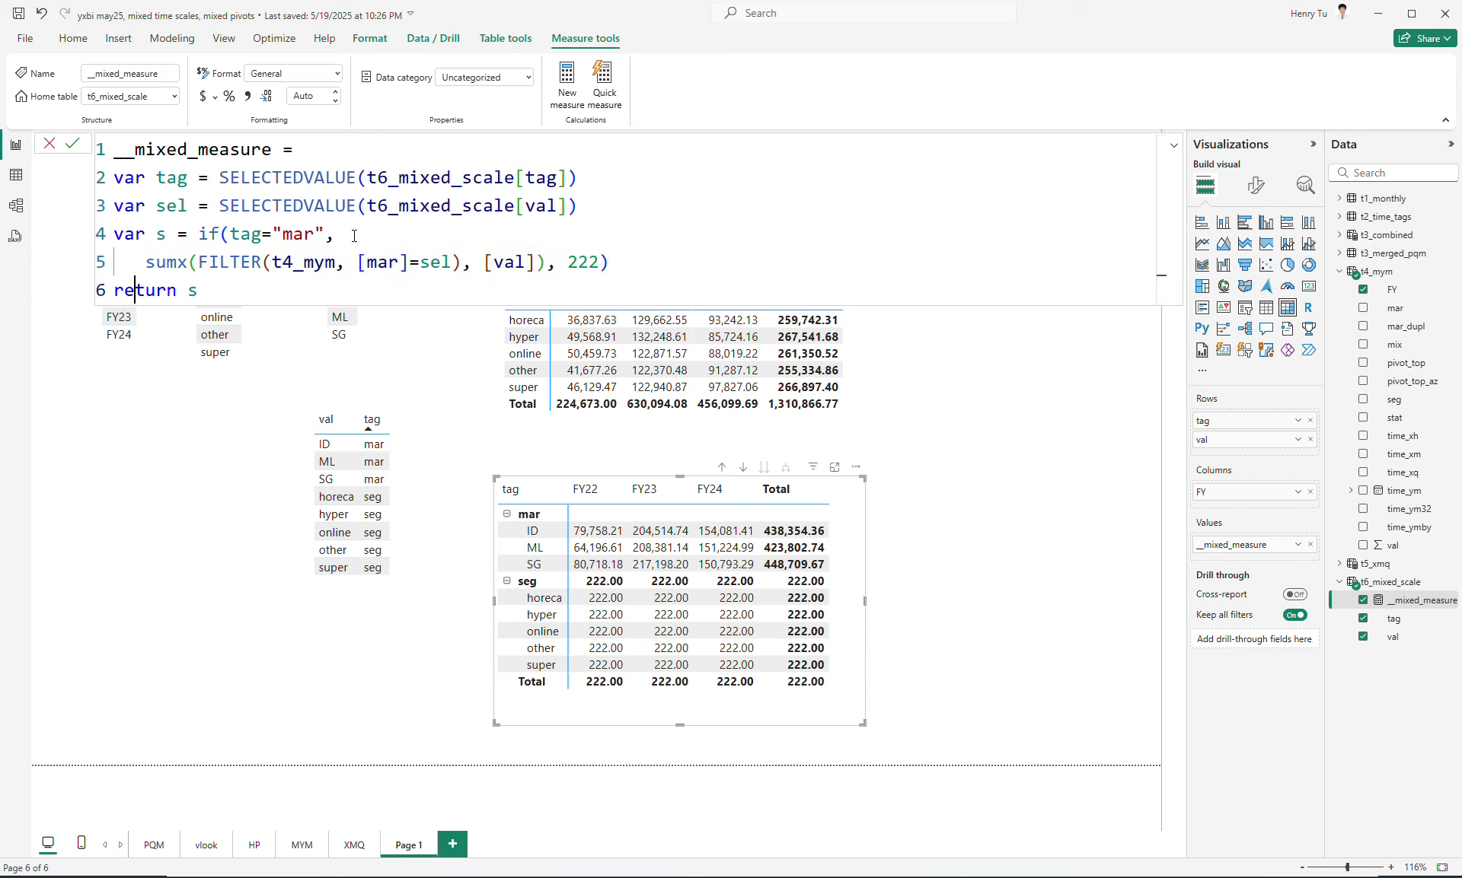
{"action": "key", "text": "Up"}
{"action": "key", "text": "End"}
{"action": "key", "text": "shift+Return"}
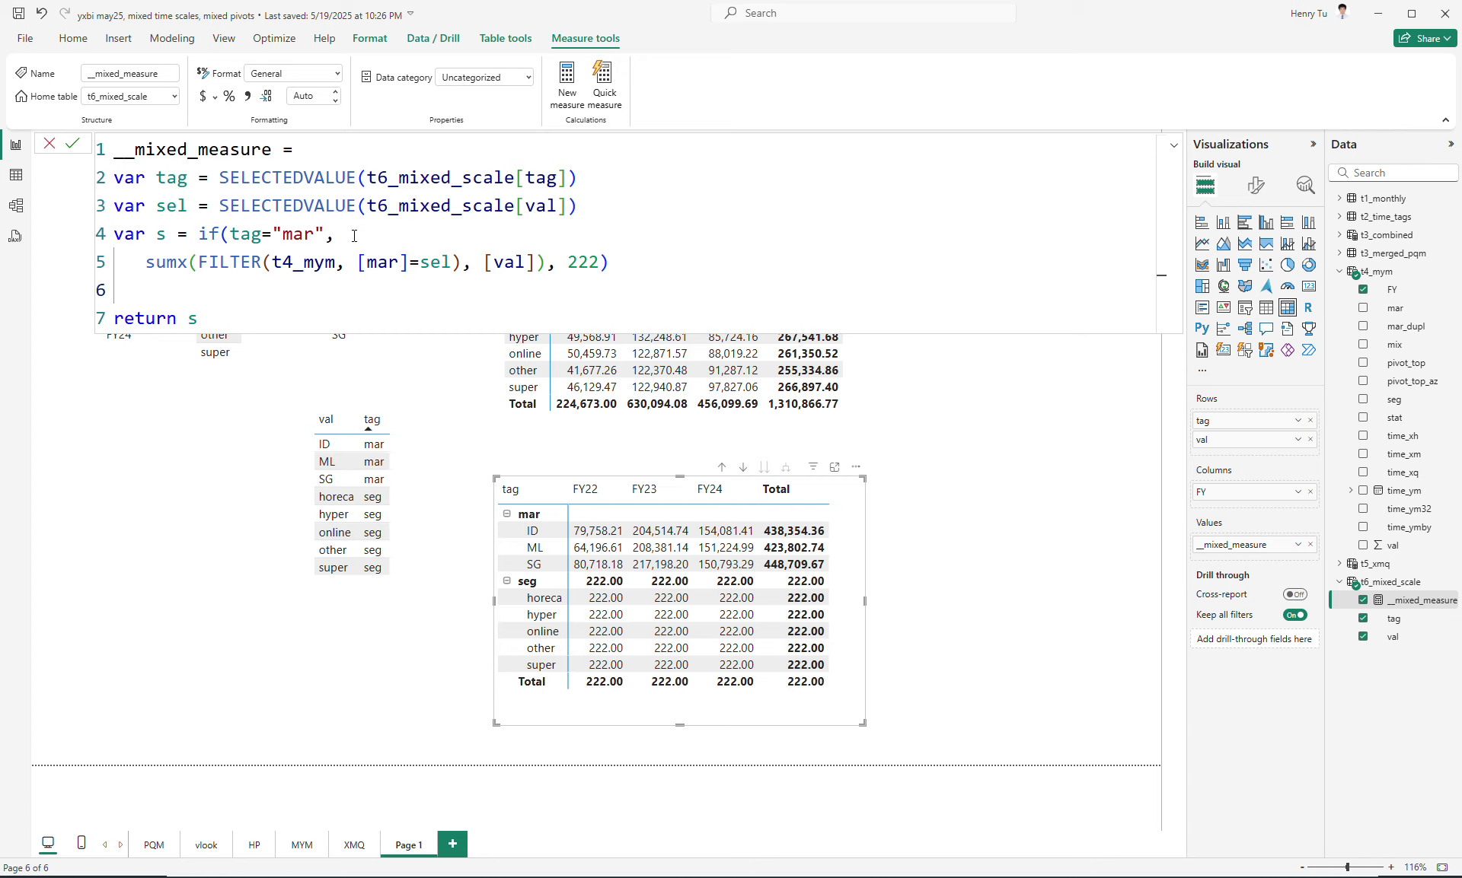
Copy the whole sumx expression and move the IF's false result 222 onto its own line.
{"action": "key", "text": "Up"}
{"action": "key", "text": "End"}
{"action": "key", "text": "Left"}
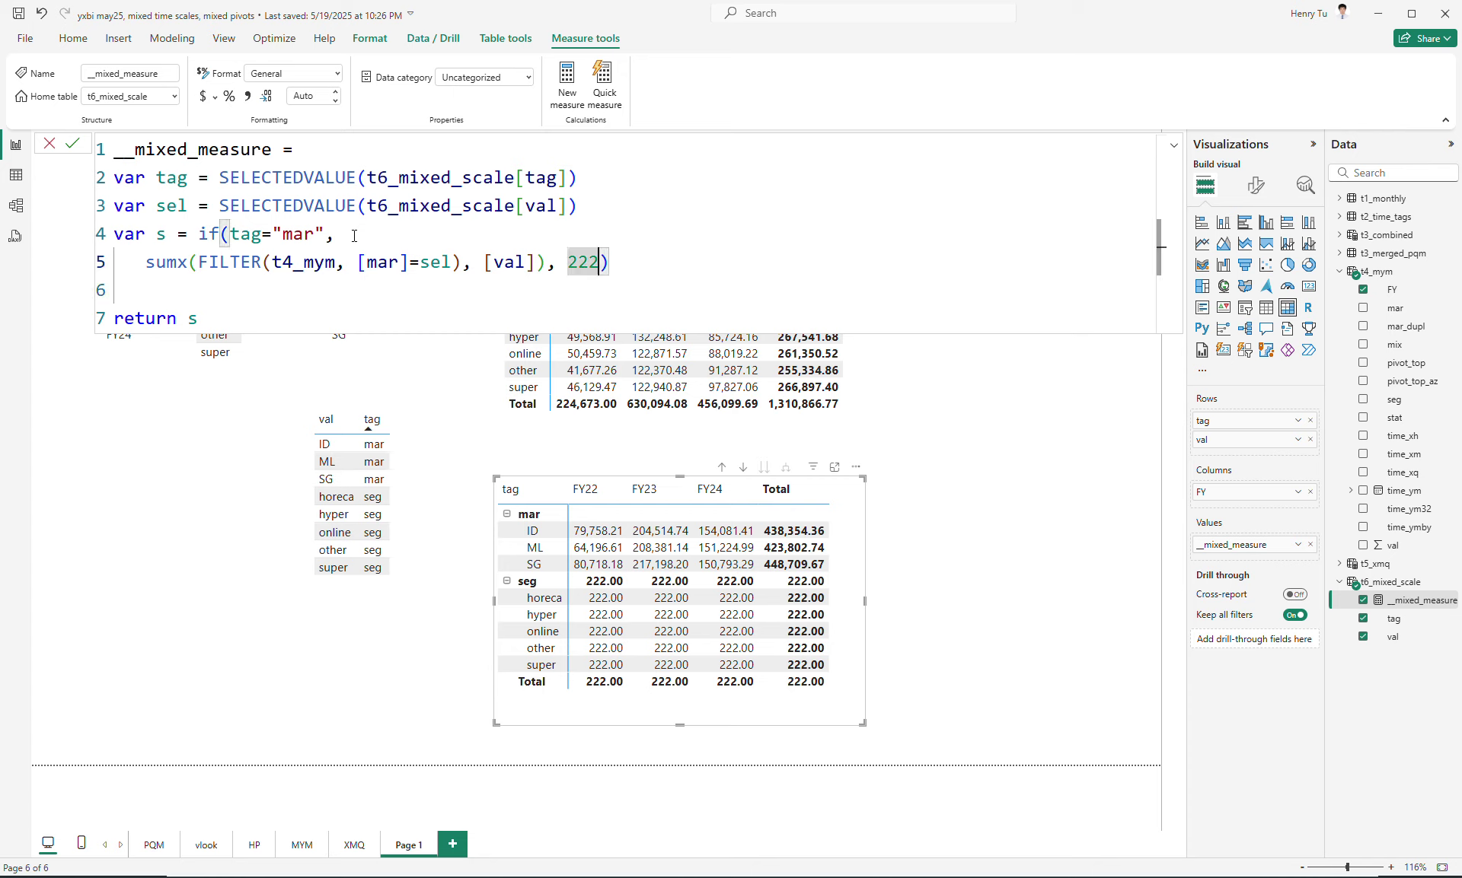
{"action": "key", "text": "Left"}
{"action": "key", "text": "Left"}
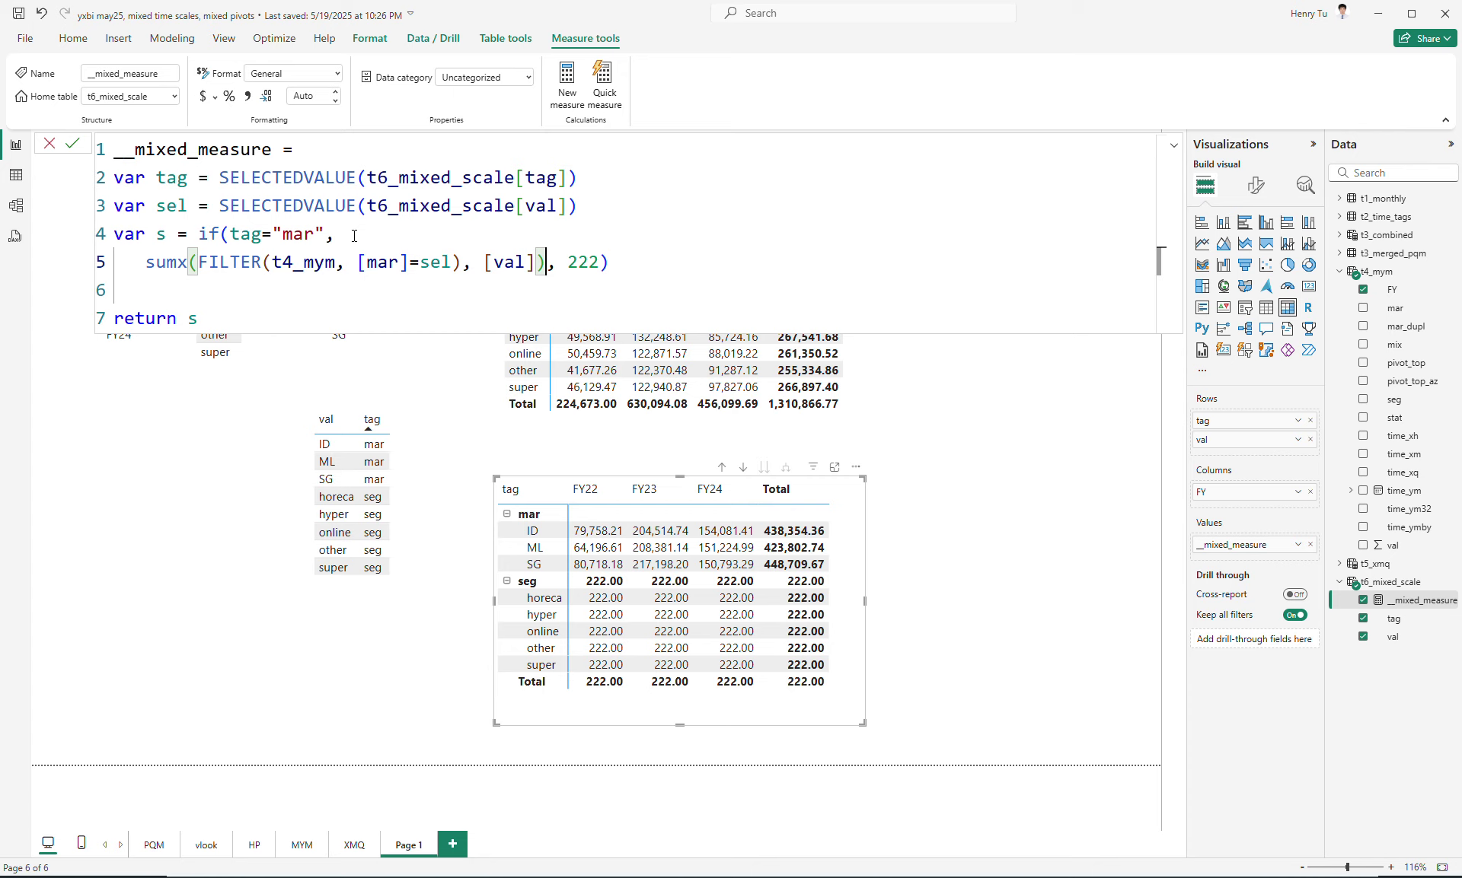
{"action": "left_click", "coordinate": [145, 268], "text": "shift"}
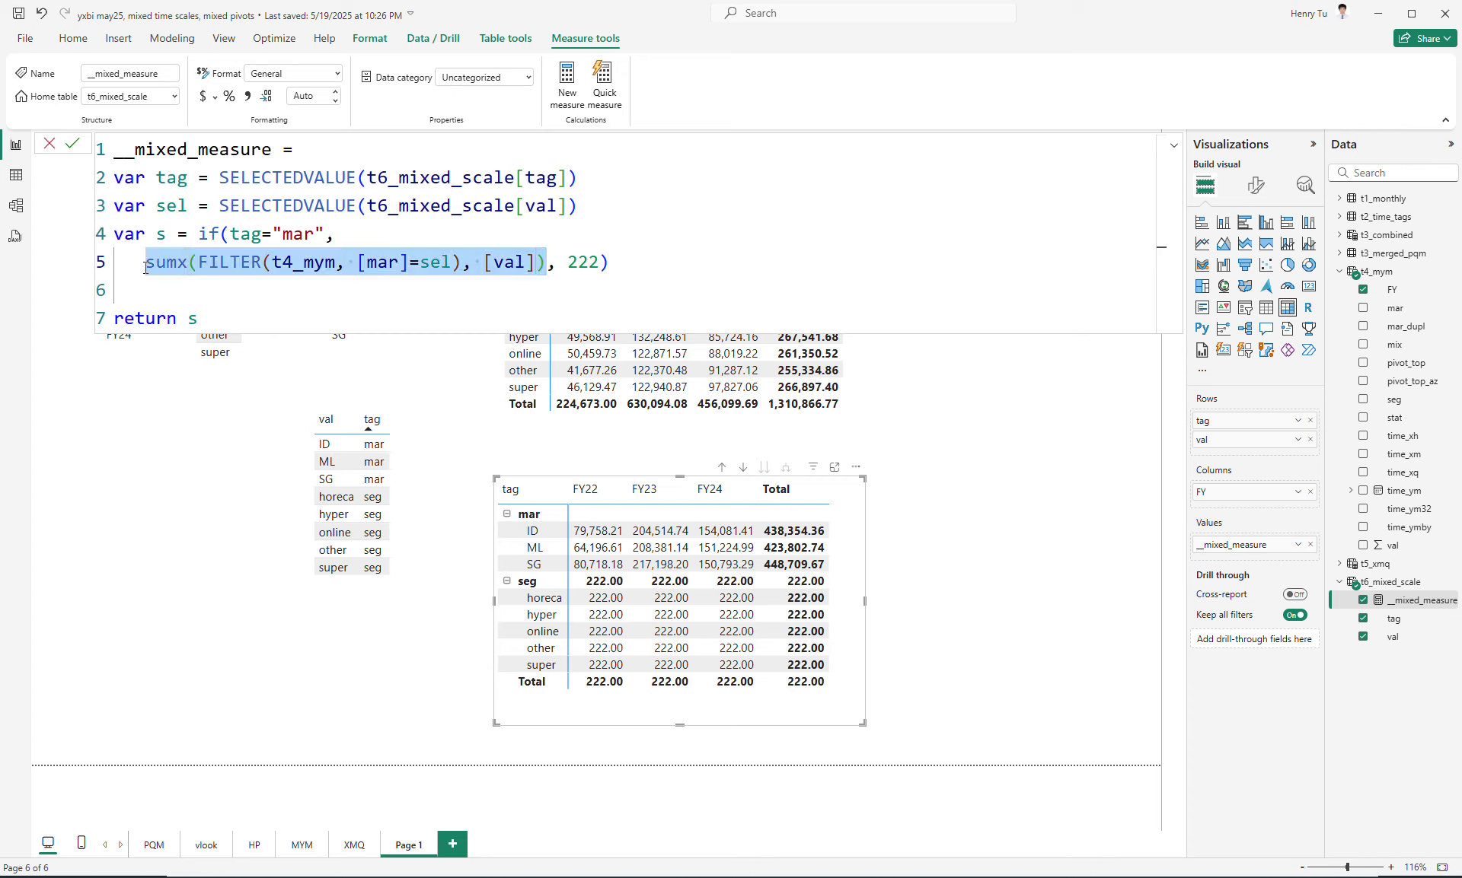
{"action": "key", "text": "Right"}
{"action": "key", "text": "Right"}
{"action": "key", "text": "shift+Return"}
{"action": "key", "text": "Right"}
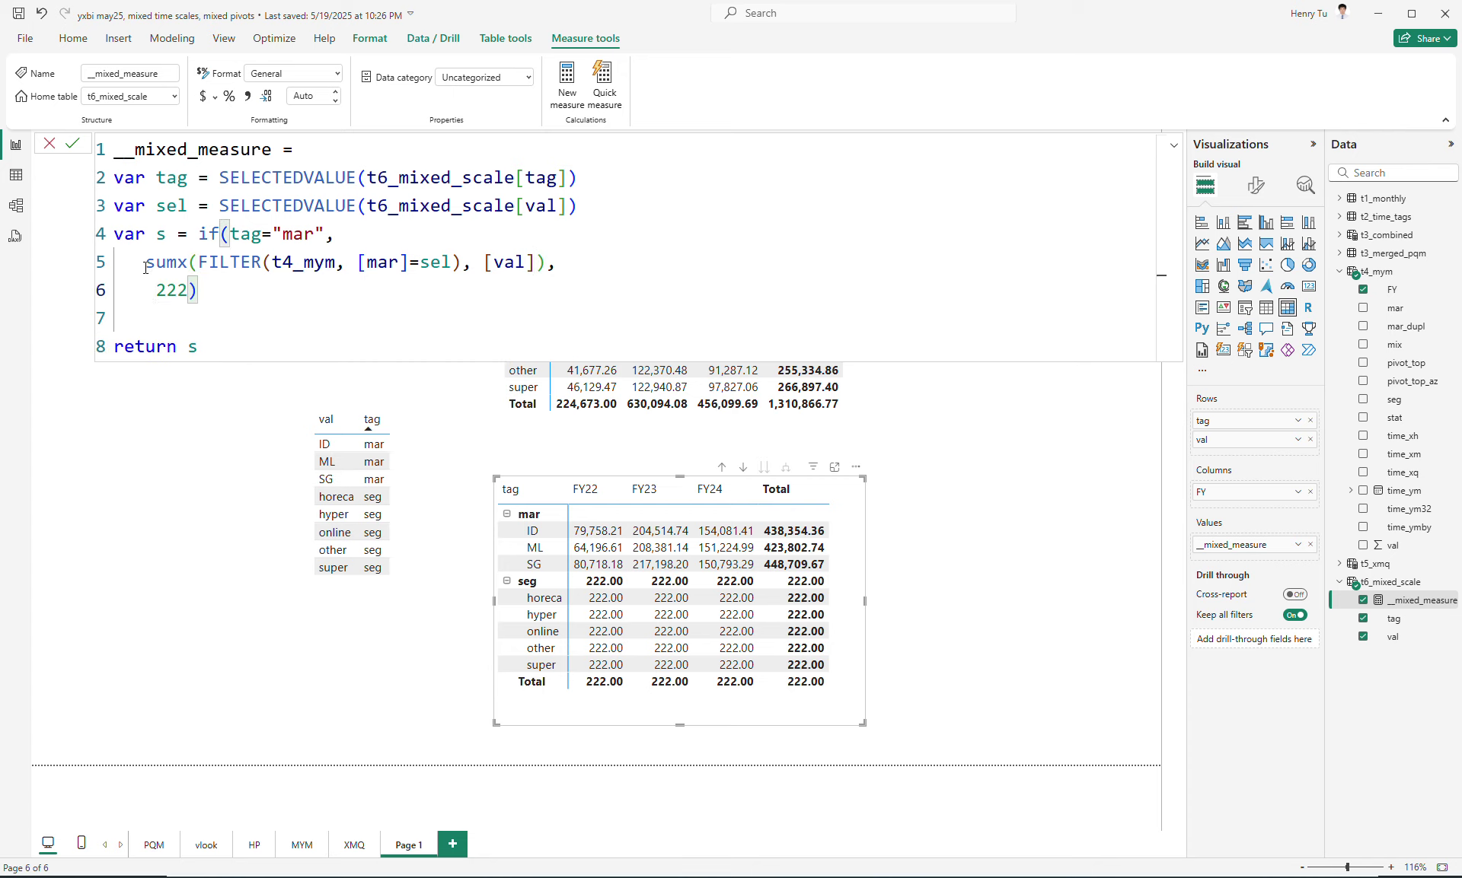
Replace the IF's false result 222 with the copied sumx(FILTER(t4_mym, [mar]=sel), [val]) expression.
{"action": "key", "text": "ctrl+v"}
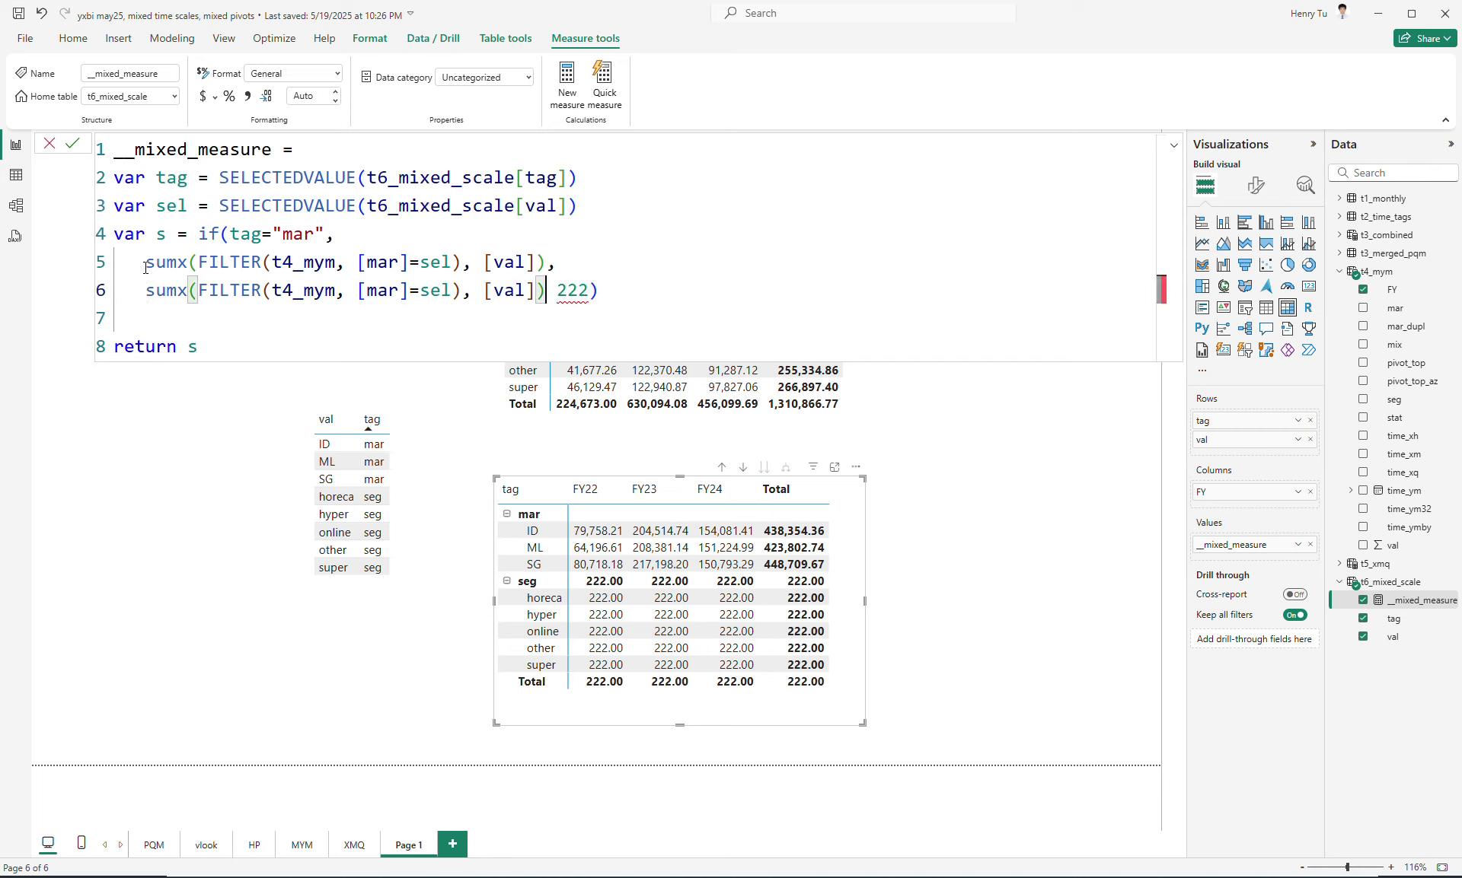
{"action": "type", "text": ","}
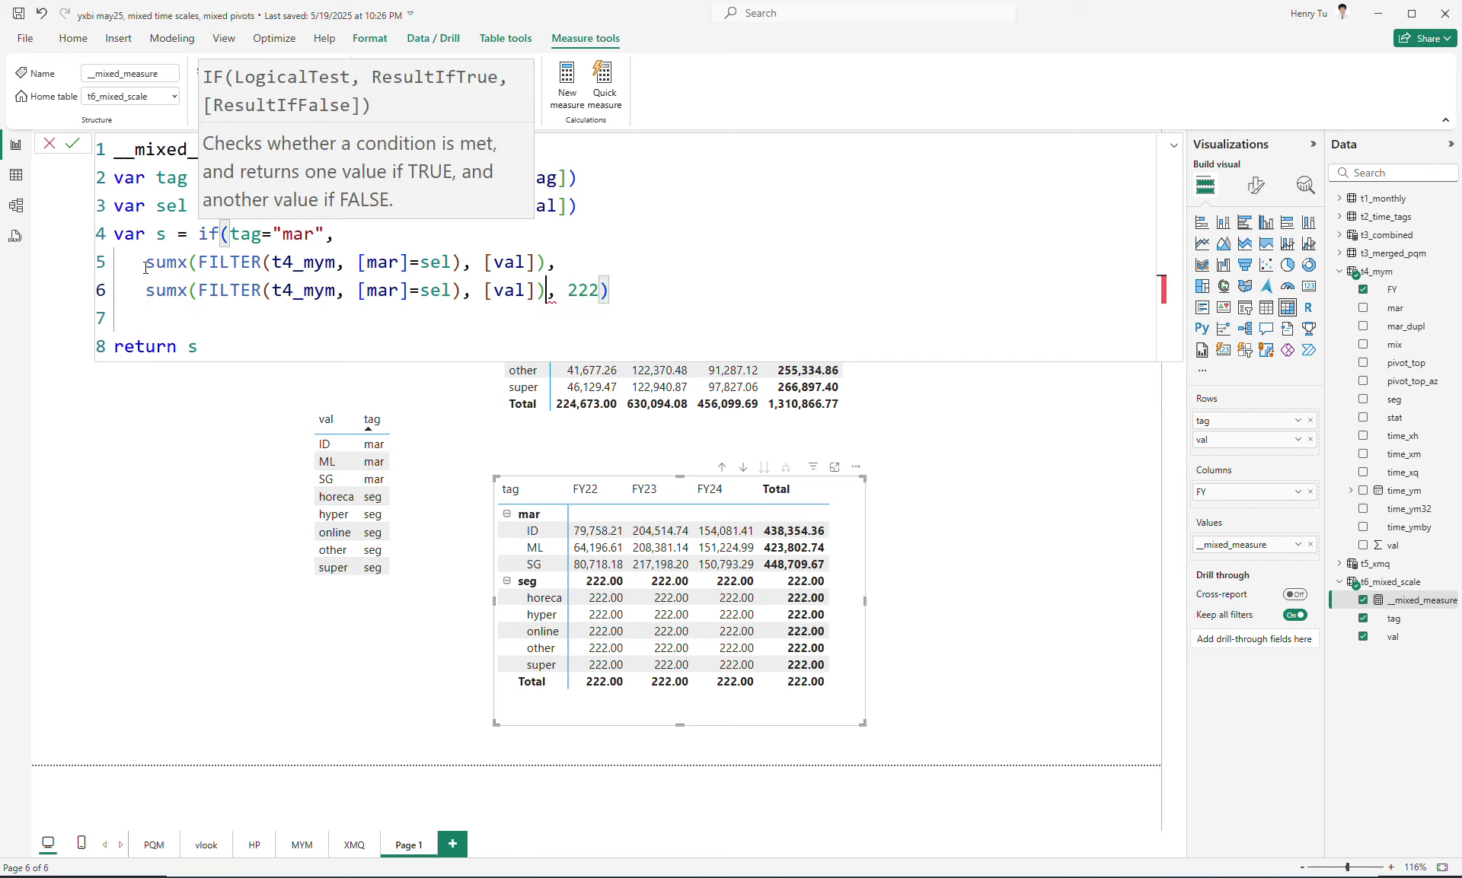
{"action": "key", "text": "Delete"}
{"action": "key", "text": "Right"}
{"action": "key", "text": "ctrl+shift+Right"}
{"action": "key", "text": "BackSpace"}
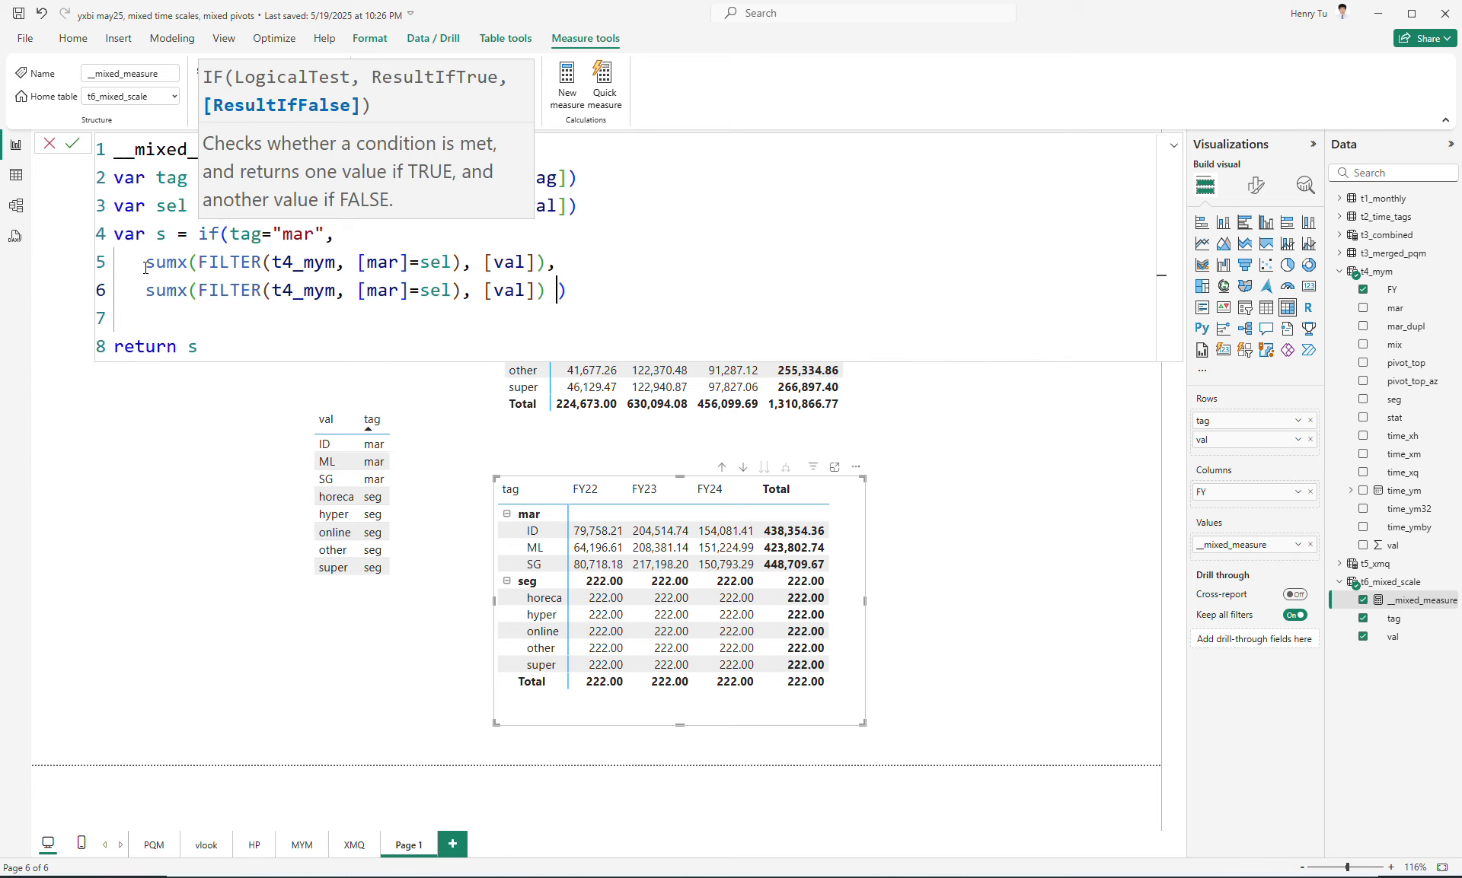
Change the filter column in the second sumx expression from [mar] to [seg] and commit the __mixed_measure formula.
{"action": "key", "text": "Left"}
{"action": "key", "text": "Left"}
{"action": "key", "text": "BackSpace"}
{"action": "key", "text": "BackSpace"}
{"action": "key", "text": "BackSpace"}
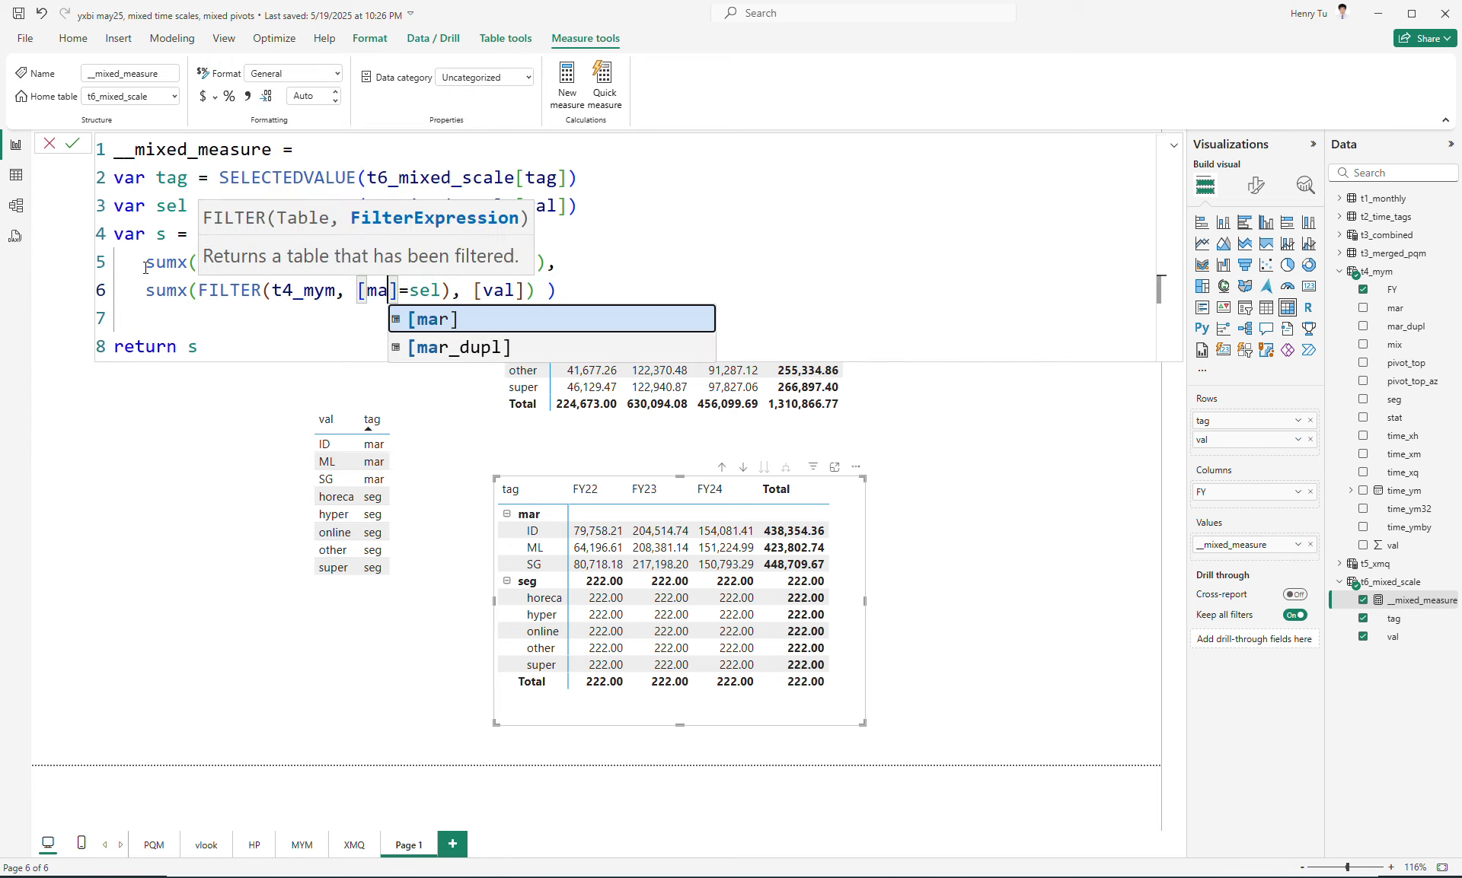
{"action": "type", "text": "seg"}
{"action": "key", "text": "Right"}
{"action": "key", "text": "End"}
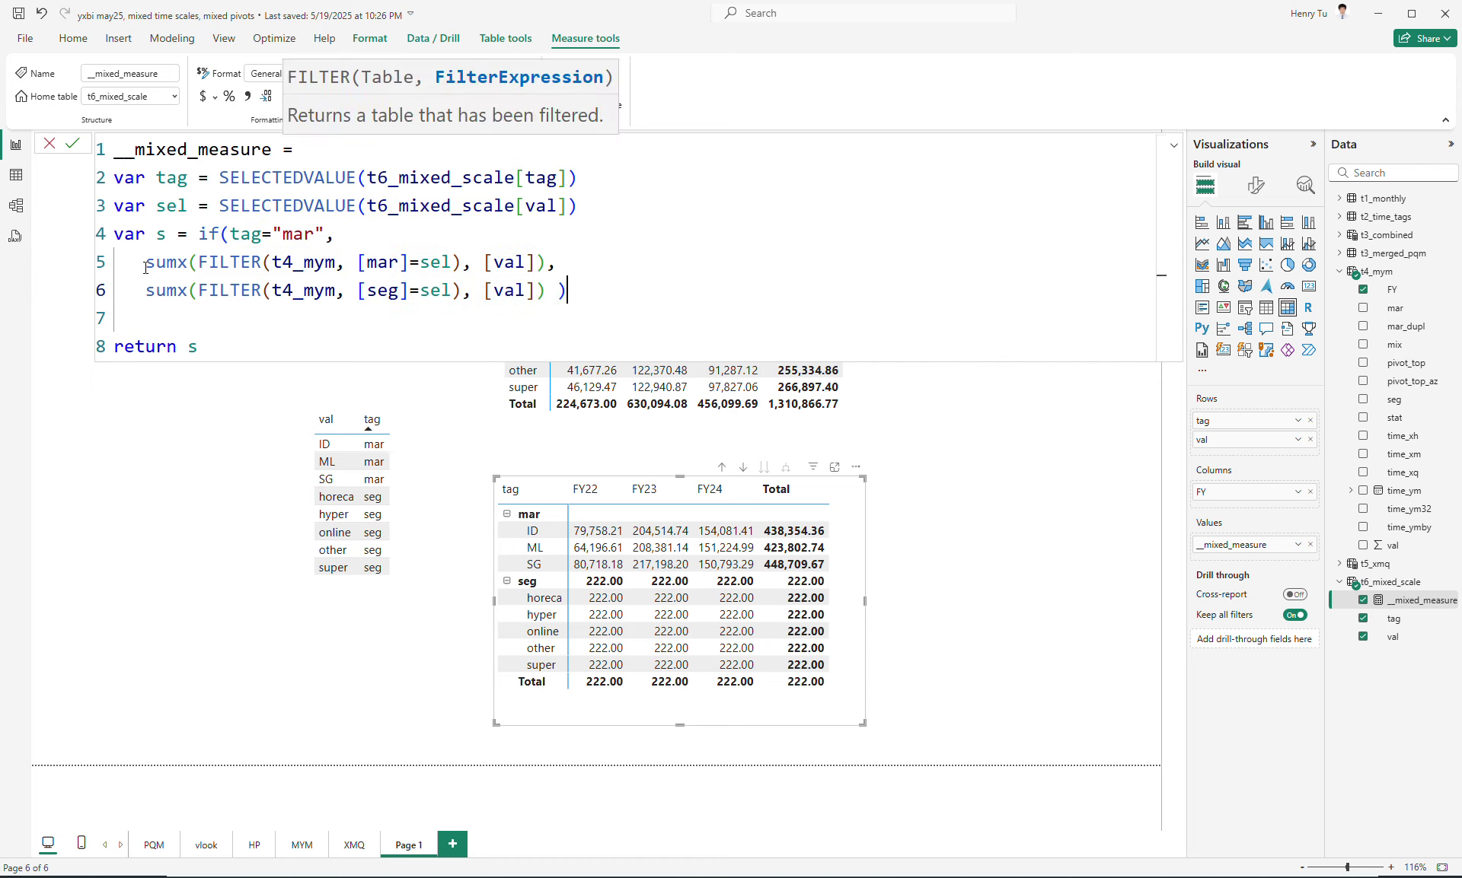
{"action": "key", "text": "Down"}
{"action": "key", "text": "Up"}
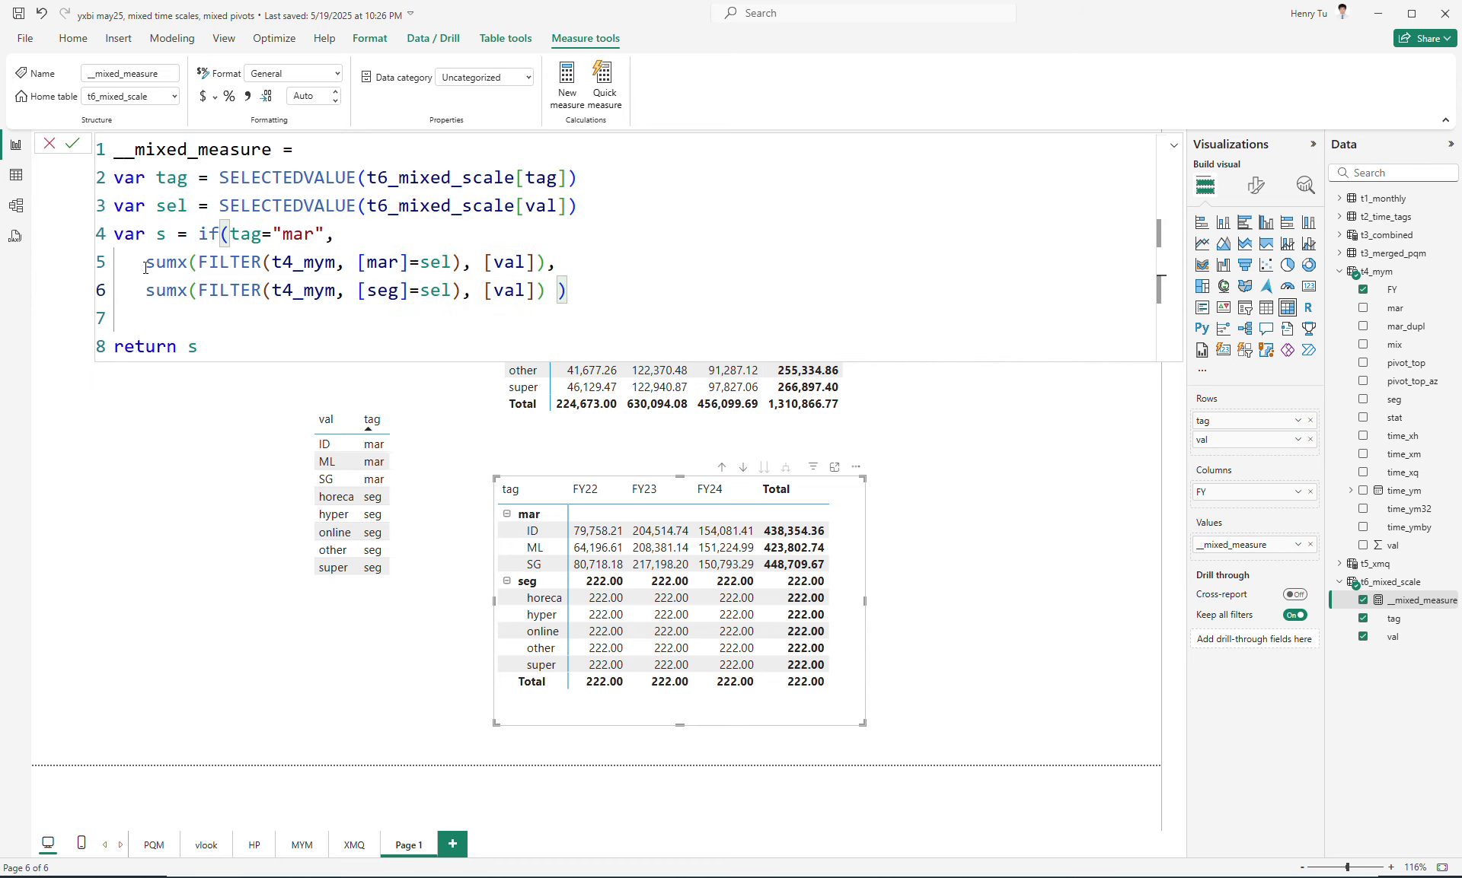
{"action": "key", "text": "Down"}
{"action": "key", "text": "Return"}
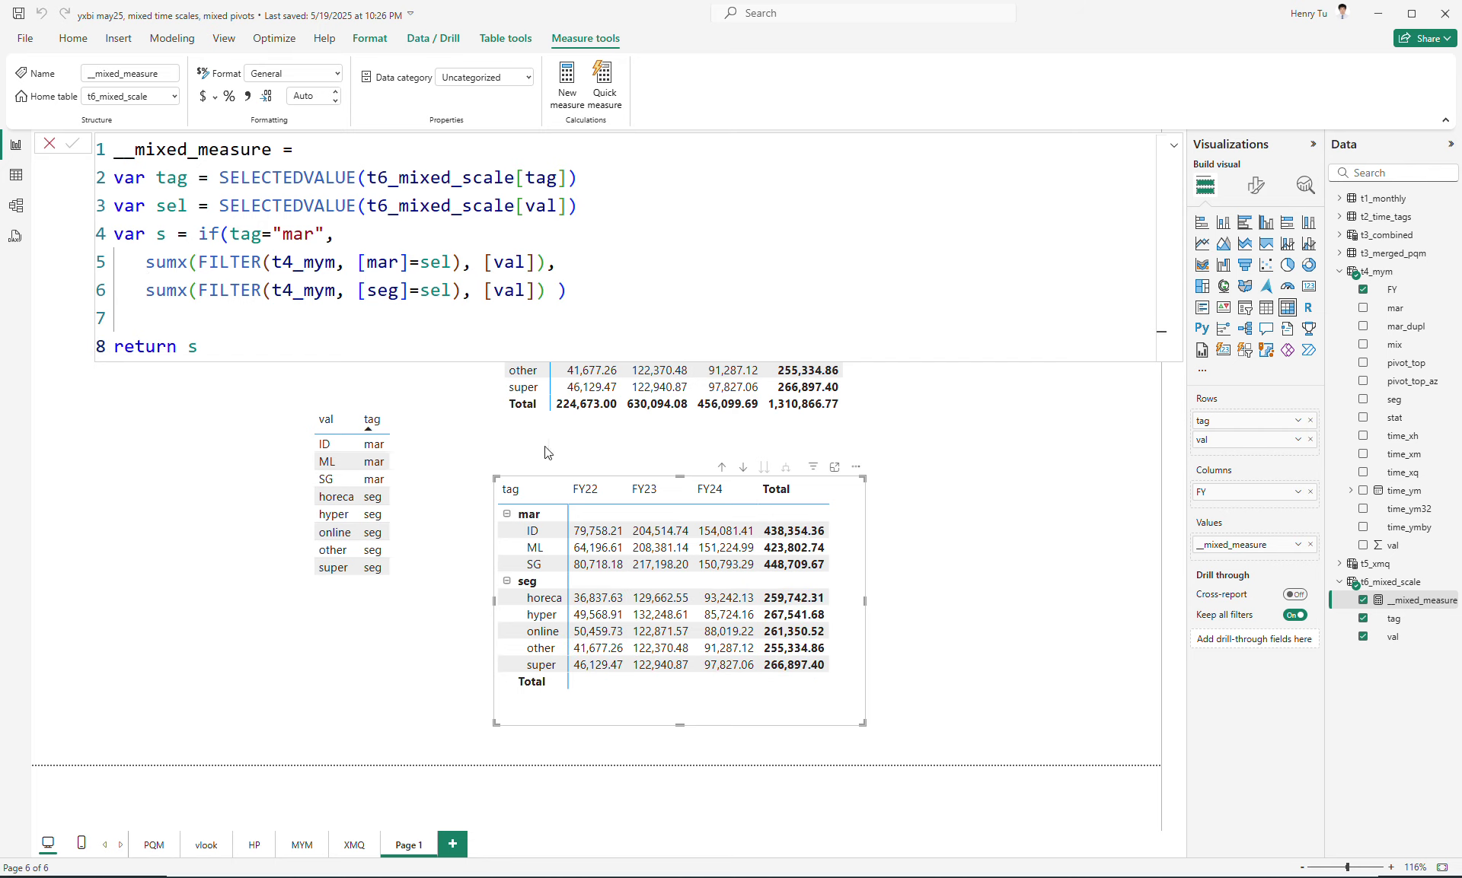
Align the mixed-scale matrix under the seg matrix, and move the val/tag table under the FY and seg tables and widen it.
{"action": "left_click", "coordinate": [639, 457]}
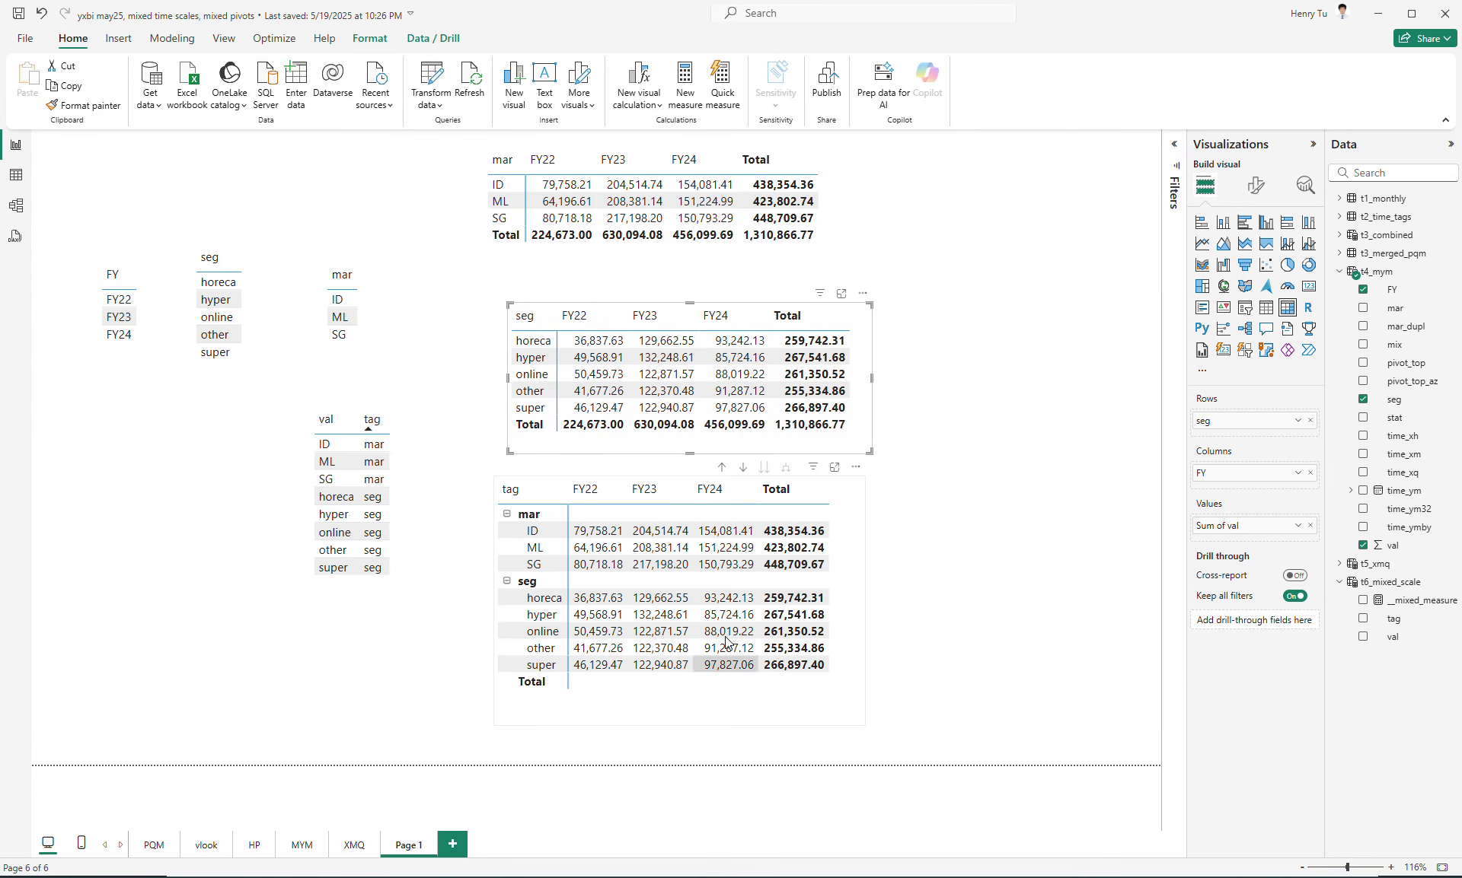
{"action": "left_click_drag", "start_coordinate": [850, 698], "coordinate": [864, 696]}
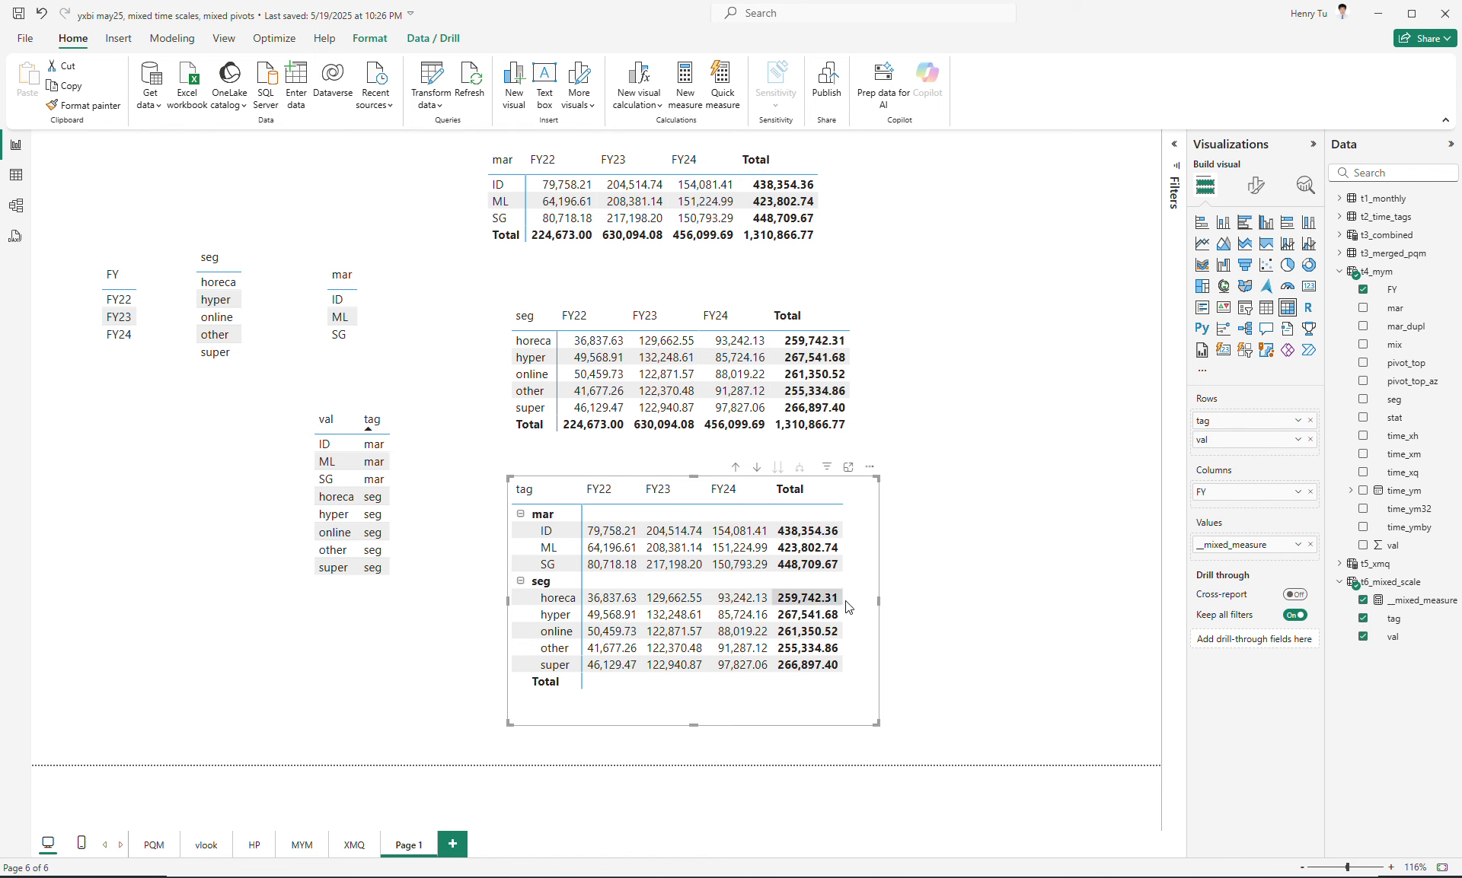
{"action": "left_click_drag", "start_coordinate": [412, 520], "coordinate": [232, 553]}
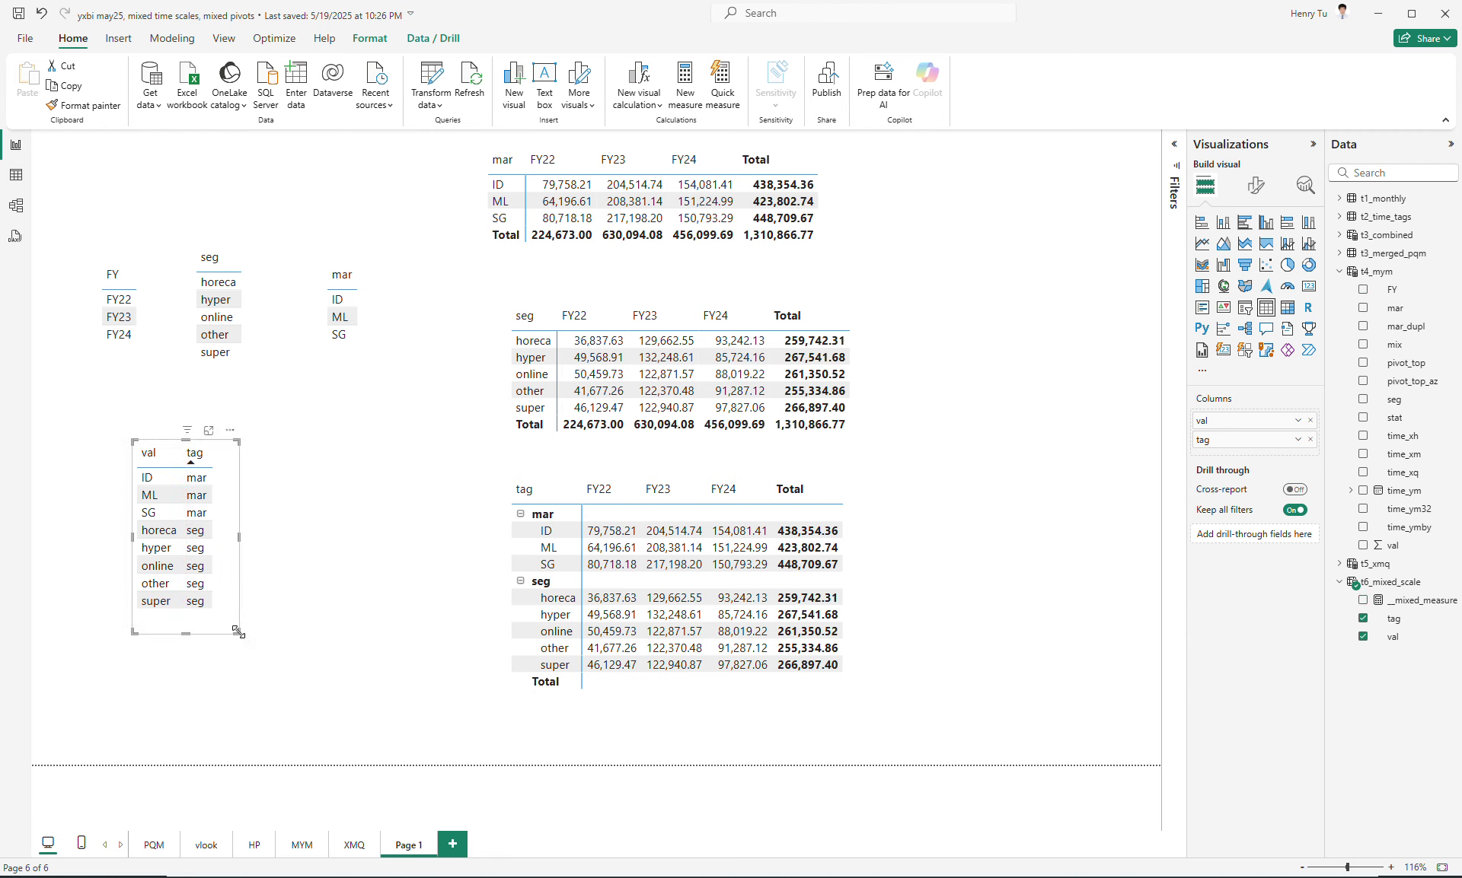
{"action": "left_click_drag", "start_coordinate": [238, 632], "coordinate": [310, 628]}
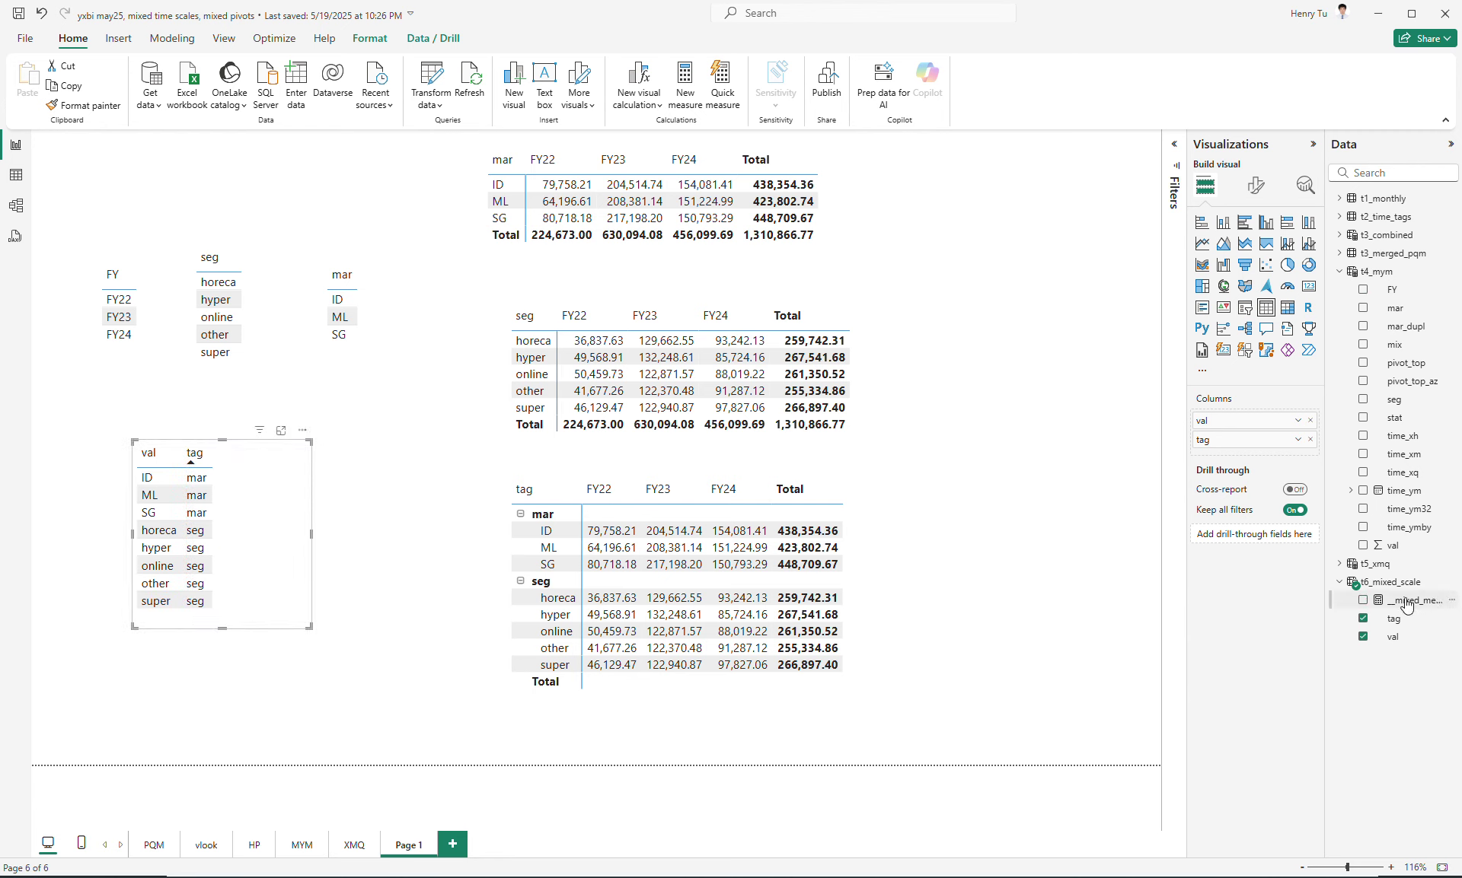
Add __mixed_measure as a column of the val/tag table, then enlarge the table to fit it and shift it slightly down.
{"action": "left_click_drag", "start_coordinate": [1406, 606], "coordinate": [251, 579]}
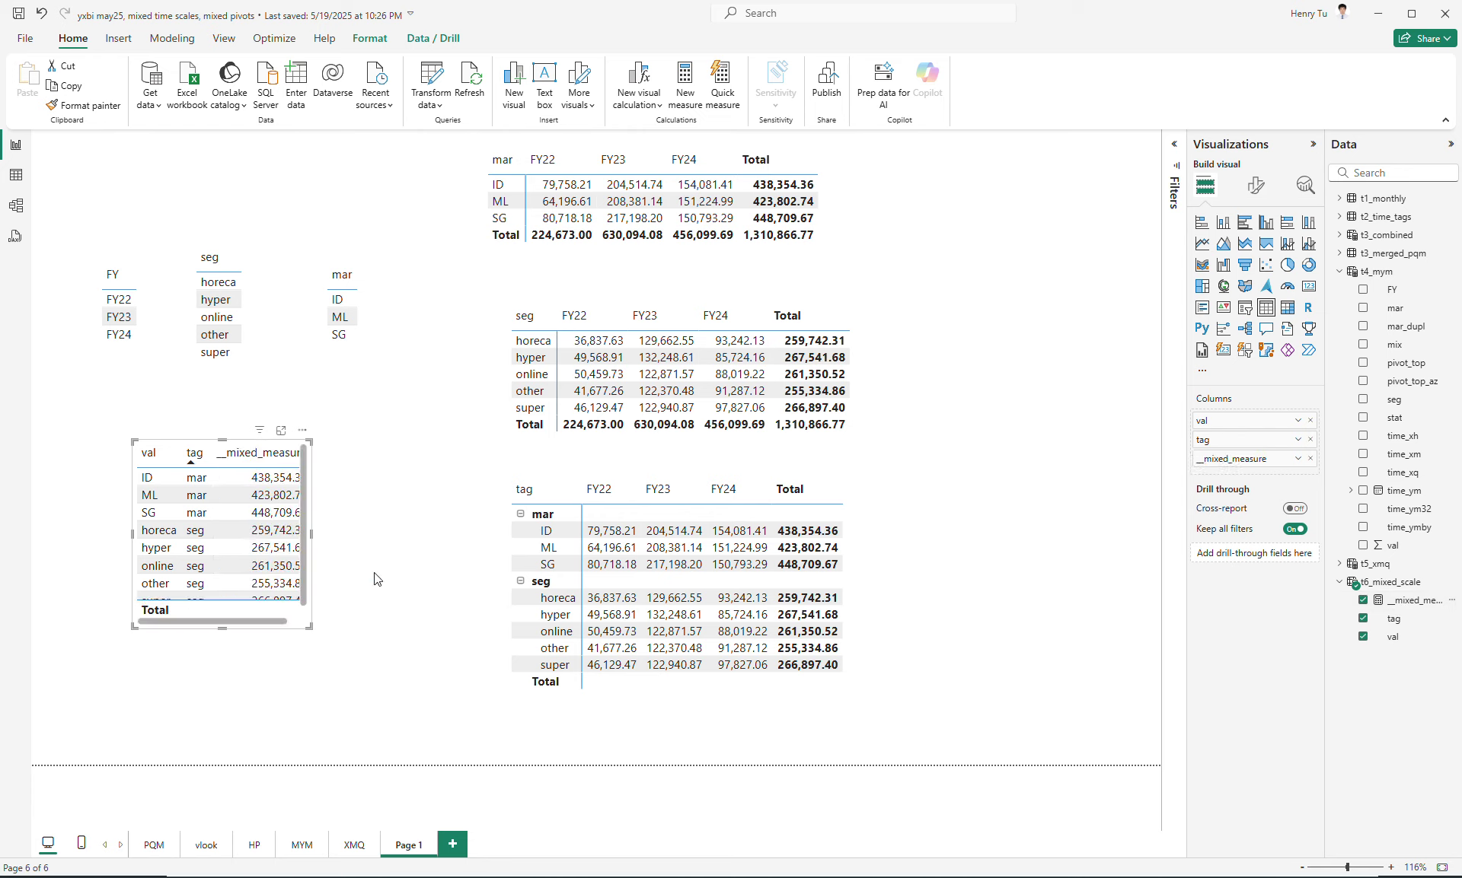
{"action": "left_click_drag", "start_coordinate": [309, 627], "coordinate": [348, 631]}
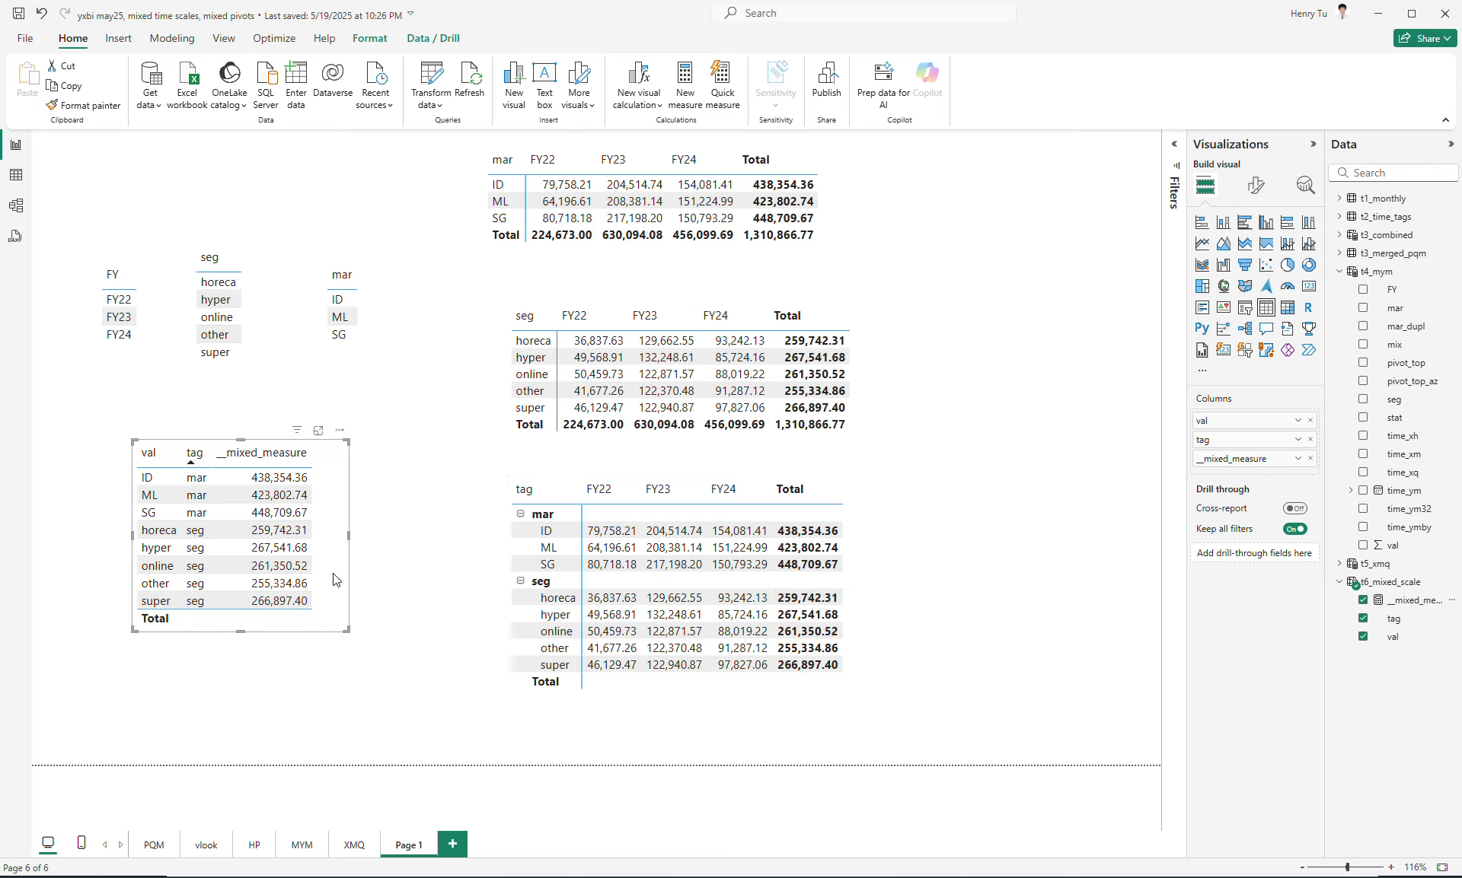
{"action": "left_click_drag", "start_coordinate": [335, 581], "coordinate": [322, 602]}
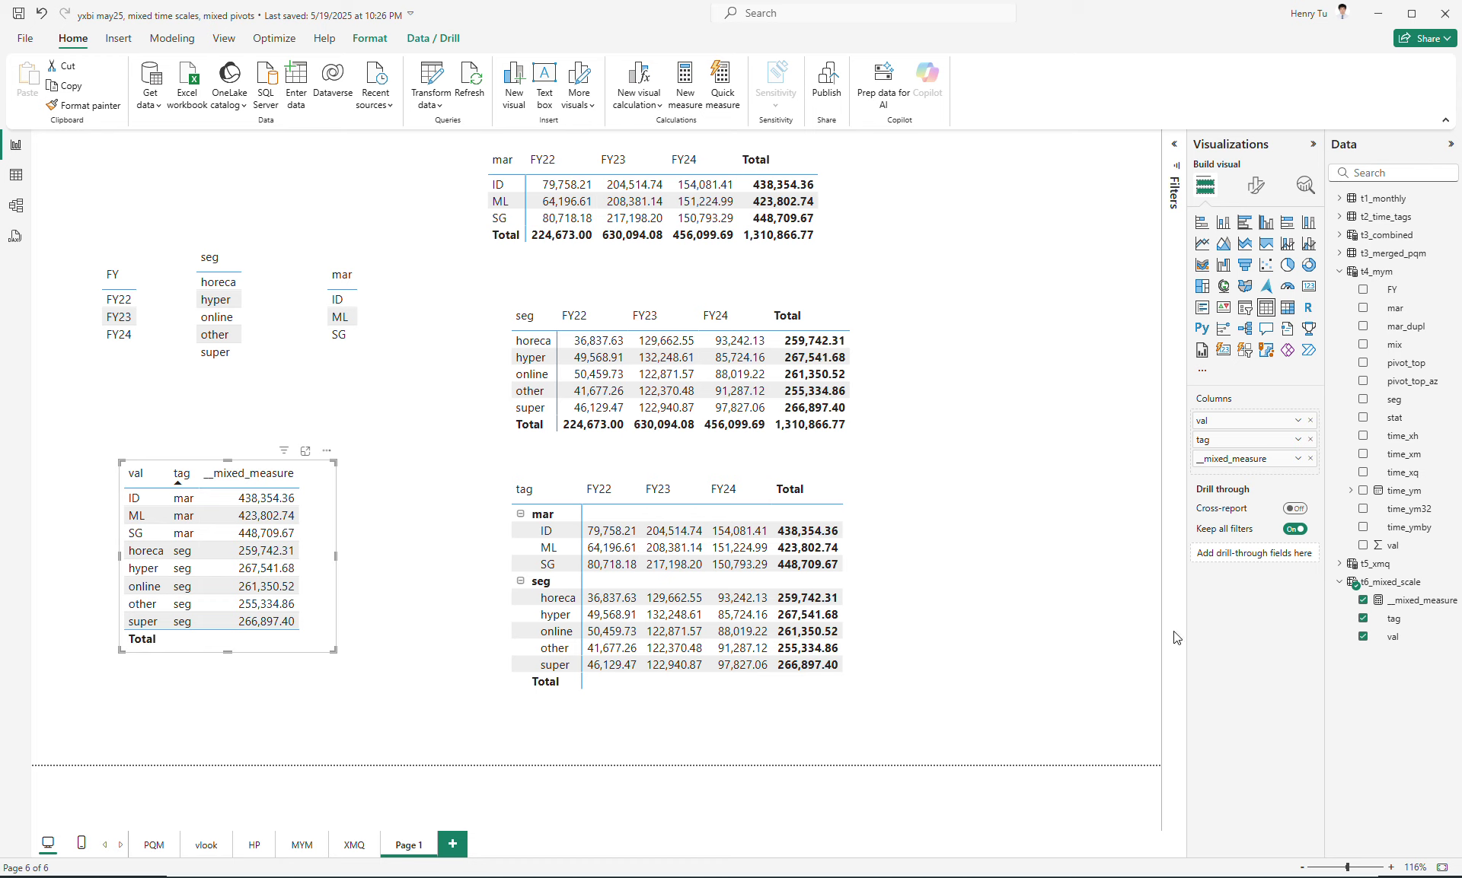
Open __mixed_measure for editing and replace the if function in var s with switch.
{"action": "left_click", "coordinate": [1400, 583]}
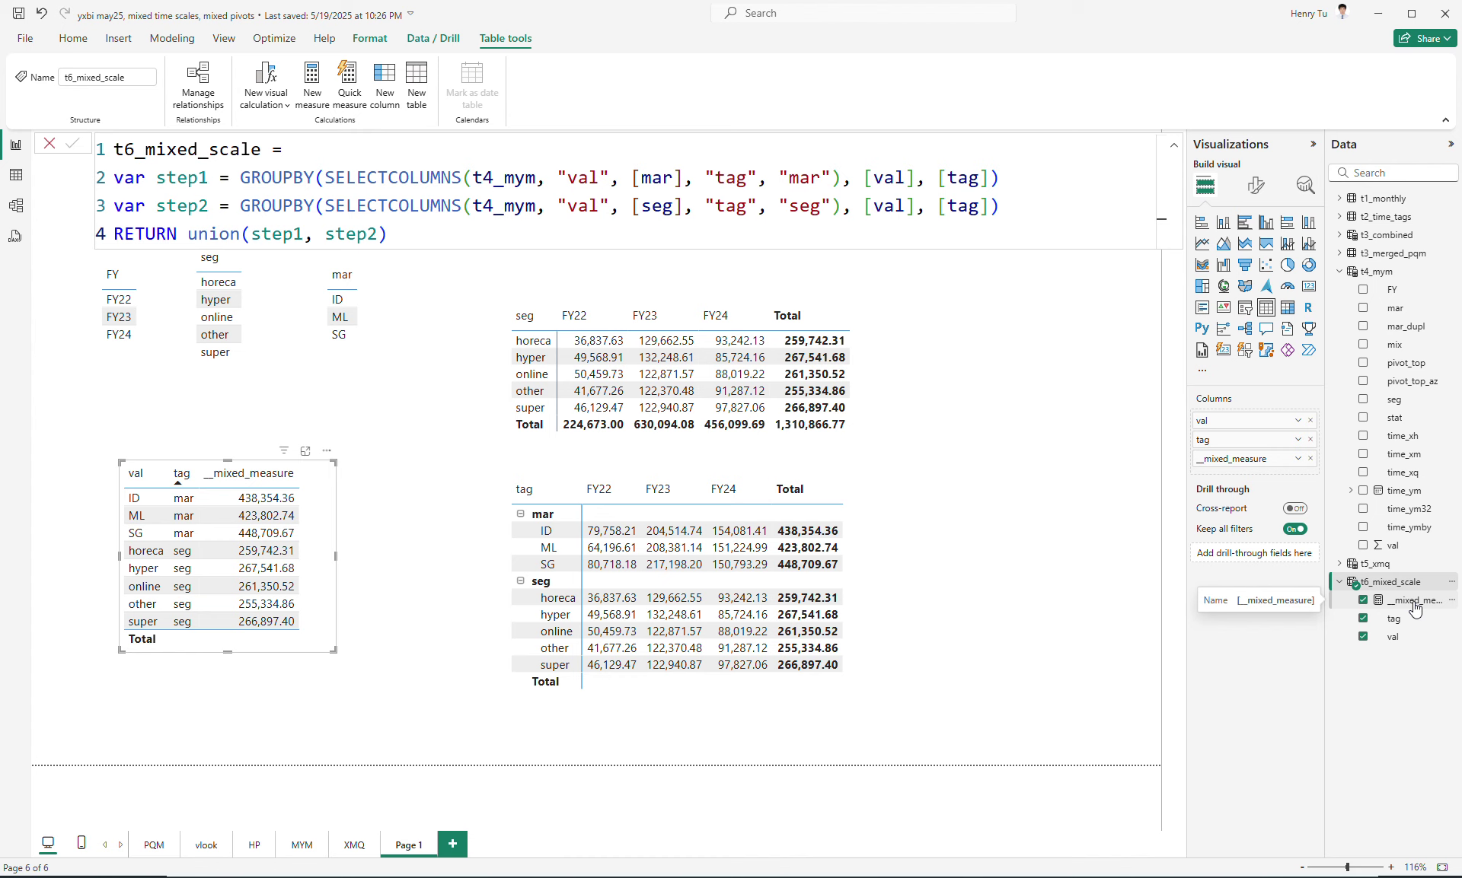
{"action": "left_click", "coordinate": [1413, 602]}
{"action": "left_click", "coordinate": [707, 173]}
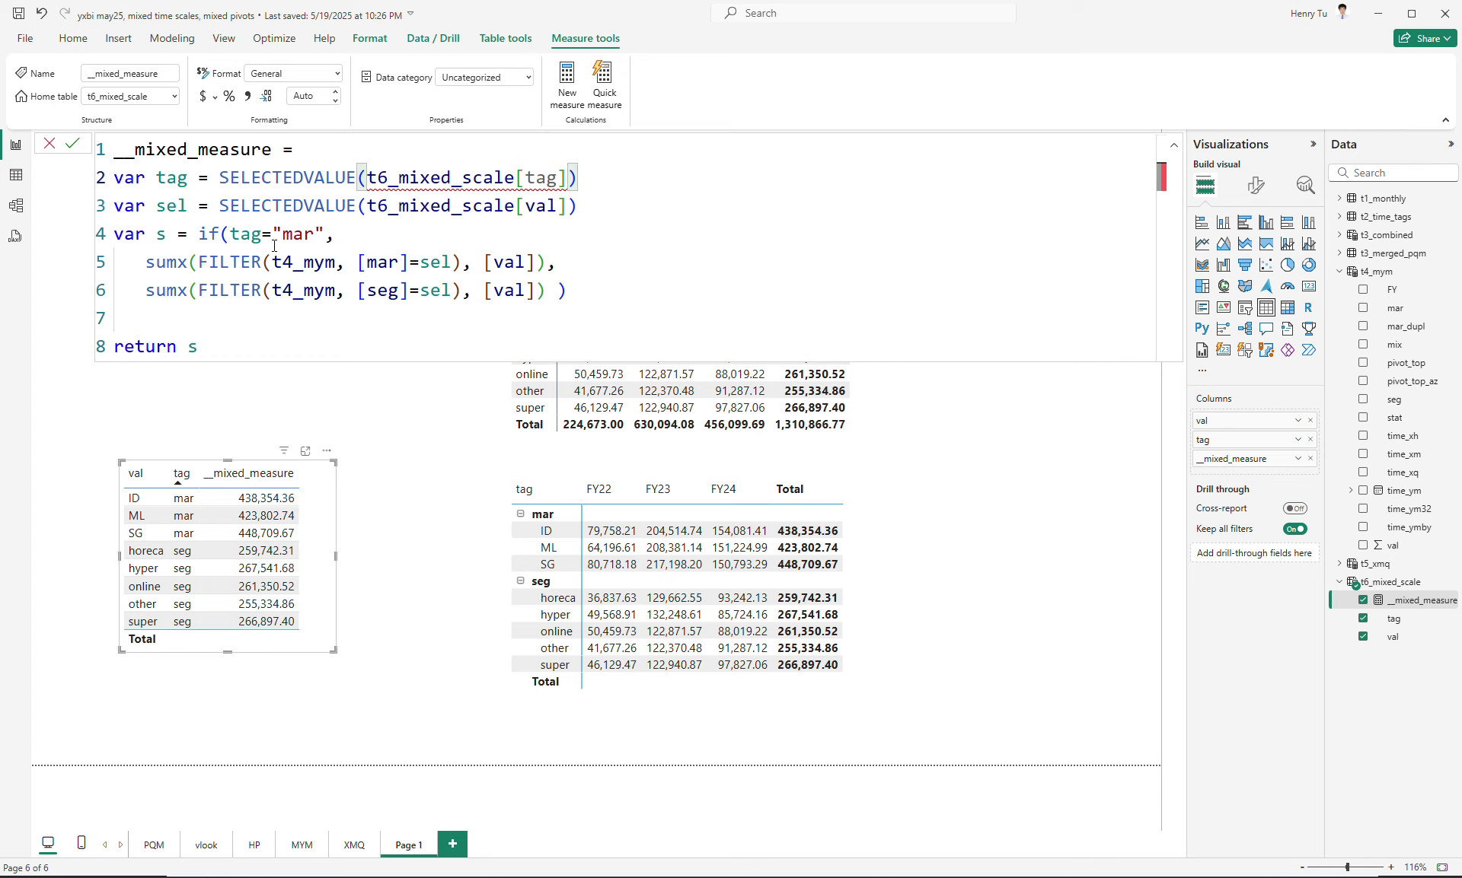
{"action": "left_click", "coordinate": [222, 234]}
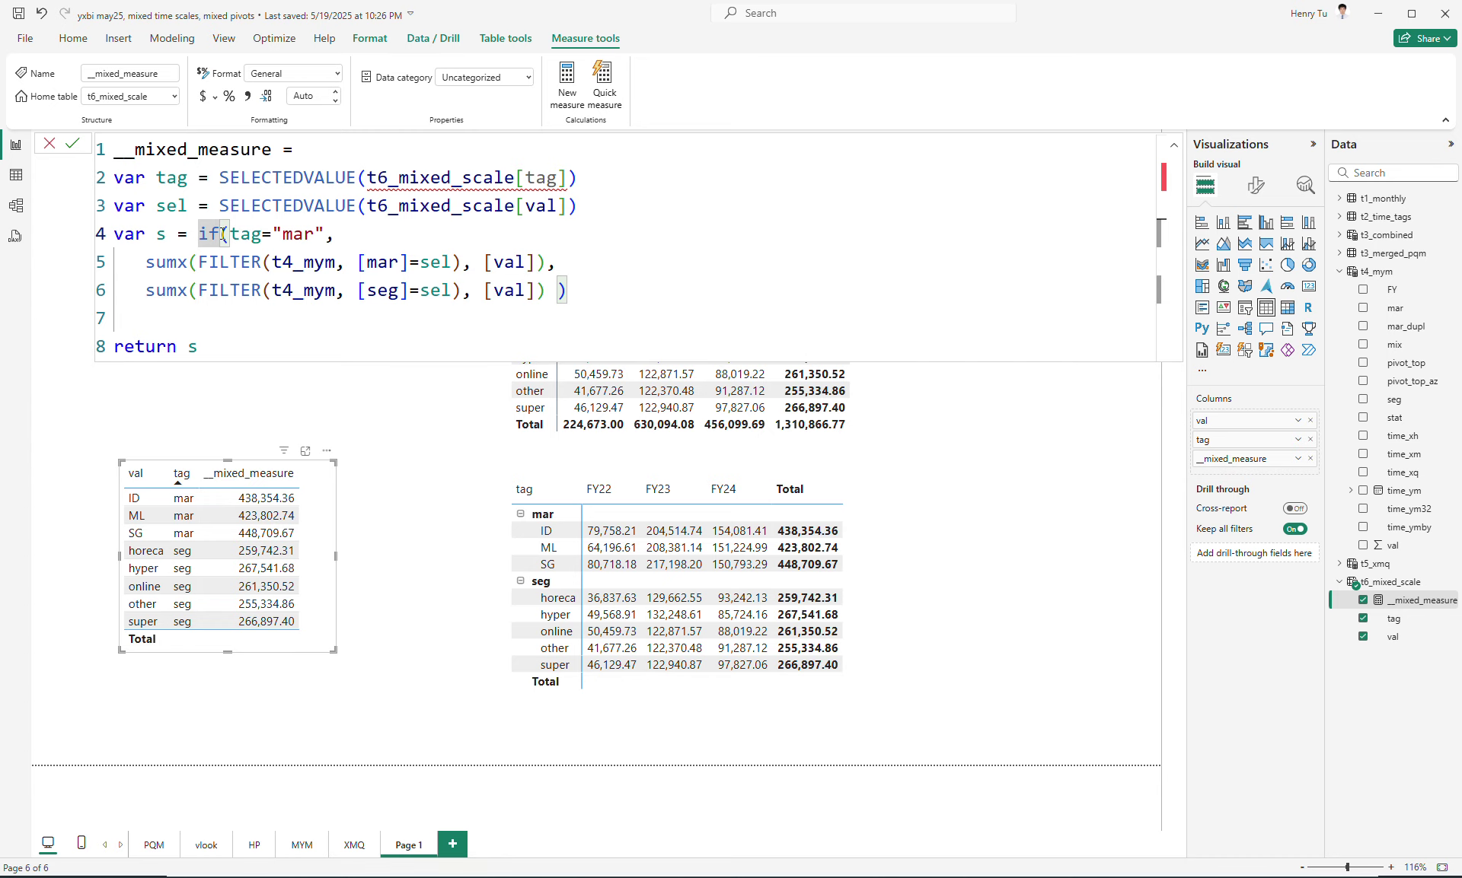
{"action": "key", "text": "BackSpace"}
{"action": "key", "text": "BackSpace"}
{"action": "type", "text": "w"}
{"action": "key", "text": "BackSpace"}
{"action": "type", "text": "swi"}
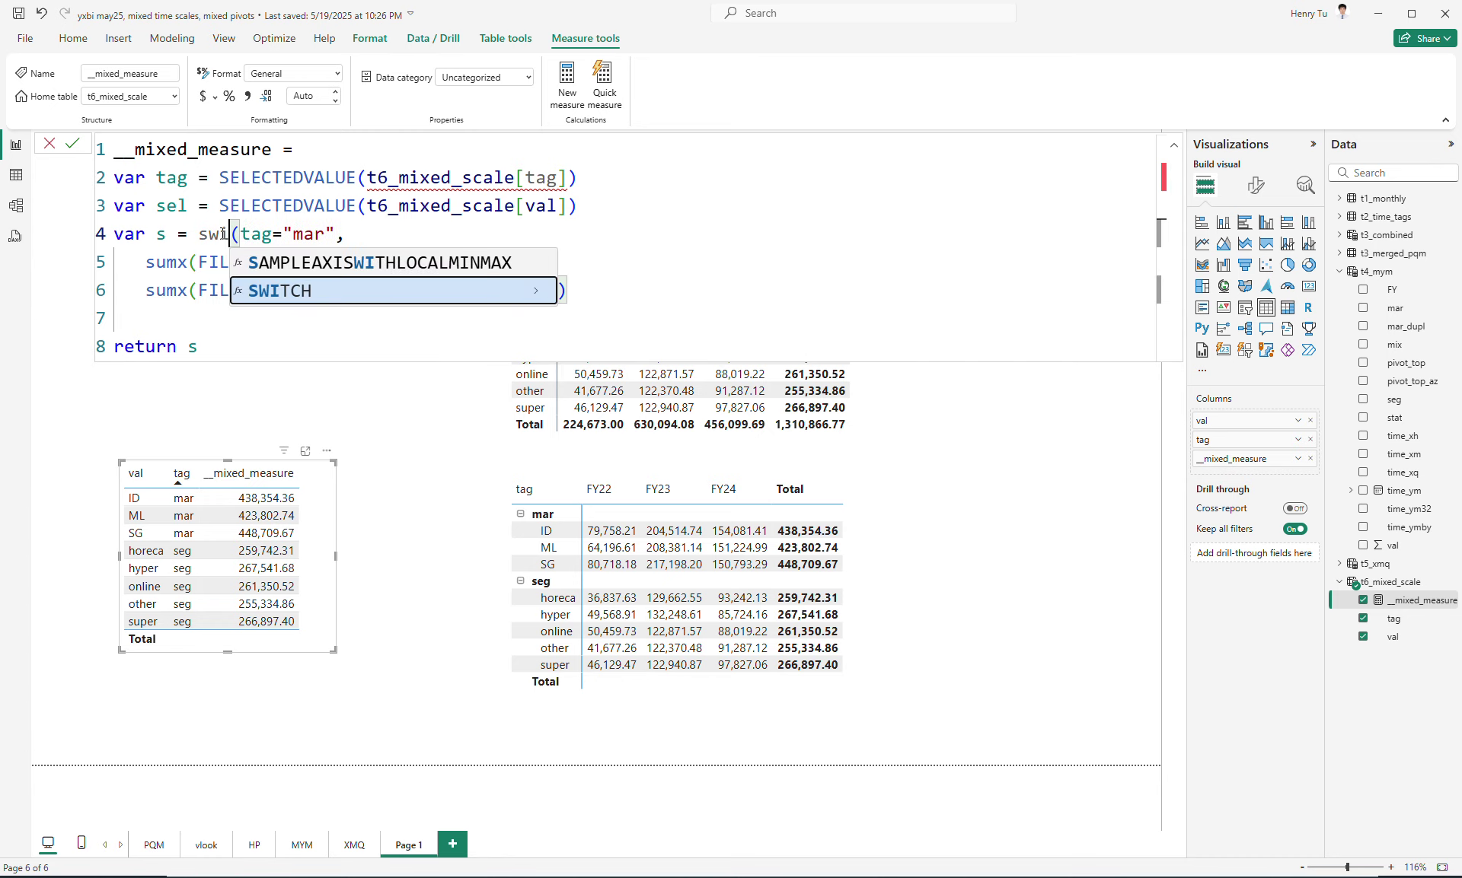
{"action": "type", "text": "tch"}
{"action": "key", "text": "Right"}
{"action": "type", "text": "t"}
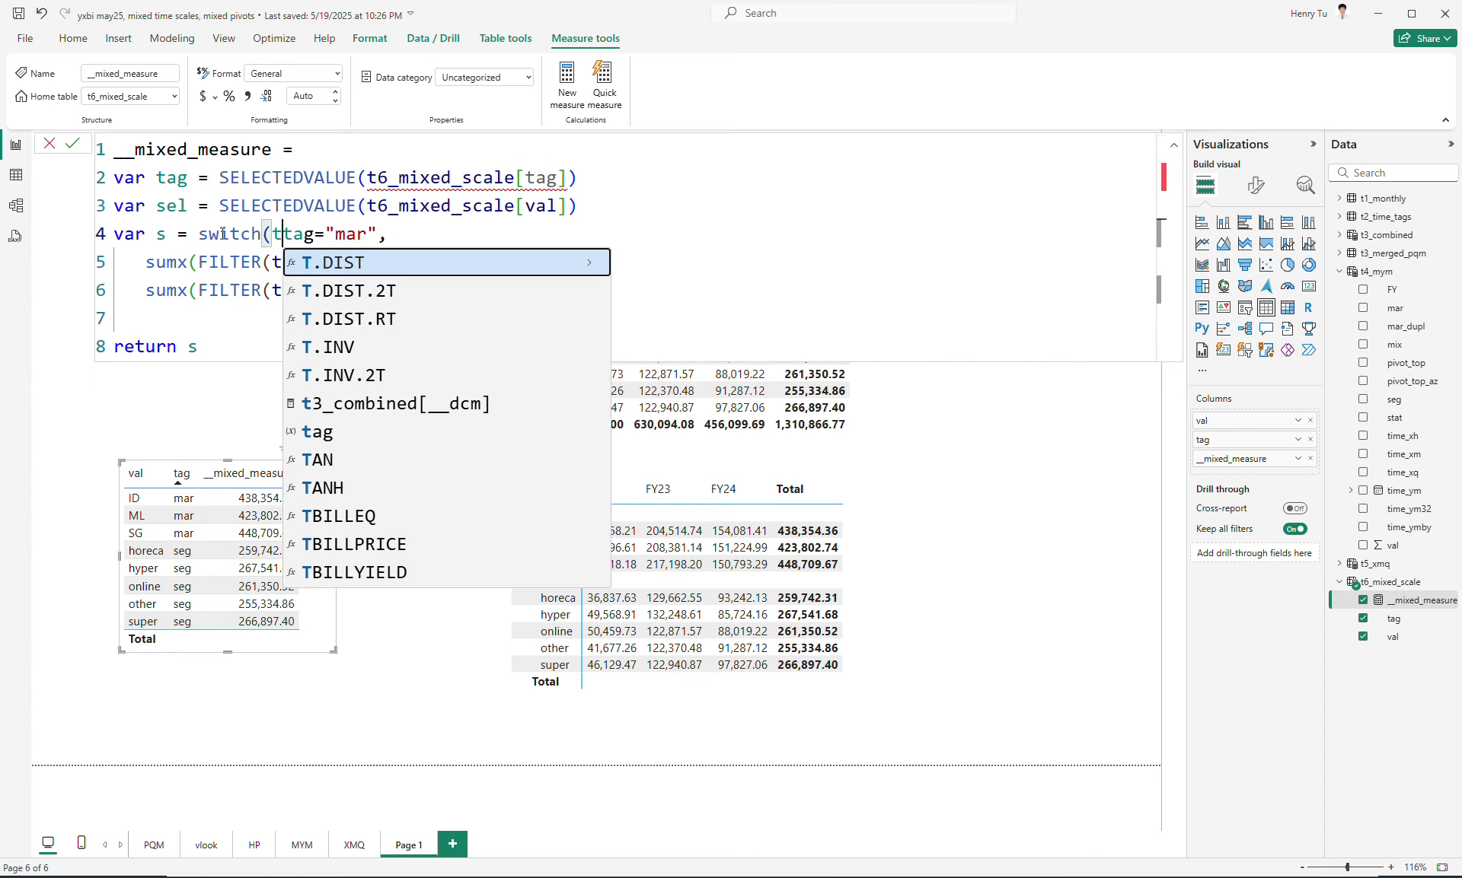
{"action": "key", "text": "BackSpace"}
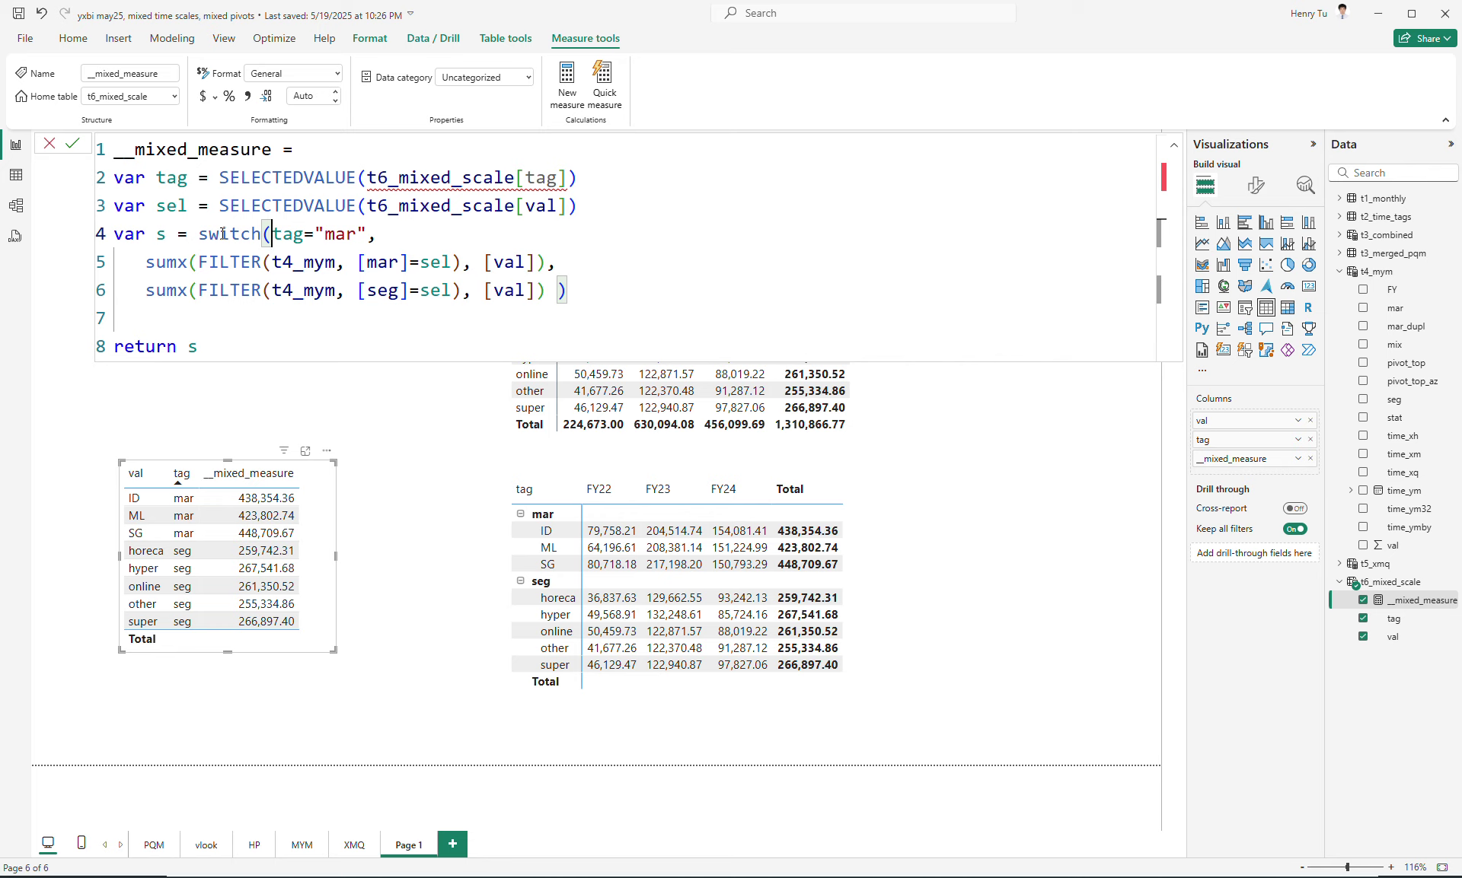
Make tag the switch expression and put the "mar" value with its sumx result together on a separate line.
{"action": "key", "text": "Right"}
{"action": "key", "text": "Right"}
{"action": "key", "text": "Right"}
{"action": "key", "text": "Right"}
{"action": "key", "text": "BackSpace"}
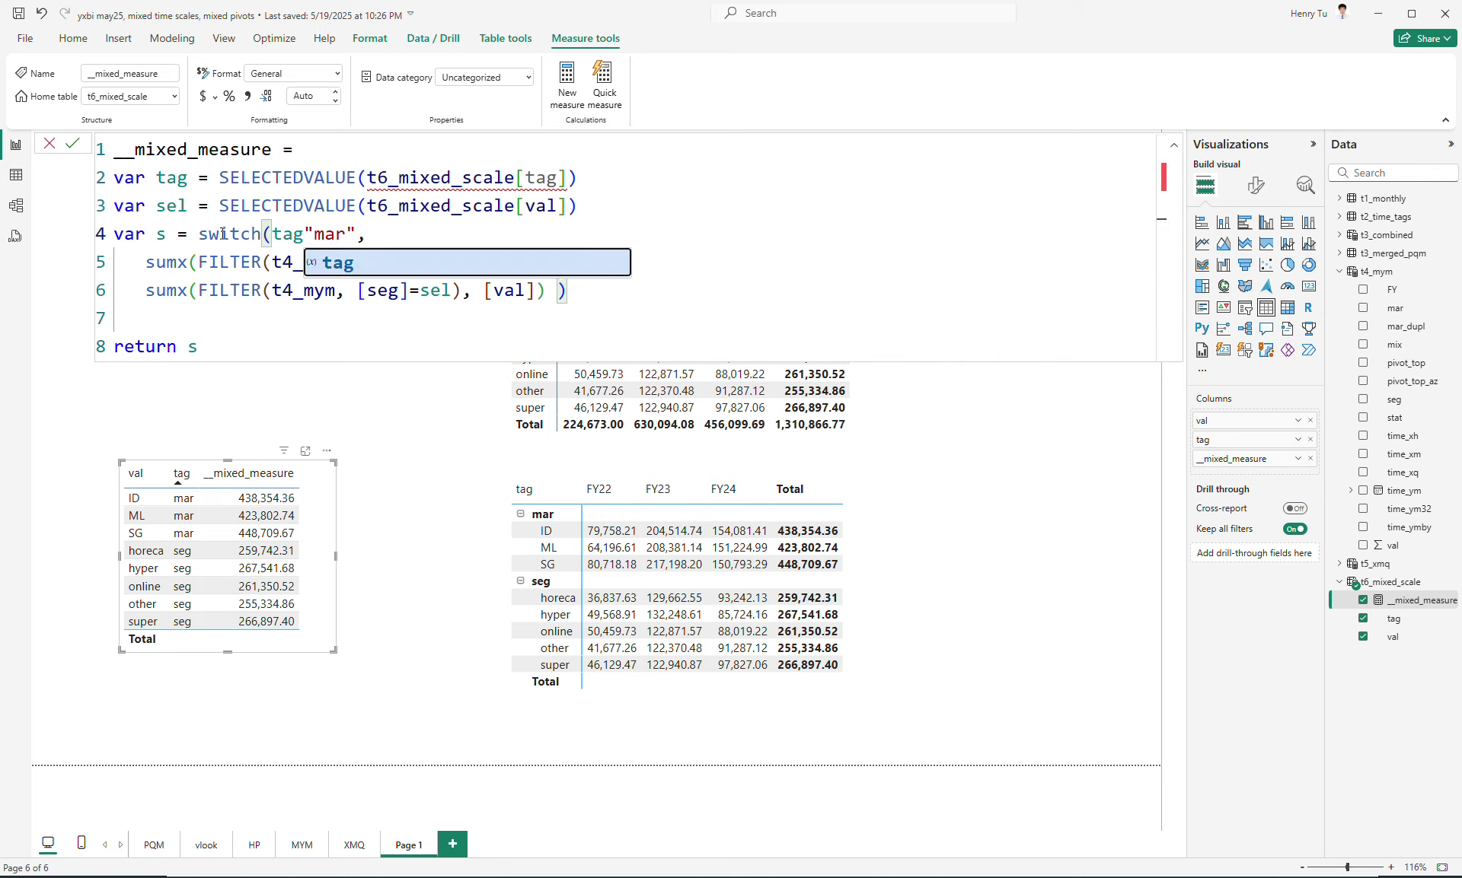
{"action": "type", "text": ","}
{"action": "key", "text": "shift+Return"}
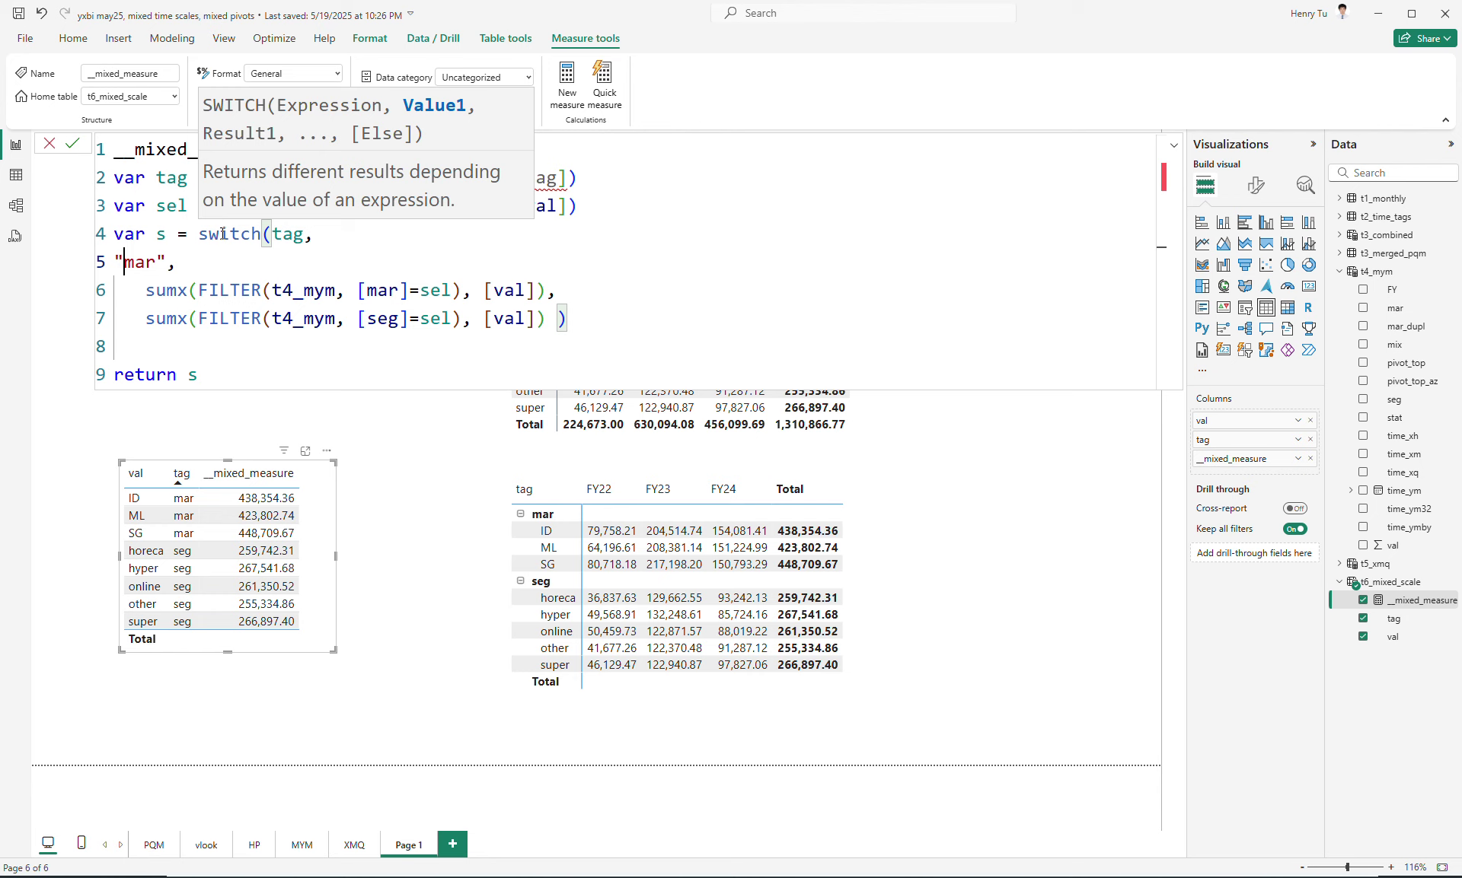
{"action": "key", "text": "Down"}
{"action": "key", "text": "BackSpace"}
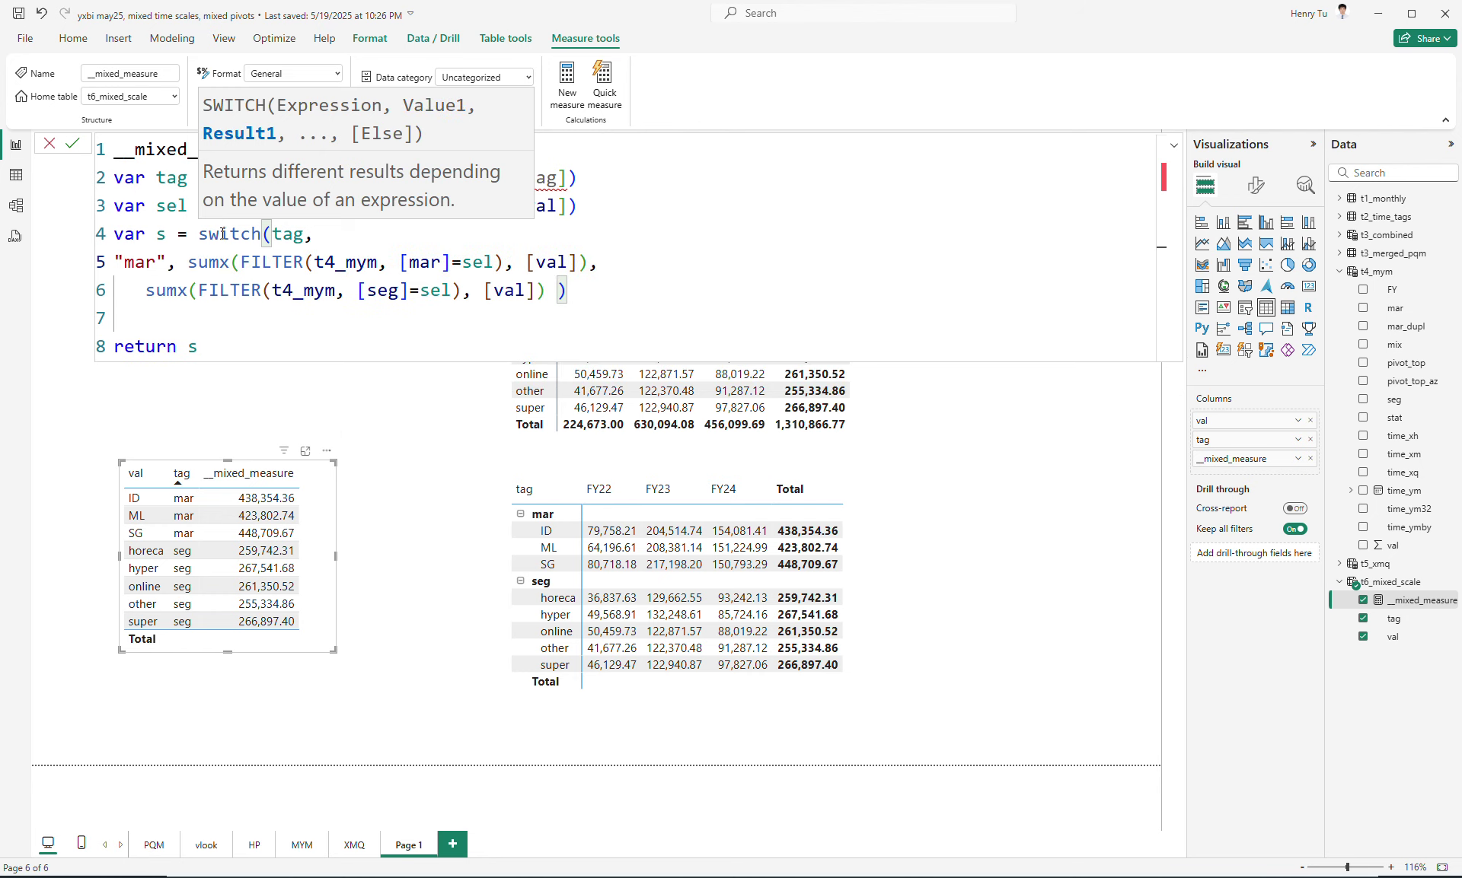
Add "seg" as the second switch value in front of the [seg] sumx result, removing that line's indent.
{"action": "key", "text": "Down"}
{"action": "key", "text": "Left"}
{"action": "key", "text": "Left"}
{"action": "key", "text": "Left"}
{"action": "key", "text": "BackSpace"}
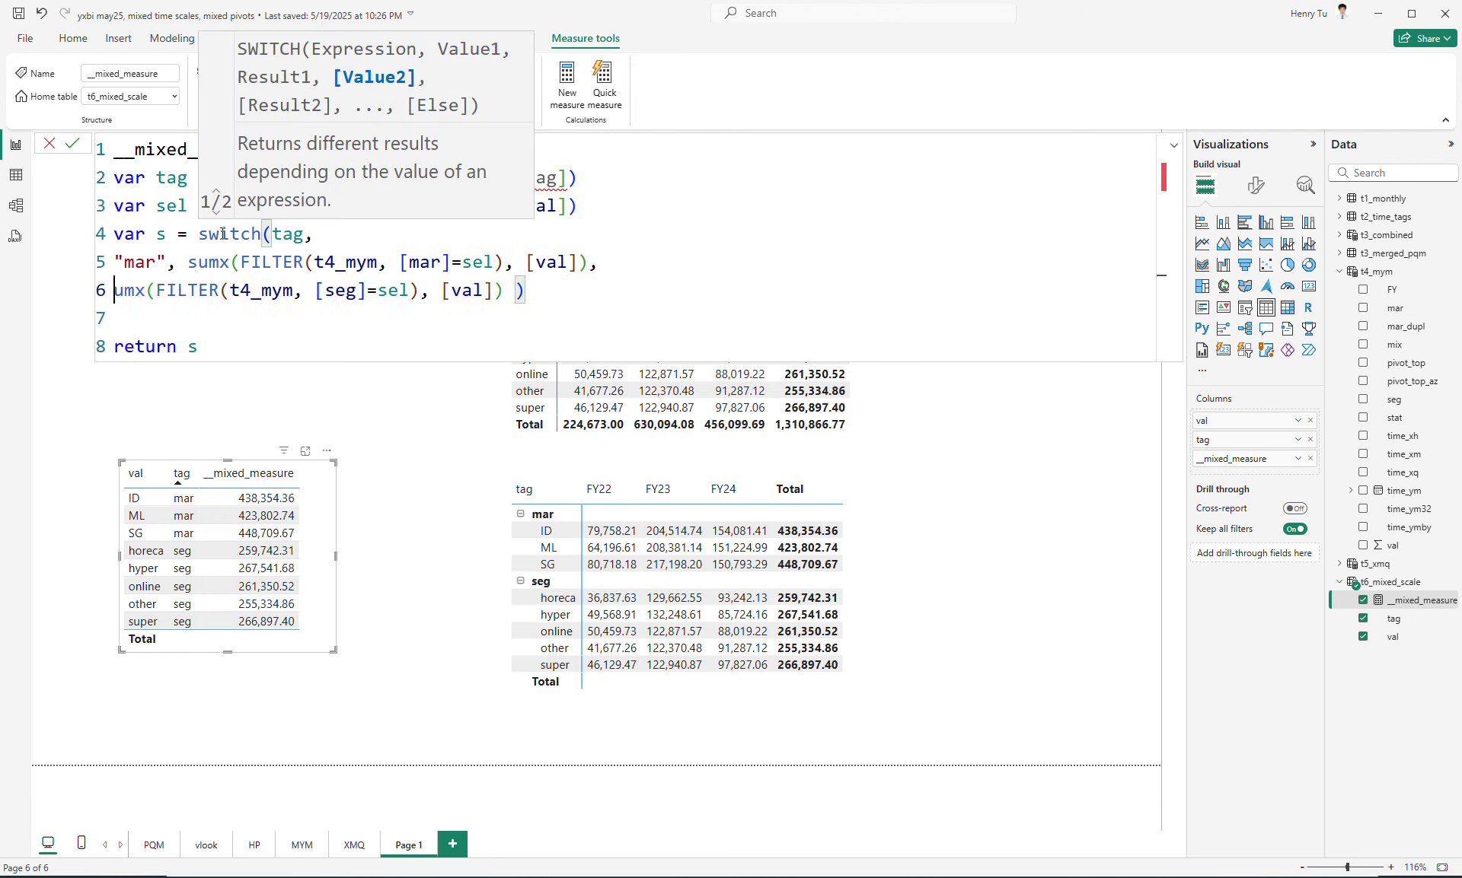
{"action": "key", "text": "BackSpace"}
{"action": "type", "text": "\"seg\","}
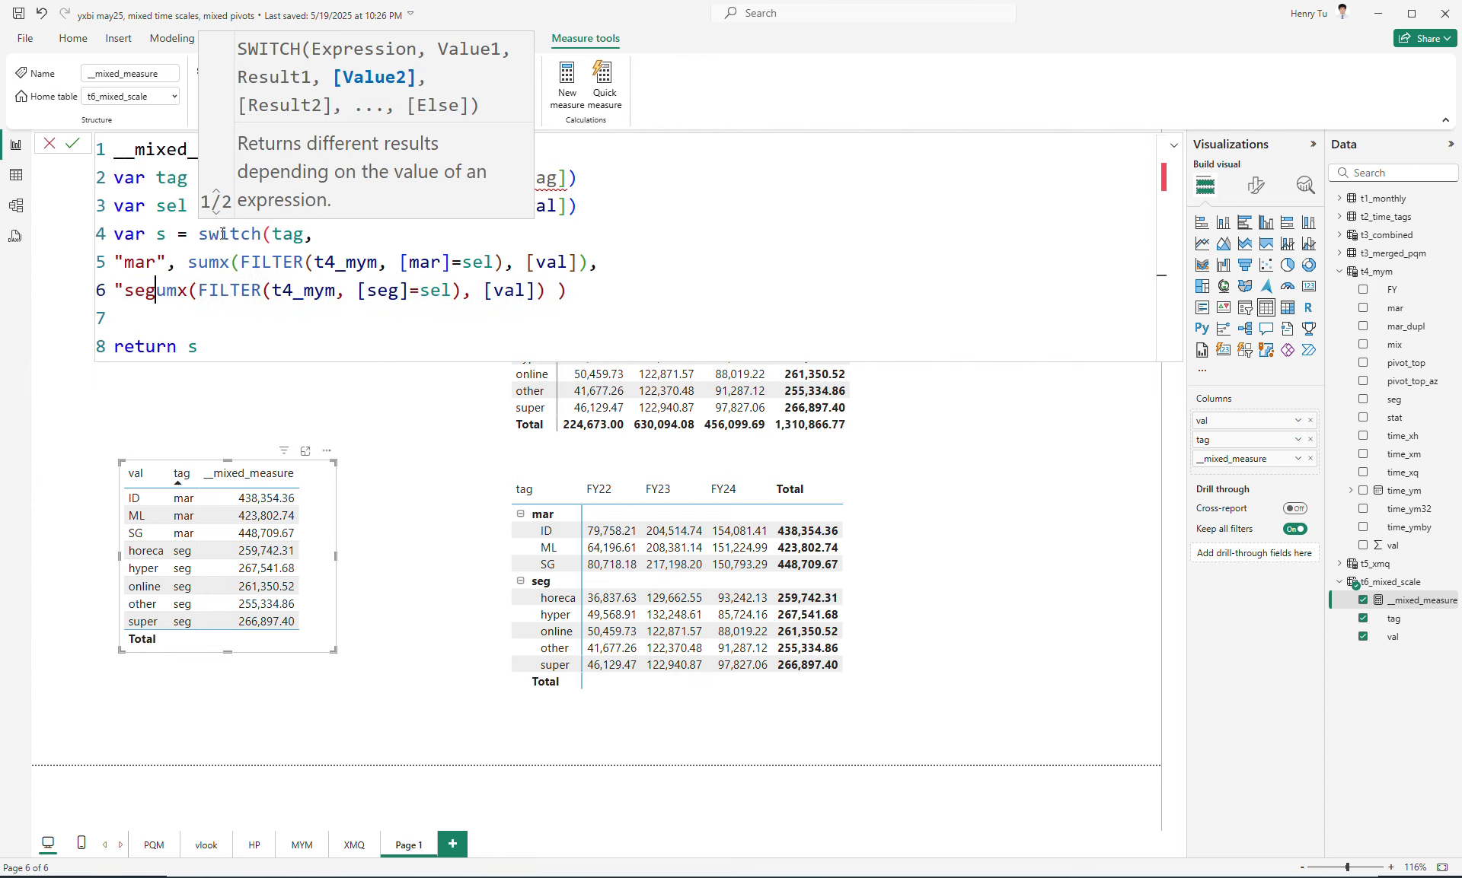
{"action": "type", "text": " s"}
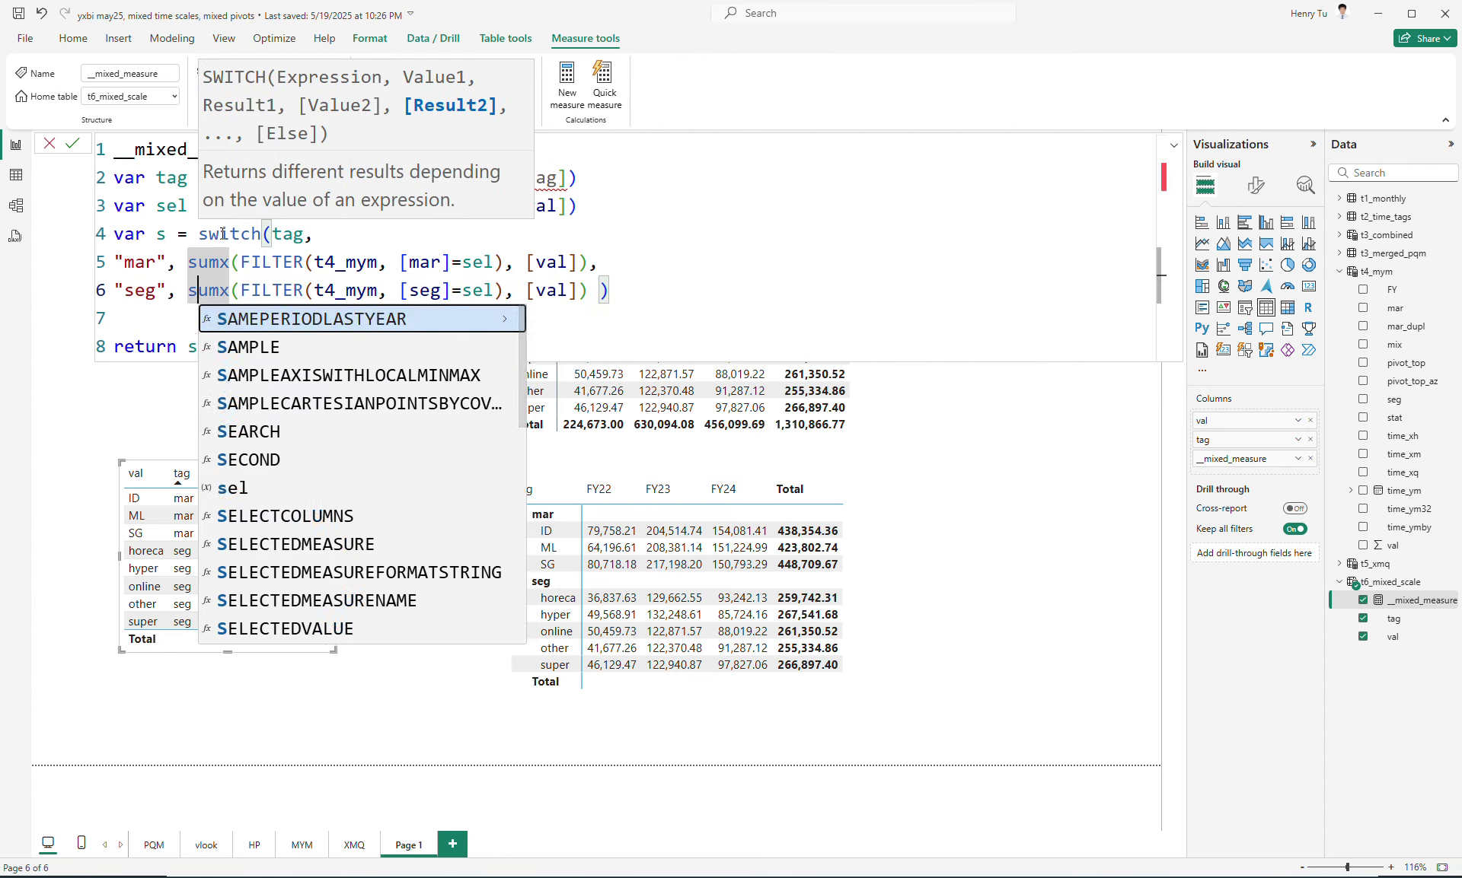
{"action": "key", "text": "Escape"}
Add BLANK() on a new line as the switch's else result after the "seg" pair.
{"action": "key", "text": "End"}
{"action": "key", "text": "Left"}
{"action": "key", "text": "Left"}
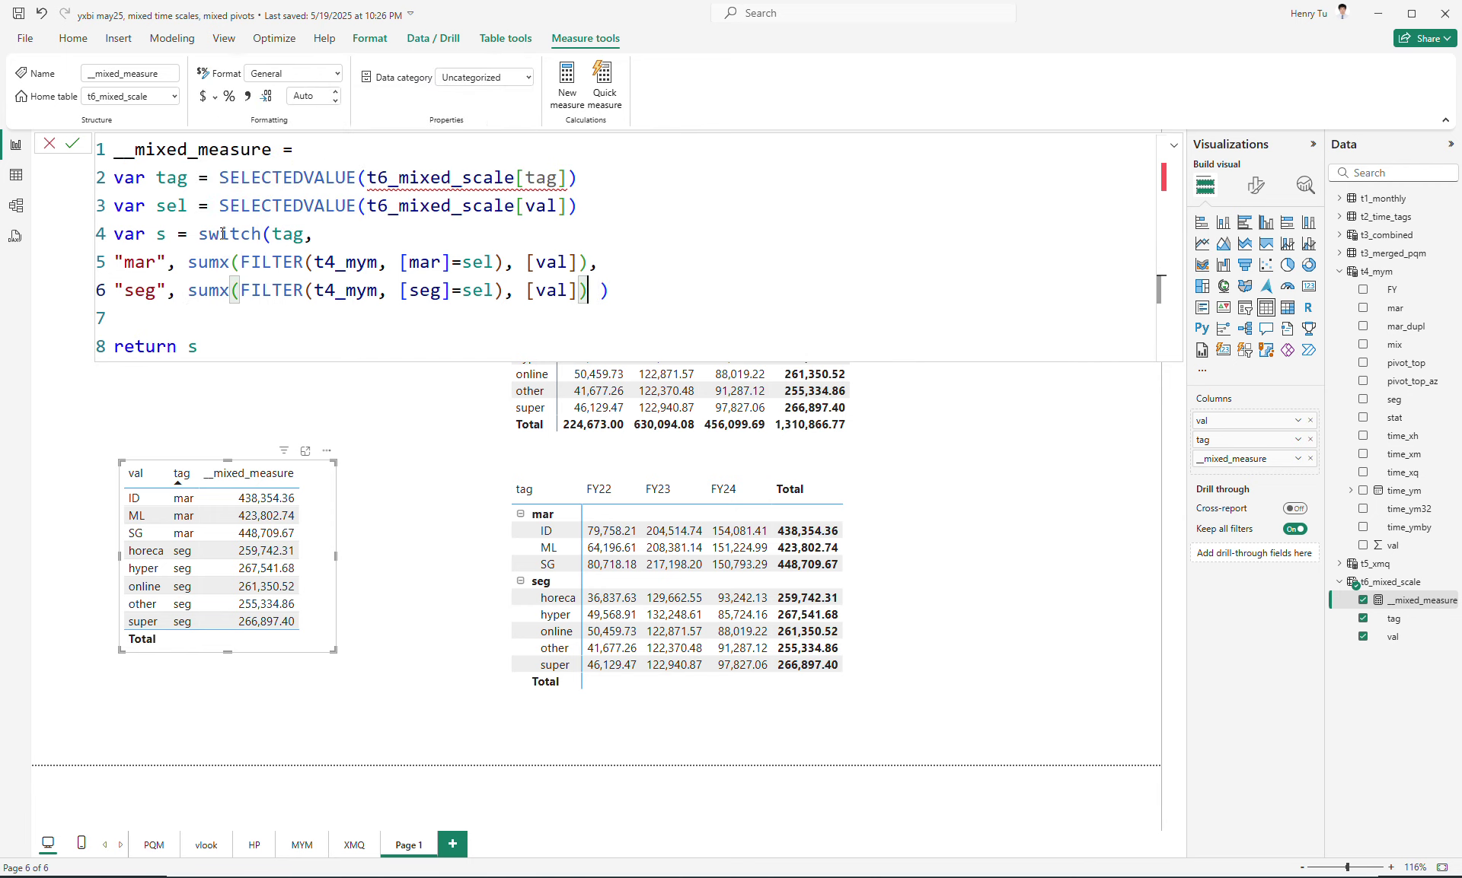
{"action": "type", "text": "<"}
{"action": "key", "text": "BackSpace"}
{"action": "type", "text": ","}
{"action": "key", "text": "Return"}
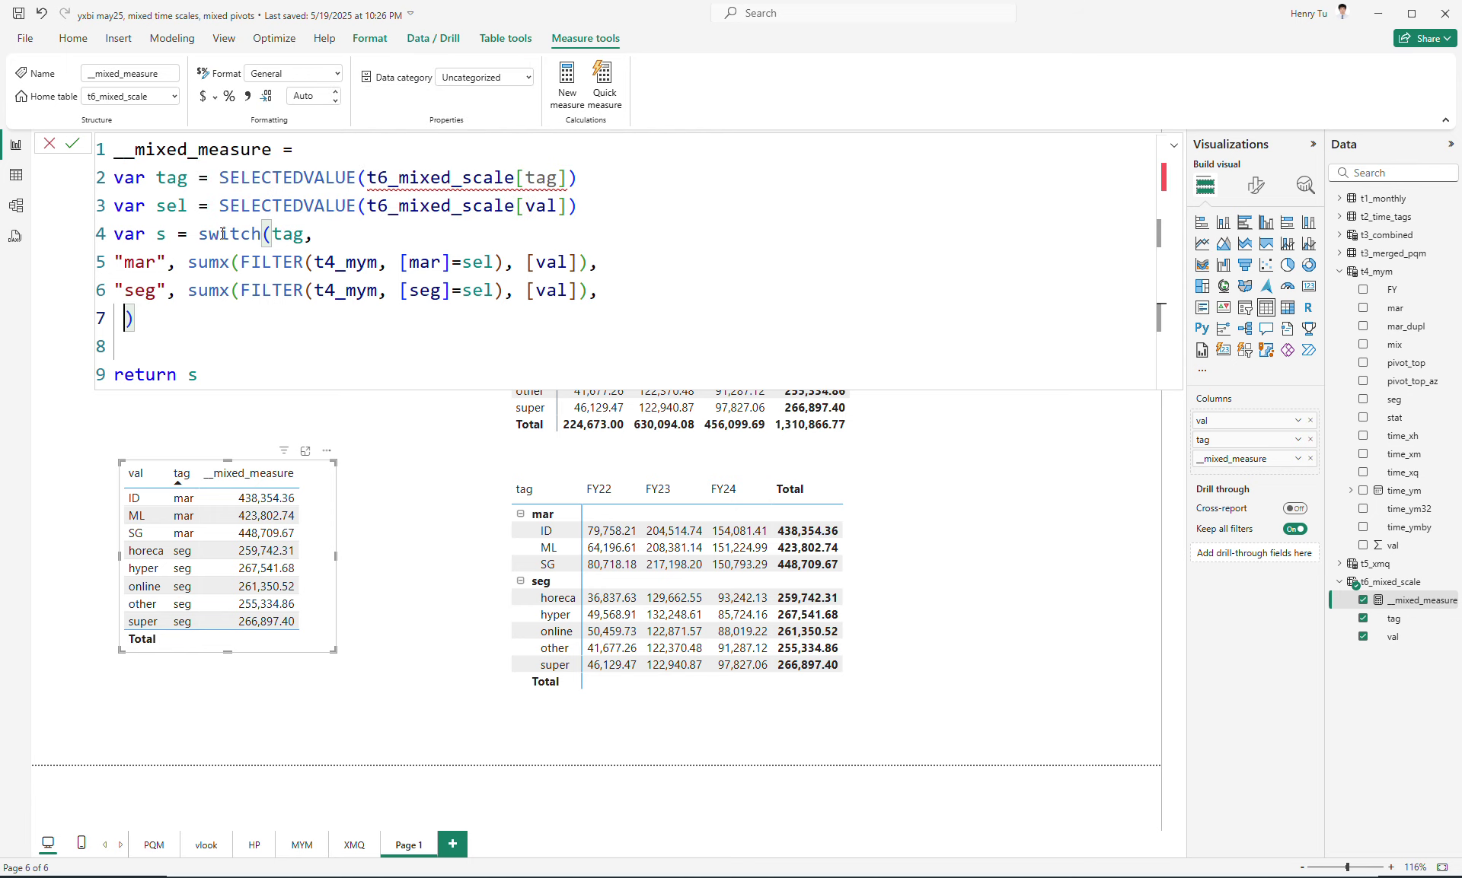
{"action": "type", "text": "bl"}
{"action": "key", "text": "Tab"}
{"action": "type", "text": ")"}
{"action": "key", "text": "End"}
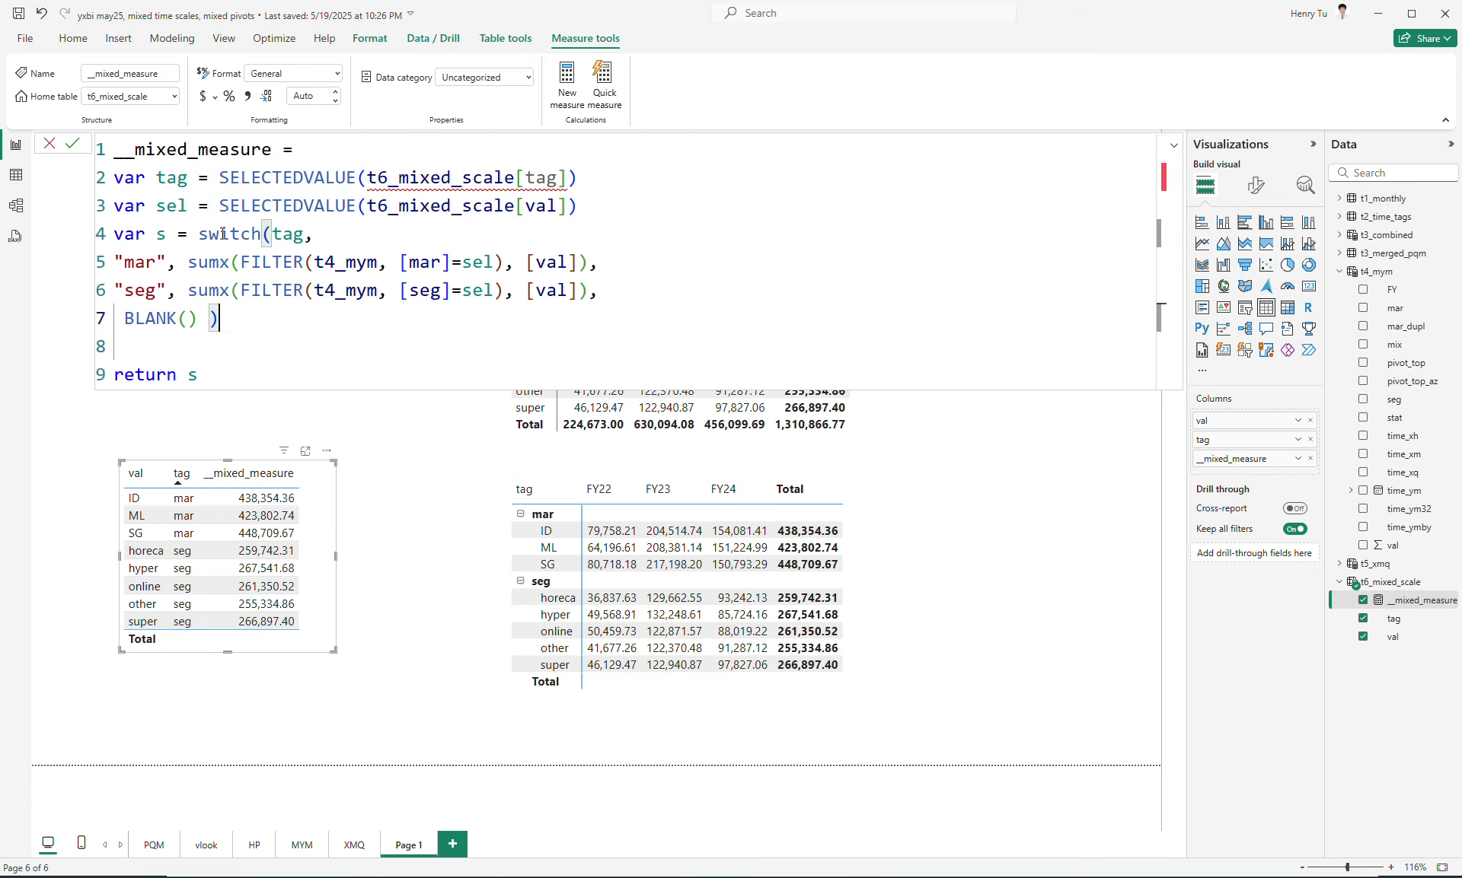
Insert a blank line between var sel and var s, and commit the switch version of __mixed_measure.
{"action": "left_click", "coordinate": [621, 212]}
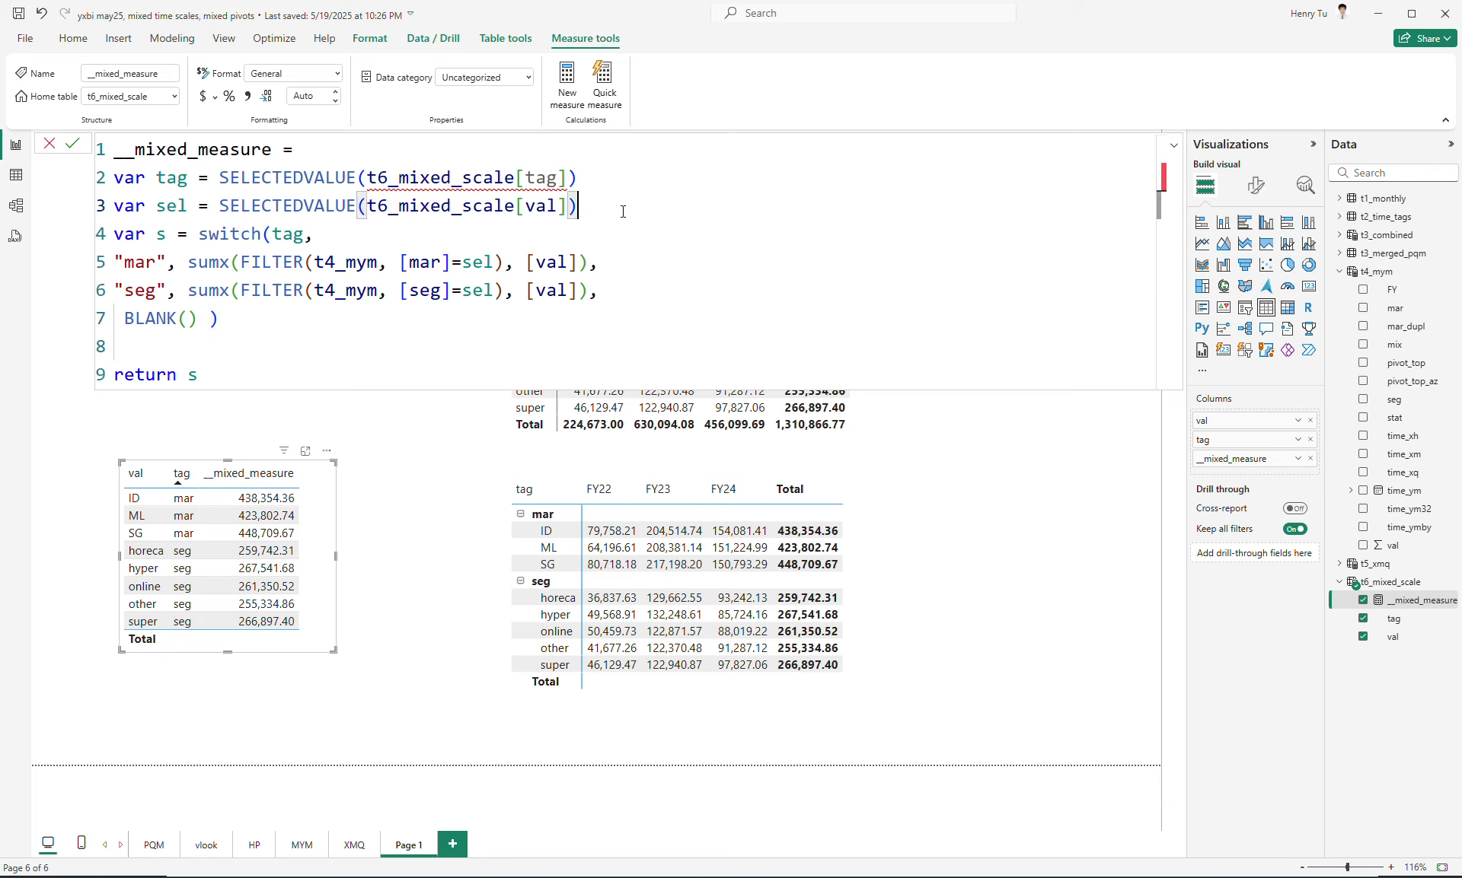
{"action": "key", "text": "Return"}
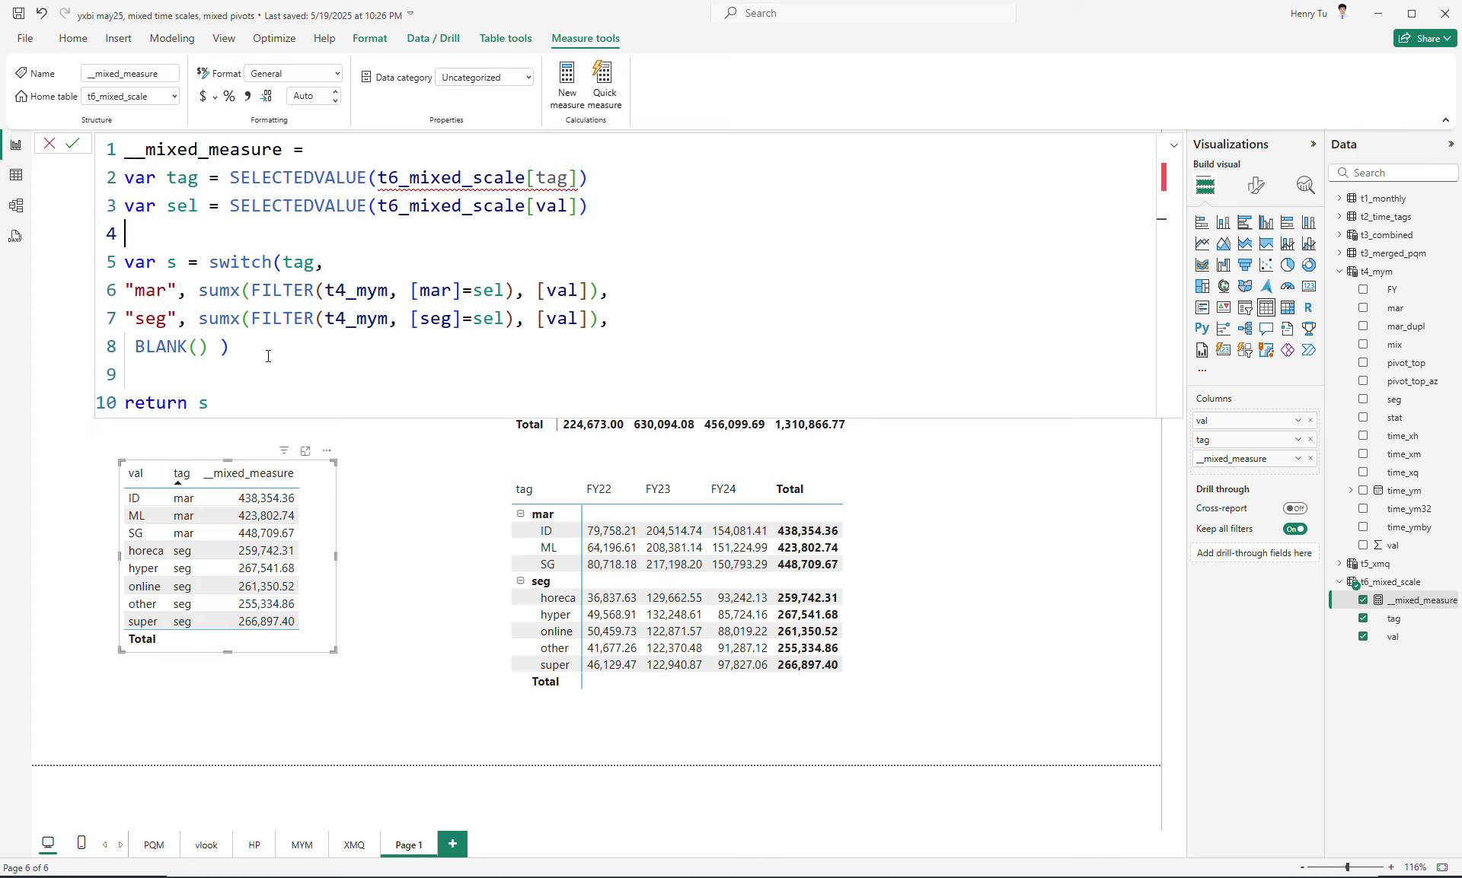
{"action": "left_click", "coordinate": [163, 358]}
{"action": "left_click", "coordinate": [536, 399]}
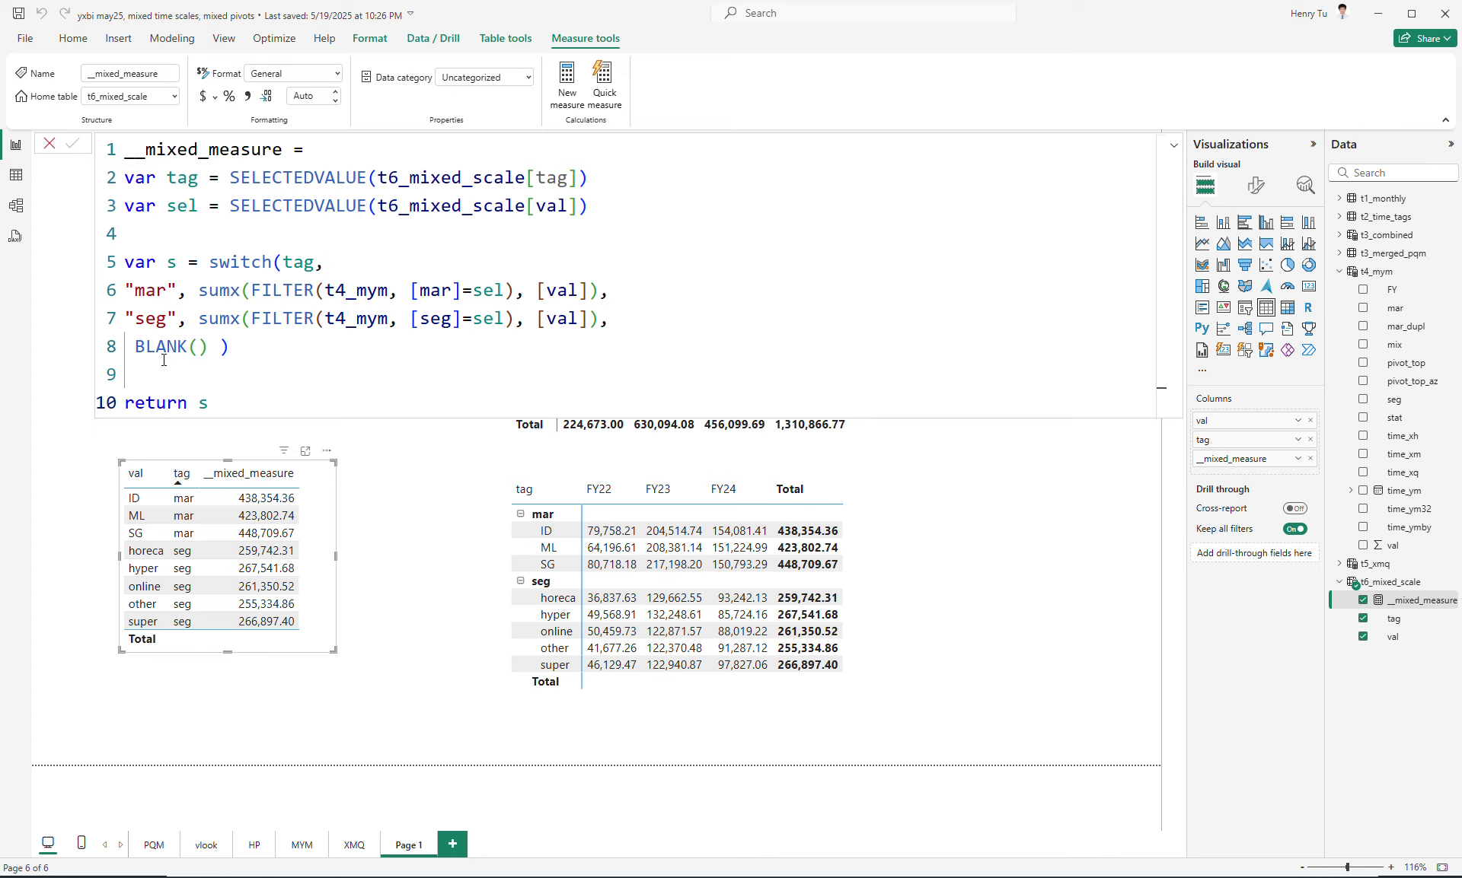
Reopen the __mixed_measure formula for editing at the start of the "mar" line.
{"action": "left_click", "coordinate": [316, 373]}
{"action": "left_click", "coordinate": [651, 264]}
{"action": "key", "text": "Right"}
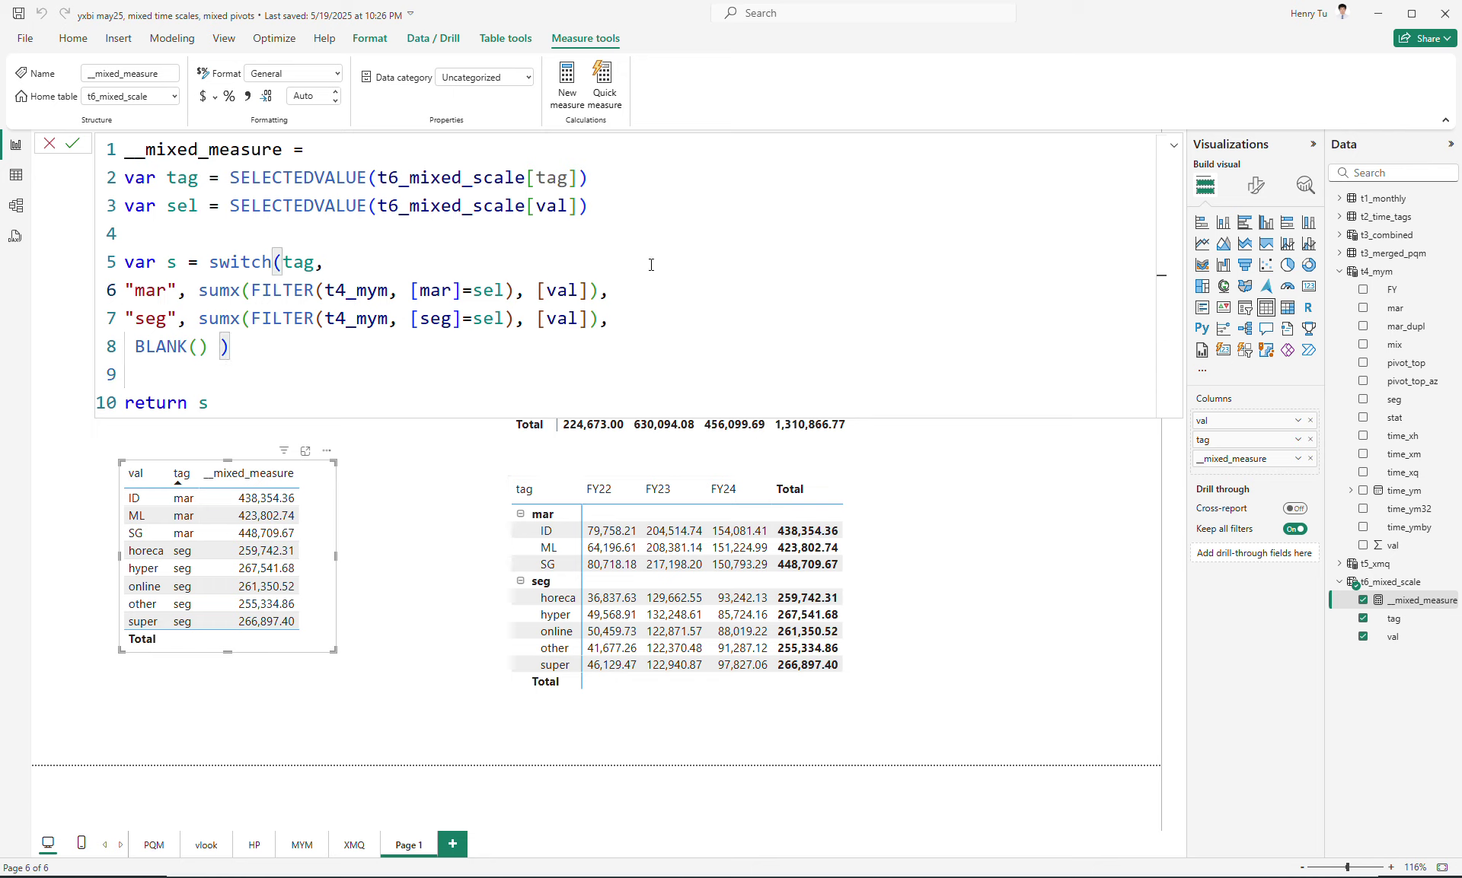